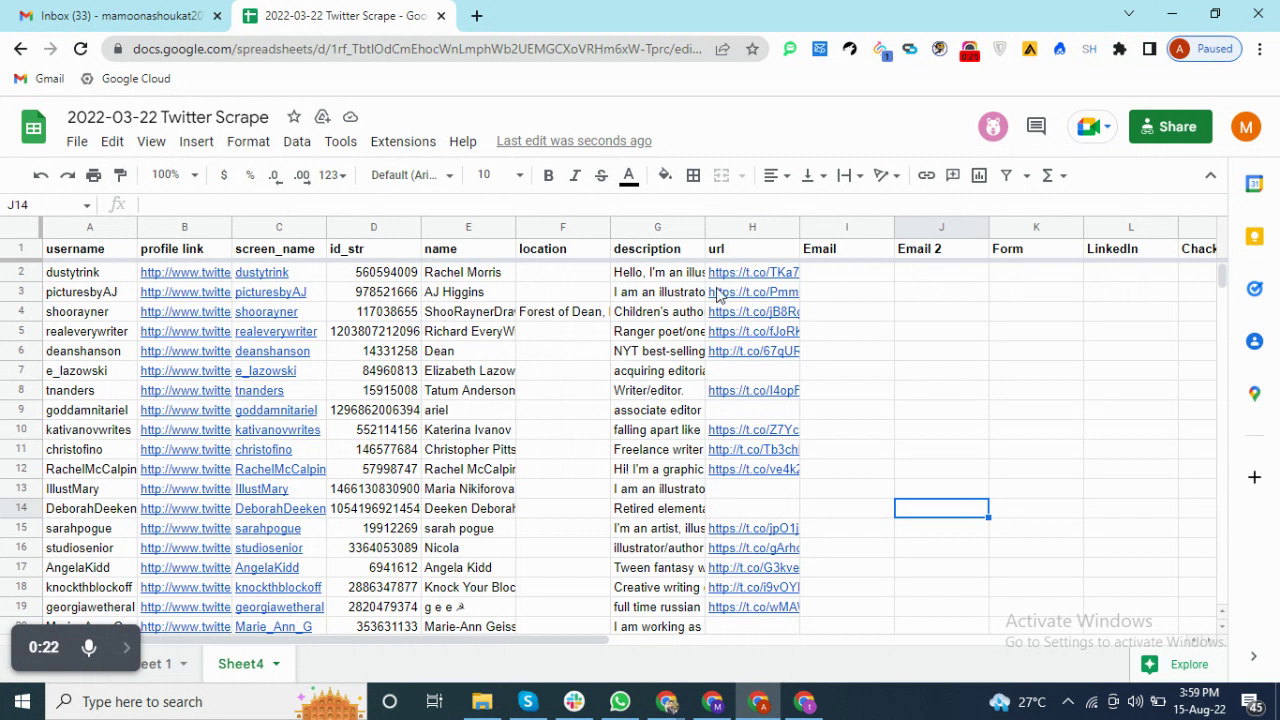
- Open the Twitter profile linked in the screen_name column of row 2
{"action": "mouse_move", "coordinate": [717, 294]}
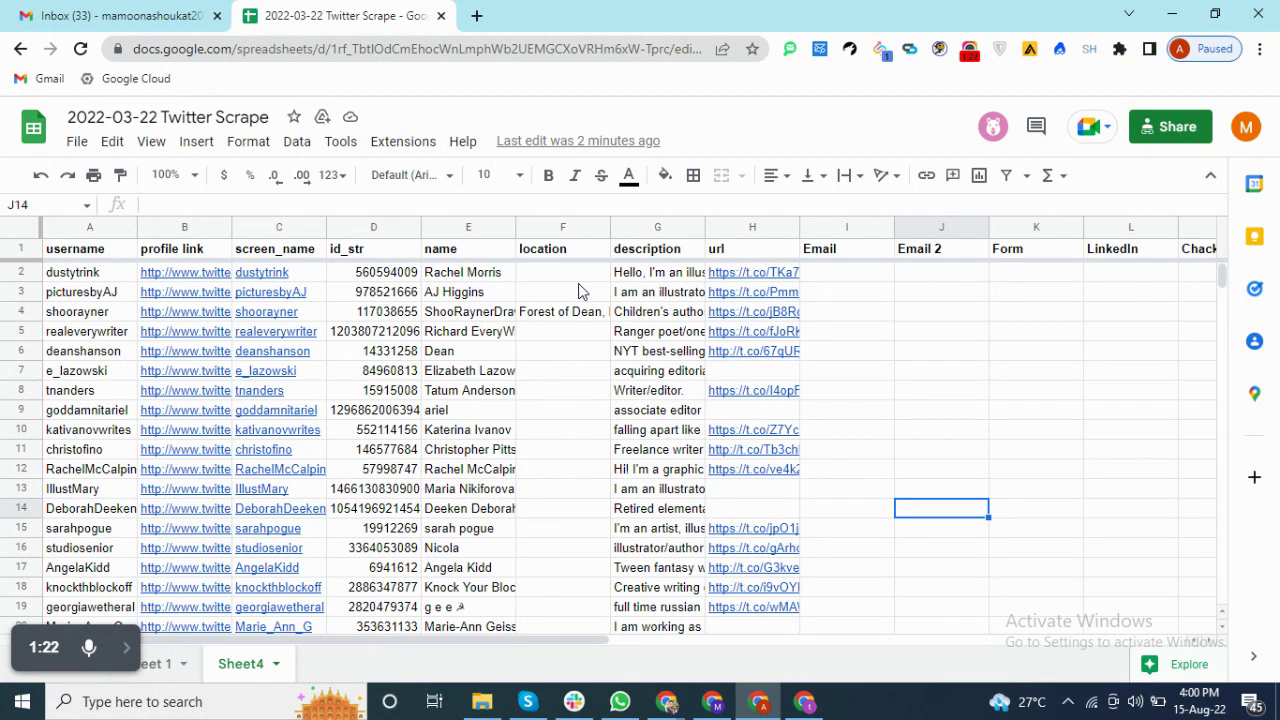
{"action": "left_click", "coordinate": [268, 280]}
{"action": "key", "text": "Left"}
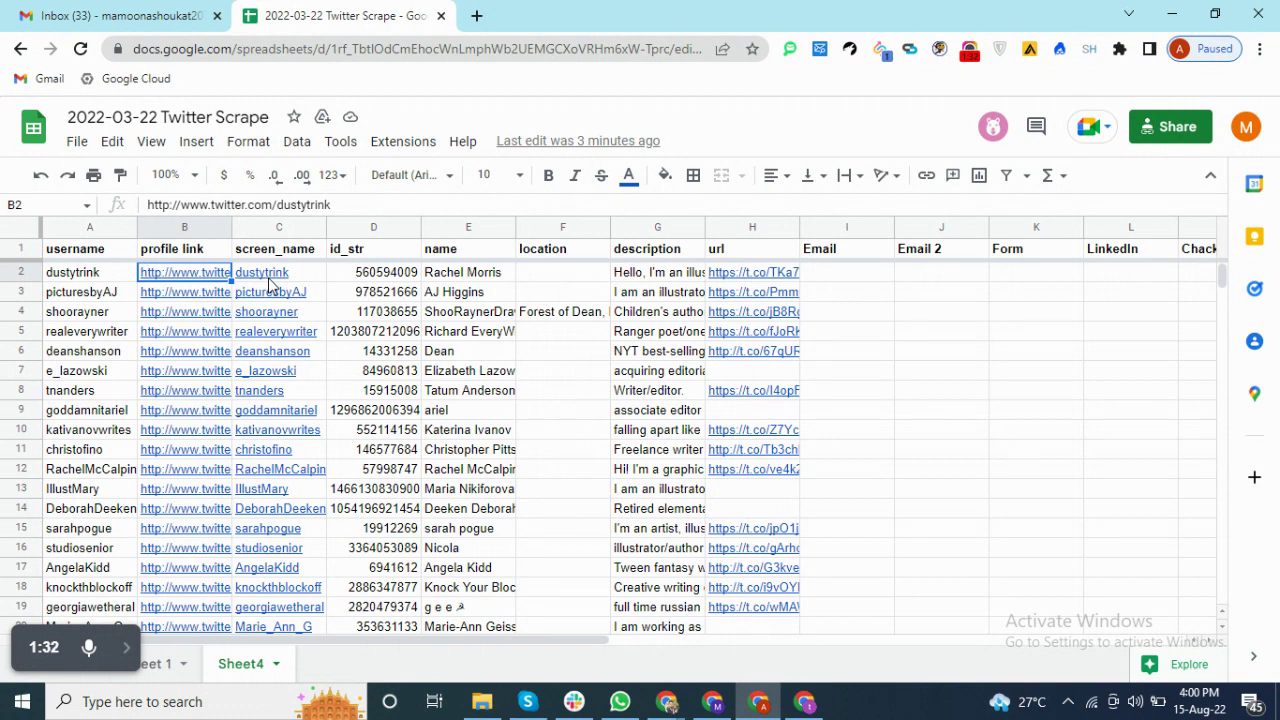
{"action": "left_click", "coordinate": [268, 285]}
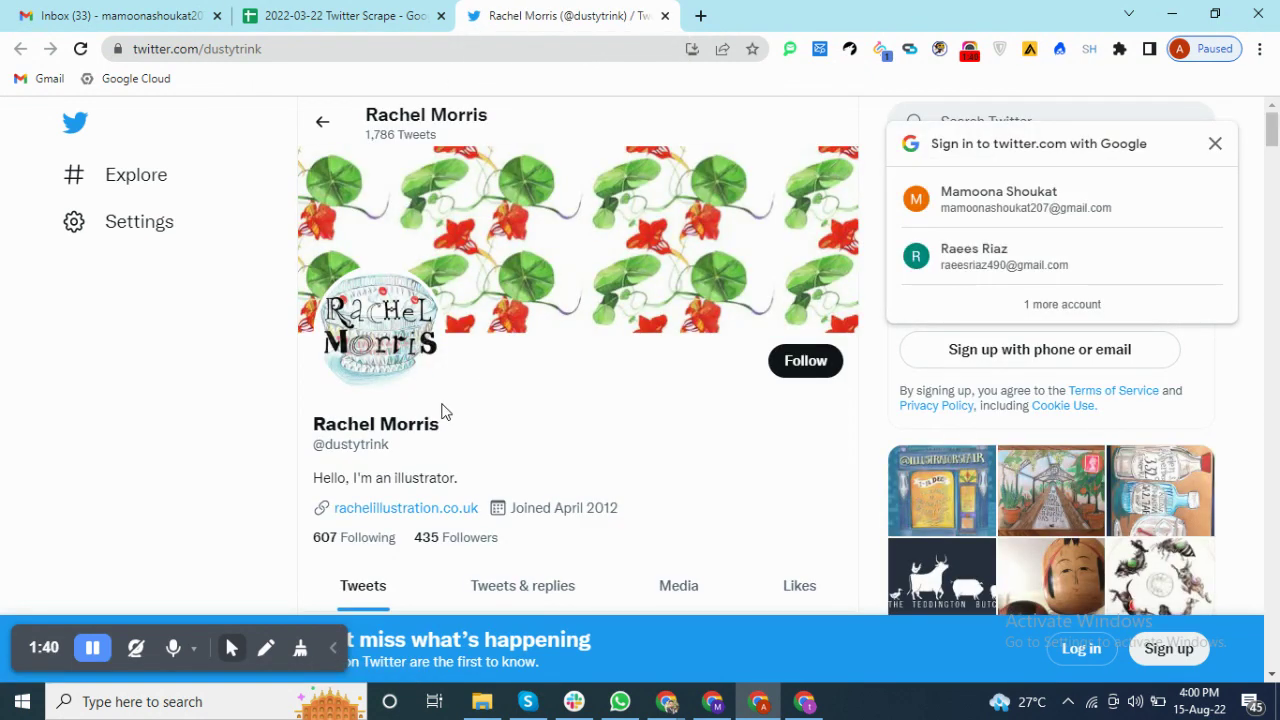
{"action": "left_click", "coordinate": [333, 647]}
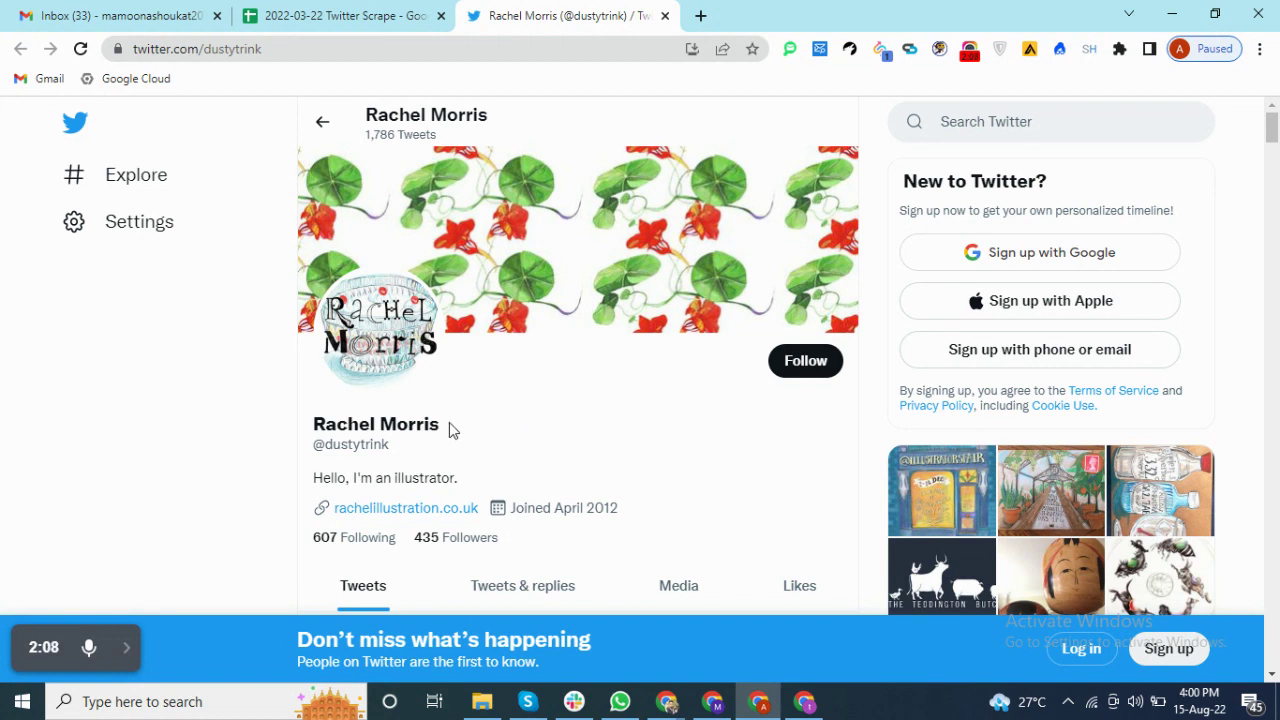
- Open the personal website linked in the Twitter profile's bio
{"action": "left_click", "coordinate": [124, 647]}
{"action": "left_click_drag", "start_coordinate": [314, 425], "coordinate": [444, 429]}
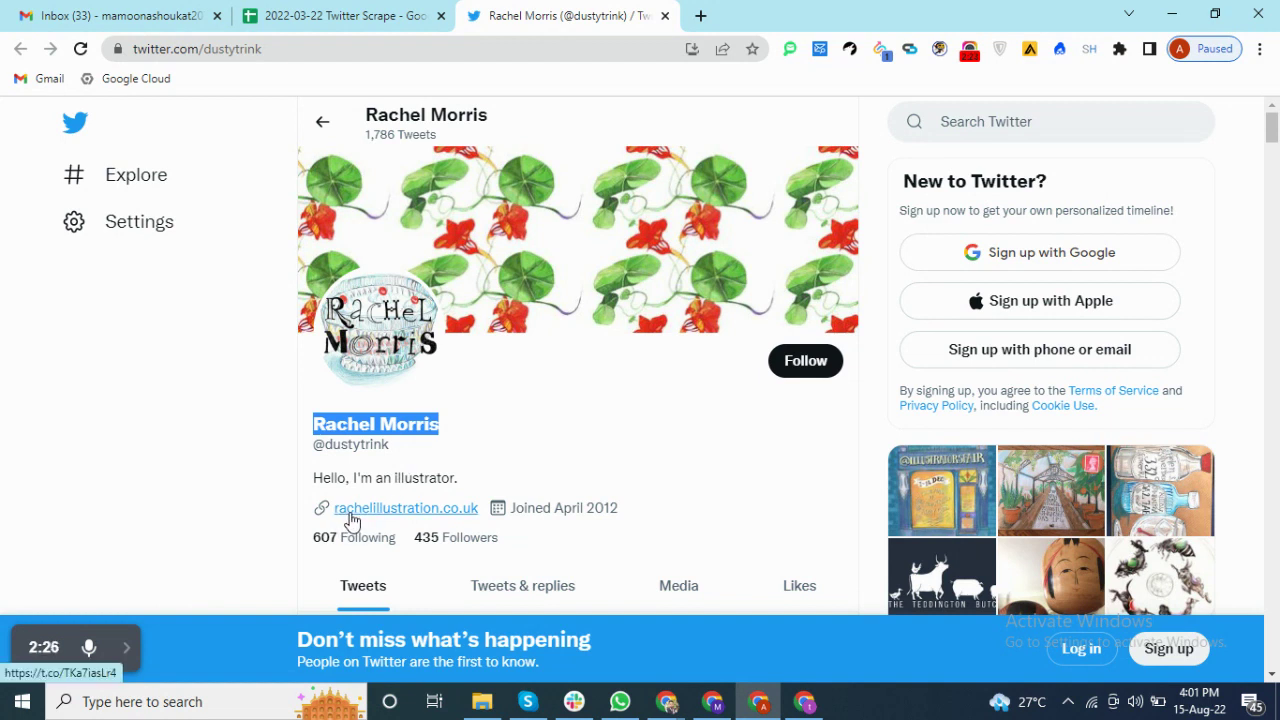
{"action": "left_click", "coordinate": [430, 516]}
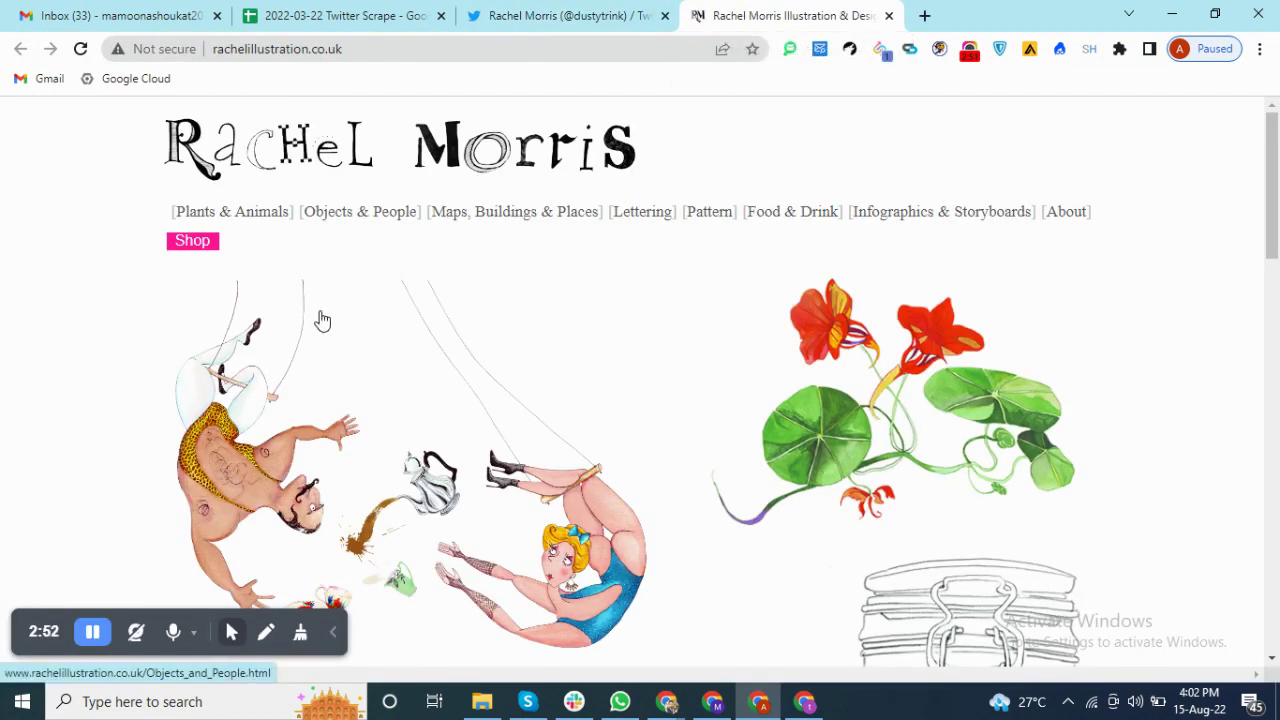
{"action": "scroll", "coordinate": [322, 320], "scroll_direction": "down", "scroll_amount": 1}
{"action": "scroll", "coordinate": [320, 320], "scroll_direction": "up", "scroll_amount": 1}
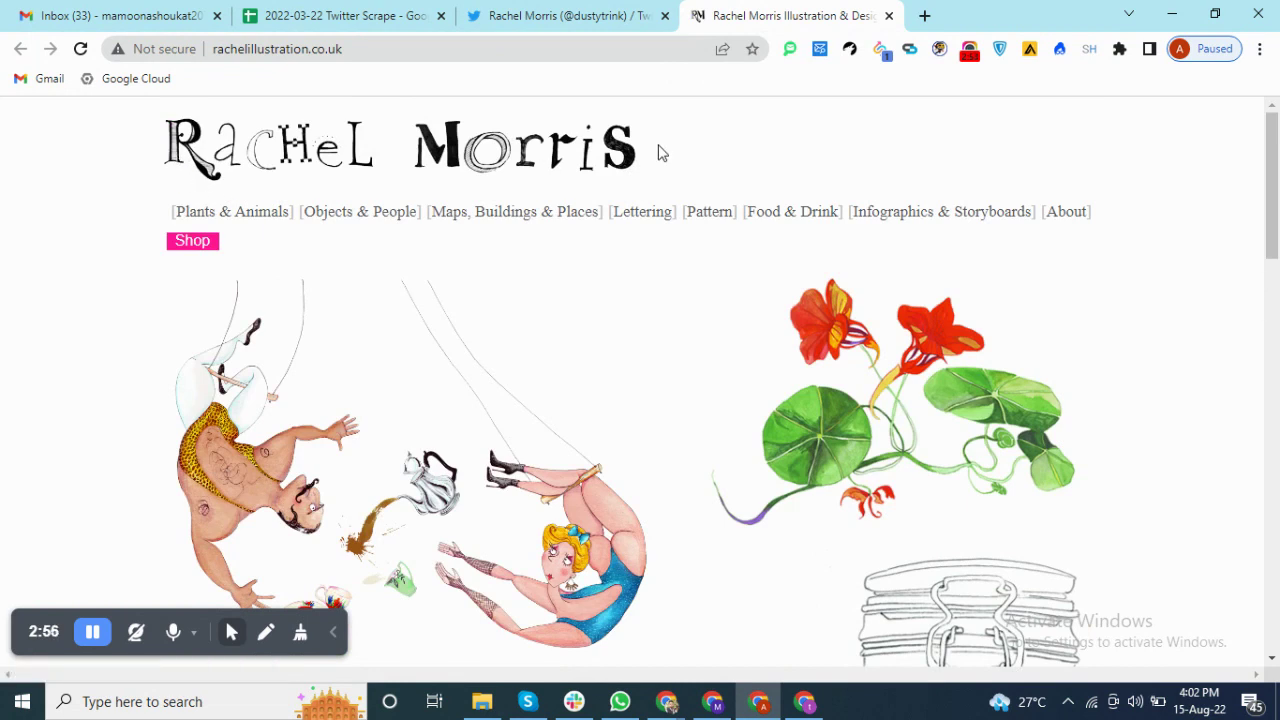
- Compare the name on the Twitter profile with the name in the website's header to check that both belong to the same person
{"action": "left_click", "coordinate": [655, 10]}
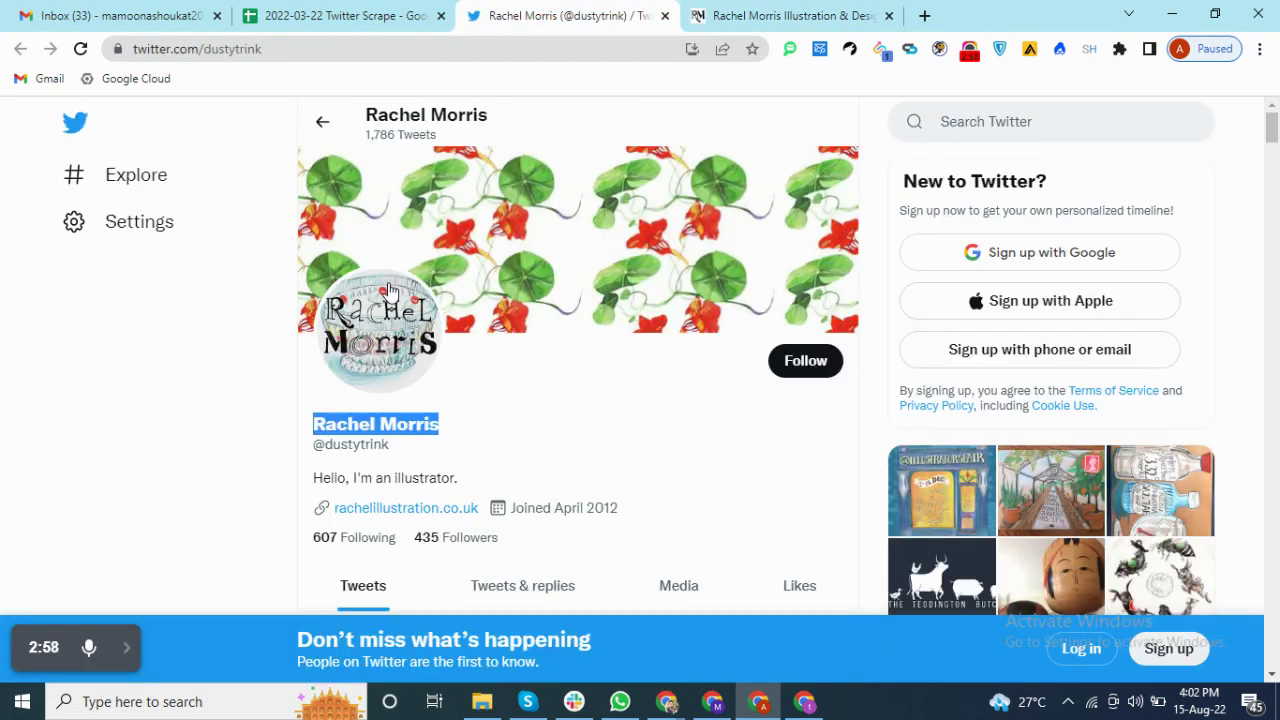
{"action": "left_click", "coordinate": [322, 424]}
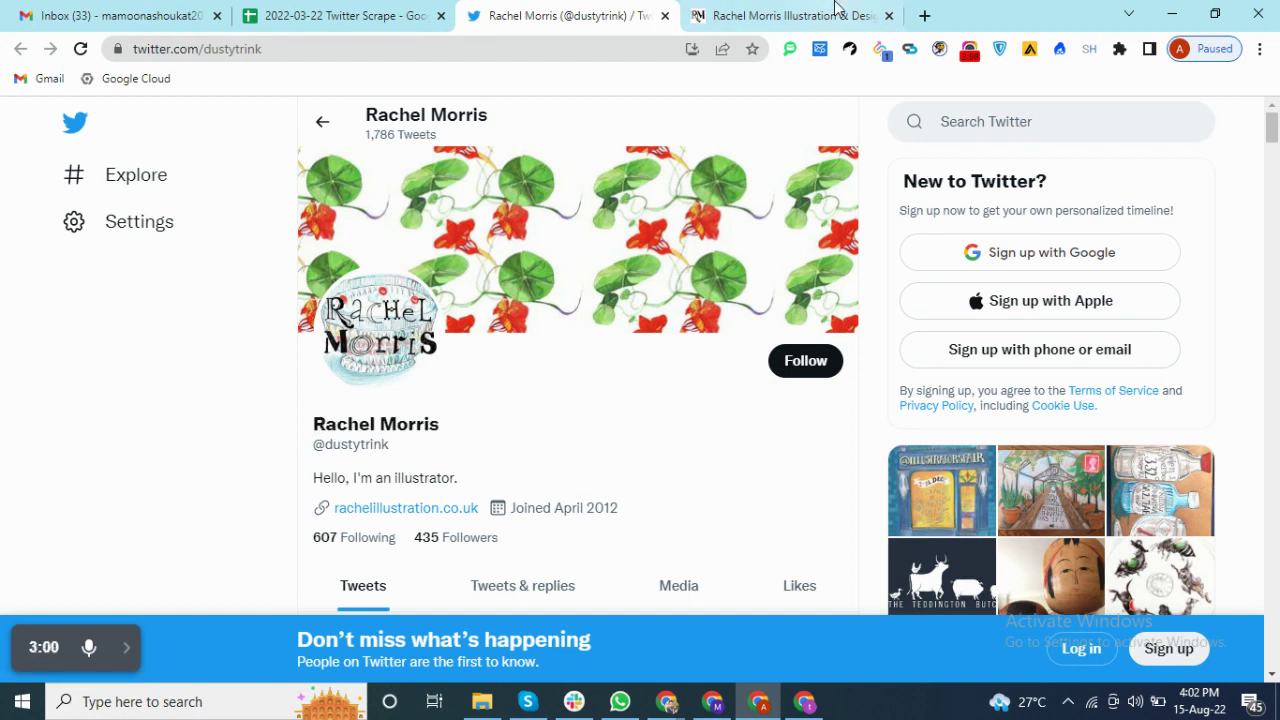
{"action": "left_click", "coordinate": [828, 12]}
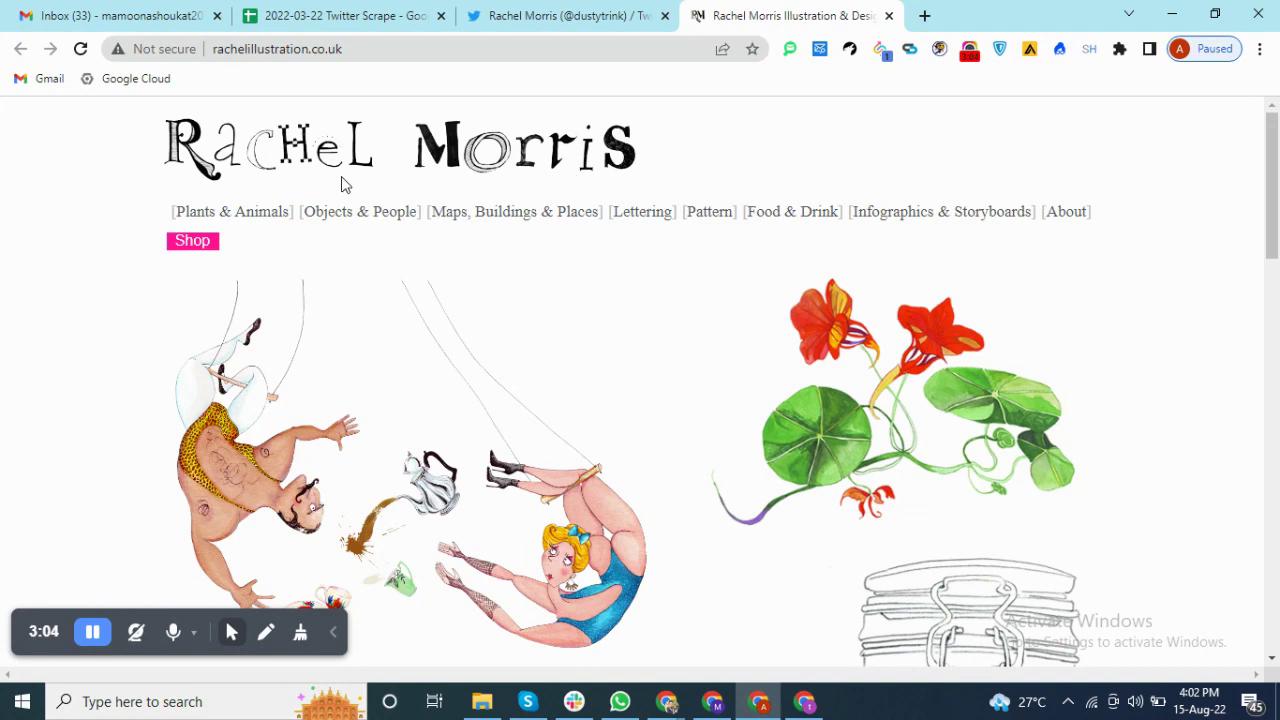
{"action": "left_click", "coordinate": [497, 10]}
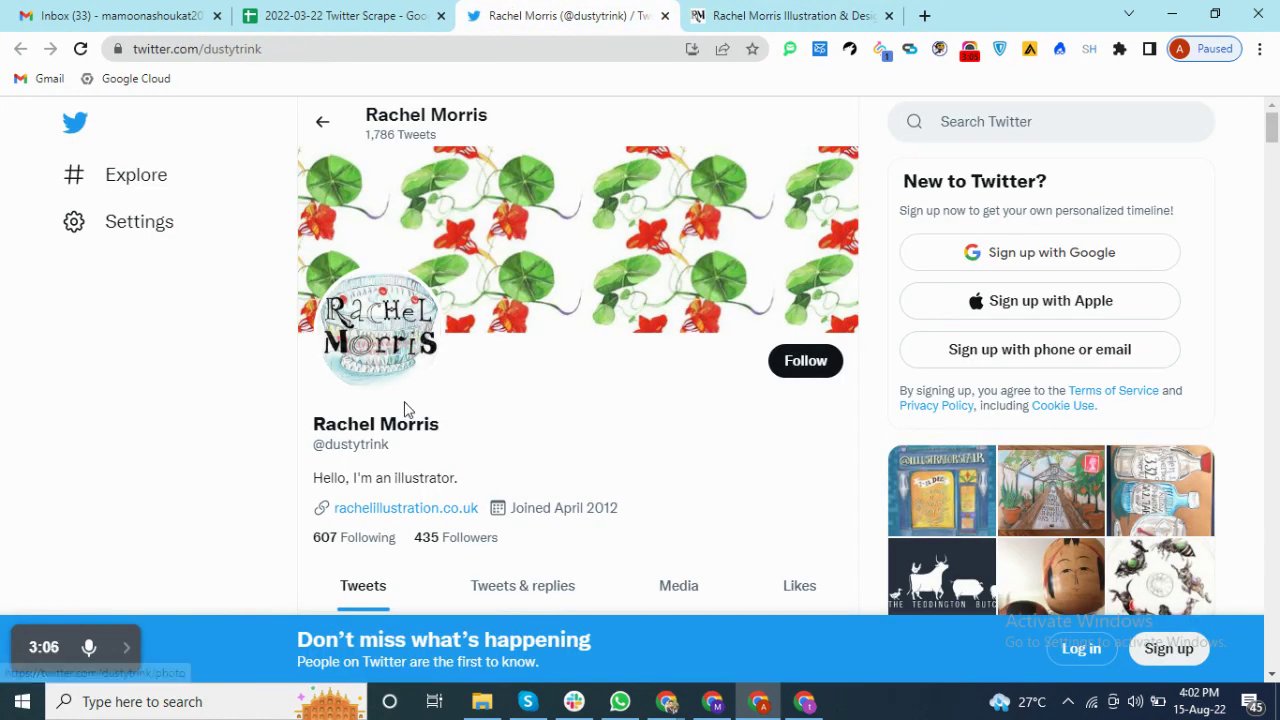
{"action": "left_click", "coordinate": [751, 12]}
- Look through the website's home page from header to footer for contact details
{"action": "scroll", "coordinate": [676, 276], "scroll_direction": "down", "scroll_amount": 3}
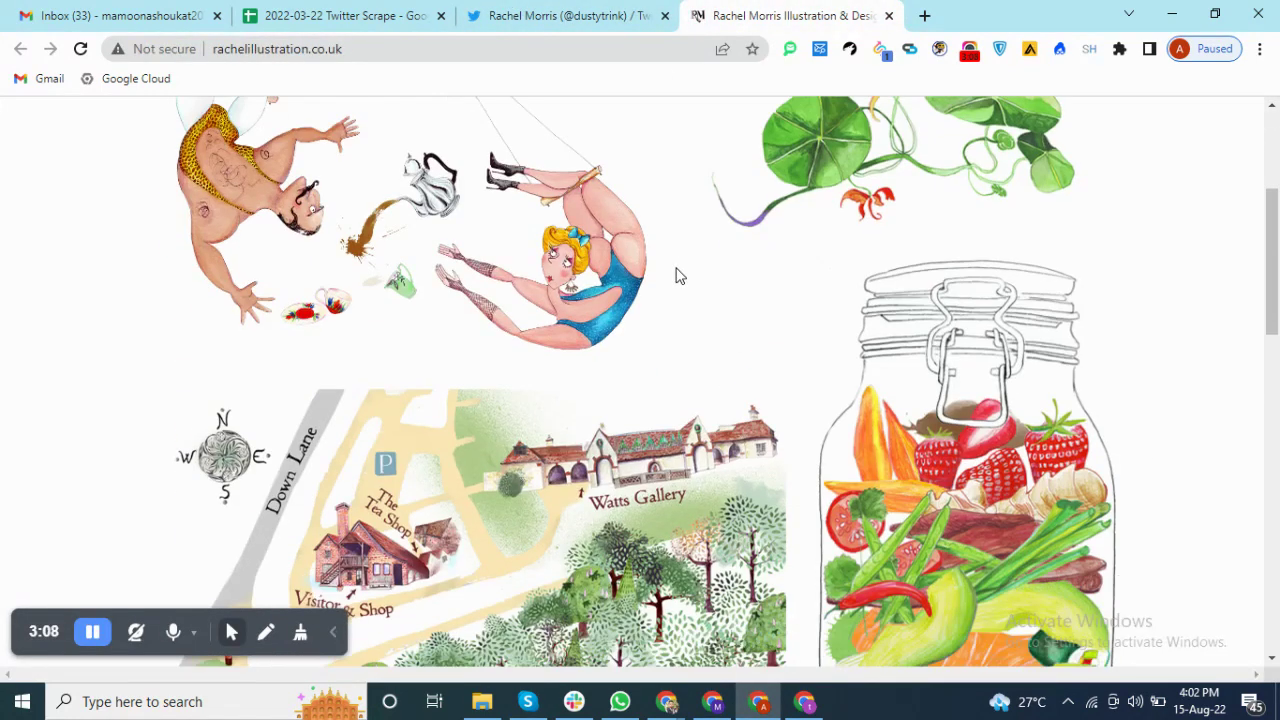
{"action": "scroll", "coordinate": [676, 276], "scroll_direction": "down", "scroll_amount": 8}
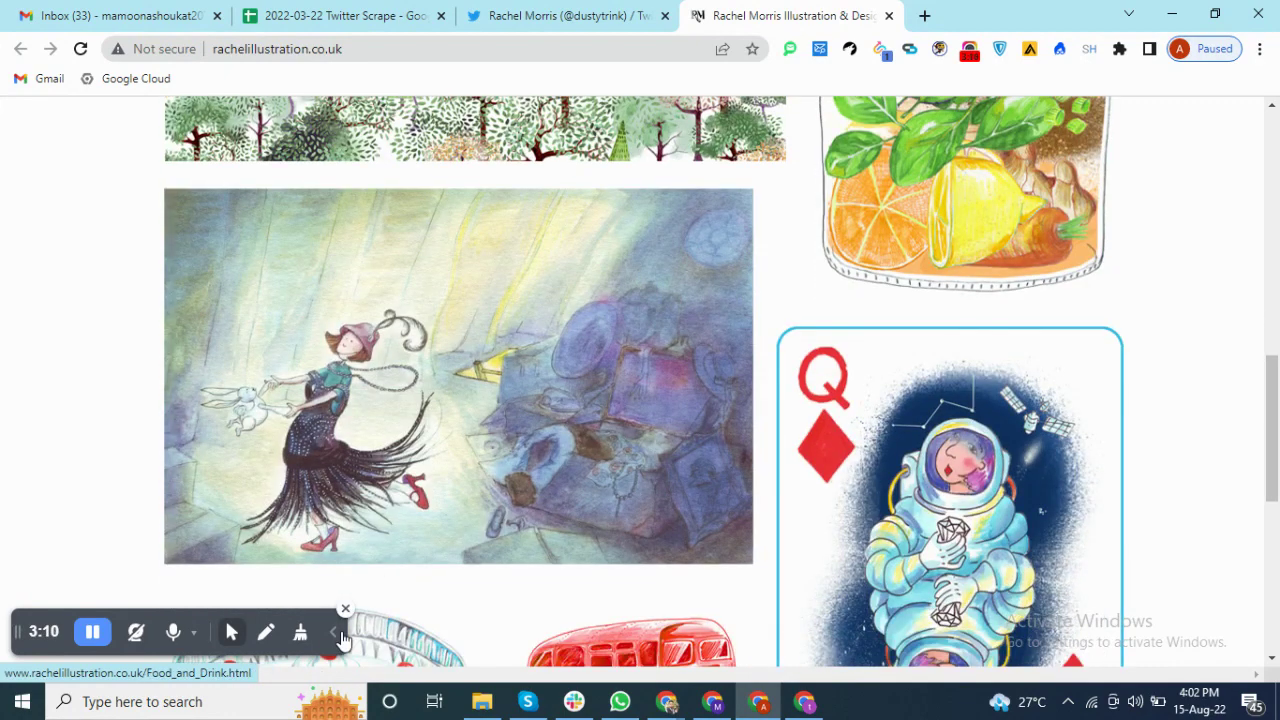
{"action": "scroll", "coordinate": [978, 228], "scroll_direction": "up", "scroll_amount": 10}
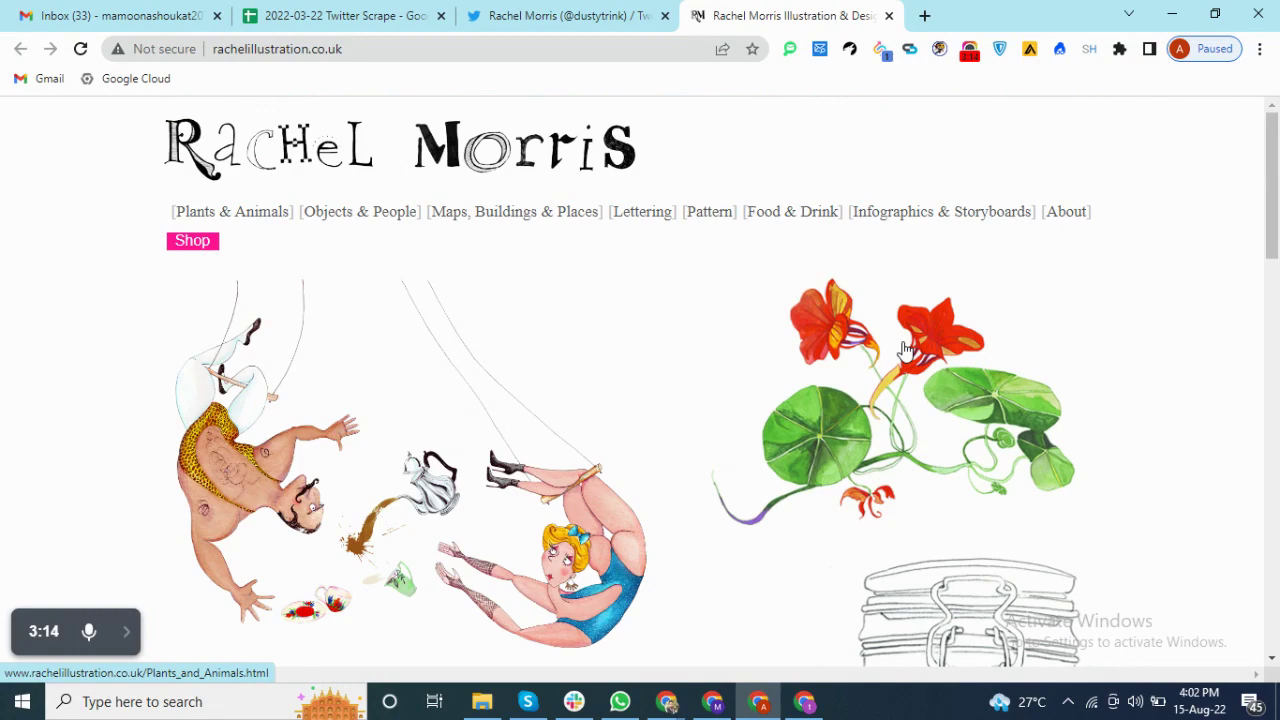
{"action": "scroll", "coordinate": [905, 350], "scroll_direction": "down", "scroll_amount": 10}
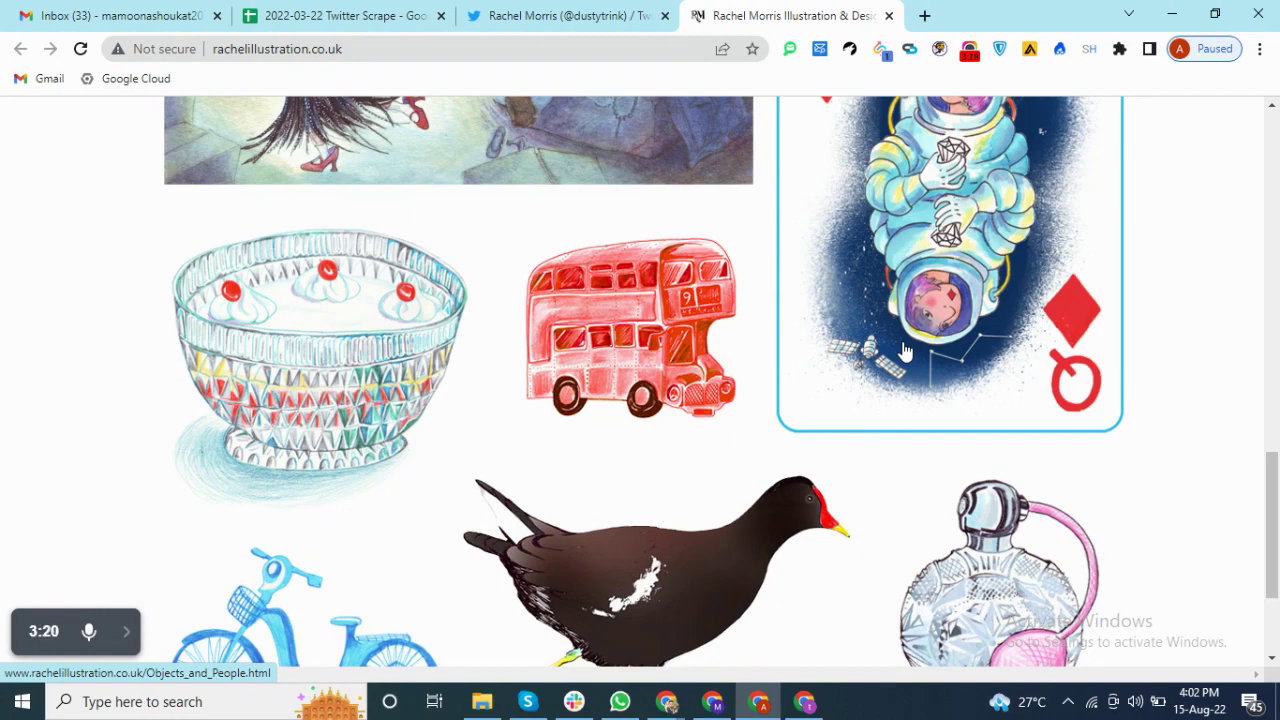
{"action": "scroll", "coordinate": [904, 352], "scroll_direction": "up", "scroll_amount": 7}
{"action": "scroll", "coordinate": [904, 352], "scroll_direction": "down", "scroll_amount": 9}
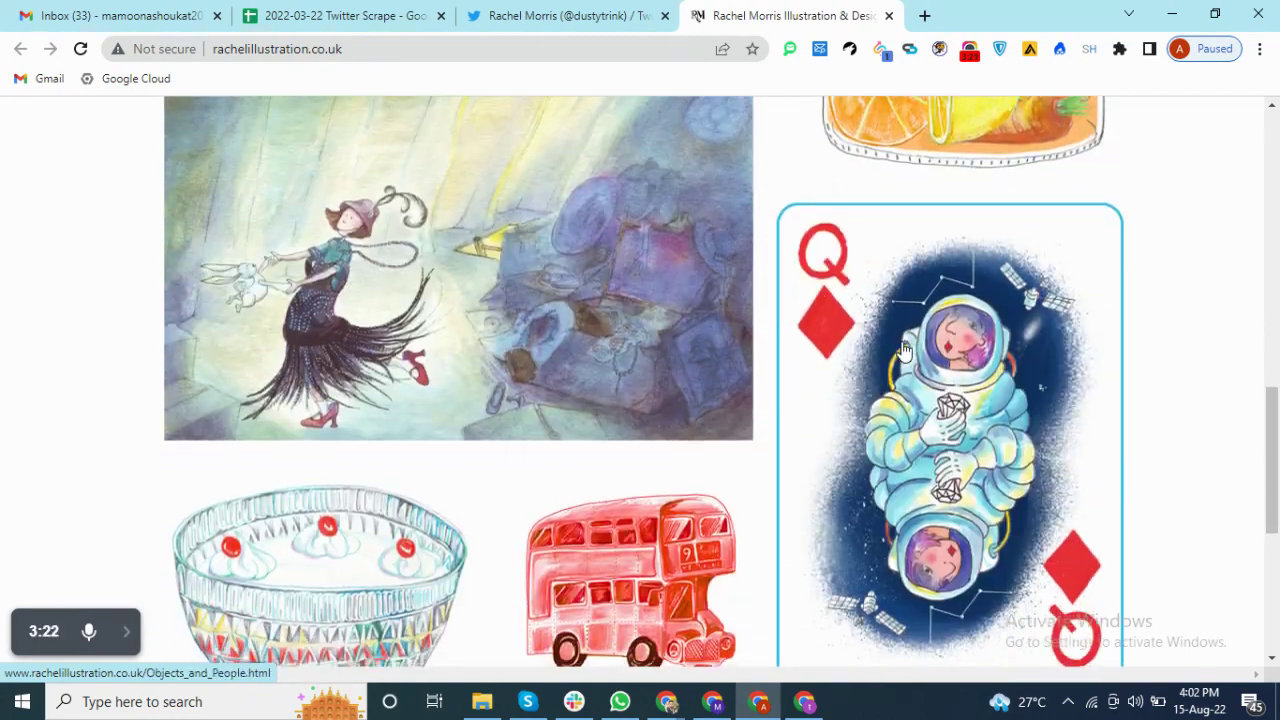
{"action": "scroll", "coordinate": [904, 352], "scroll_direction": "up", "scroll_amount": 10}
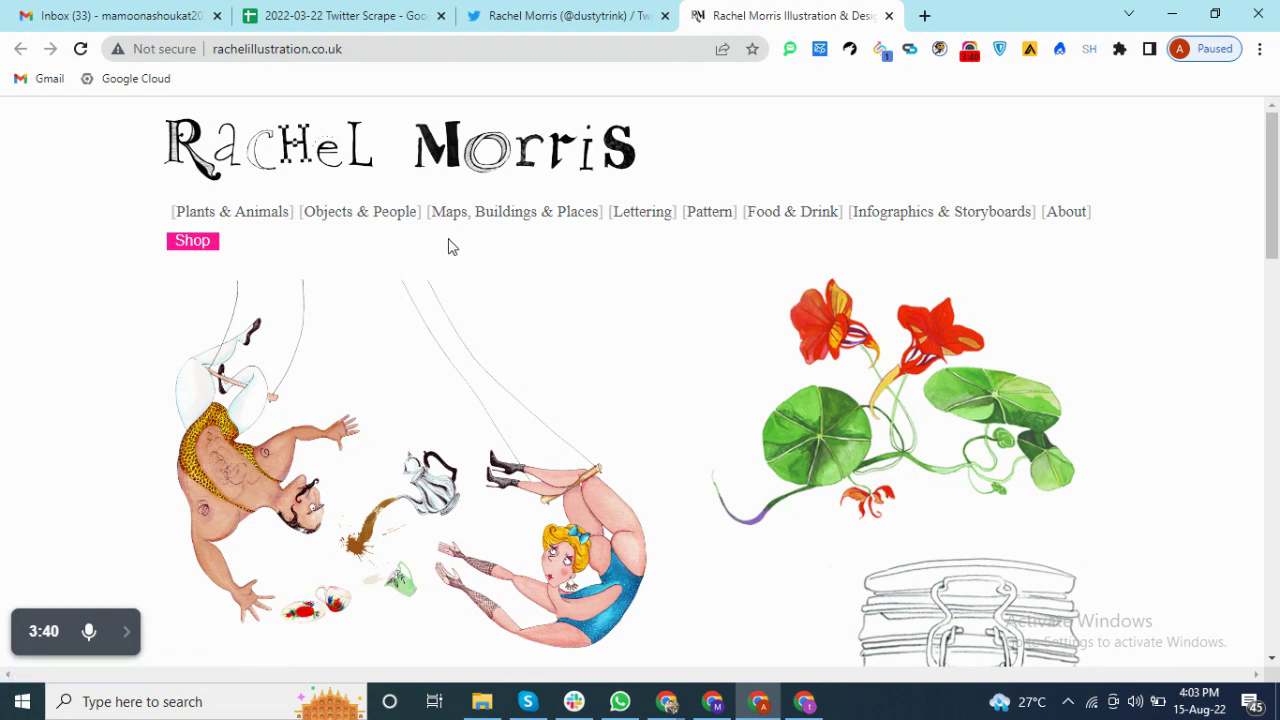
- Open the Objects & People page in a separate tab and find the contact details on the About page
{"action": "middle_click", "coordinate": [335, 222]}
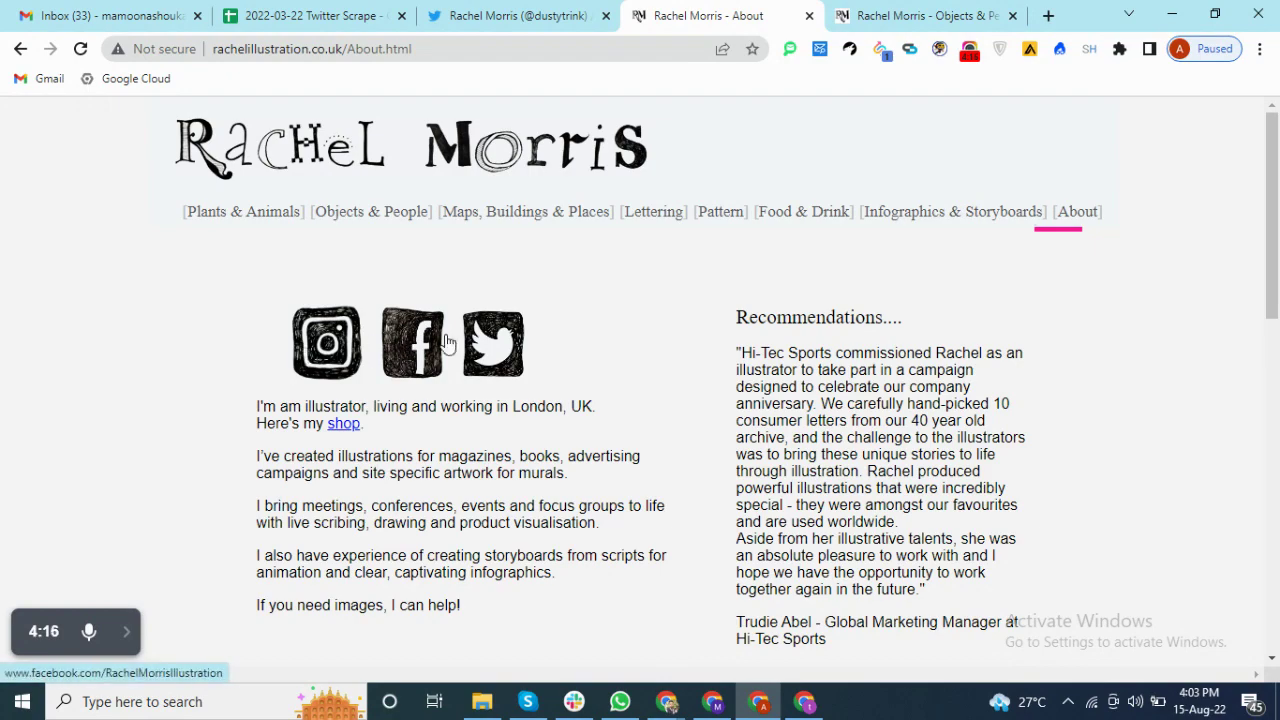
{"action": "scroll", "coordinate": [549, 545], "scroll_direction": "down", "scroll_amount": 5}
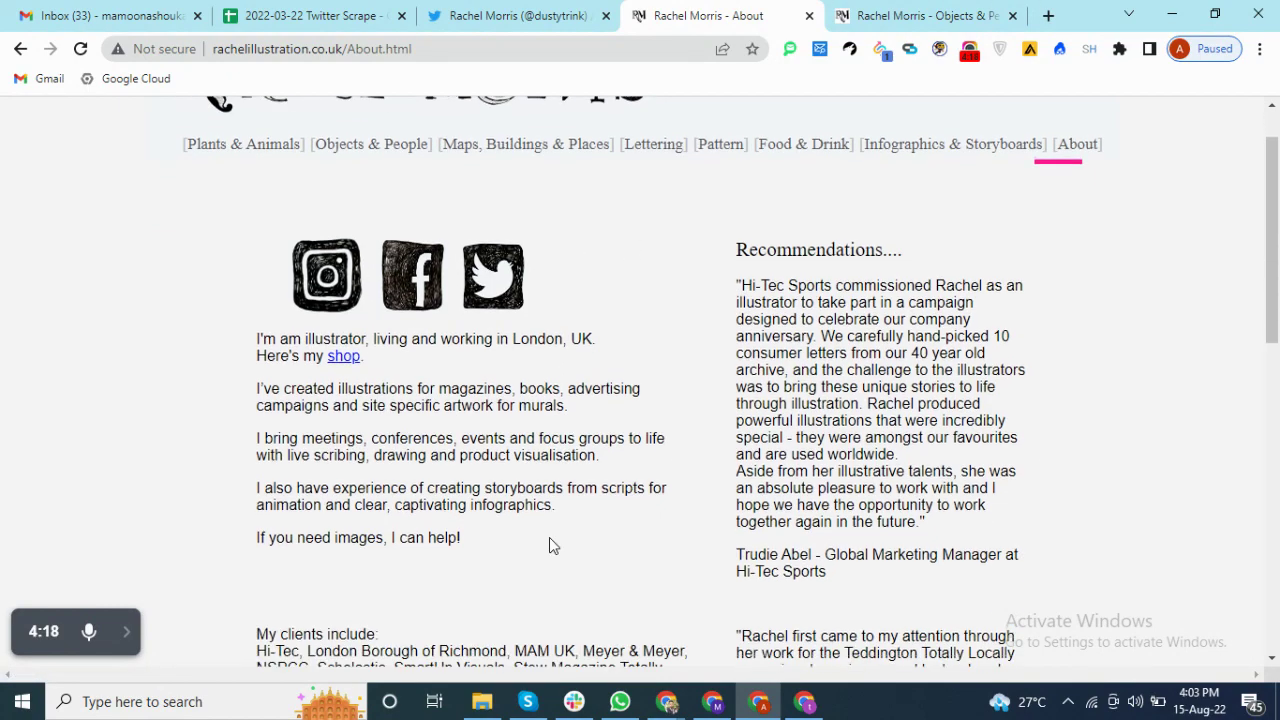
{"action": "scroll", "coordinate": [549, 545], "scroll_direction": "down", "scroll_amount": 1}
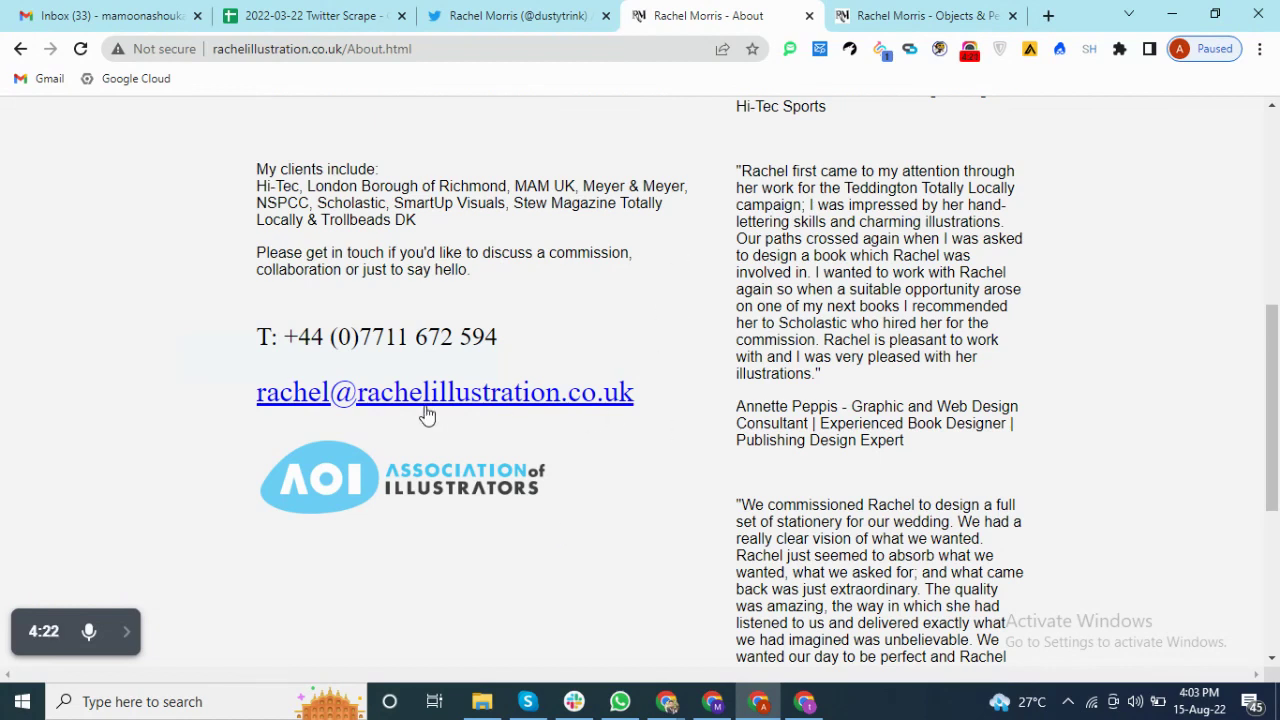
- Copy the illustrator's e-mail address from the contact details on the About page
{"action": "left_click_drag", "start_coordinate": [249, 374], "coordinate": [446, 387]}
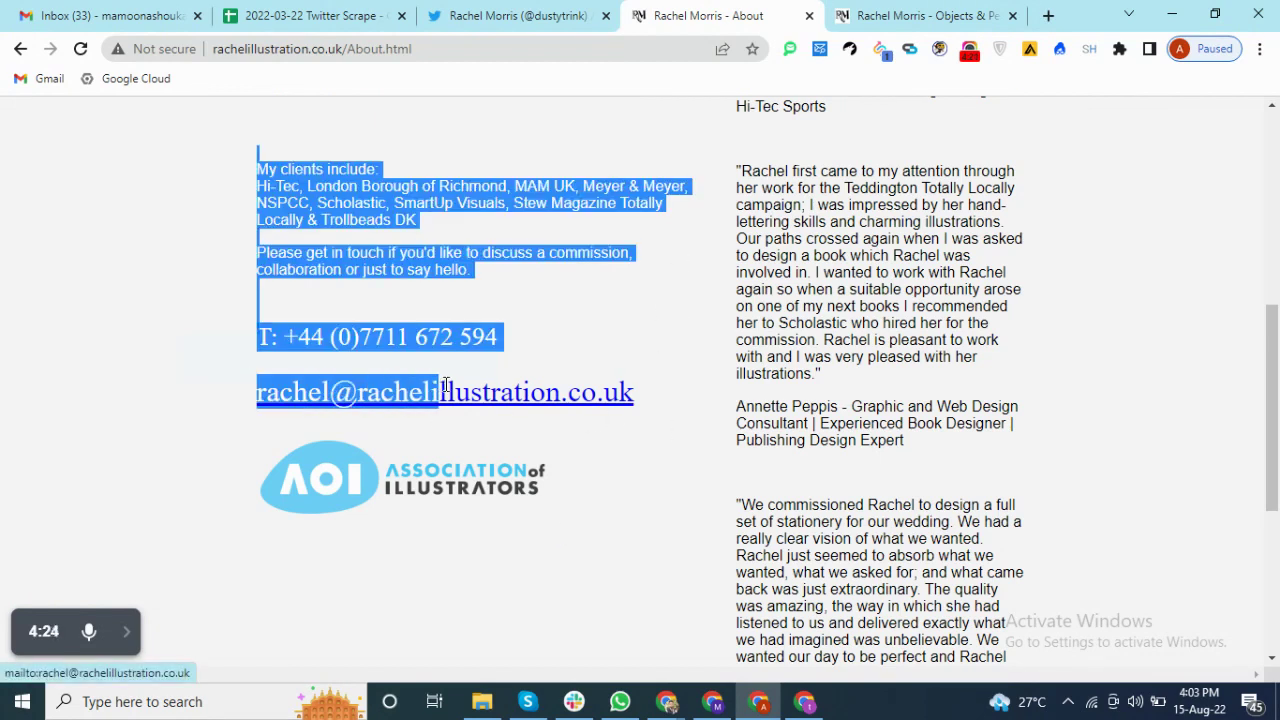
{"action": "left_click", "coordinate": [534, 327]}
{"action": "left_click_drag", "start_coordinate": [590, 397], "coordinate": [251, 402]}
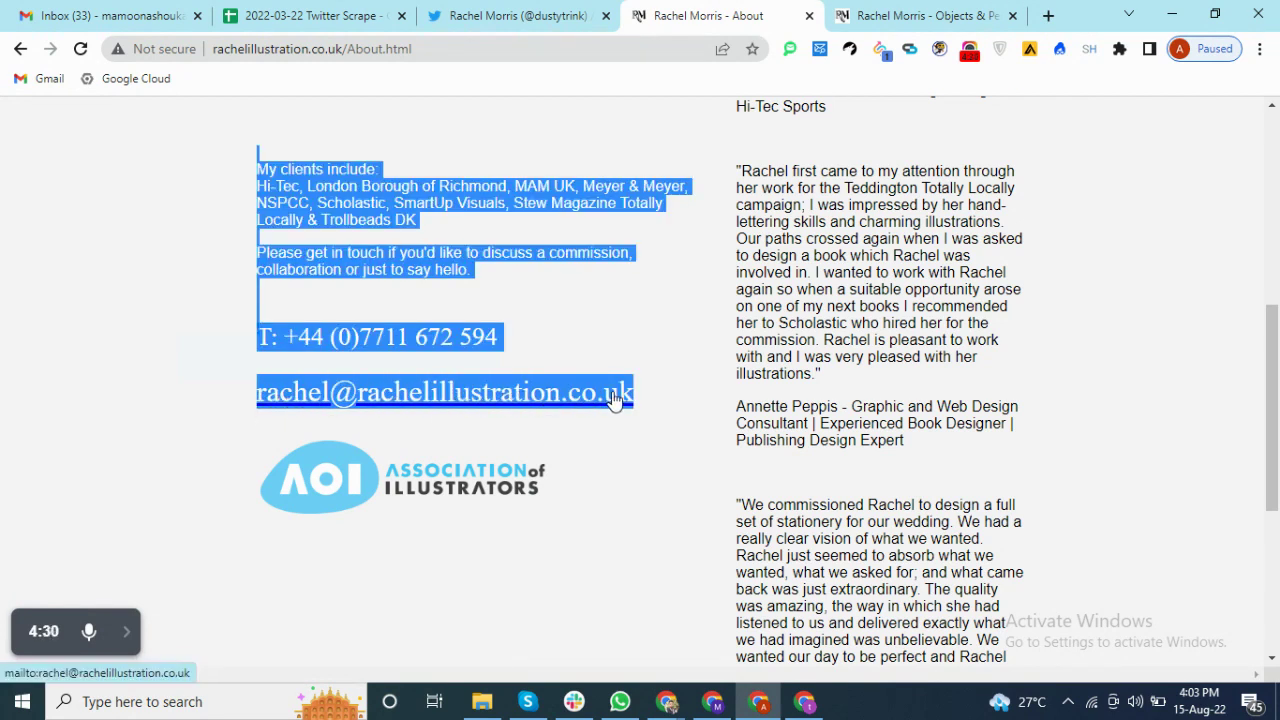
{"action": "left_click", "coordinate": [683, 394]}
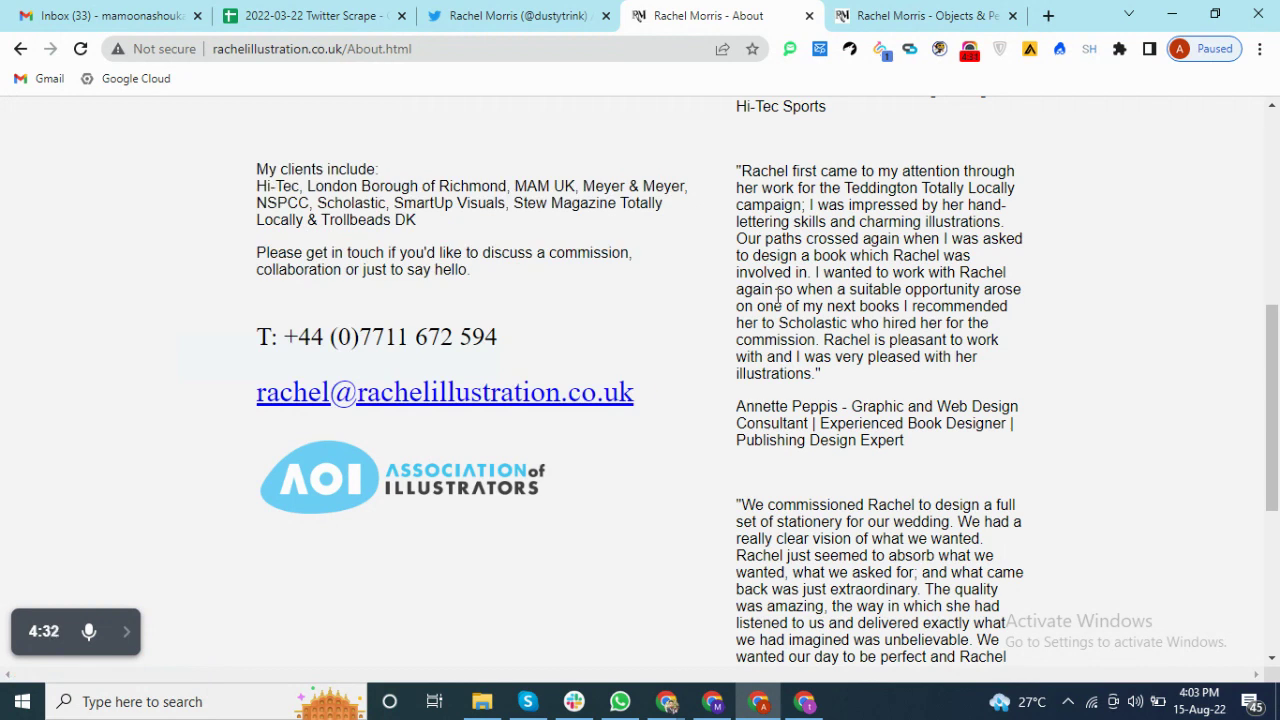
{"action": "left_click_drag", "start_coordinate": [640, 417], "coordinate": [258, 410]}
{"action": "key", "text": "ctrl+c"}
- Paste the copied e-mail address into the Email cell I2 of the Twitter Scrape spreadsheet
{"action": "left_click", "coordinate": [300, 15]}
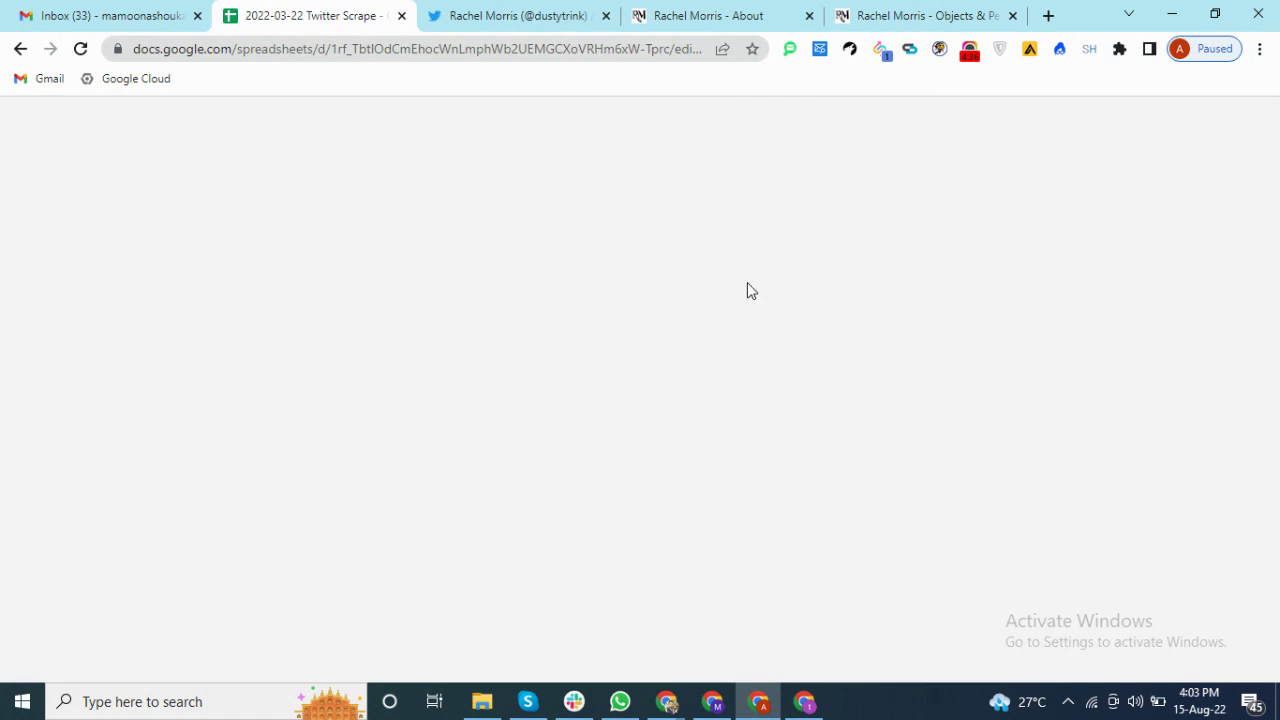
{"action": "left_click", "coordinate": [860, 277]}
{"action": "key", "text": "ctrl+v"}
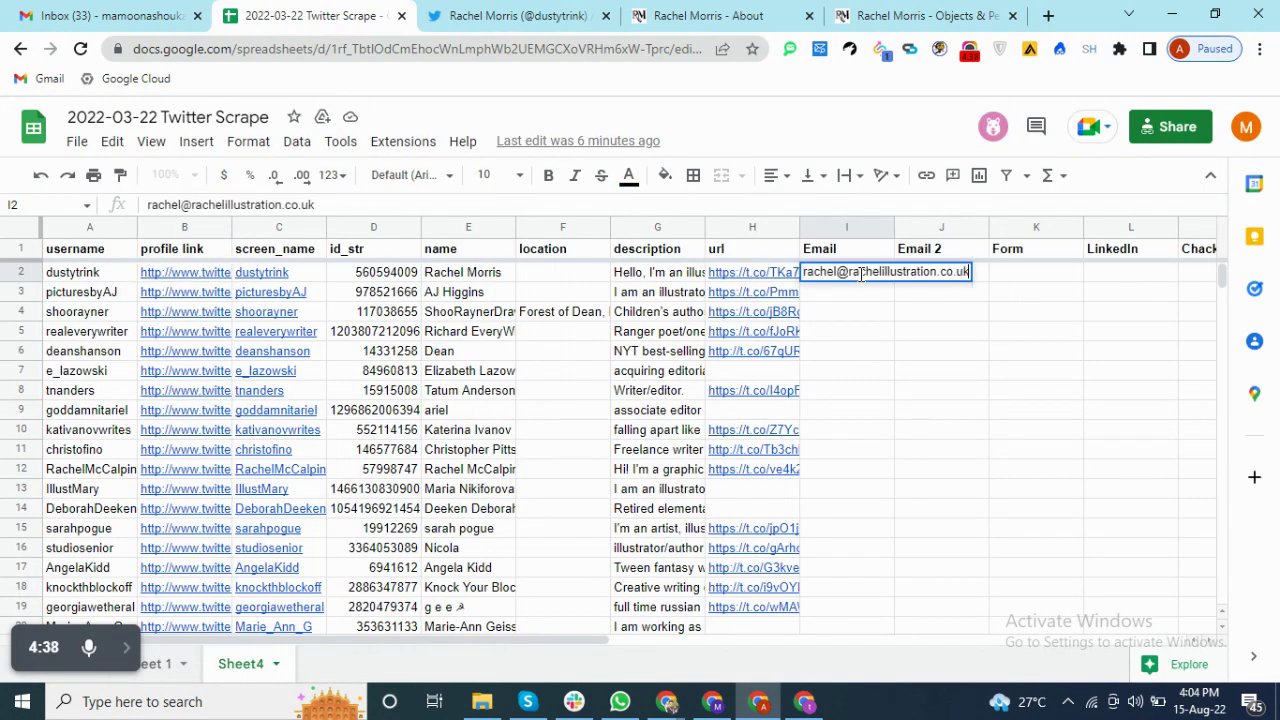
{"action": "key", "text": "Tab"}
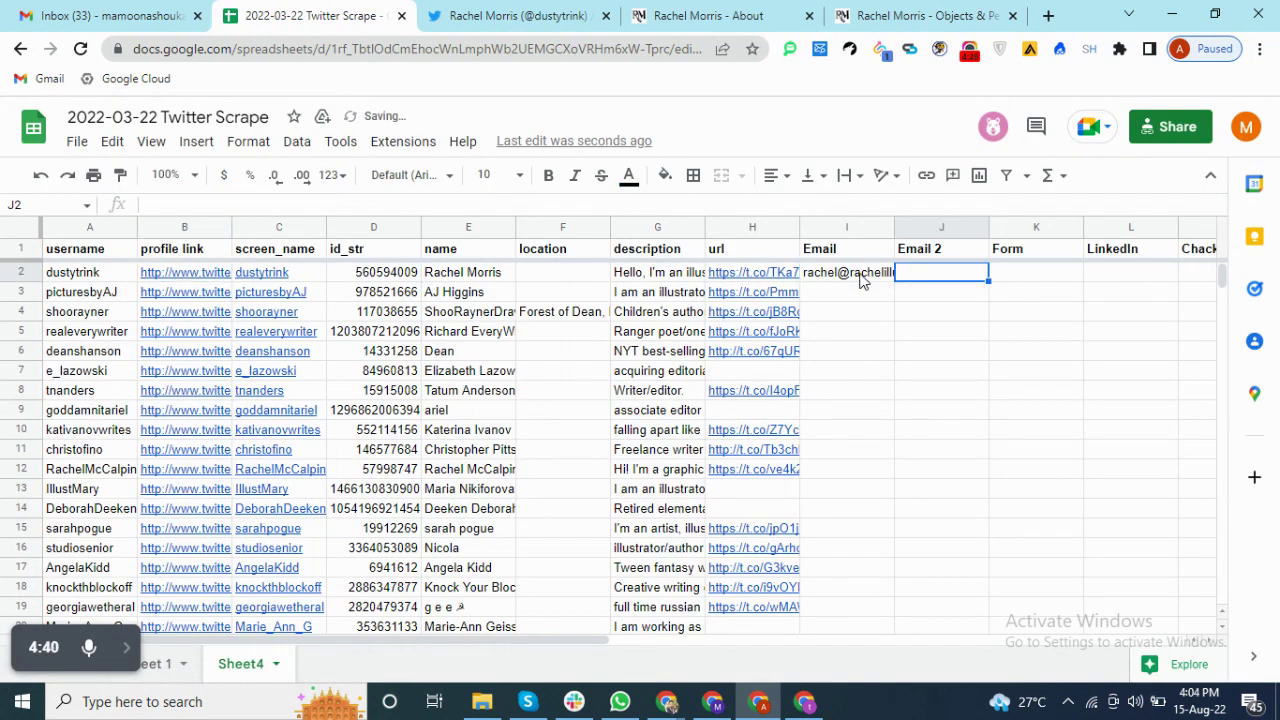
- Return to the website's About page and examine it in full for further contact details
{"action": "left_click", "coordinate": [735, 10]}
{"action": "scroll", "coordinate": [614, 286], "scroll_direction": "down", "scroll_amount": 3}
{"action": "scroll", "coordinate": [614, 286], "scroll_direction": "up", "scroll_amount": 8}
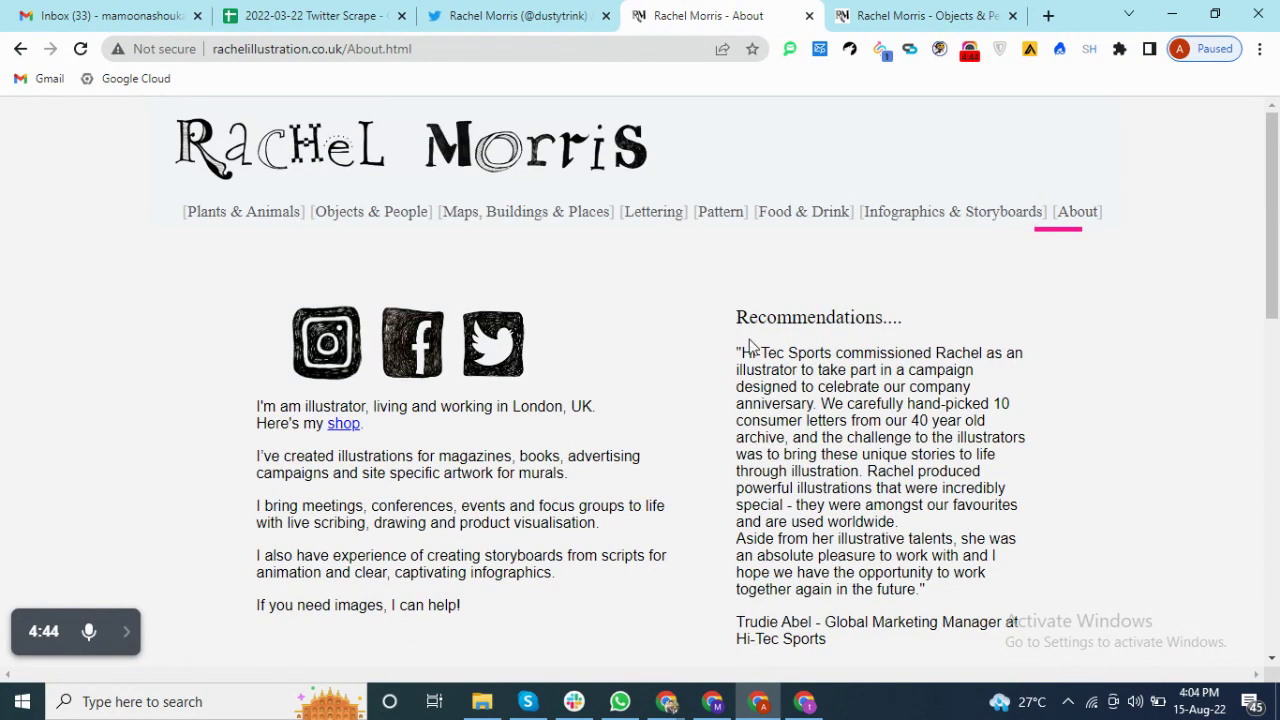
{"action": "scroll", "coordinate": [750, 360], "scroll_direction": "down", "scroll_amount": 2}
{"action": "scroll", "coordinate": [750, 362], "scroll_direction": "up", "scroll_amount": 2}
{"action": "scroll", "coordinate": [750, 362], "scroll_direction": "down", "scroll_amount": 5}
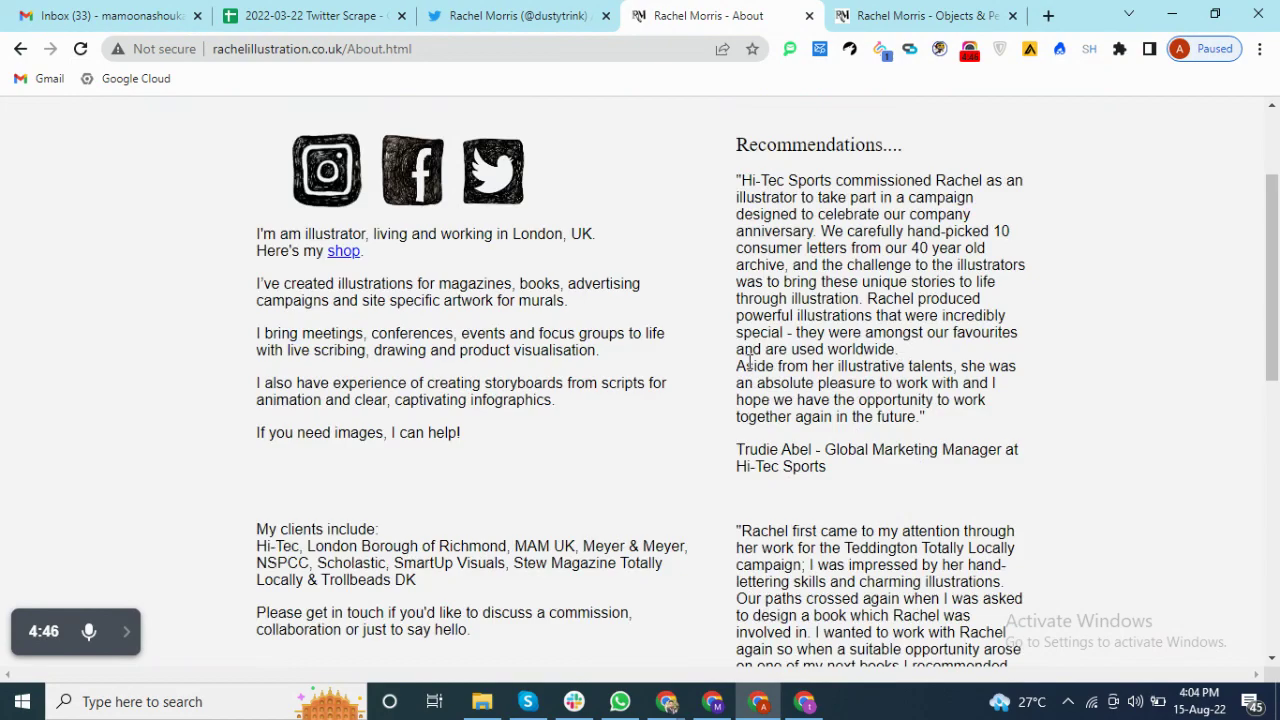
{"action": "scroll", "coordinate": [749, 363], "scroll_direction": "down", "scroll_amount": 2}
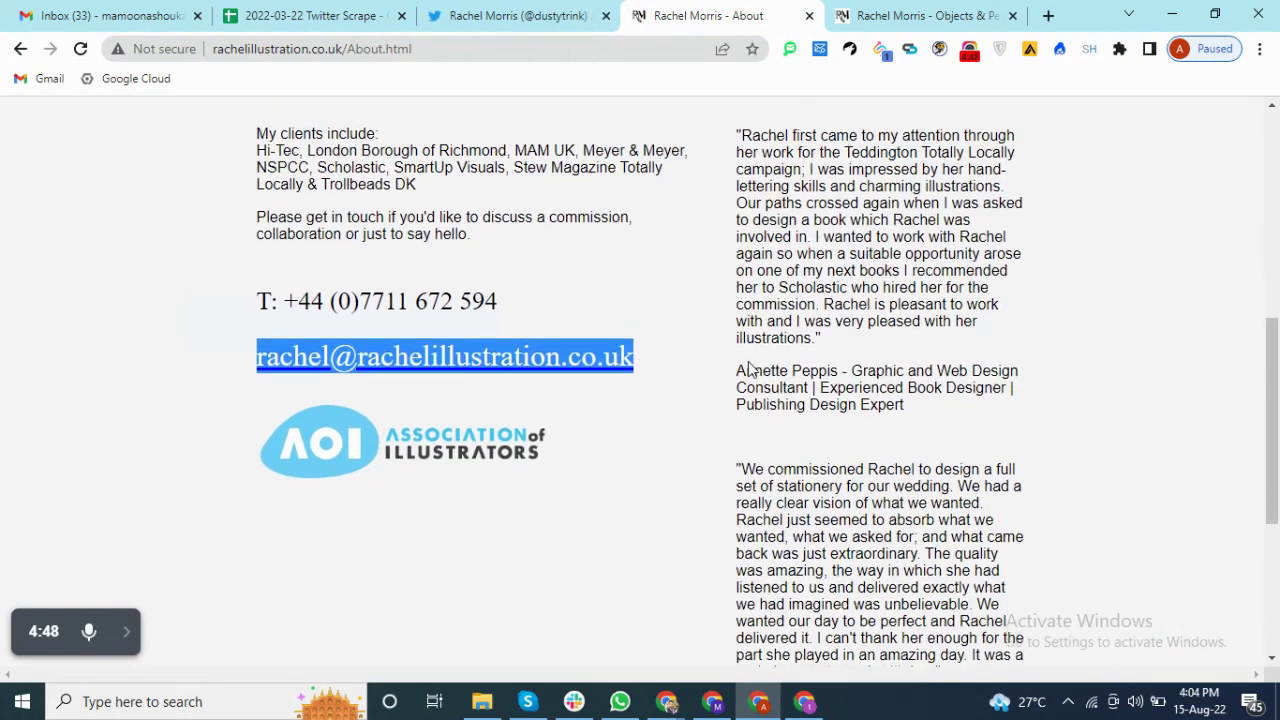
{"action": "scroll", "coordinate": [749, 362], "scroll_direction": "down", "scroll_amount": 3}
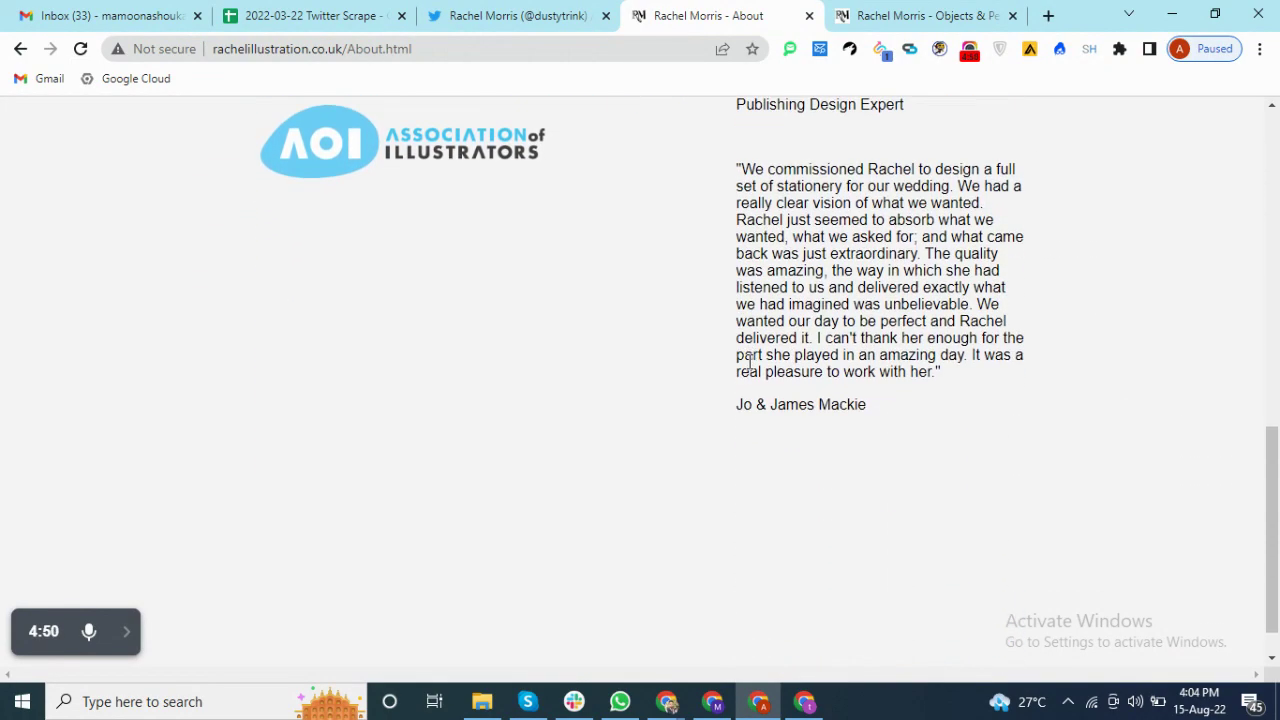
{"action": "scroll", "coordinate": [751, 362], "scroll_direction": "up", "scroll_amount": 6}
{"action": "scroll", "coordinate": [751, 360], "scroll_direction": "up", "scroll_amount": 3}
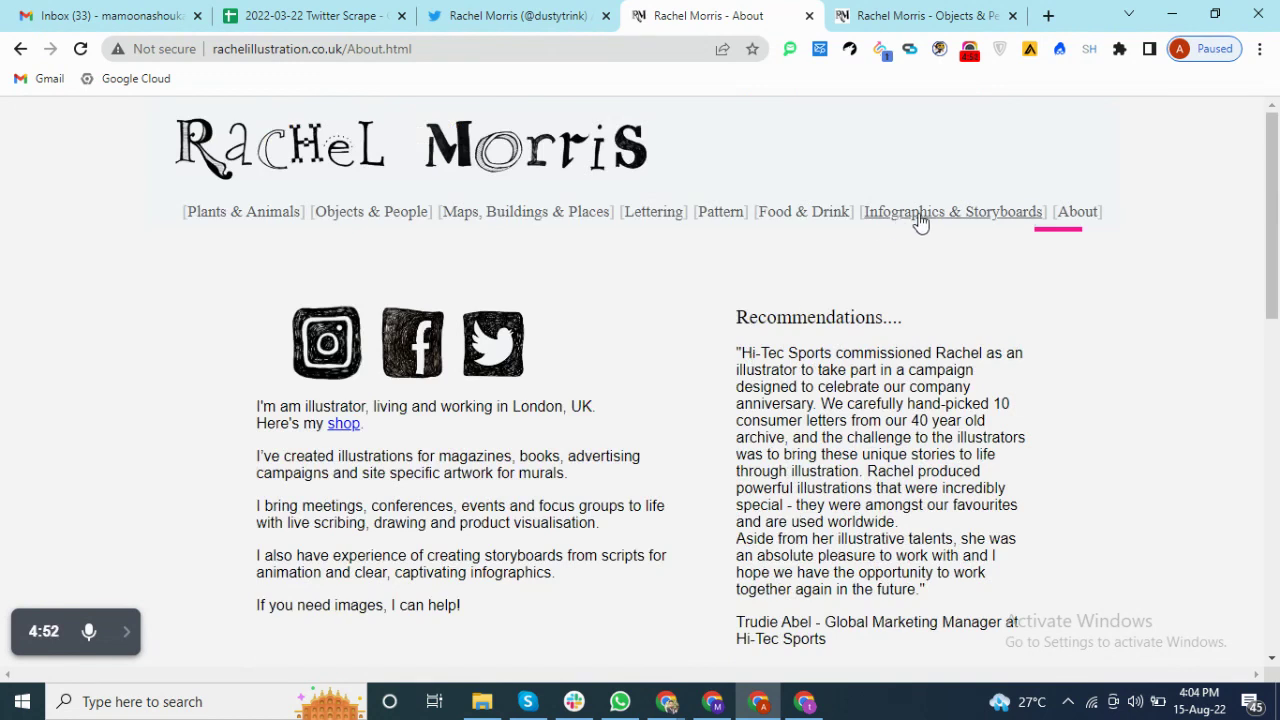
- Open the Facebook page linked on the About page in a new tab, keeping the About page in view
{"action": "right_click", "coordinate": [457, 447]}
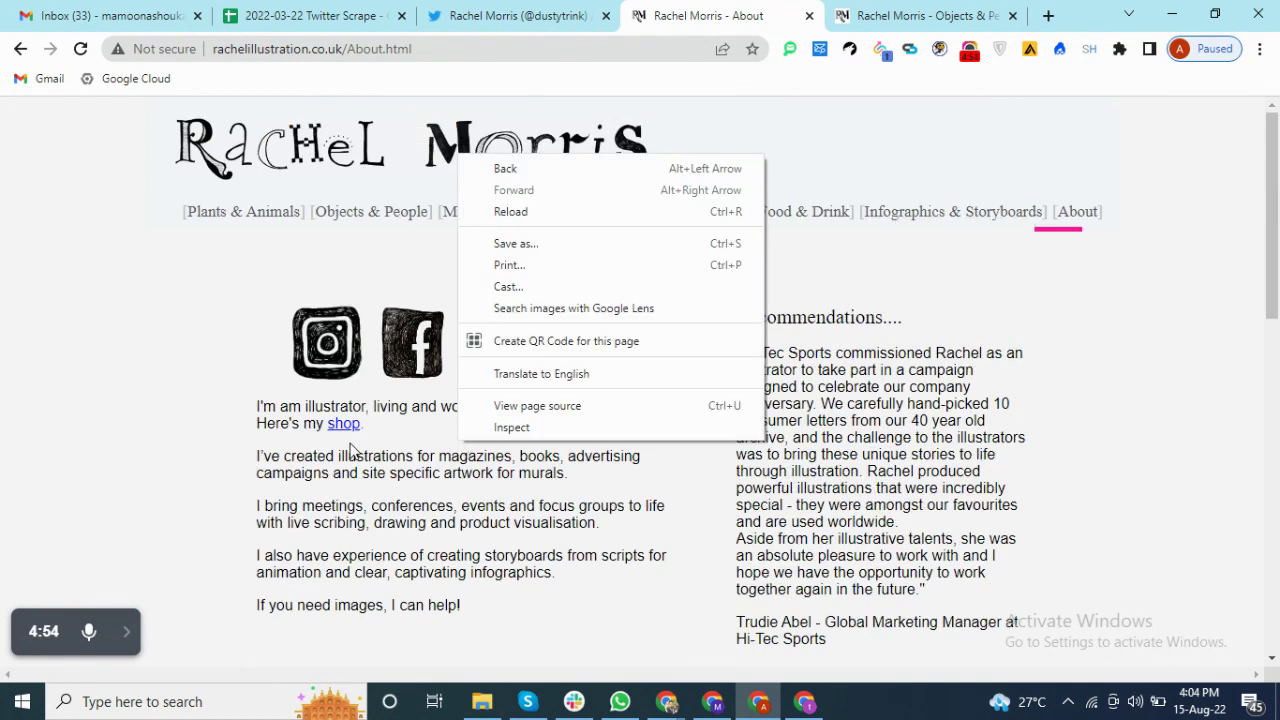
{"action": "left_click", "coordinate": [366, 443]}
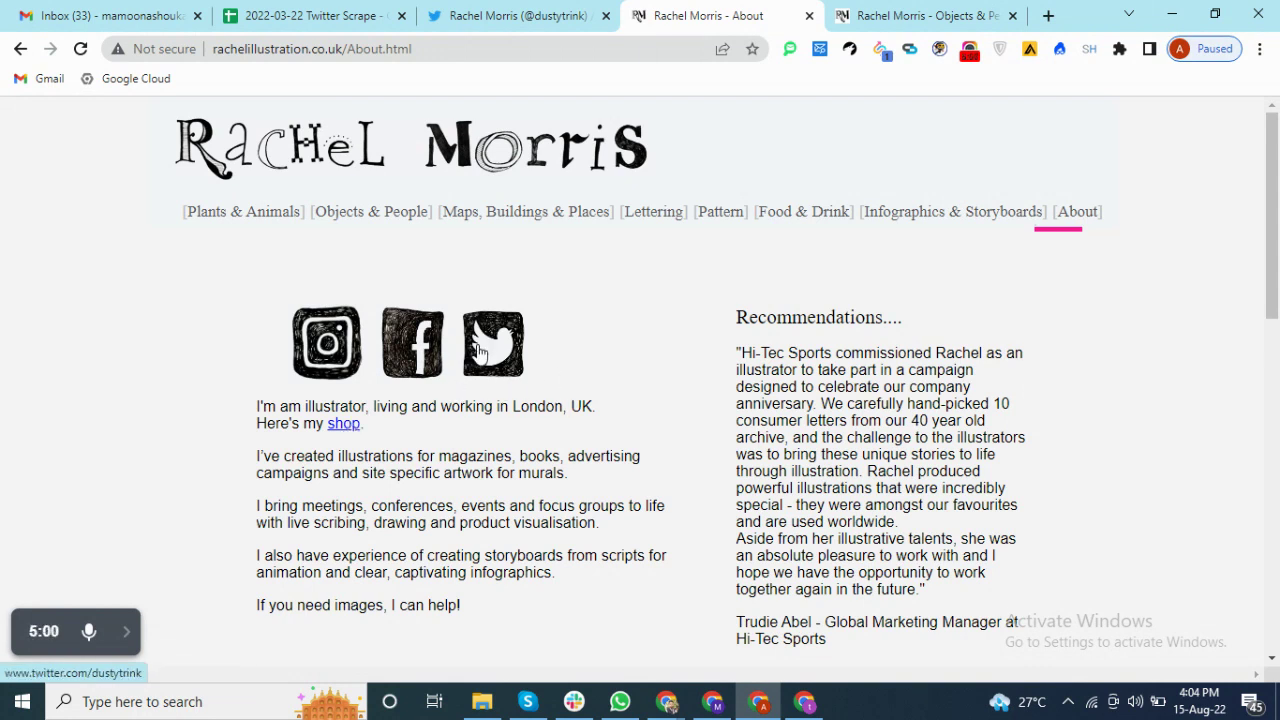
{"action": "left_click", "coordinate": [413, 350]}
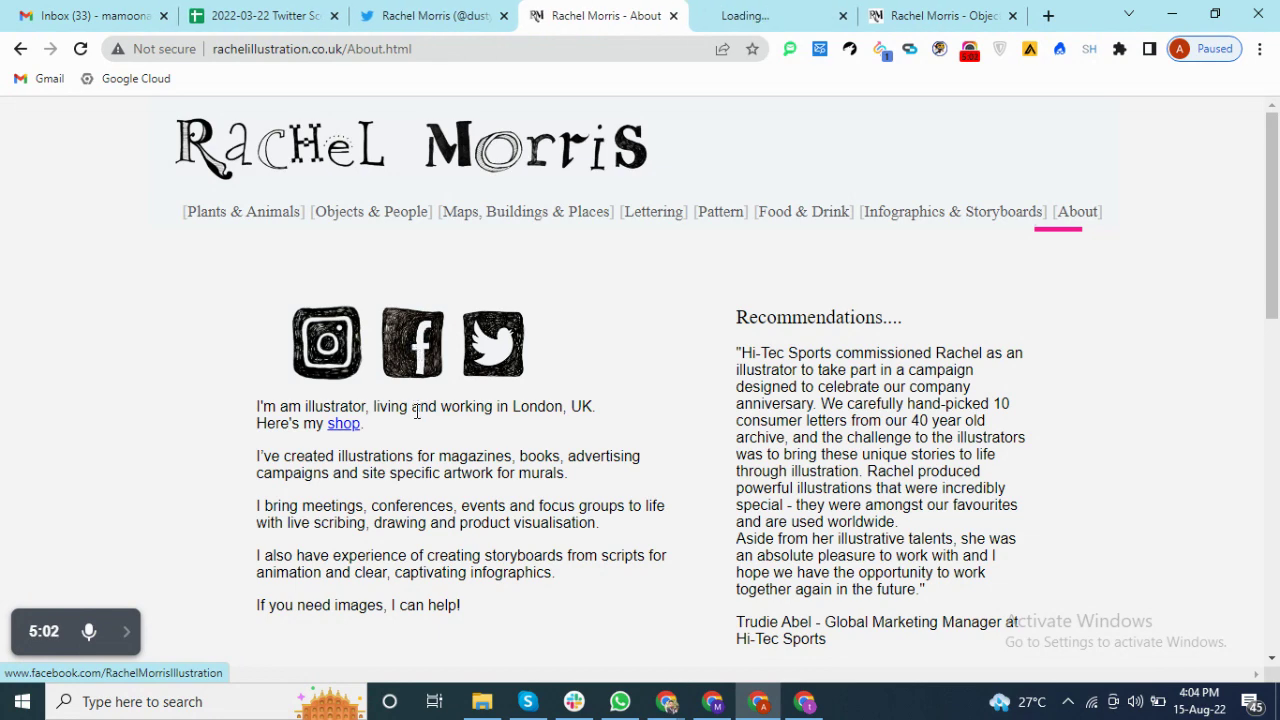
{"action": "scroll", "coordinate": [524, 528], "scroll_direction": "down", "scroll_amount": 4}
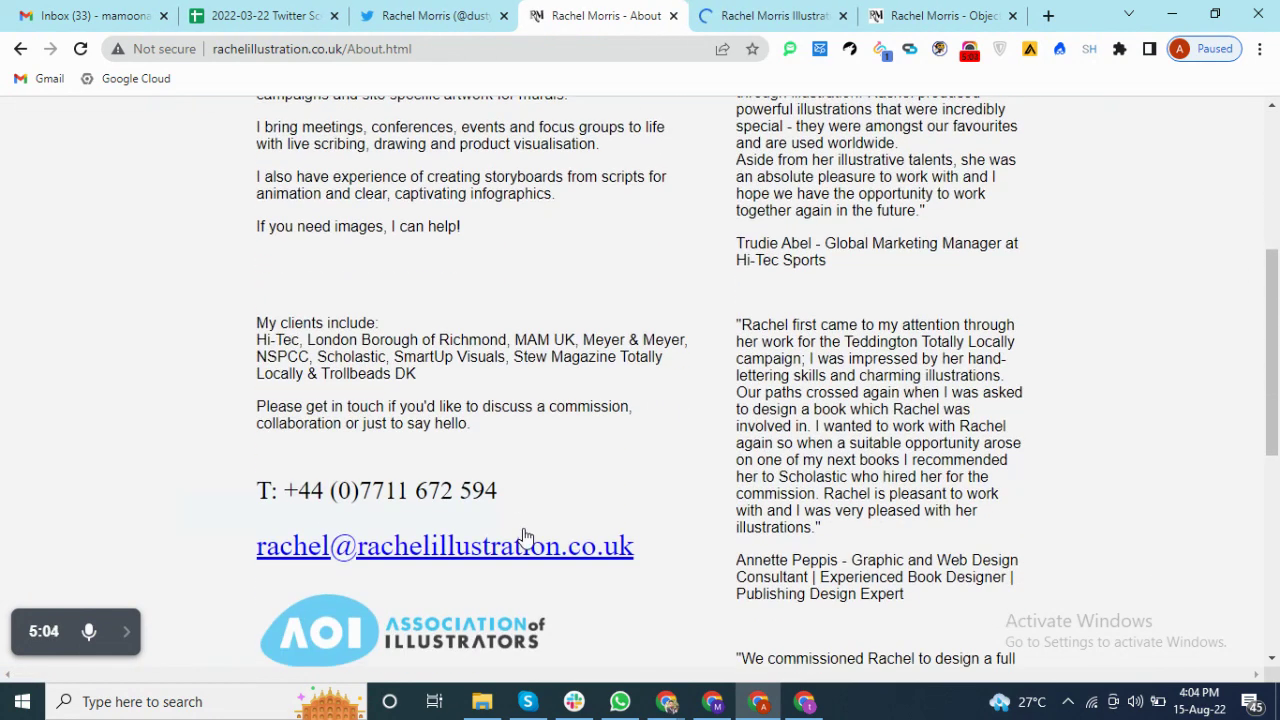
- Examine the About section of the illustrator's Facebook page for an e-mail address and other contact details
{"action": "scroll", "coordinate": [663, 340], "scroll_direction": "up", "scroll_amount": 4}
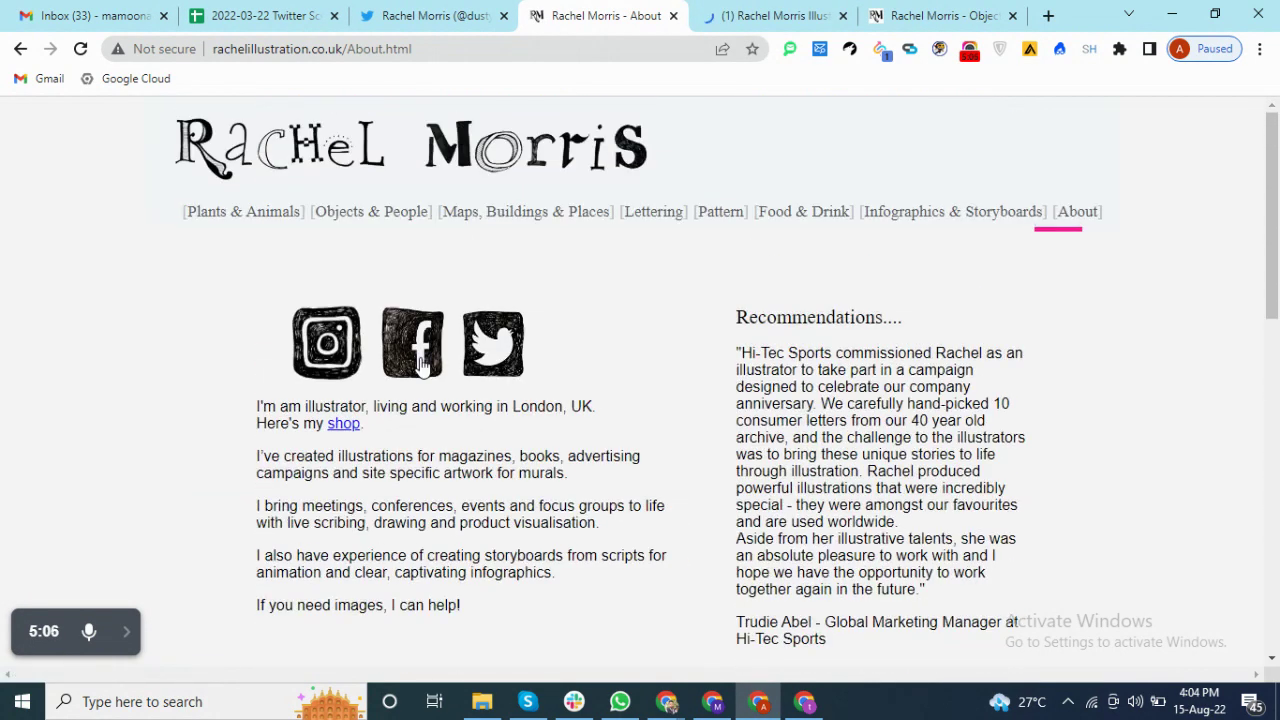
{"action": "left_click", "coordinate": [745, 12]}
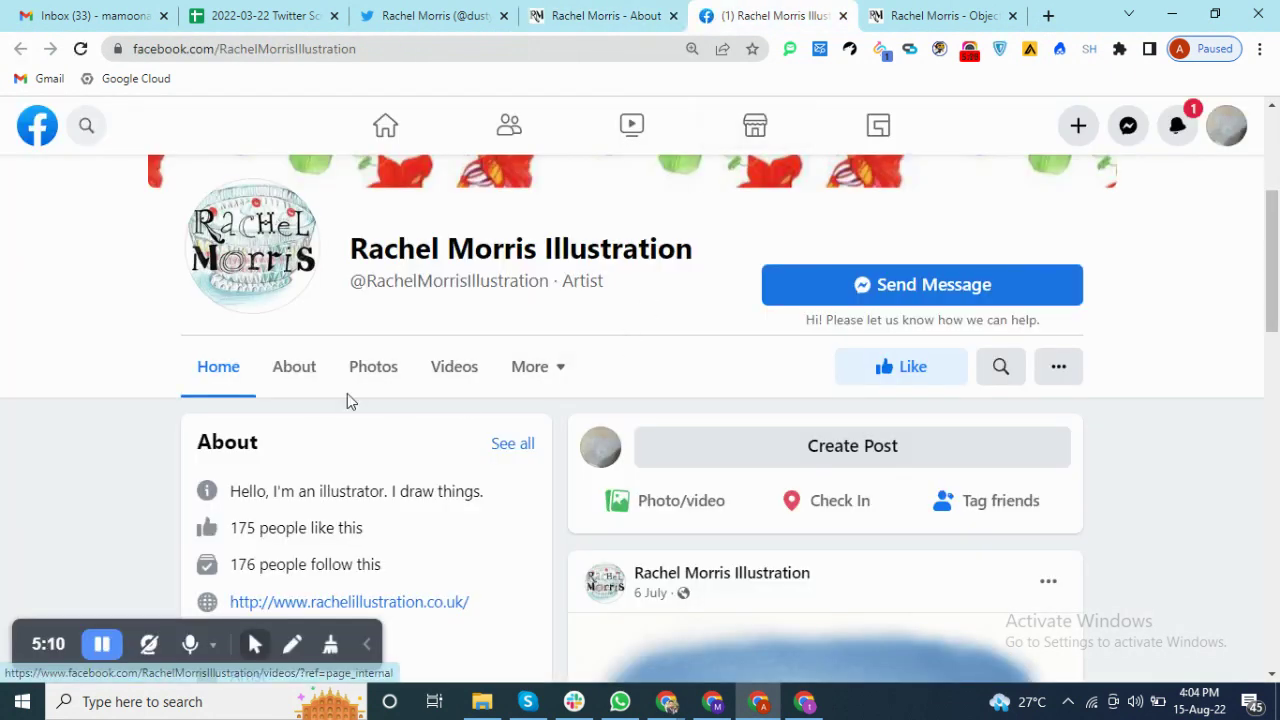
{"action": "left_click", "coordinate": [295, 375]}
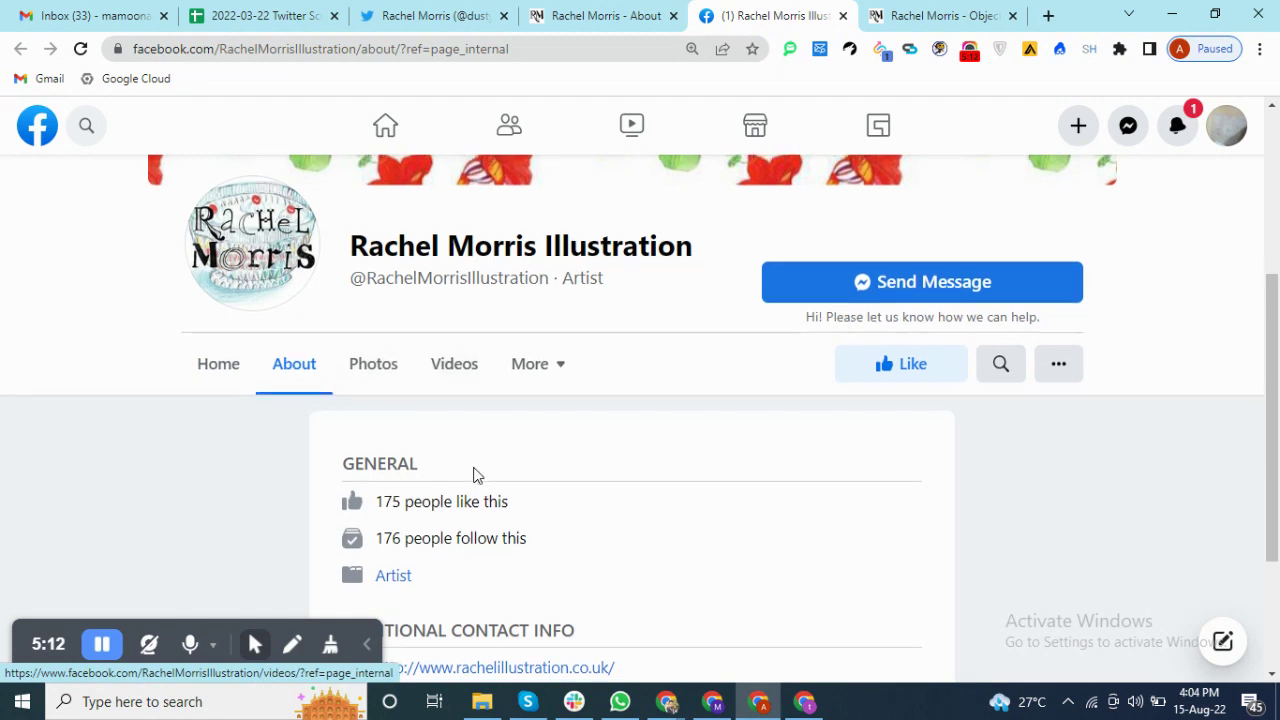
{"action": "scroll", "coordinate": [474, 477], "scroll_direction": "down", "scroll_amount": 2}
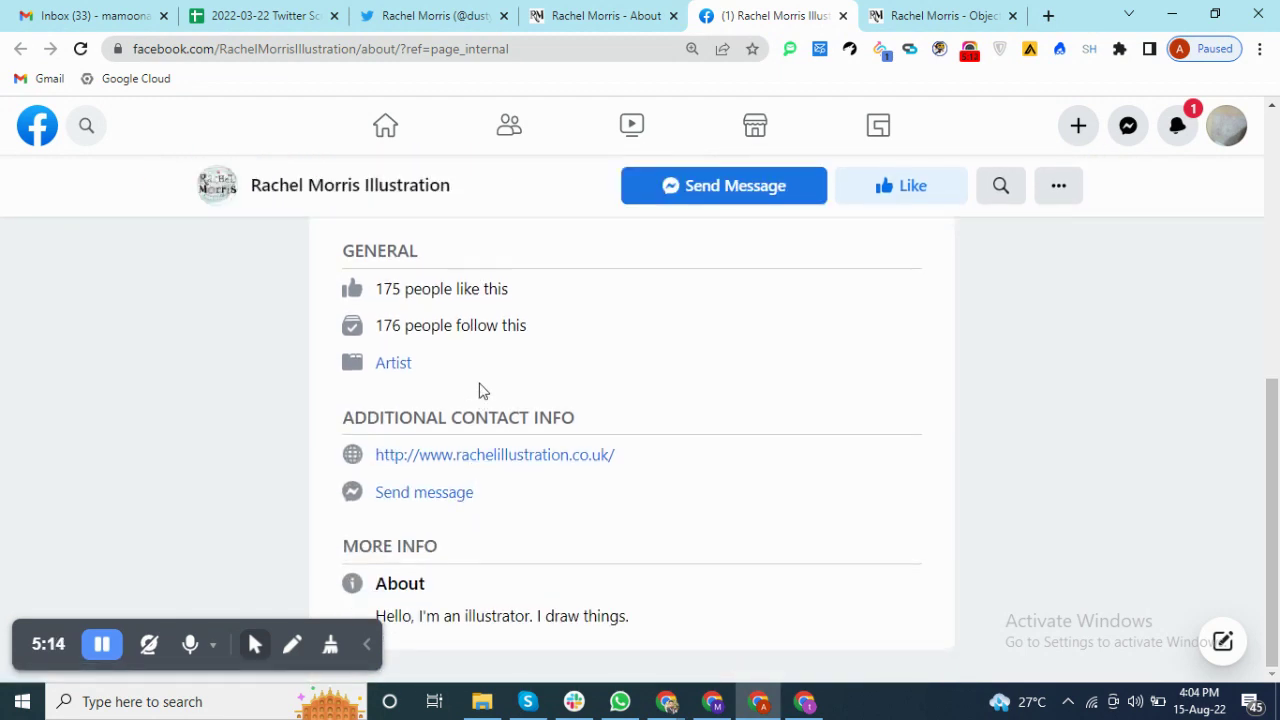
{"action": "scroll", "coordinate": [417, 366], "scroll_direction": "up", "scroll_amount": 3}
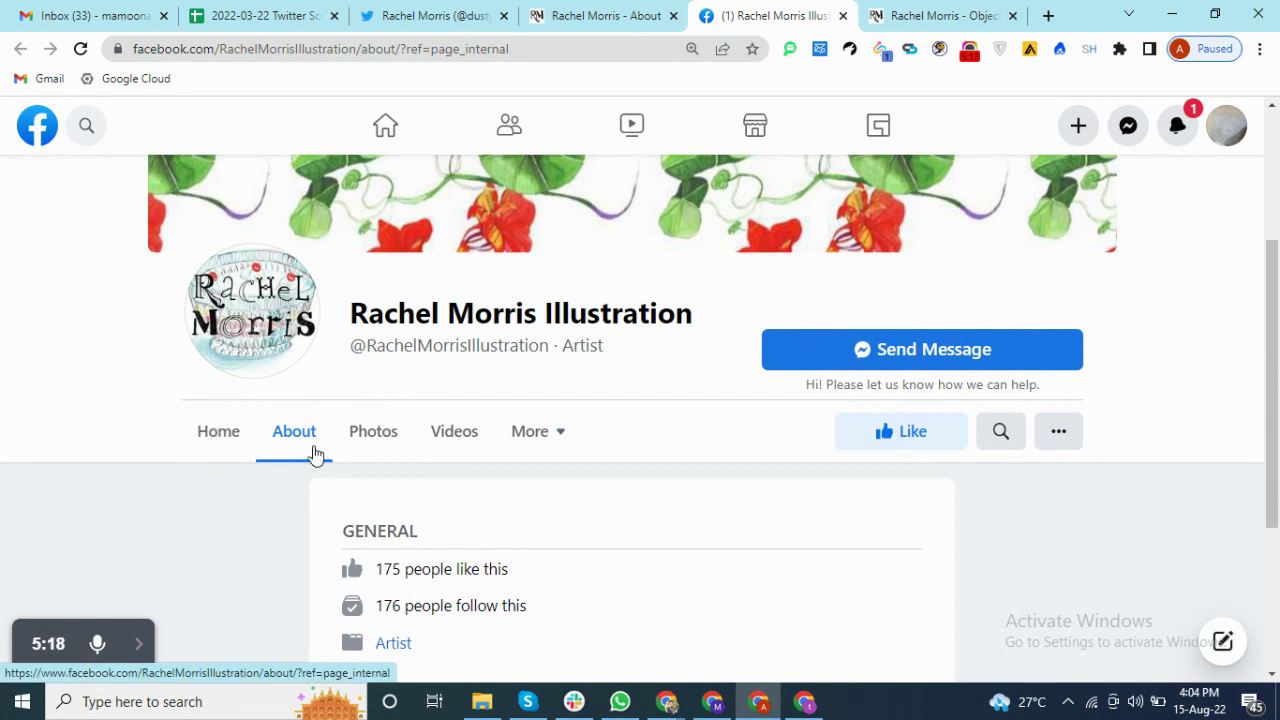
{"action": "scroll", "coordinate": [313, 453], "scroll_direction": "down", "scroll_amount": 1}
{"action": "scroll", "coordinate": [313, 453], "scroll_direction": "down", "scroll_amount": 1}
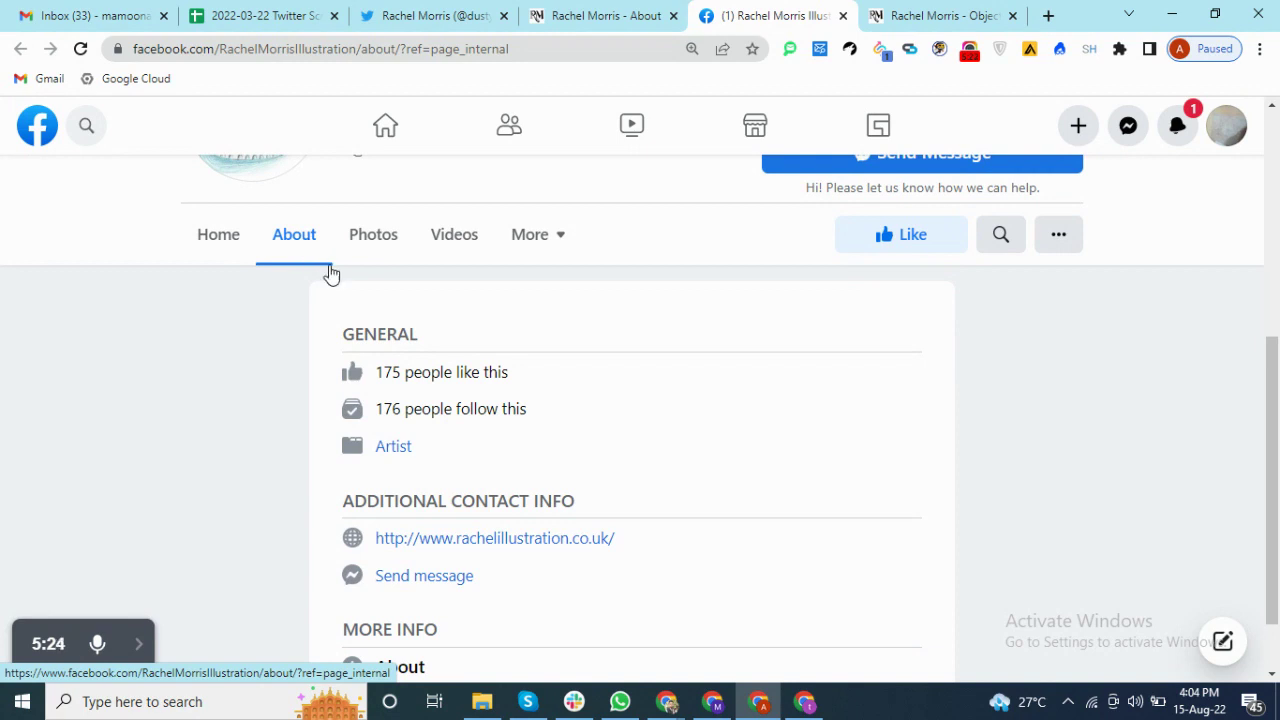
{"action": "scroll", "coordinate": [450, 546], "scroll_direction": "down", "scroll_amount": 1}
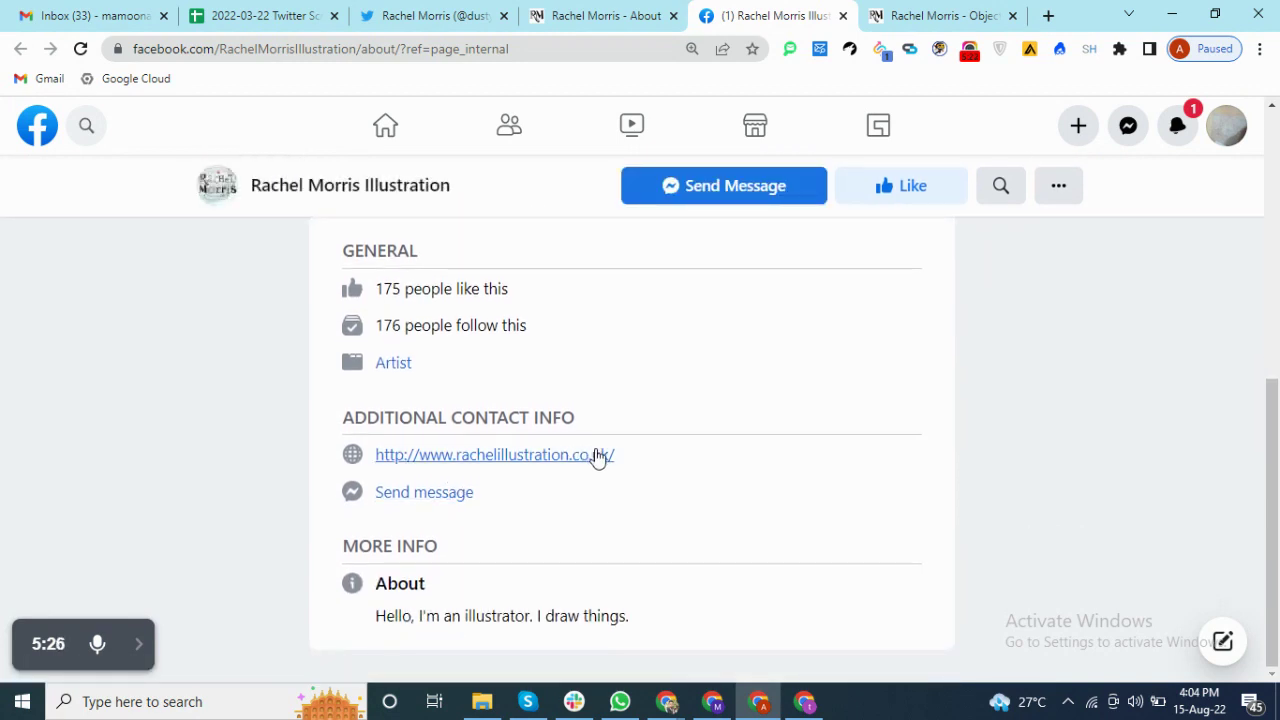
{"action": "left_click_drag", "start_coordinate": [616, 455], "coordinate": [384, 455]}
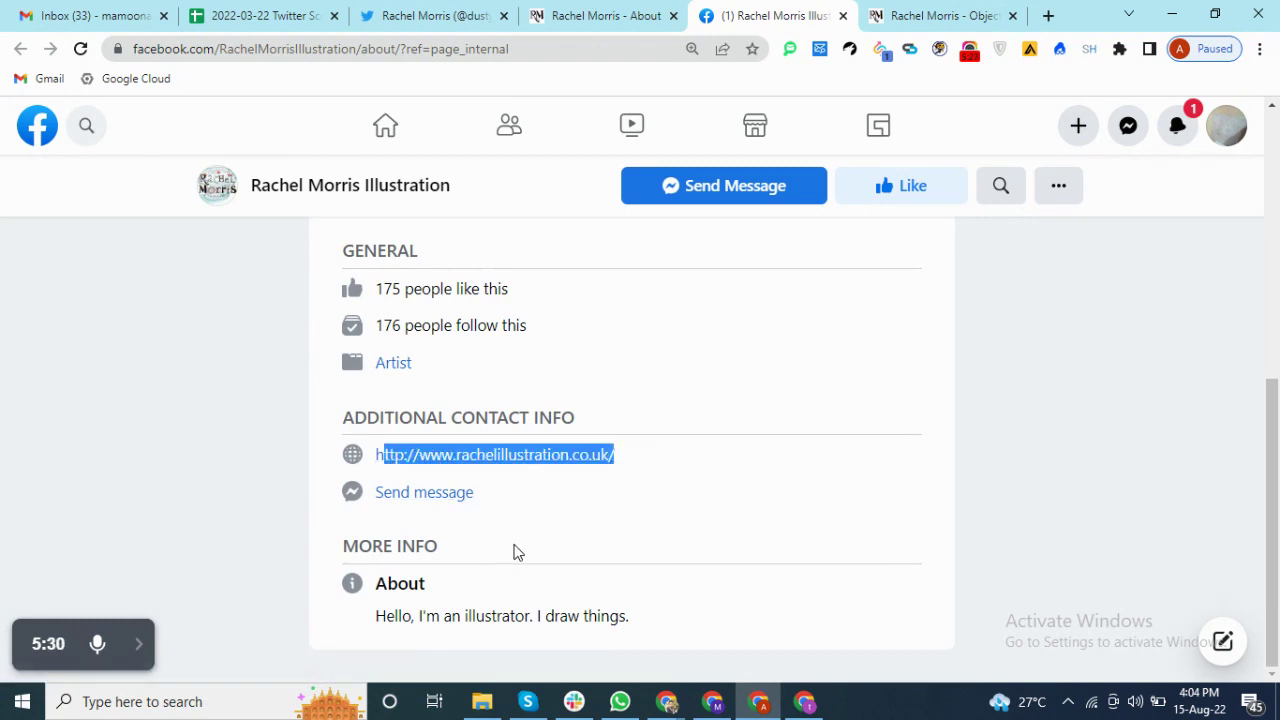
- Check the Instagram profile linked on the website's About page in a new tab and close that tab
{"action": "left_click", "coordinate": [597, 15]}
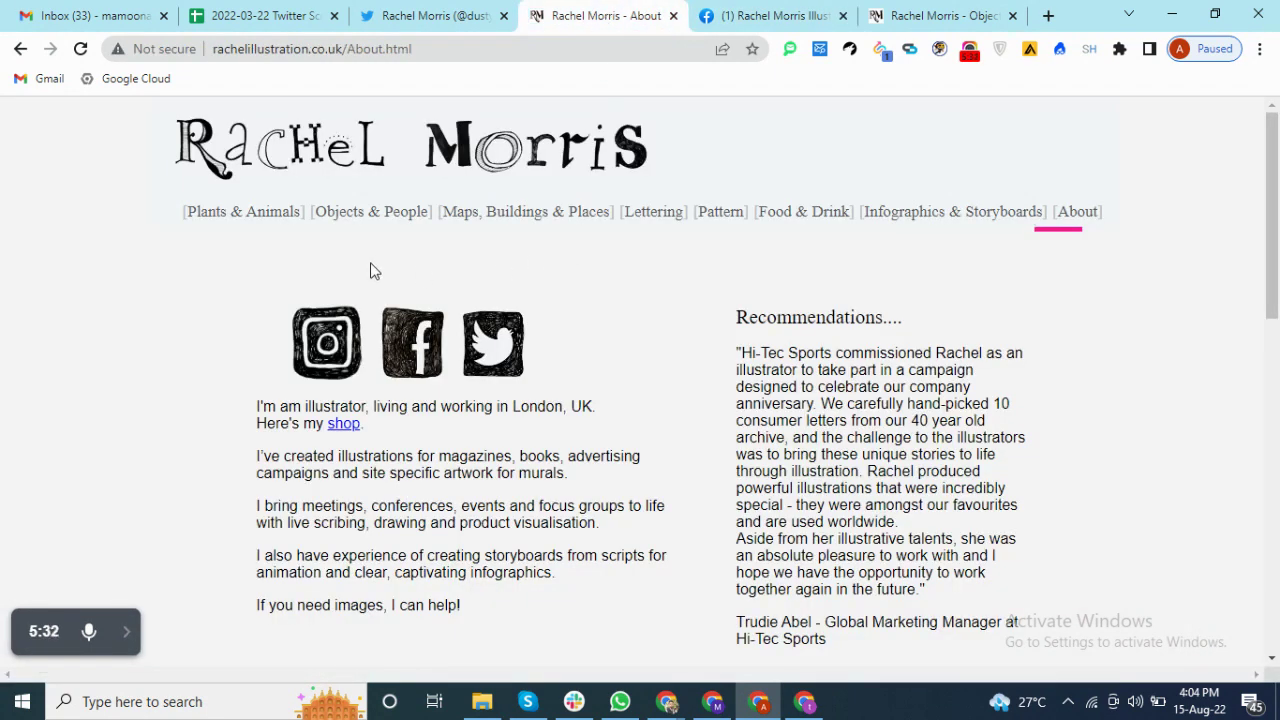
{"action": "left_click", "coordinate": [328, 342], "text": "ctrl"}
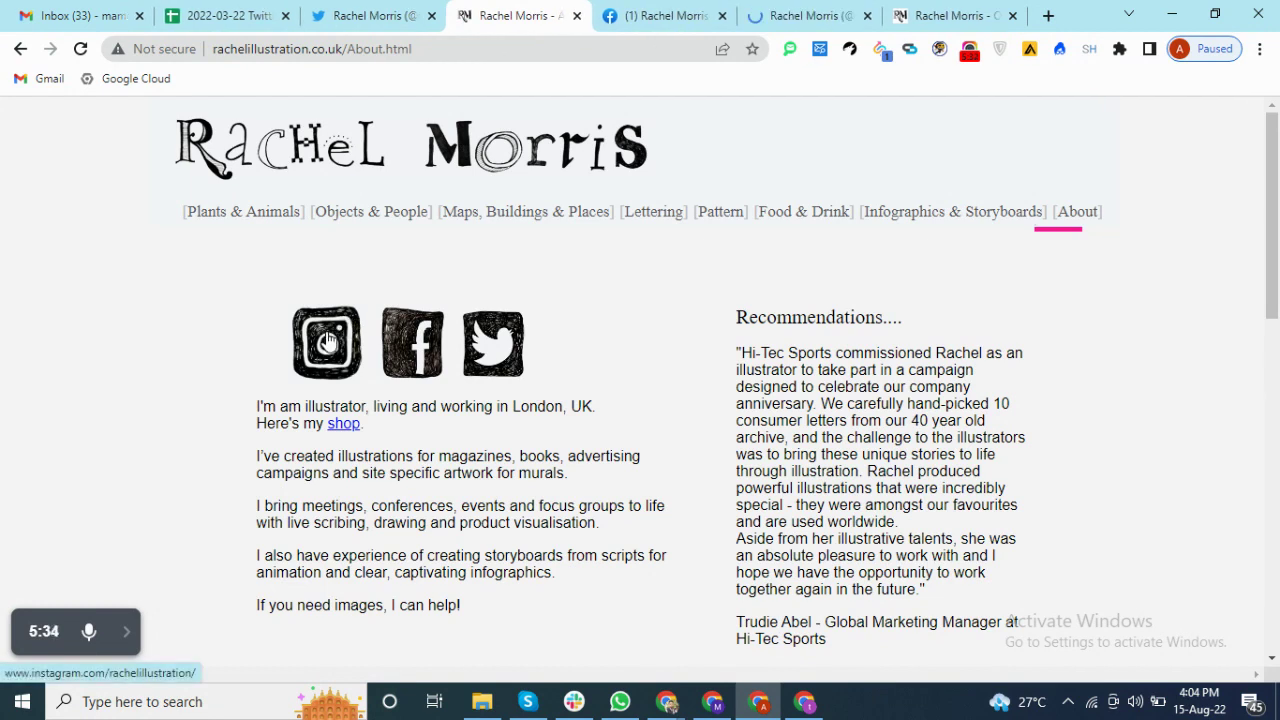
{"action": "left_click", "coordinate": [630, 12]}
{"action": "left_click", "coordinate": [790, 10]}
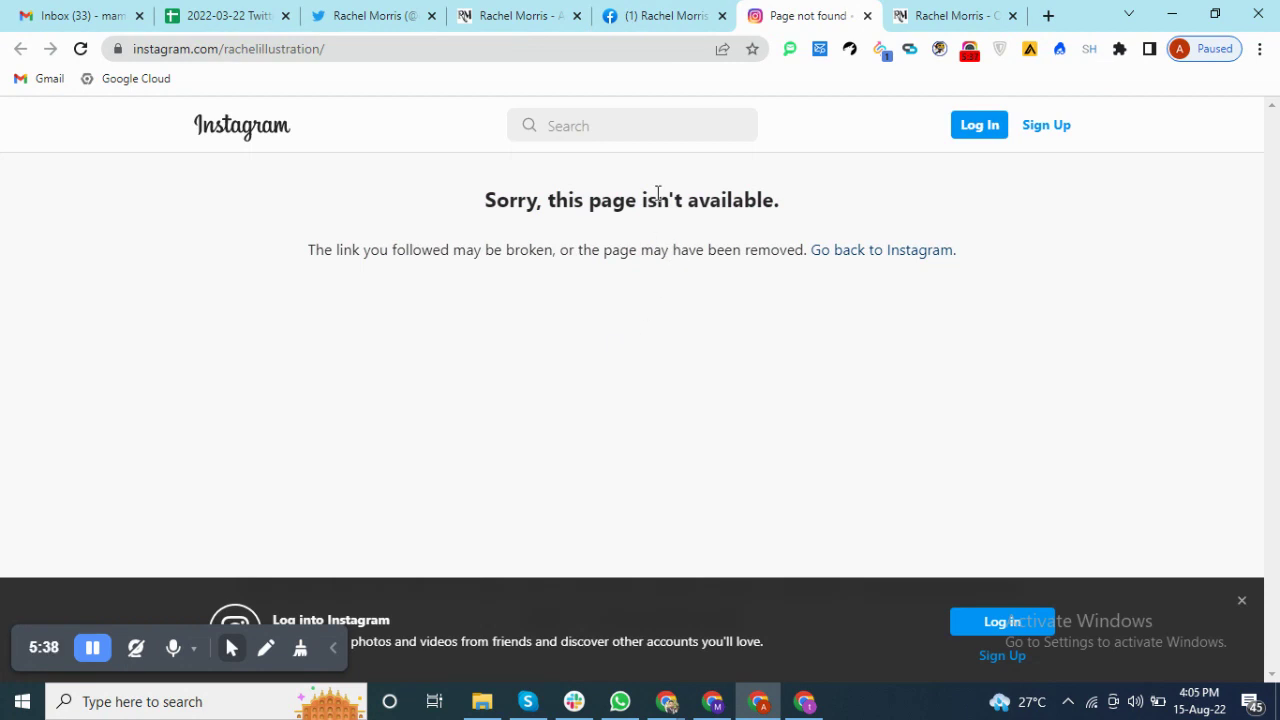
{"action": "left_click", "coordinate": [868, 16]}
- Look through the Objects & People page down to its footer and close all of this illustrator's tabs to return to the spreadsheet
{"action": "left_click", "coordinate": [809, 11]}
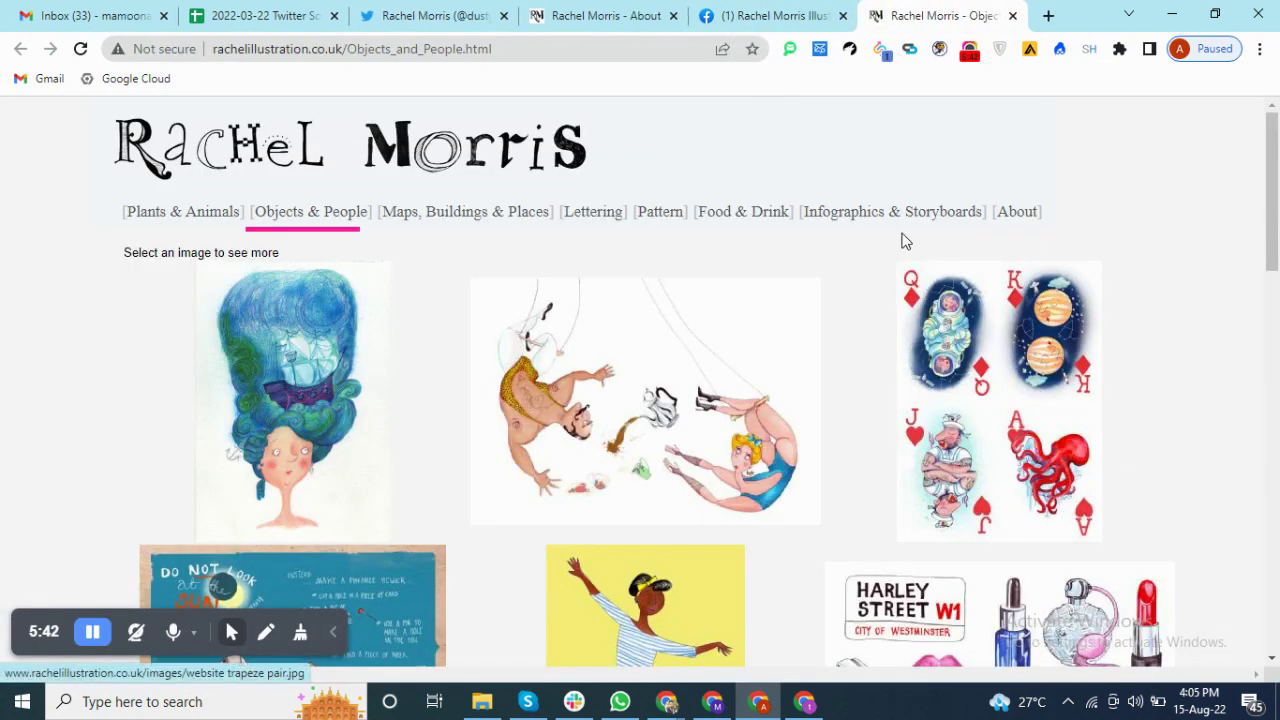
{"action": "scroll", "coordinate": [757, 349], "scroll_direction": "down", "scroll_amount": 12}
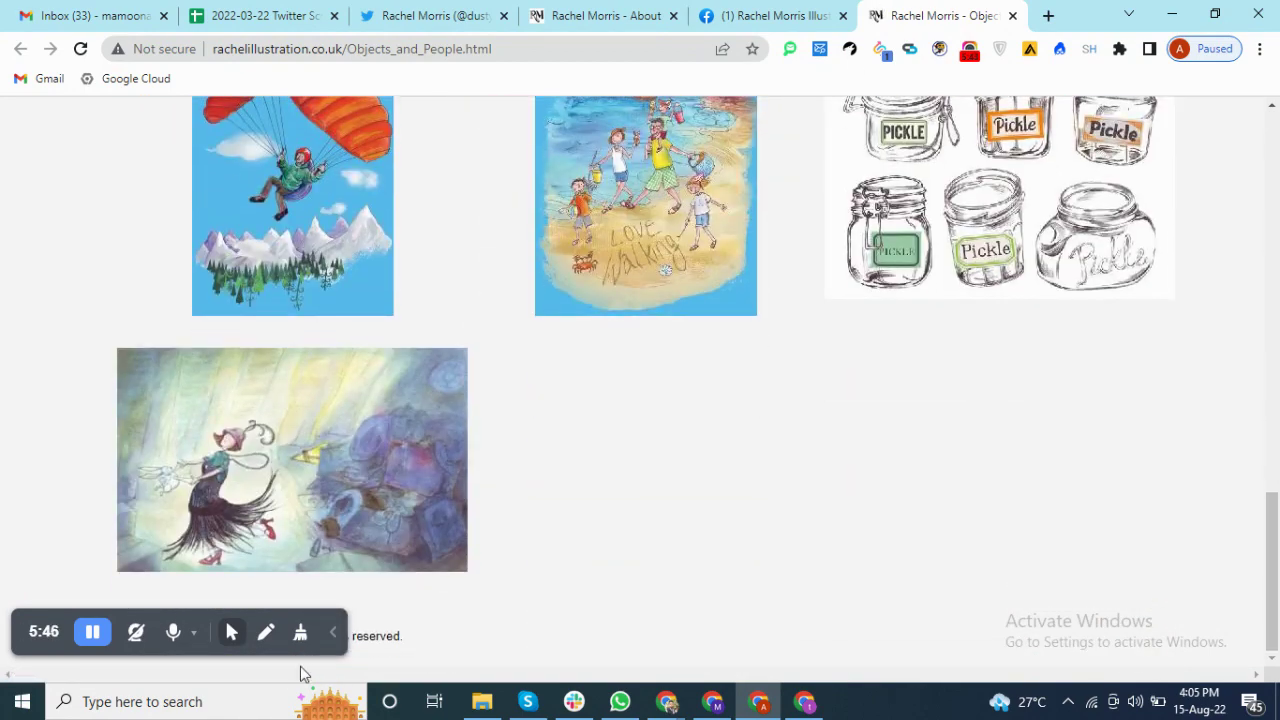
{"action": "key", "text": "ctrl+w"}
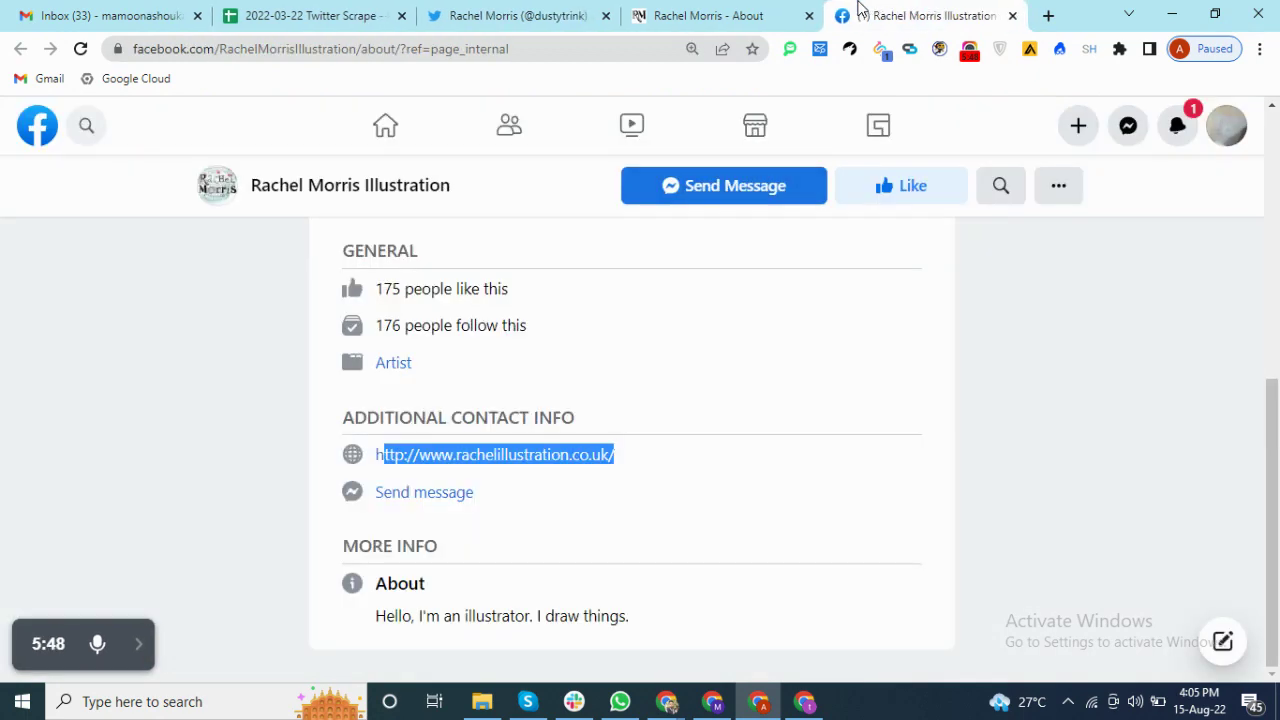
{"action": "key", "text": "ctrl+w"}
{"action": "key", "text": "ctrl+w"}
{"action": "key", "text": "ctrl+w"}
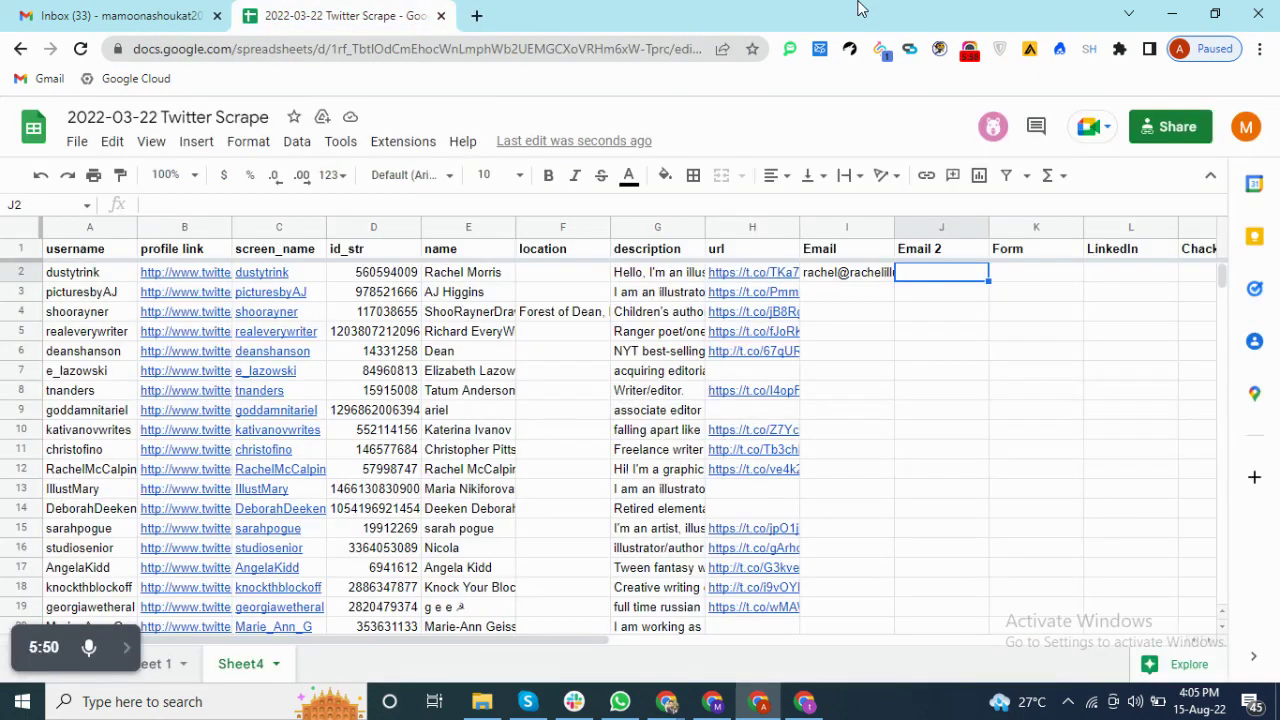
- Open the Twitter profile linked in cell B3 and load the website from its bio in a new tab
{"action": "left_click", "coordinate": [222, 298]}
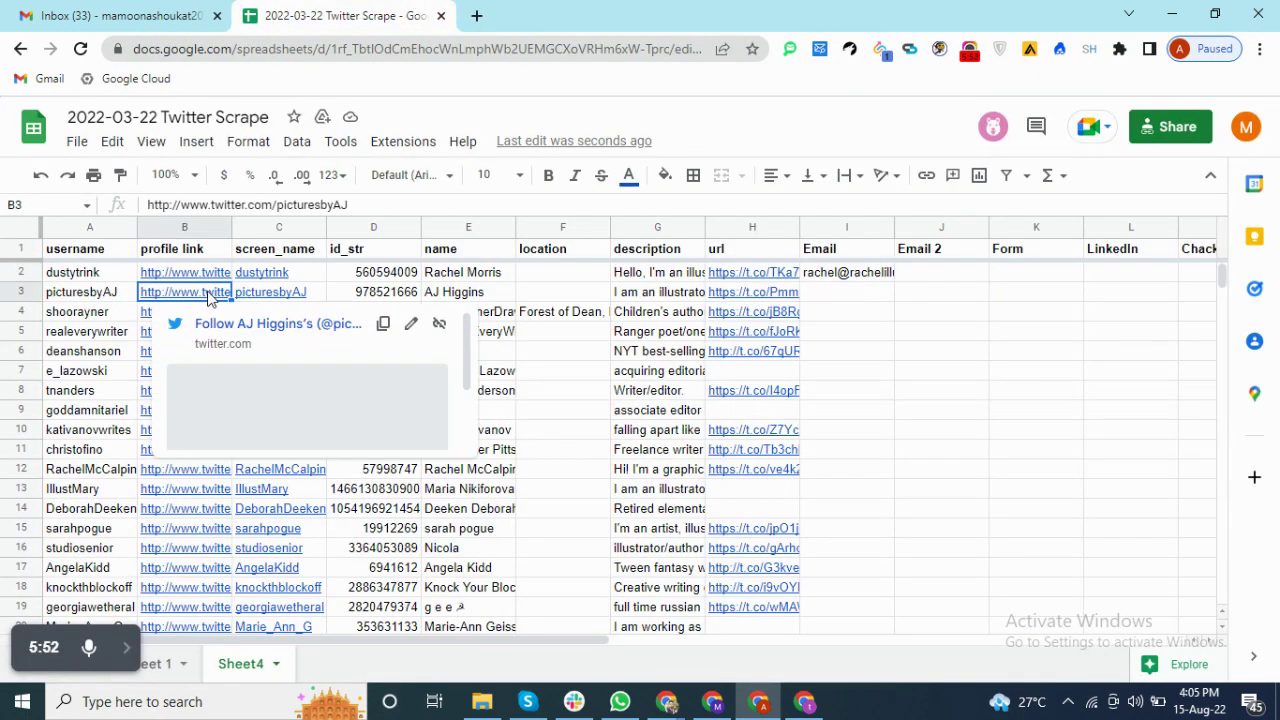
{"action": "key", "text": "alt+Return"}
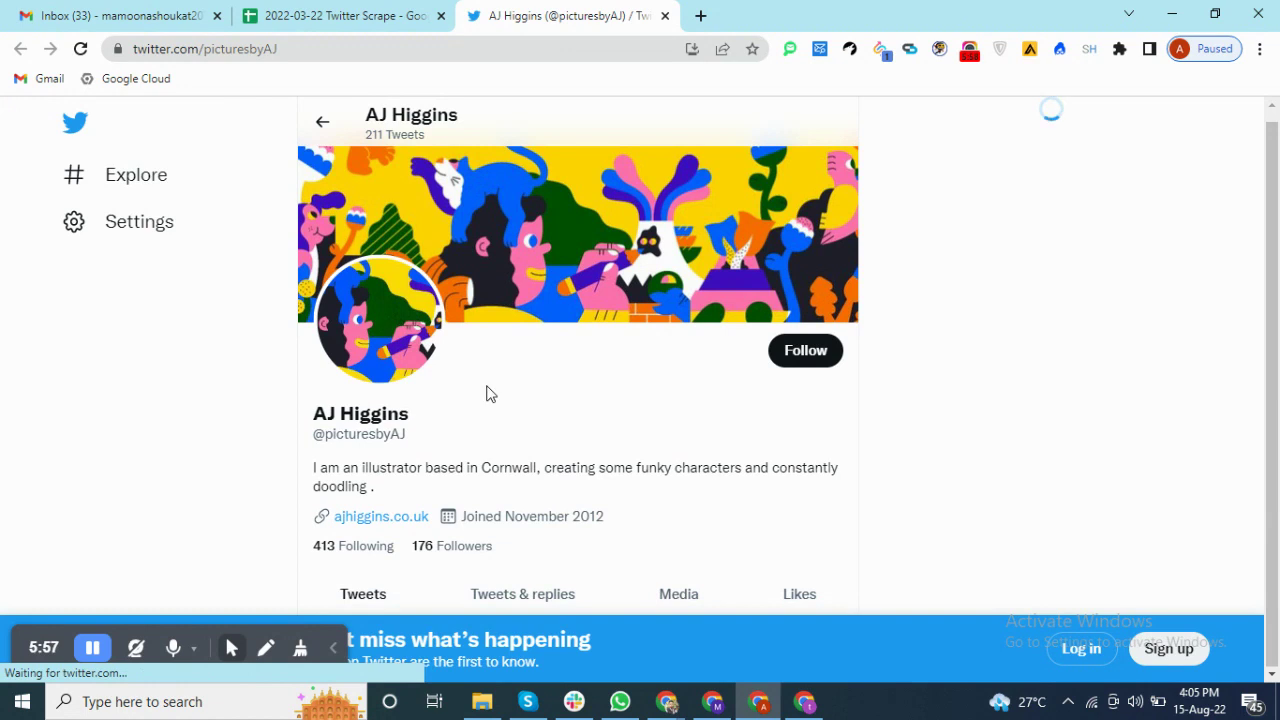
{"action": "left_click_drag", "start_coordinate": [412, 418], "coordinate": [313, 421]}
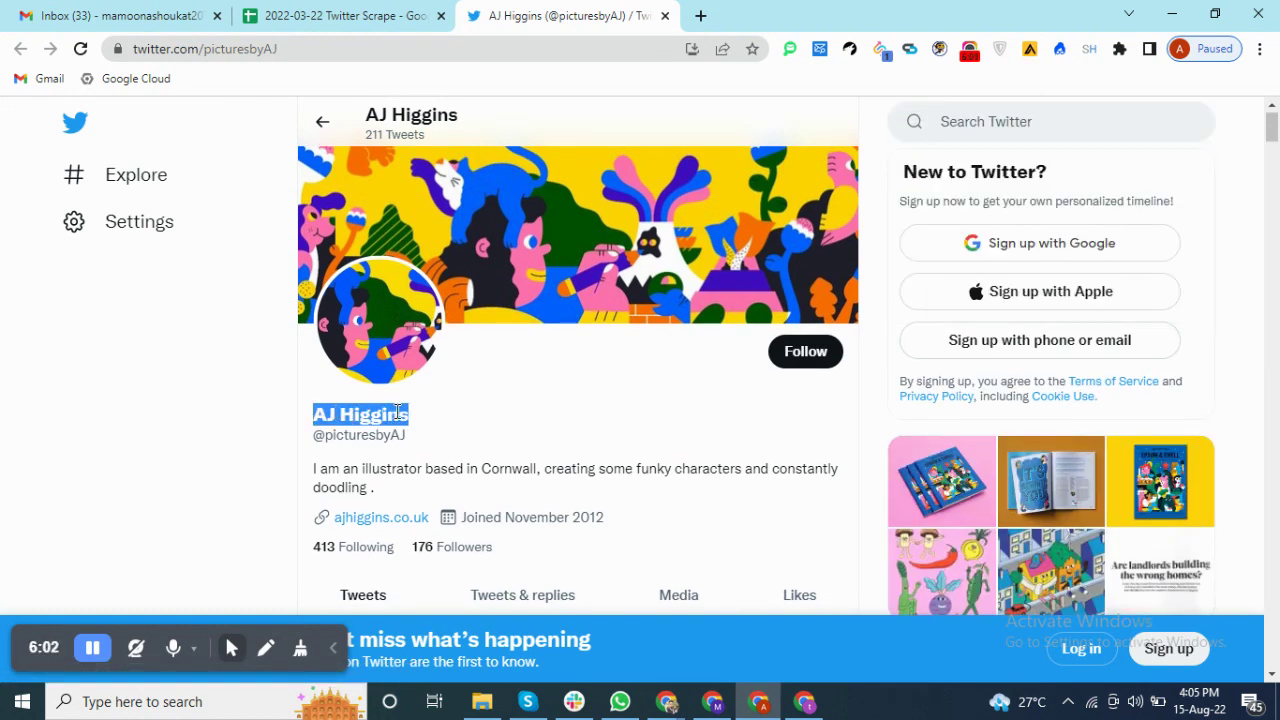
{"action": "left_click", "coordinate": [368, 518]}
{"action": "left_click", "coordinate": [614, 12]}
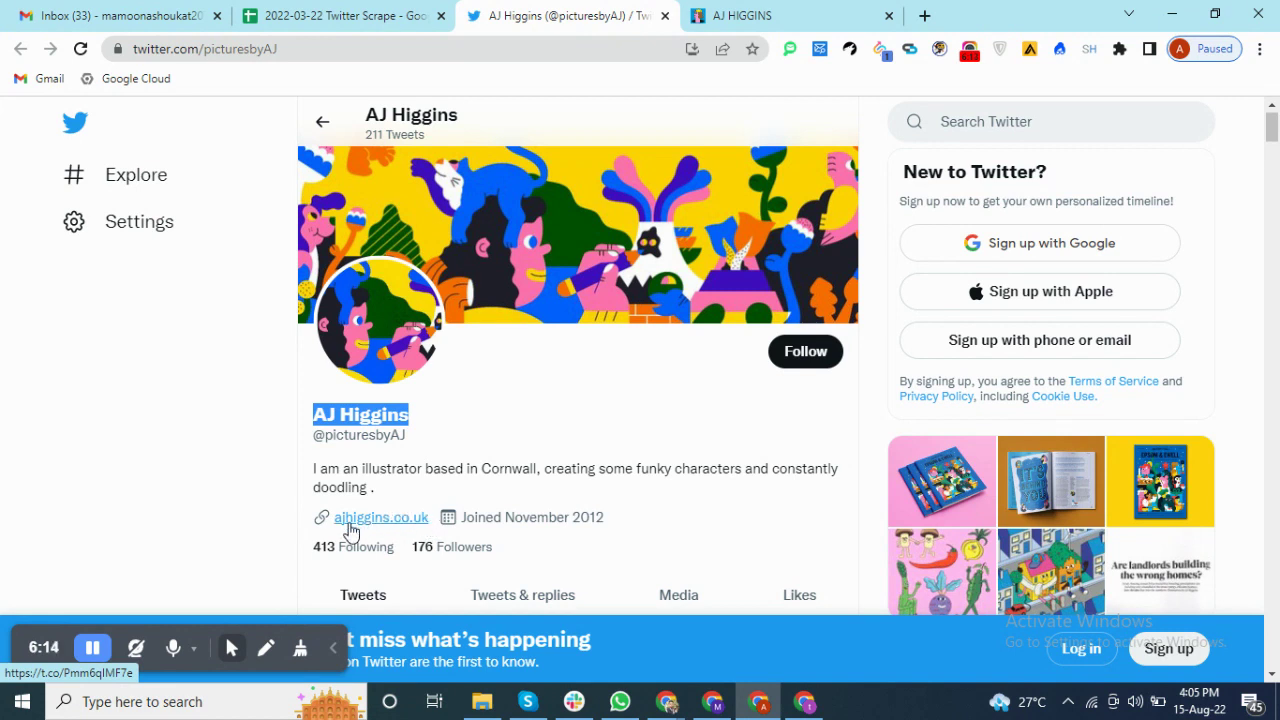
{"action": "left_click_drag", "start_coordinate": [318, 412], "coordinate": [443, 414]}
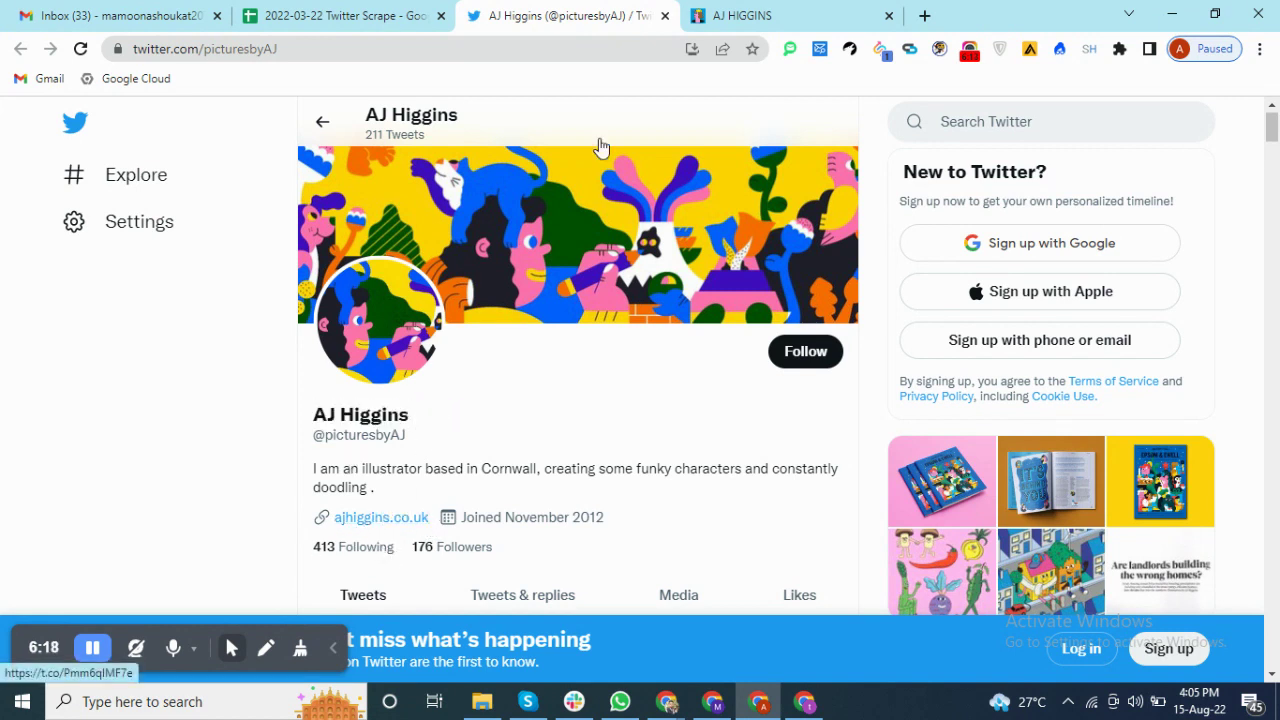
- Look through the illustrator's website homepage and open its info page with the contact details
{"action": "left_click", "coordinate": [771, 12]}
{"action": "scroll", "coordinate": [686, 331], "scroll_direction": "down", "scroll_amount": 1}
{"action": "scroll", "coordinate": [683, 382], "scroll_direction": "down", "scroll_amount": 10}
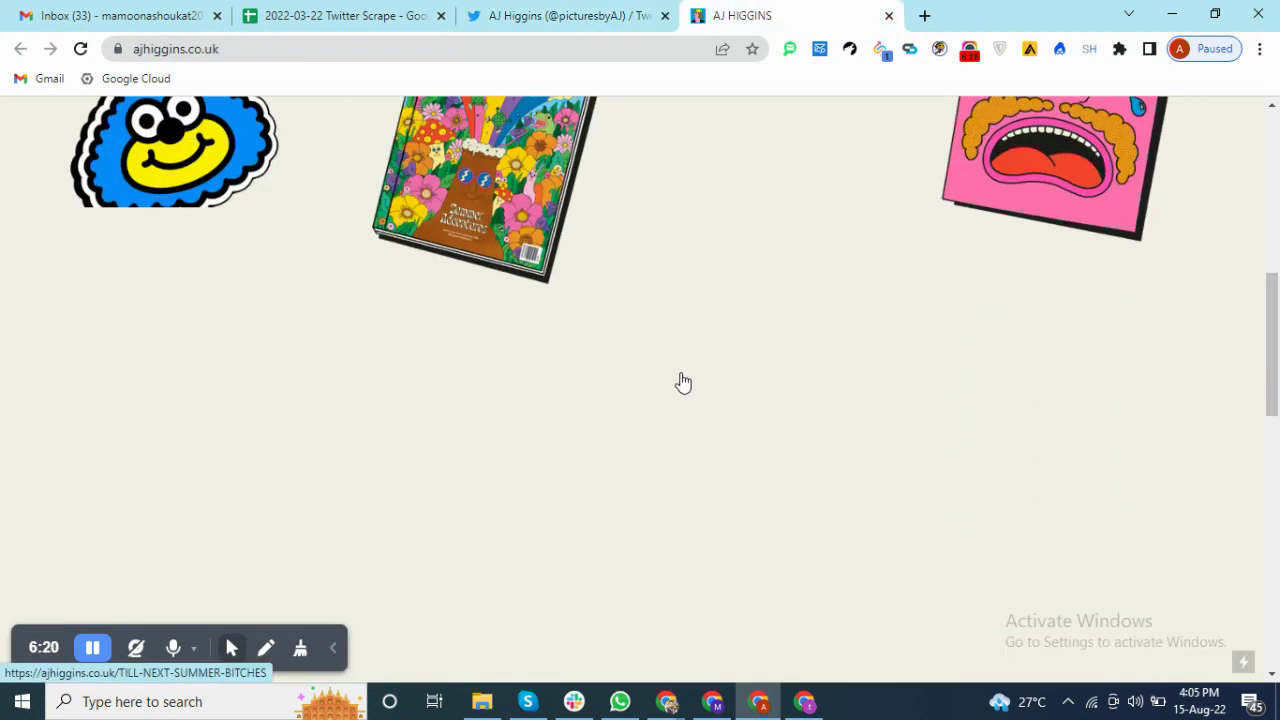
{"action": "scroll", "coordinate": [683, 382], "scroll_direction": "up", "scroll_amount": 12}
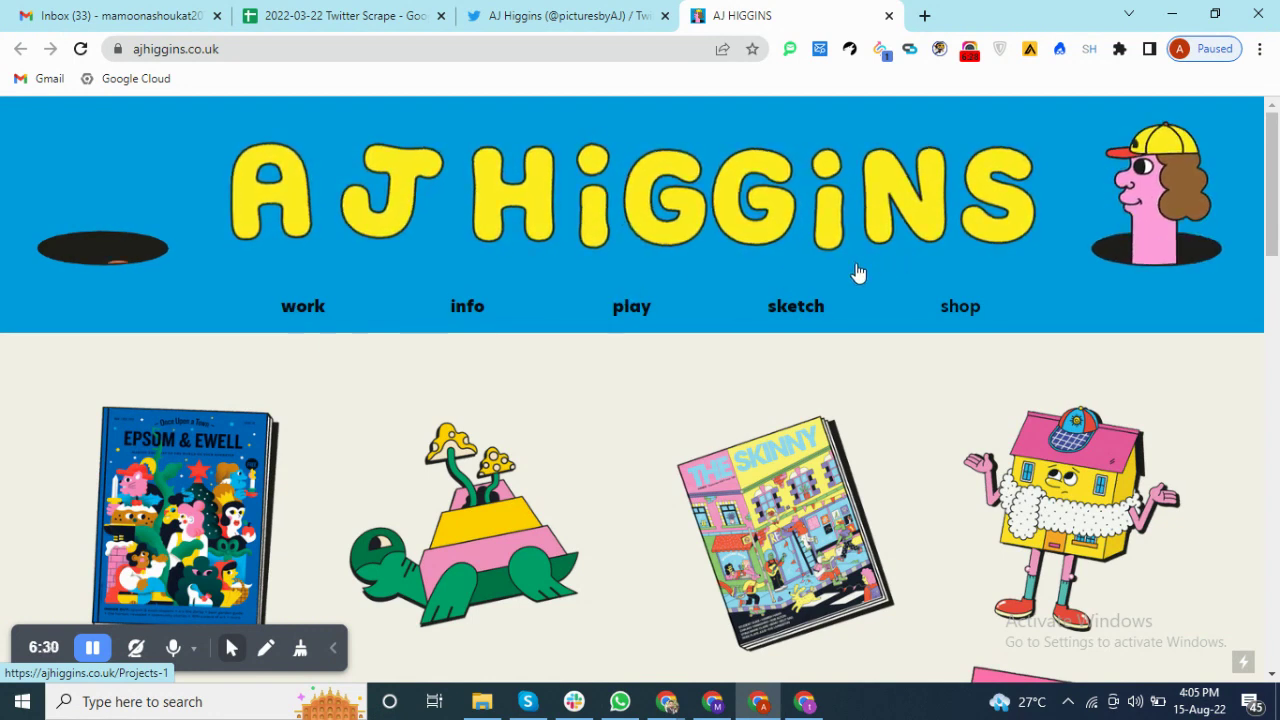
{"action": "left_click", "coordinate": [472, 312]}
{"action": "scroll", "coordinate": [510, 350], "scroll_direction": "down", "scroll_amount": 1}
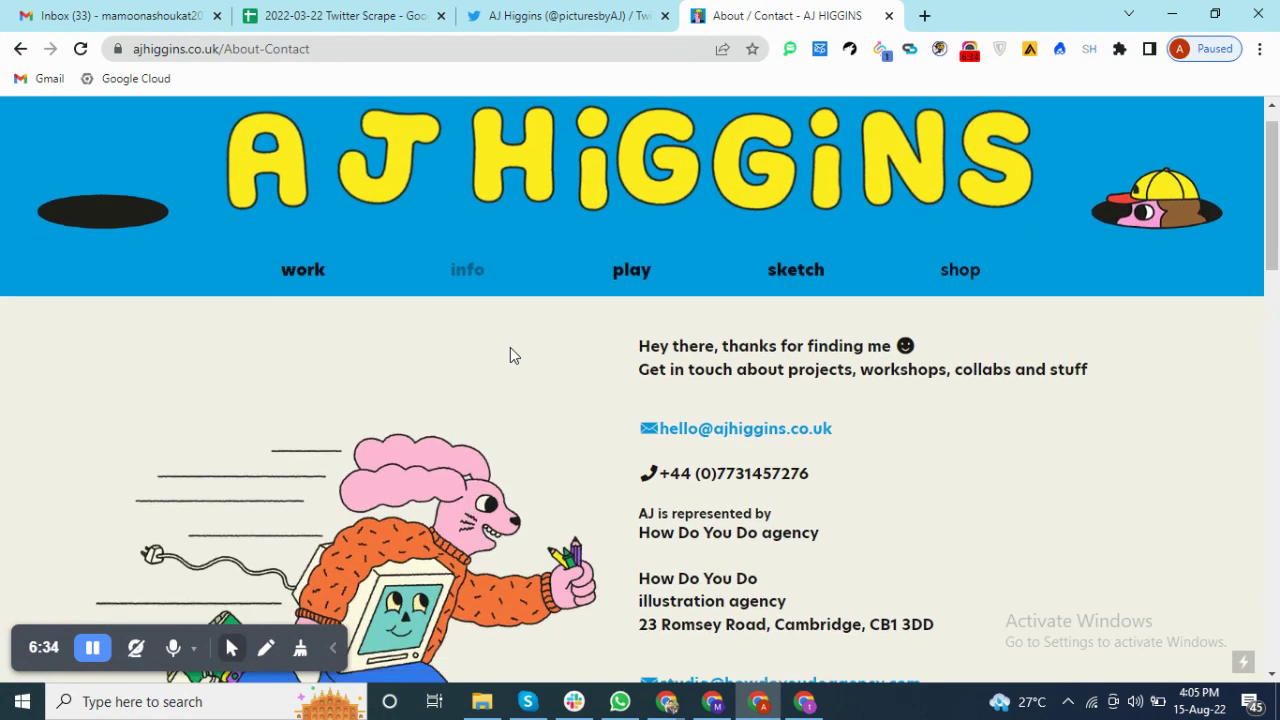
- Highlight the illustrator's own e-mail address in the contact details on the info page
{"action": "left_click_drag", "start_coordinate": [866, 376], "coordinate": [660, 378]}
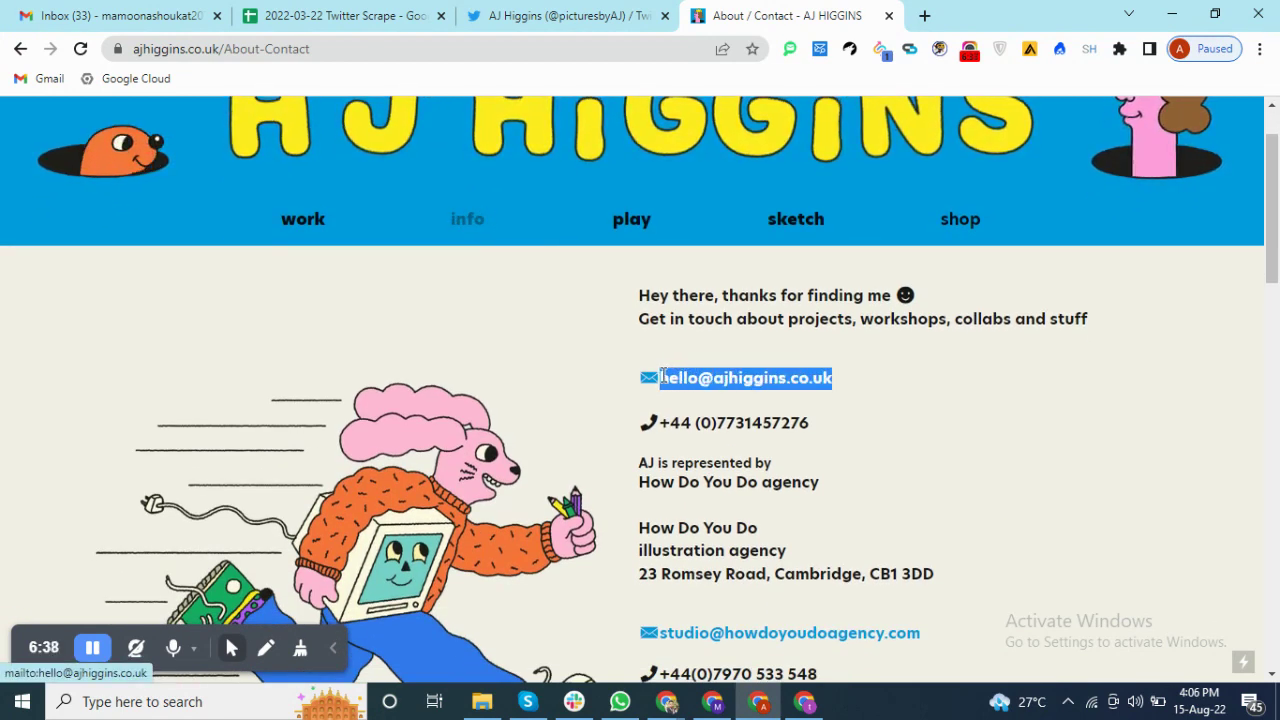
{"action": "left_click_drag", "start_coordinate": [851, 374], "coordinate": [660, 381]}
{"action": "left_click", "coordinate": [837, 436]}
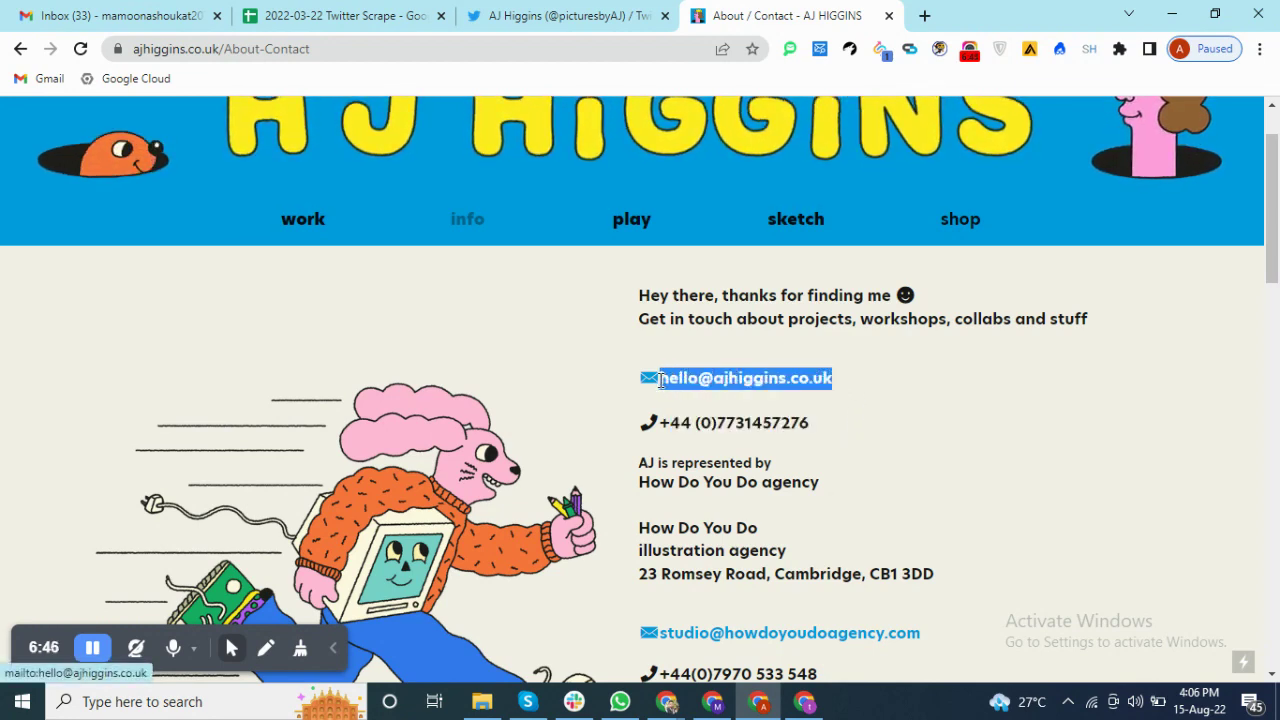
- Look through the info page down to its footer and copy the e-mail address from the mail link there
{"action": "scroll", "coordinate": [697, 419], "scroll_direction": "down", "scroll_amount": 7}
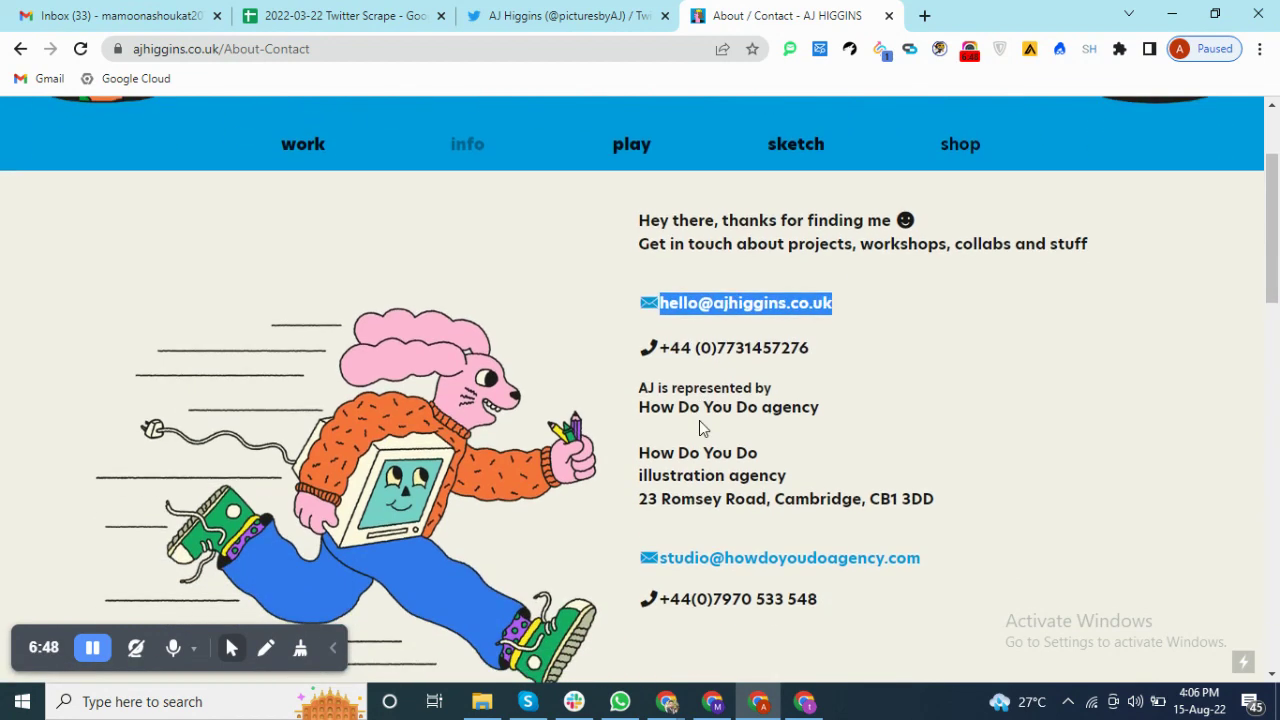
{"action": "scroll", "coordinate": [699, 420], "scroll_direction": "up", "scroll_amount": 7}
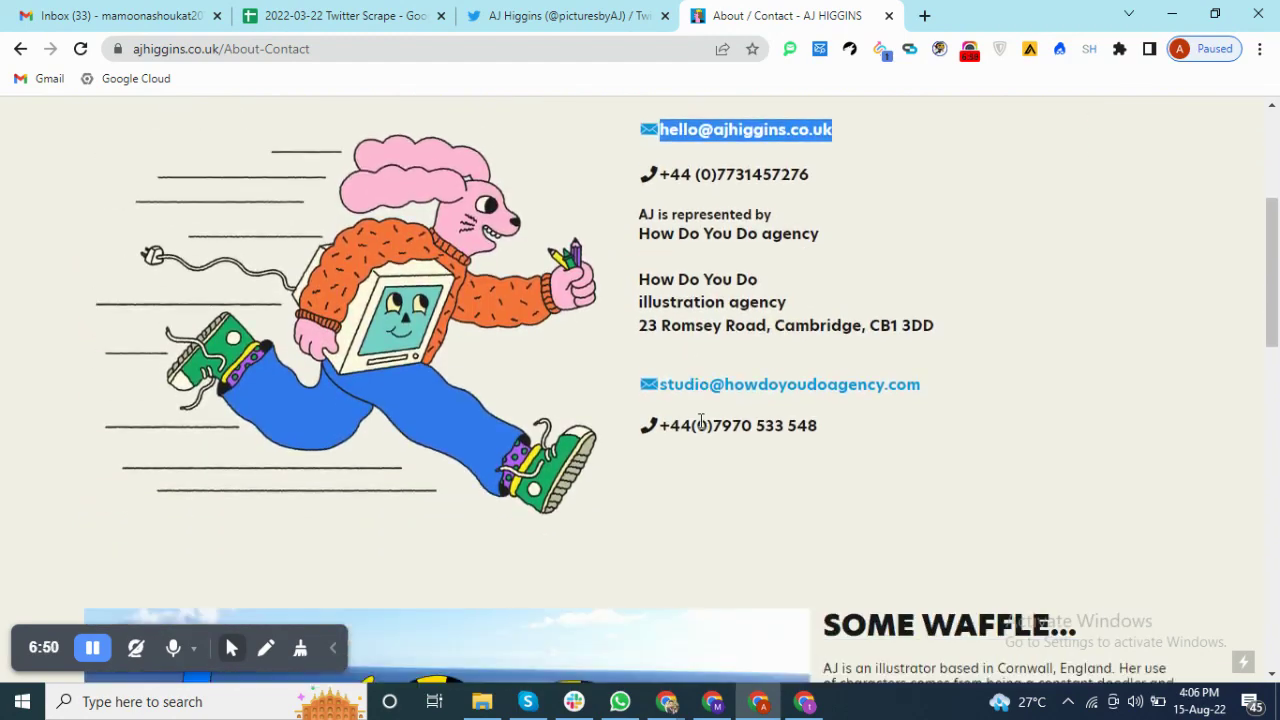
{"action": "scroll", "coordinate": [724, 443], "scroll_direction": "down", "scroll_amount": 12}
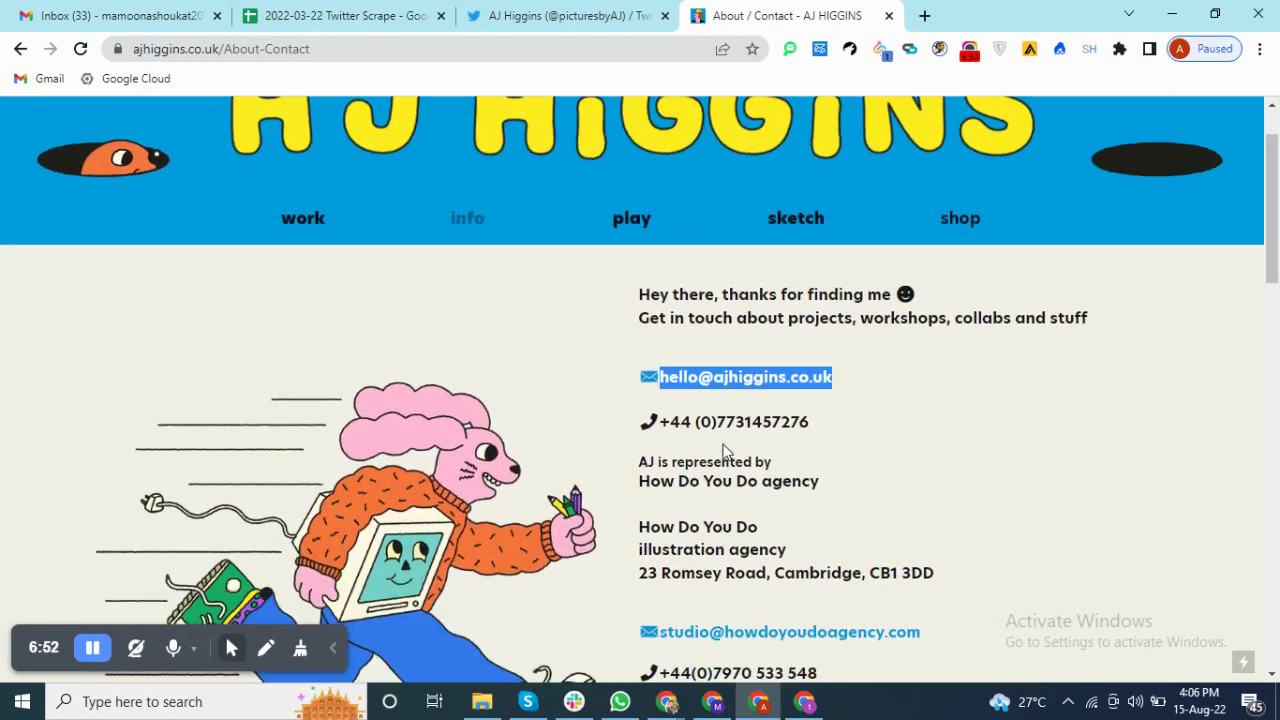
{"action": "scroll", "coordinate": [724, 452], "scroll_direction": "down", "scroll_amount": 2}
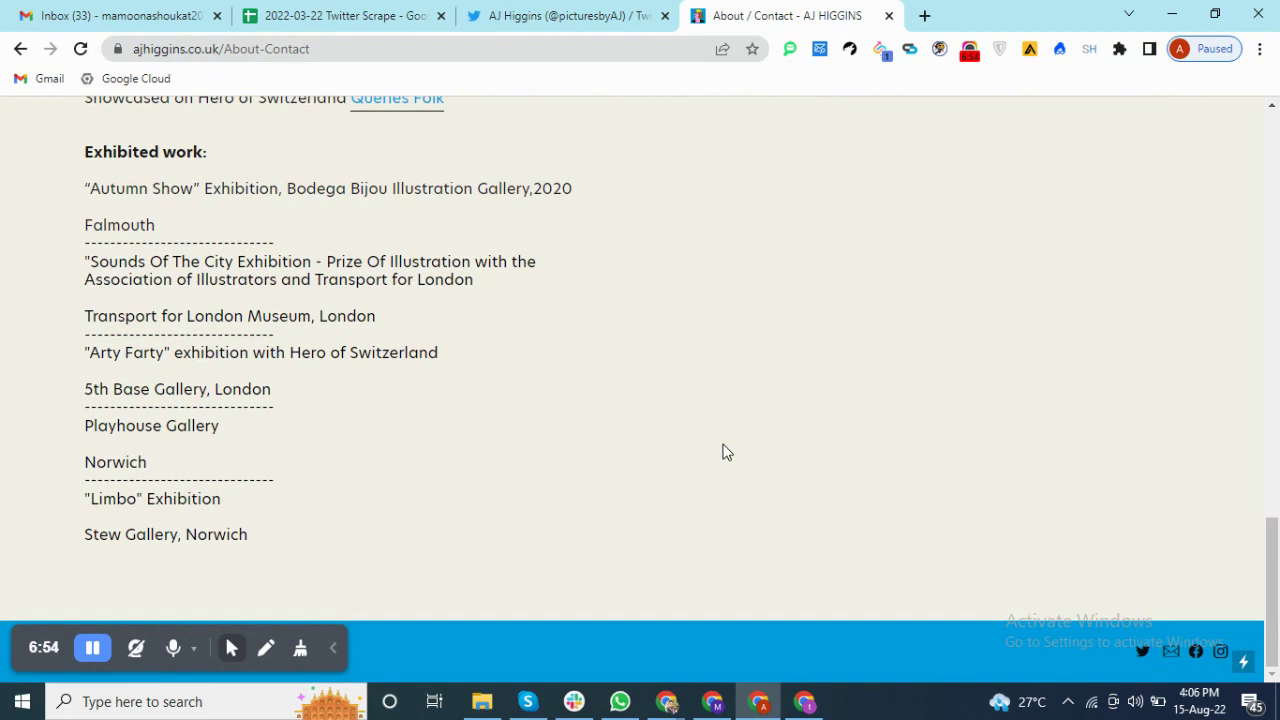
{"action": "right_click", "coordinate": [1172, 656]}
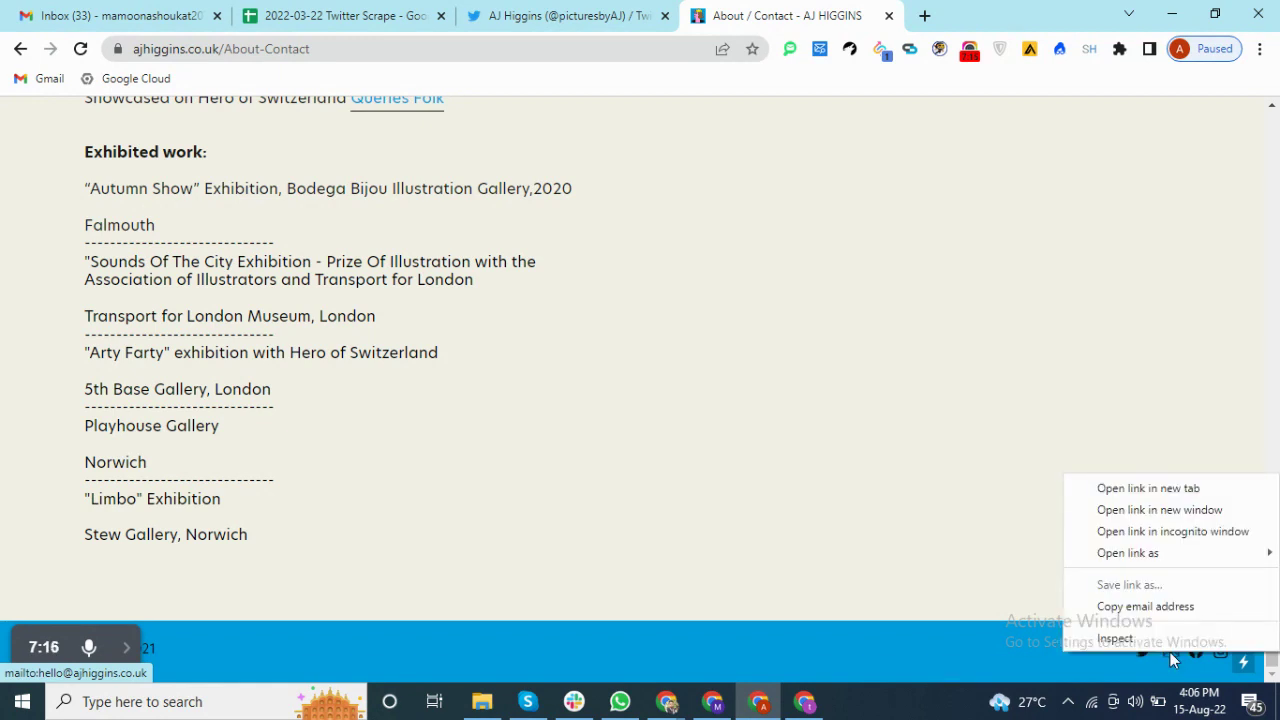
{"action": "left_click", "coordinate": [1151, 605]}
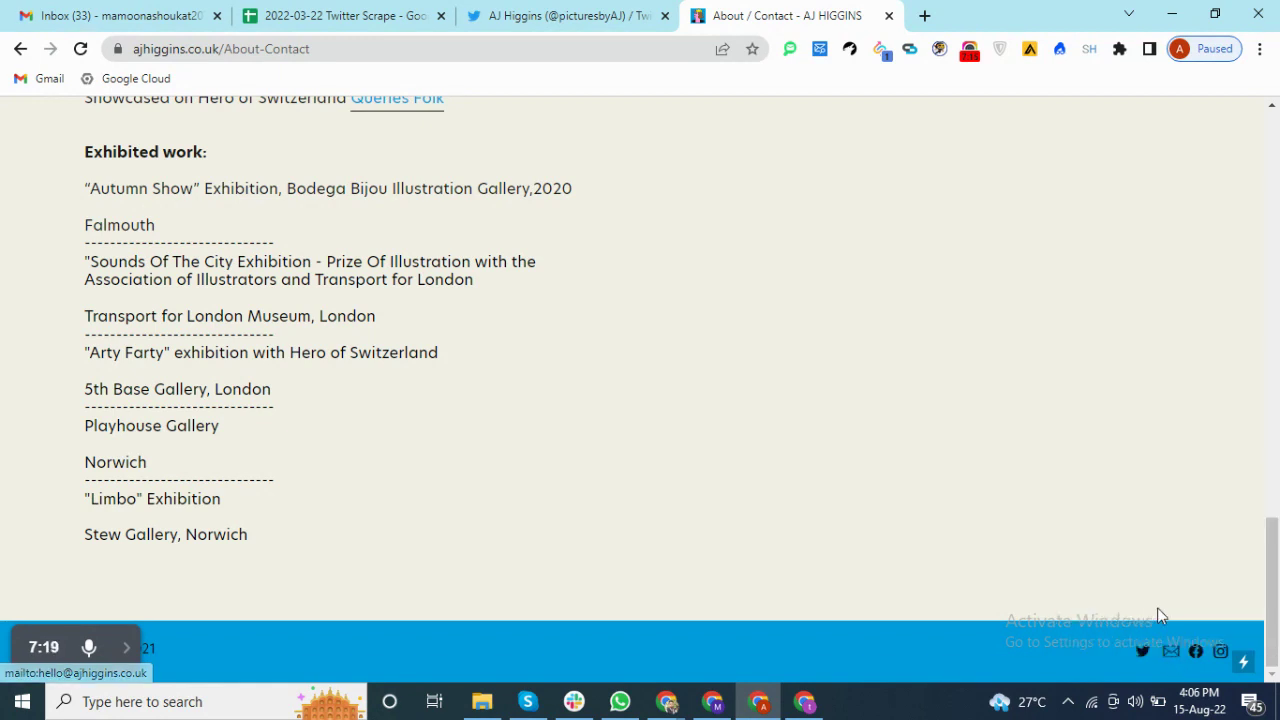
- Paste the copied e-mail address into the Email cell I3 of the Twitter Scrape spreadsheet
{"action": "left_click", "coordinate": [577, 8]}
{"action": "left_click", "coordinate": [360, 8]}
{"action": "key", "text": "Right"}
{"action": "key", "text": "Right"}
{"action": "key", "text": "Right"}
{"action": "key", "text": "Right"}
{"action": "key", "text": "Right"}
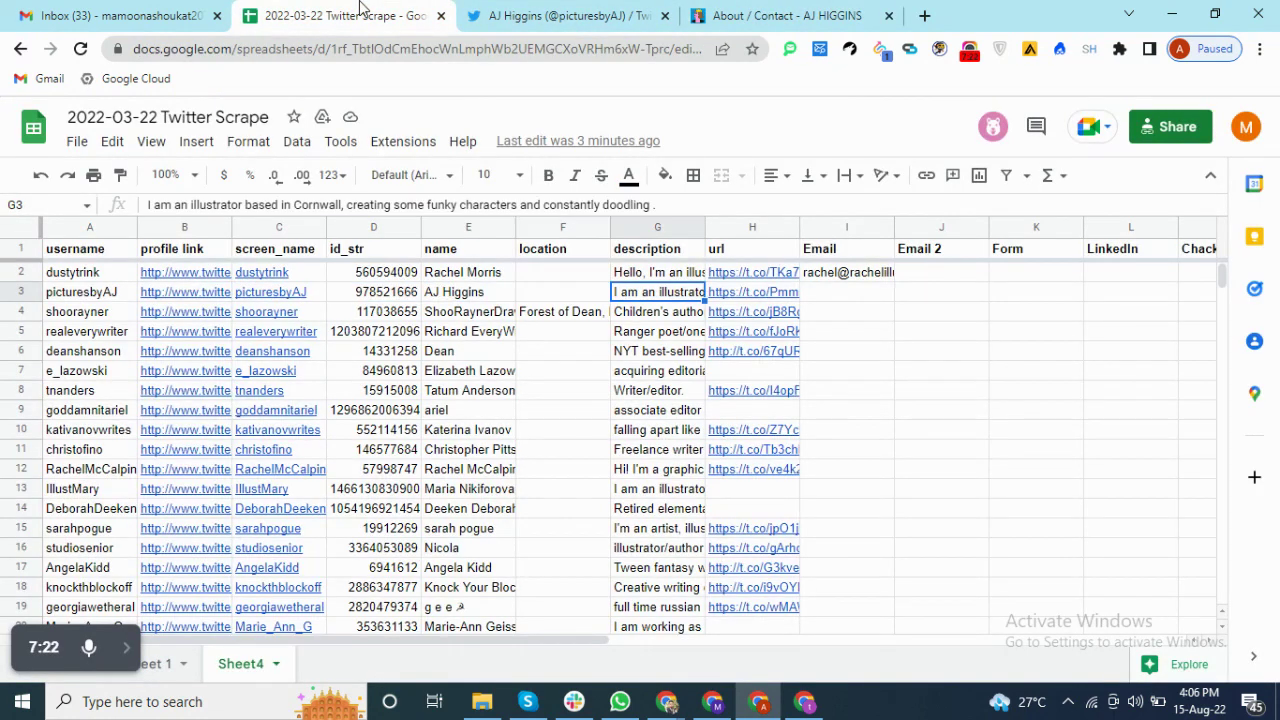
{"action": "key", "text": "Right"}
{"action": "key", "text": "Right"}
{"action": "key", "text": "ctrl+v"}
{"action": "key", "text": "Return"}
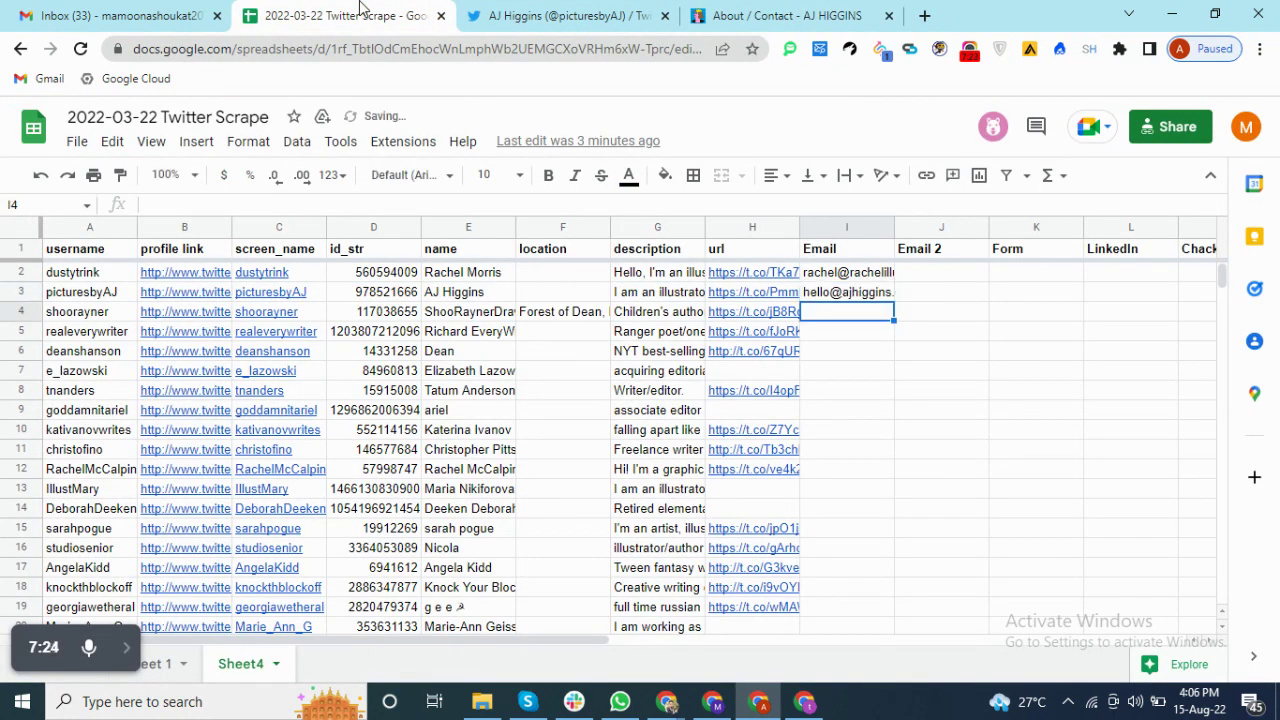
- Return to the illustrator's info page and open the Facebook and Instagram links in its footer
{"action": "left_click", "coordinate": [586, 14]}
{"action": "left_click", "coordinate": [722, 8]}
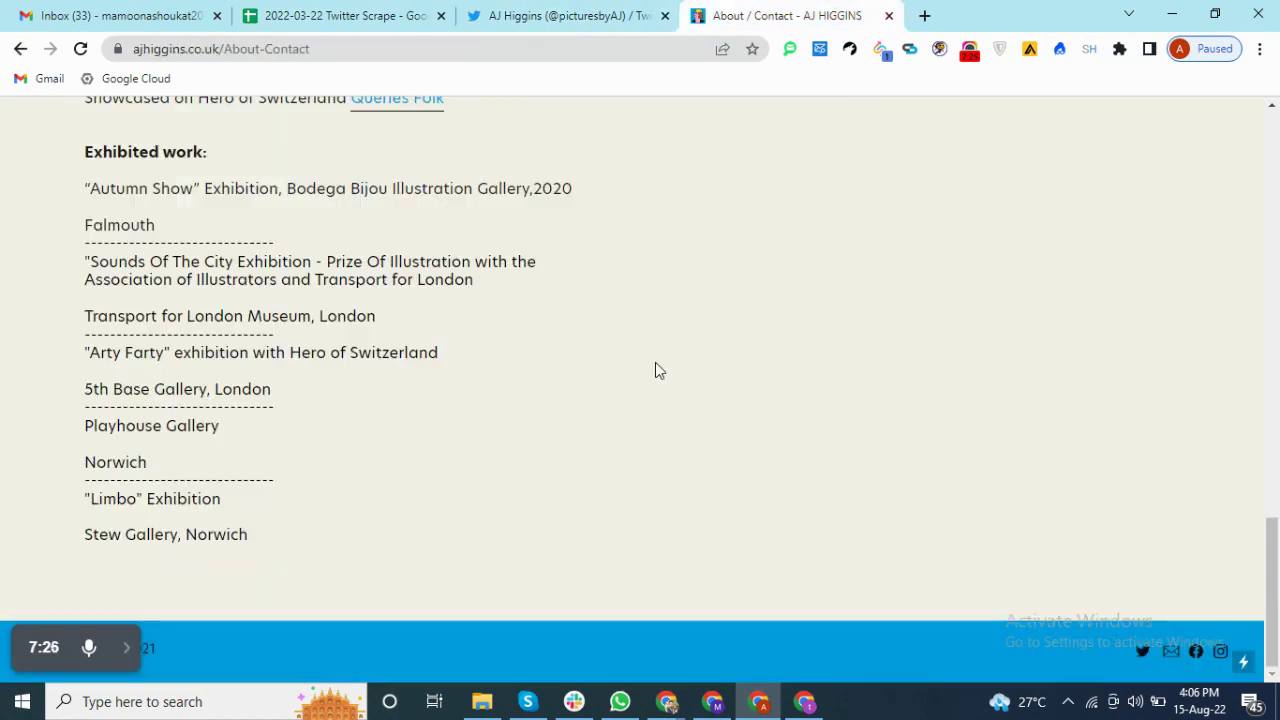
{"action": "scroll", "coordinate": [656, 363], "scroll_direction": "up", "scroll_amount": 15}
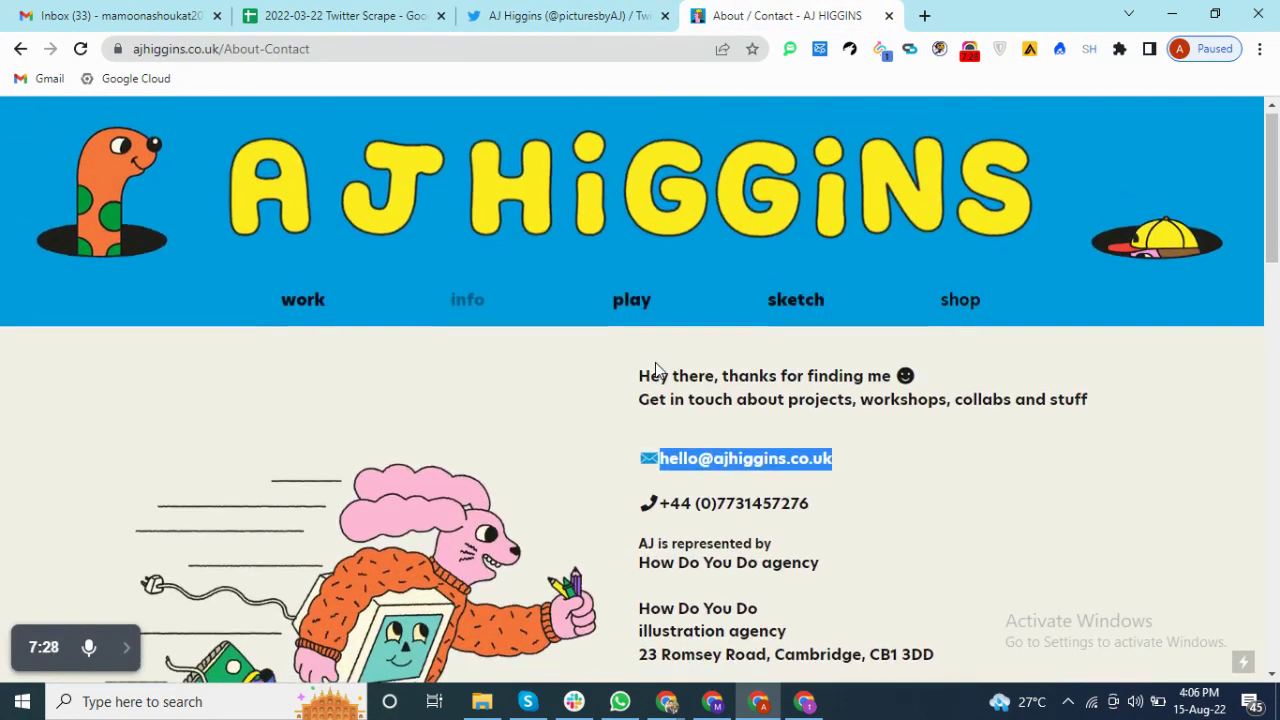
{"action": "scroll", "coordinate": [655, 368], "scroll_direction": "down", "scroll_amount": 15}
{"action": "left_click", "coordinate": [1197, 652]}
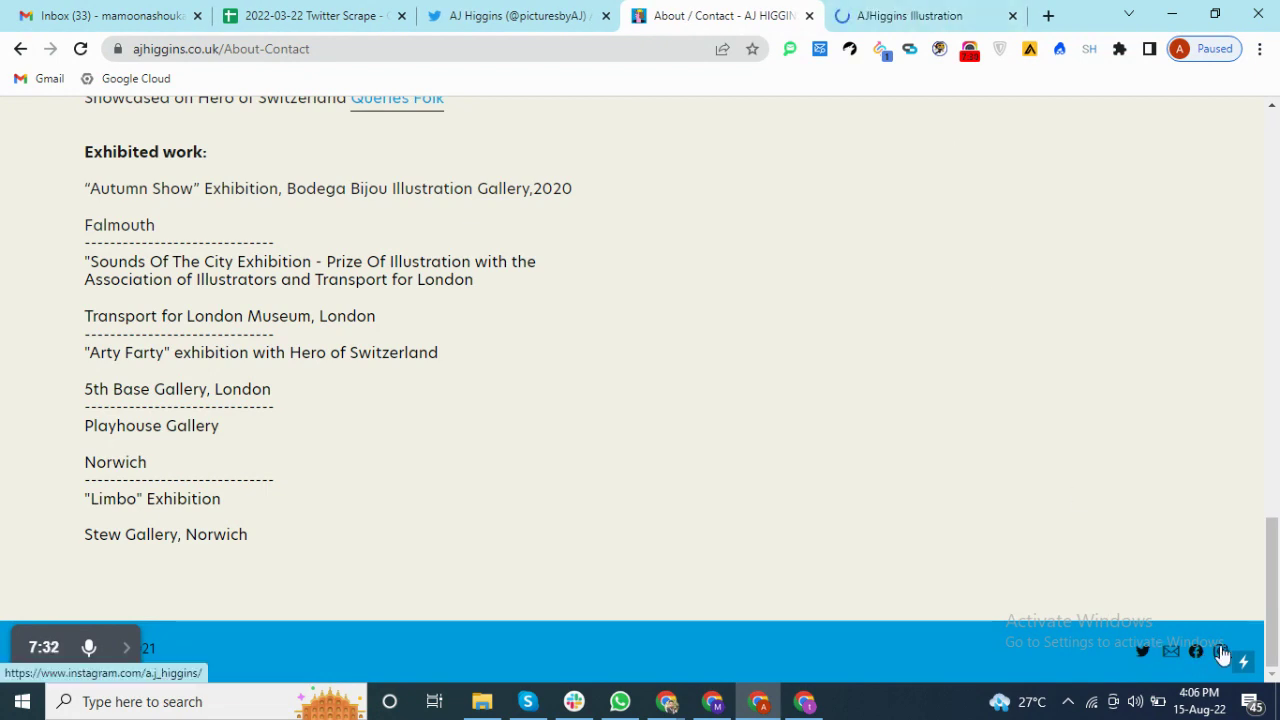
{"action": "left_click", "coordinate": [1221, 652]}
- Open the About section of the illustrator's Facebook page and search it for the copied e-mail address
{"action": "left_click", "coordinate": [771, 14]}
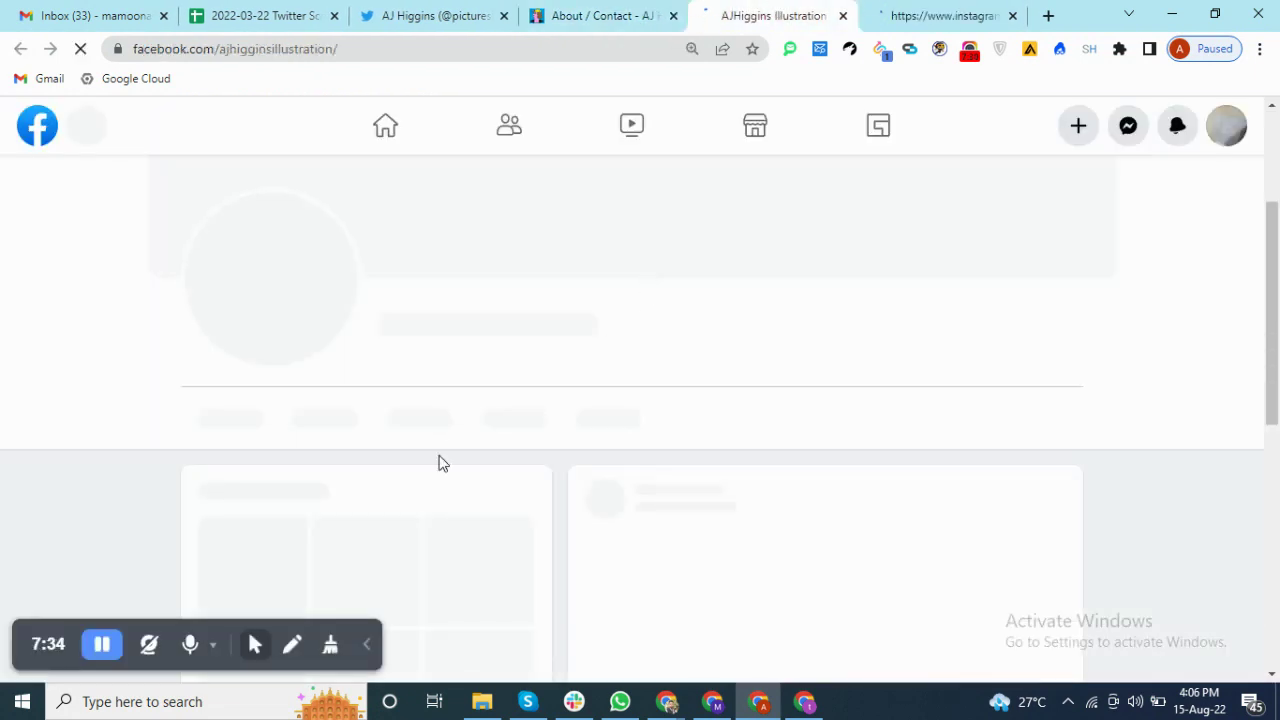
{"action": "left_click", "coordinate": [366, 644]}
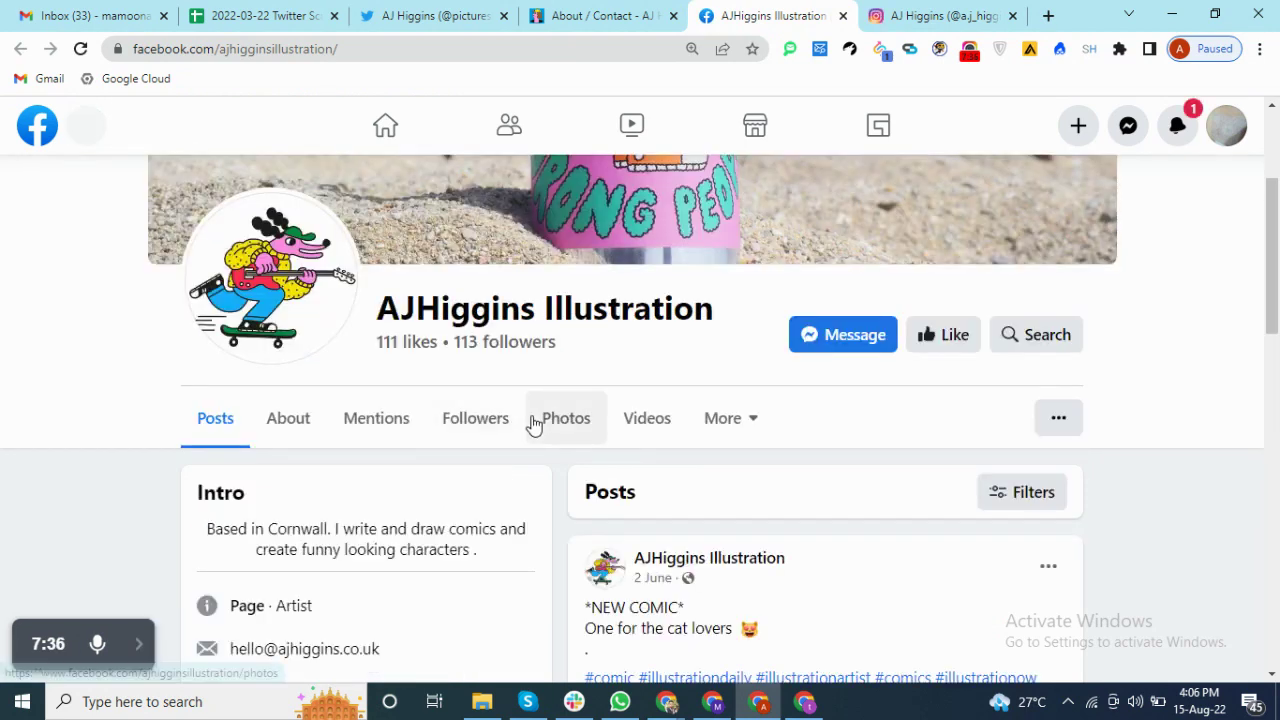
{"action": "left_click", "coordinate": [289, 425]}
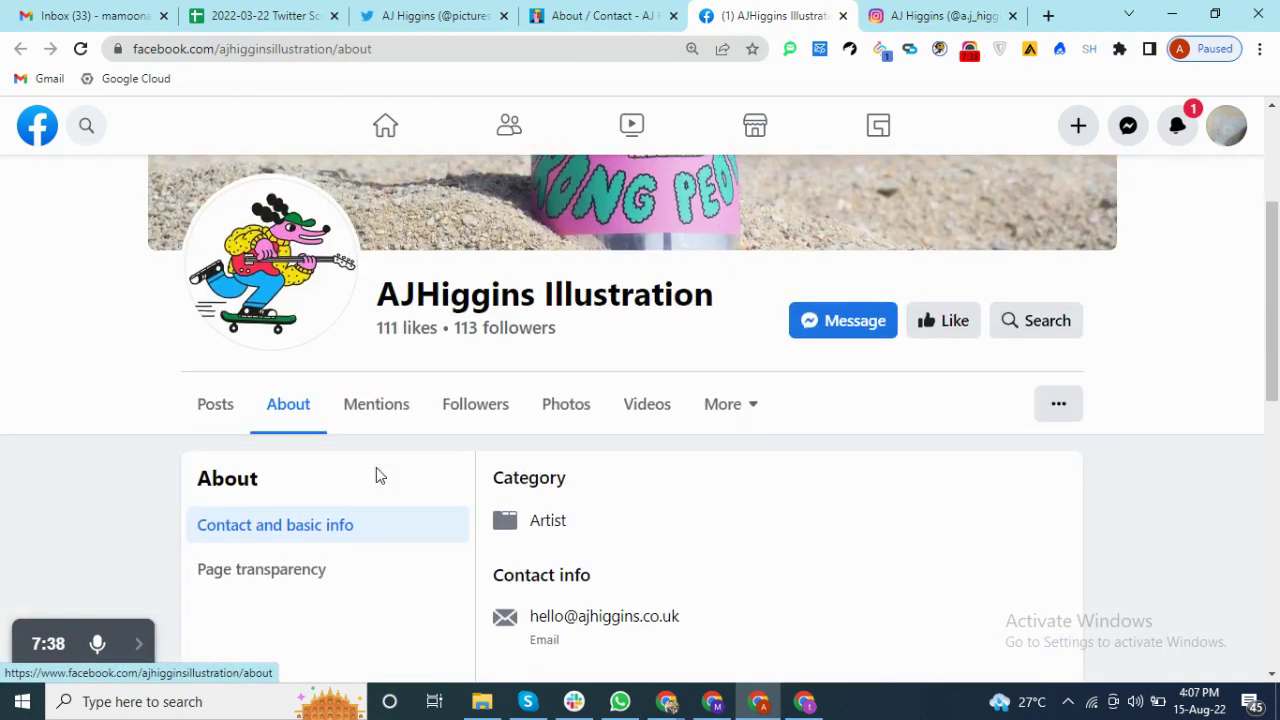
{"action": "scroll", "coordinate": [376, 467], "scroll_direction": "down", "scroll_amount": 5}
{"action": "scroll", "coordinate": [688, 314], "scroll_direction": "up", "scroll_amount": 1}
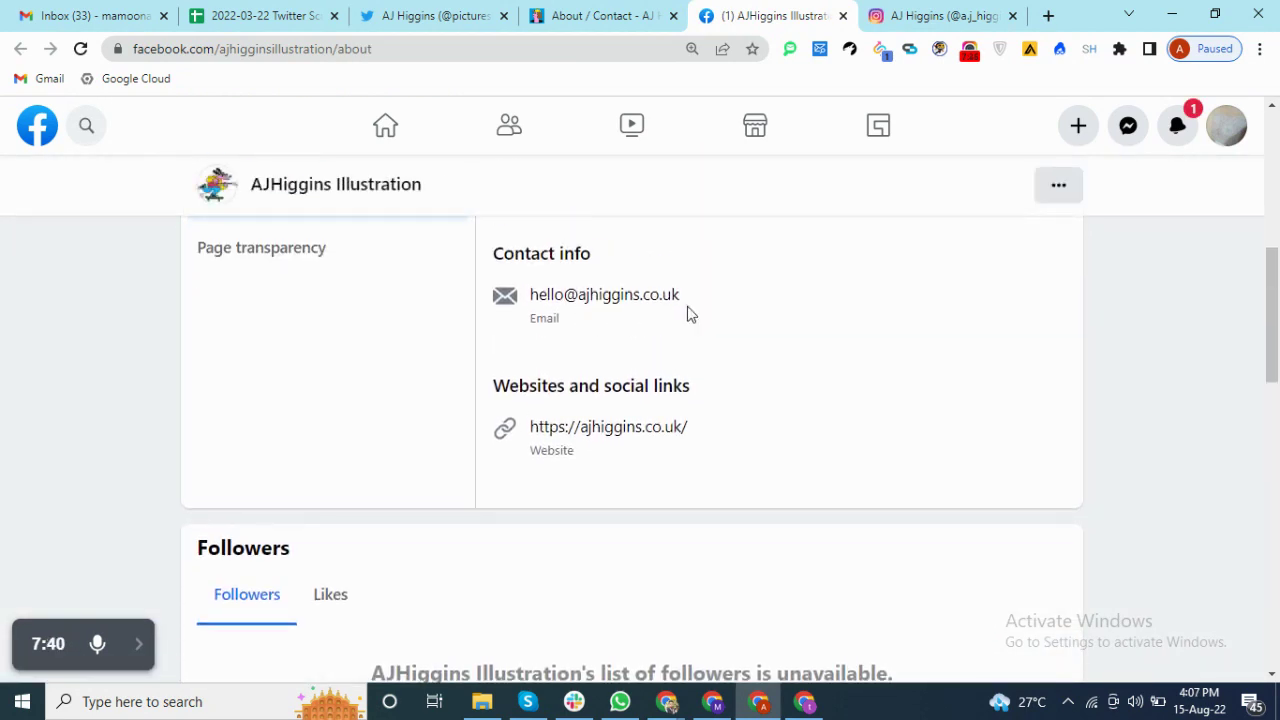
{"action": "key", "text": "ctrl+f"}
{"action": "key", "text": "ctrl+v"}
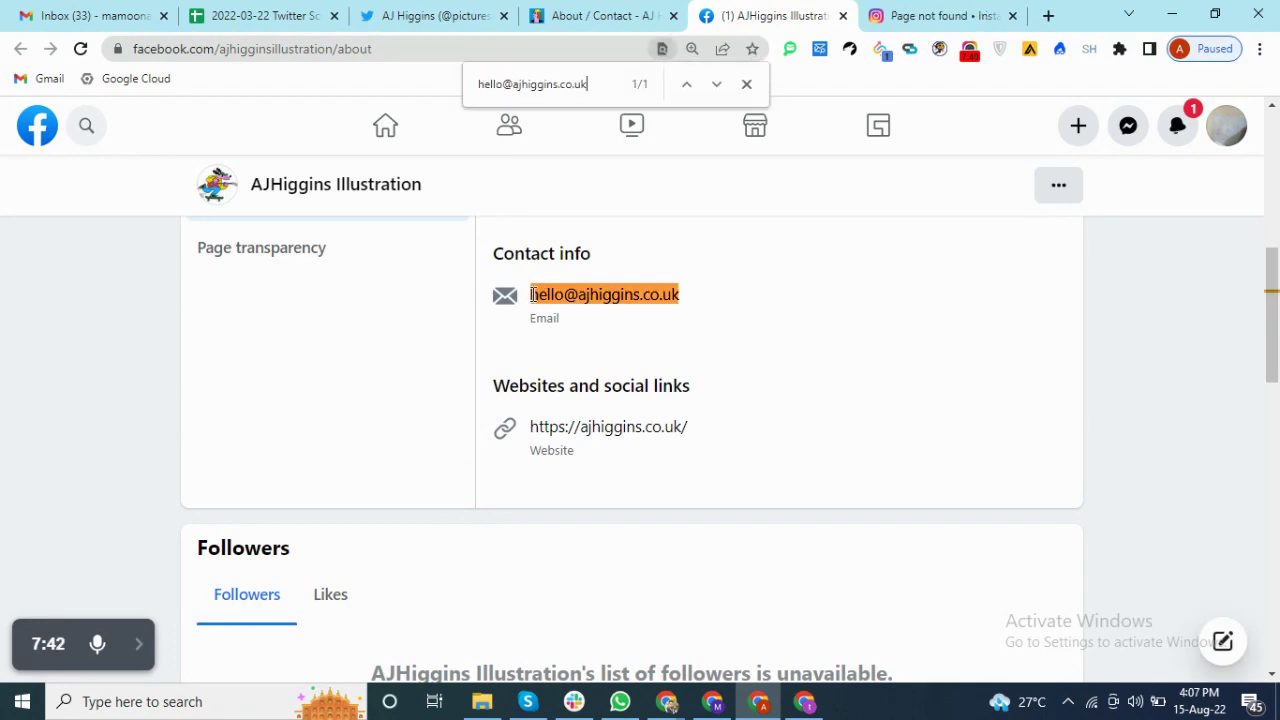
- Compare the e-mail address with the one on the website's info page and check the illustrator's Instagram page
{"action": "left_click", "coordinate": [568, 14]}
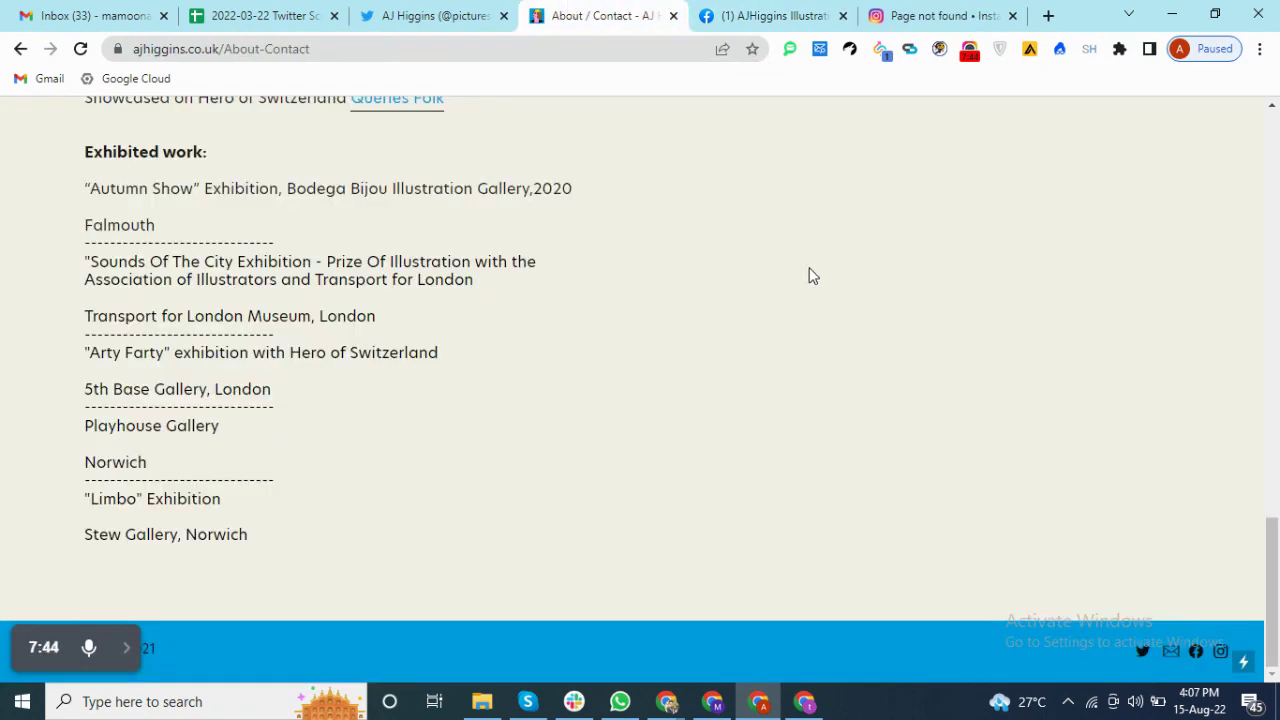
{"action": "scroll", "coordinate": [775, 334], "scroll_direction": "up", "scroll_amount": 10}
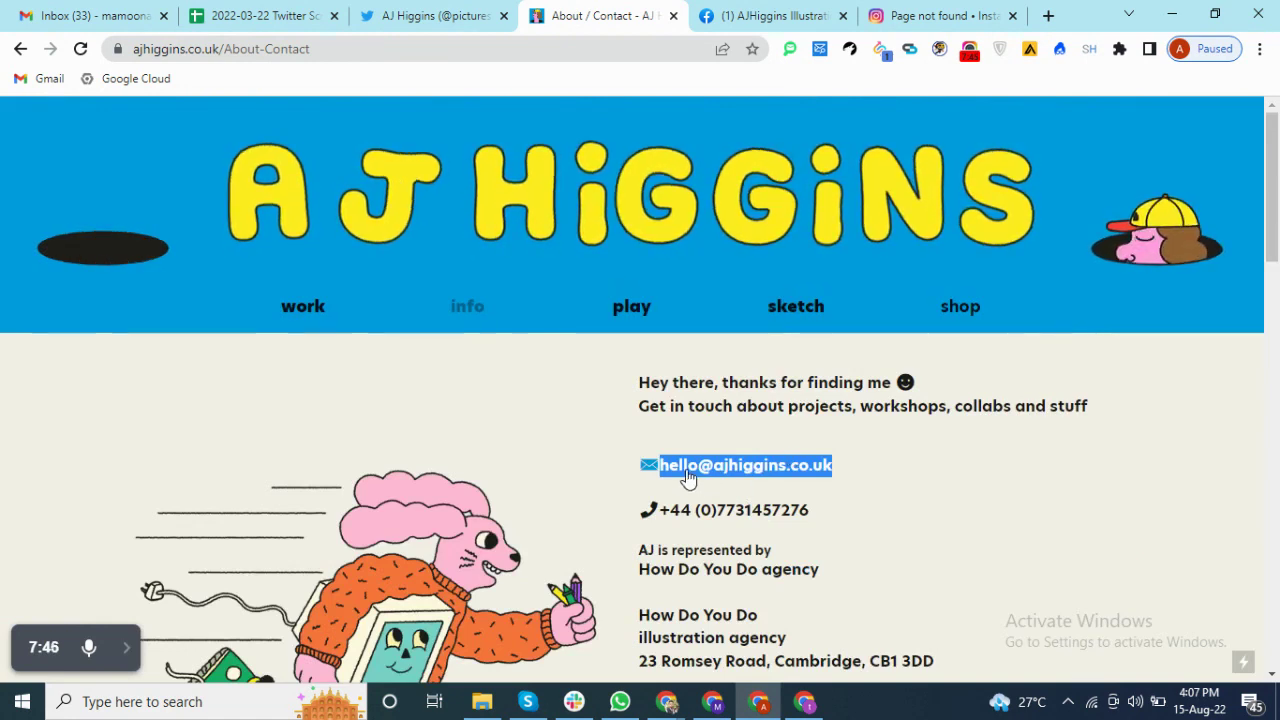
{"action": "left_click", "coordinate": [800, 15]}
{"action": "left_click", "coordinate": [930, 15]}
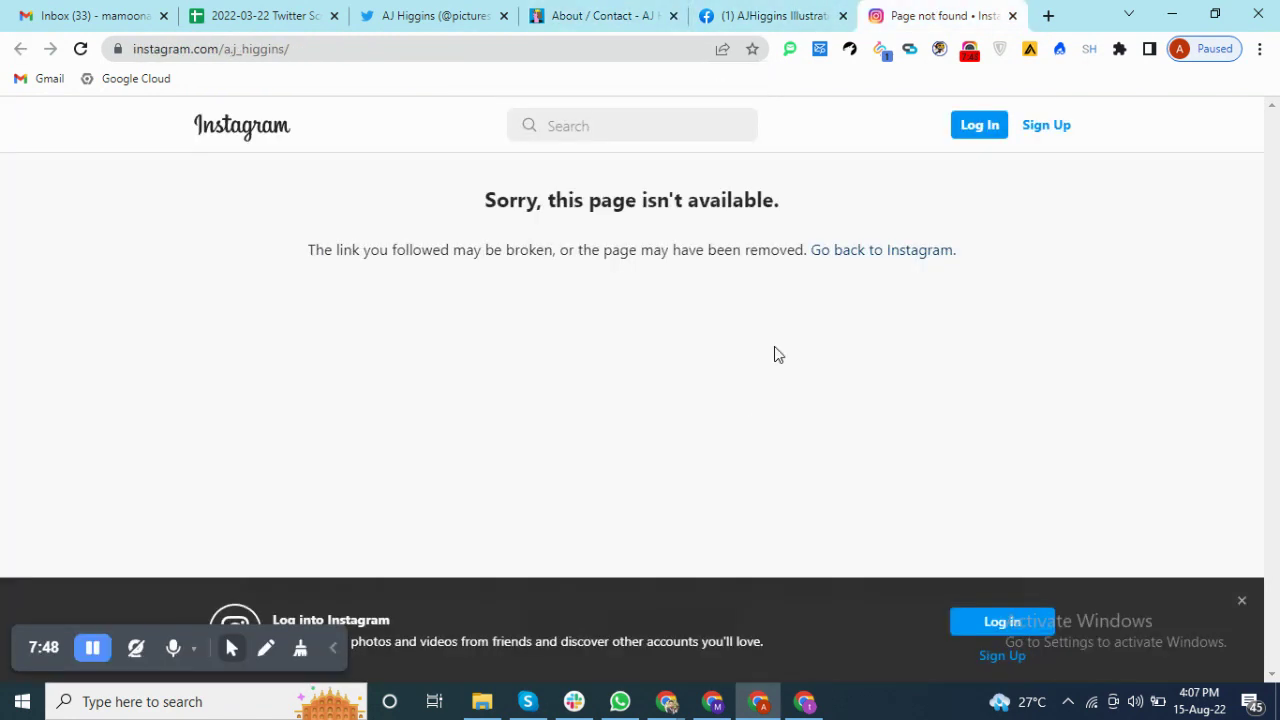
- Close the illustrator's Instagram, Facebook, website and Twitter pages to return to the Twitter Scrape spreadsheet
{"action": "key", "text": "ctrl+w"}
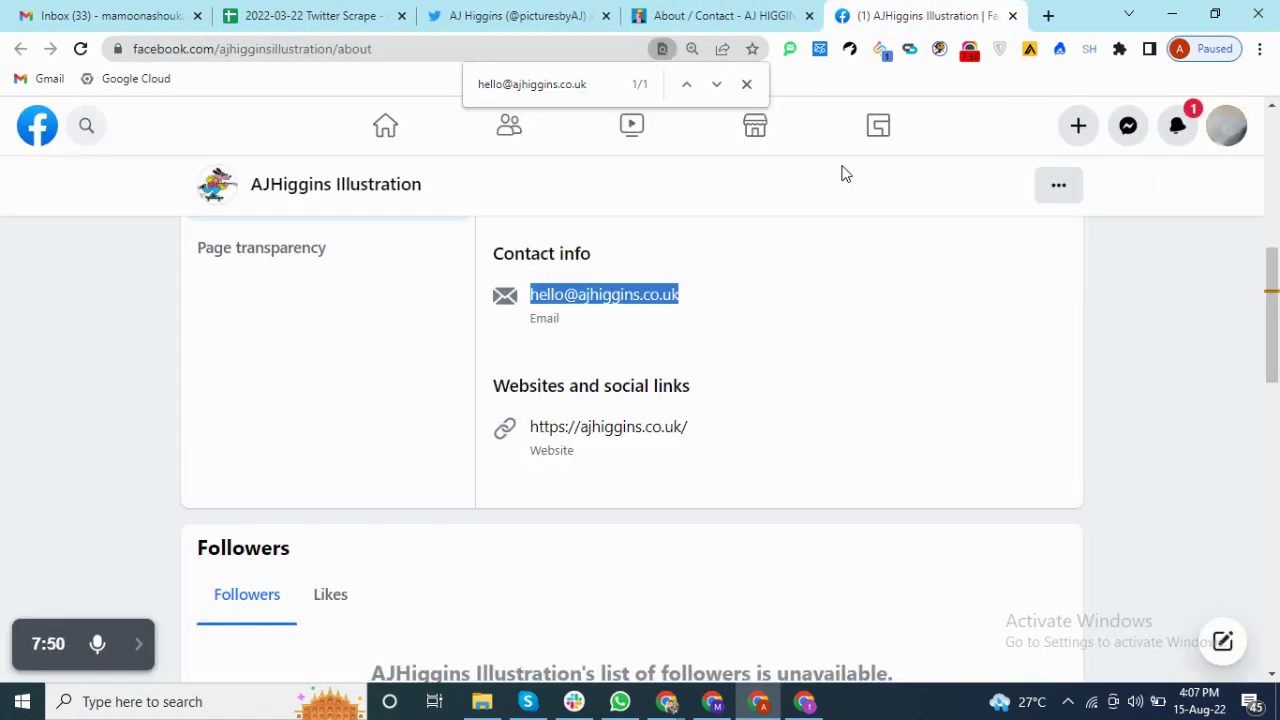
{"action": "key", "text": "ctrl+w"}
{"action": "left_click", "coordinate": [815, 15]}
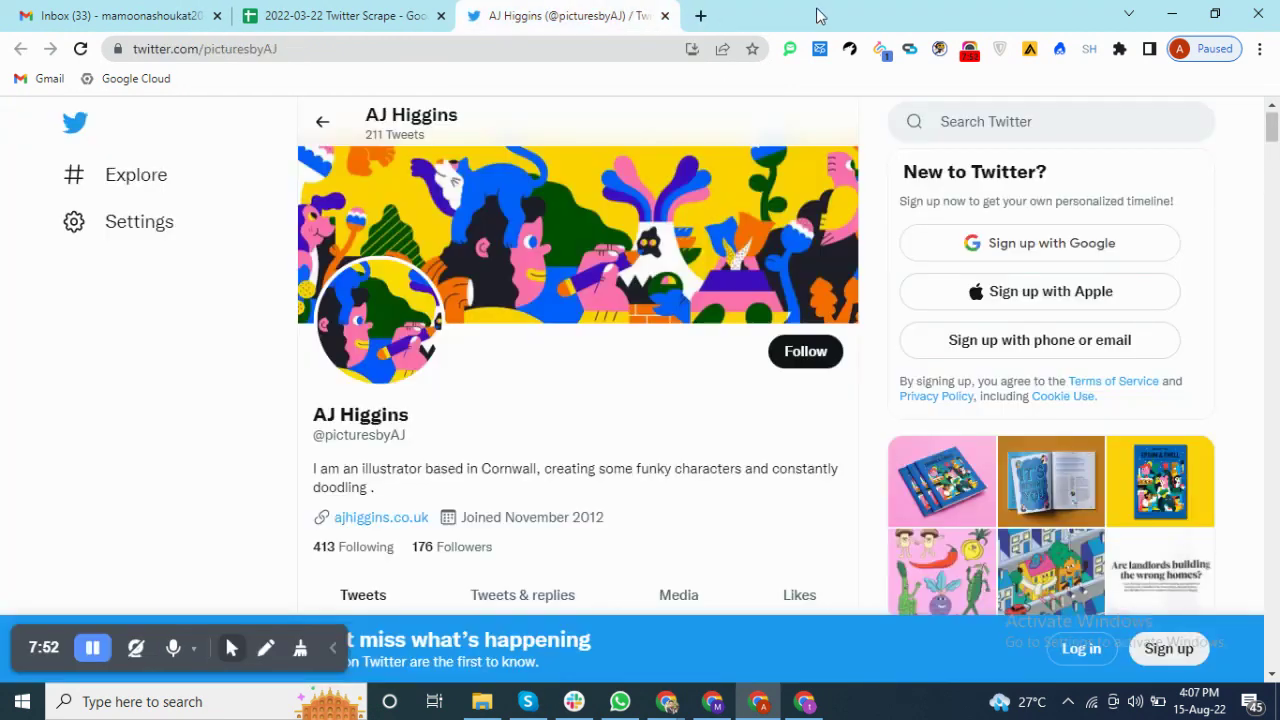
{"action": "key", "text": "ctrl+w"}
- Open the Twitter profile linked in row 4 of the spreadsheet
{"action": "key", "text": "Left"}
{"action": "key", "text": "Left"}
{"action": "key", "text": "Left"}
{"action": "key", "text": "Left"}
{"action": "key", "text": "Left"}
{"action": "key", "text": "Left"}
{"action": "key", "text": "Left"}
{"action": "key", "text": "Left"}
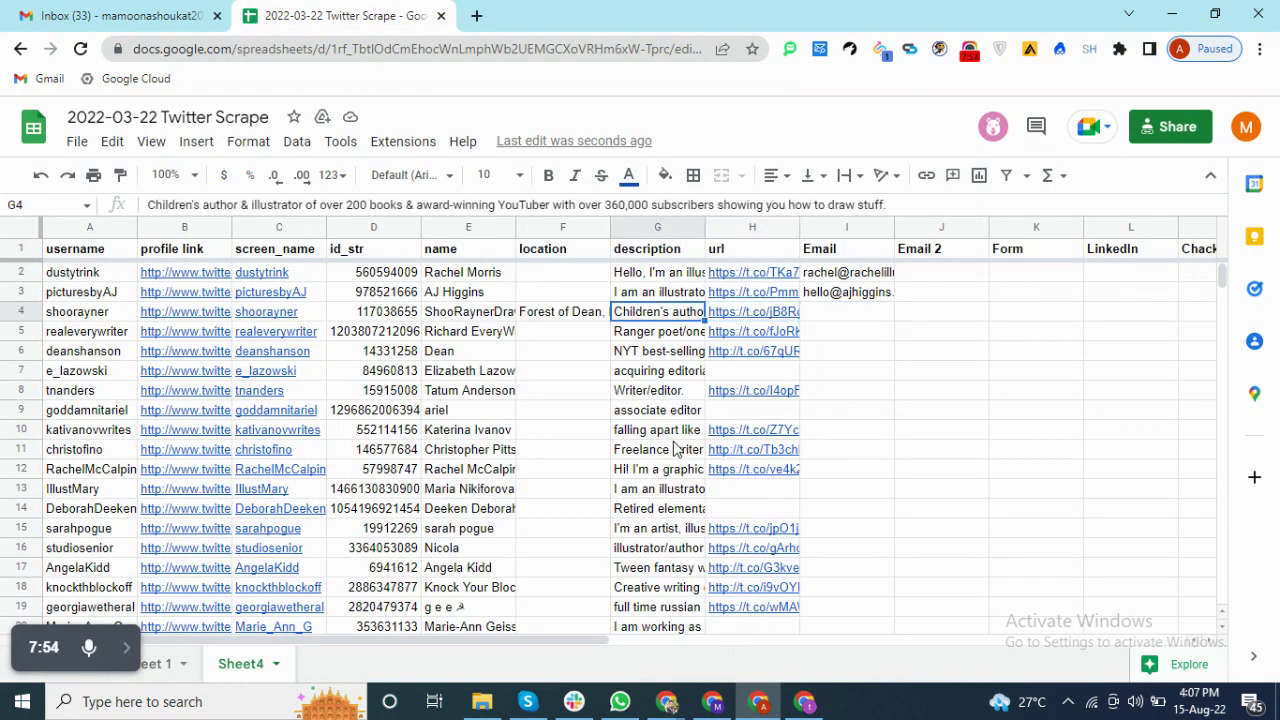
{"action": "key", "text": "Right"}
{"action": "key", "text": "alt+Return"}
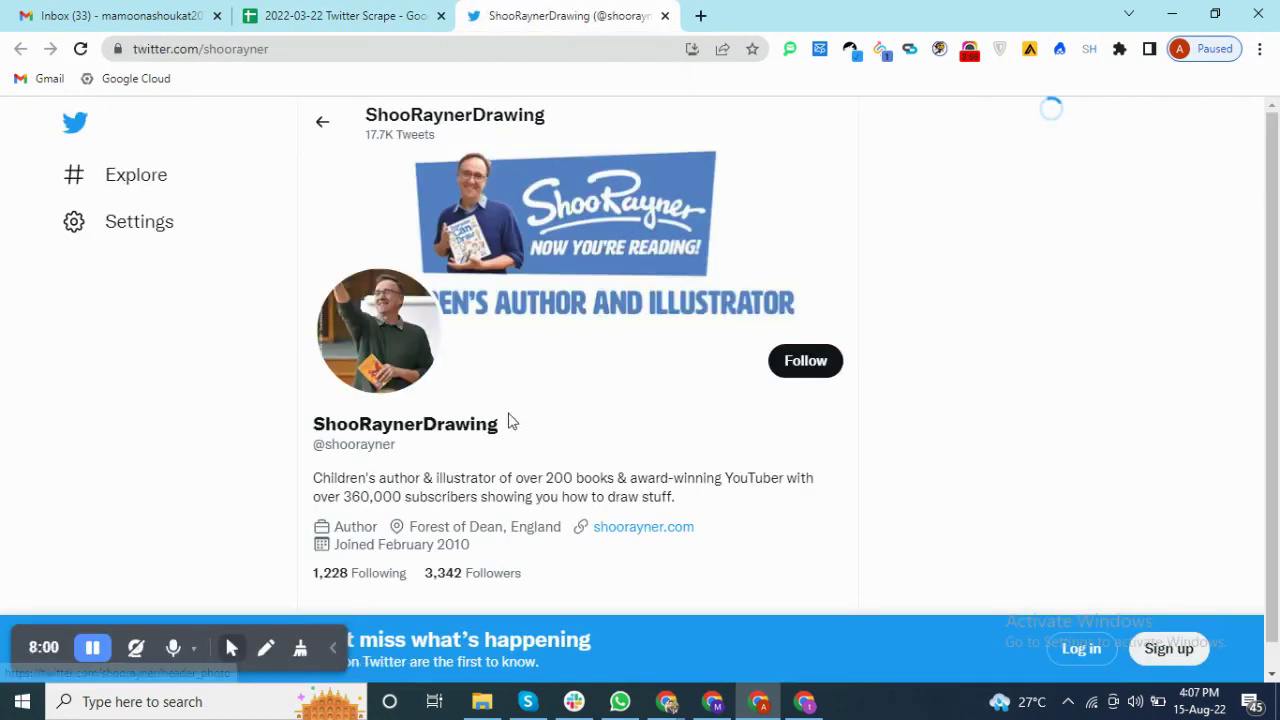
- Highlight the author's display name, open the website linked in the Twitter profile and look through its homepage for contact details
{"action": "left_click_drag", "start_coordinate": [313, 398], "coordinate": [507, 403]}
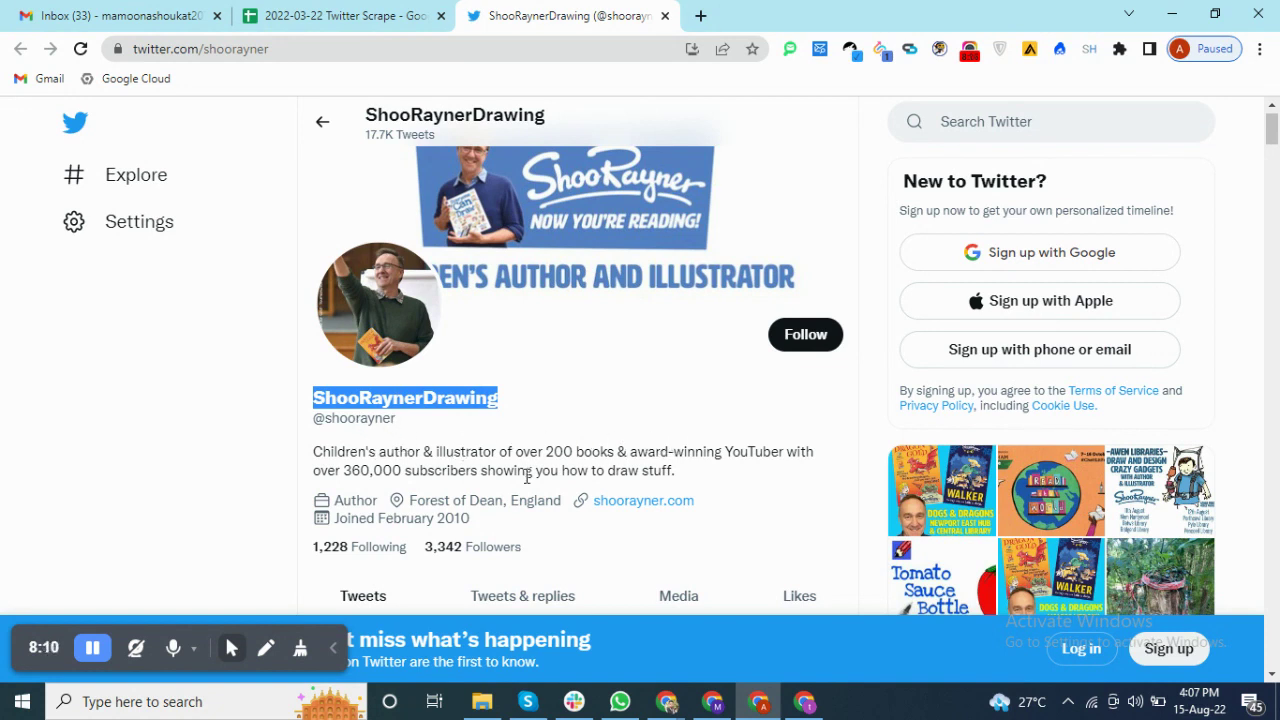
{"action": "left_click", "coordinate": [655, 501]}
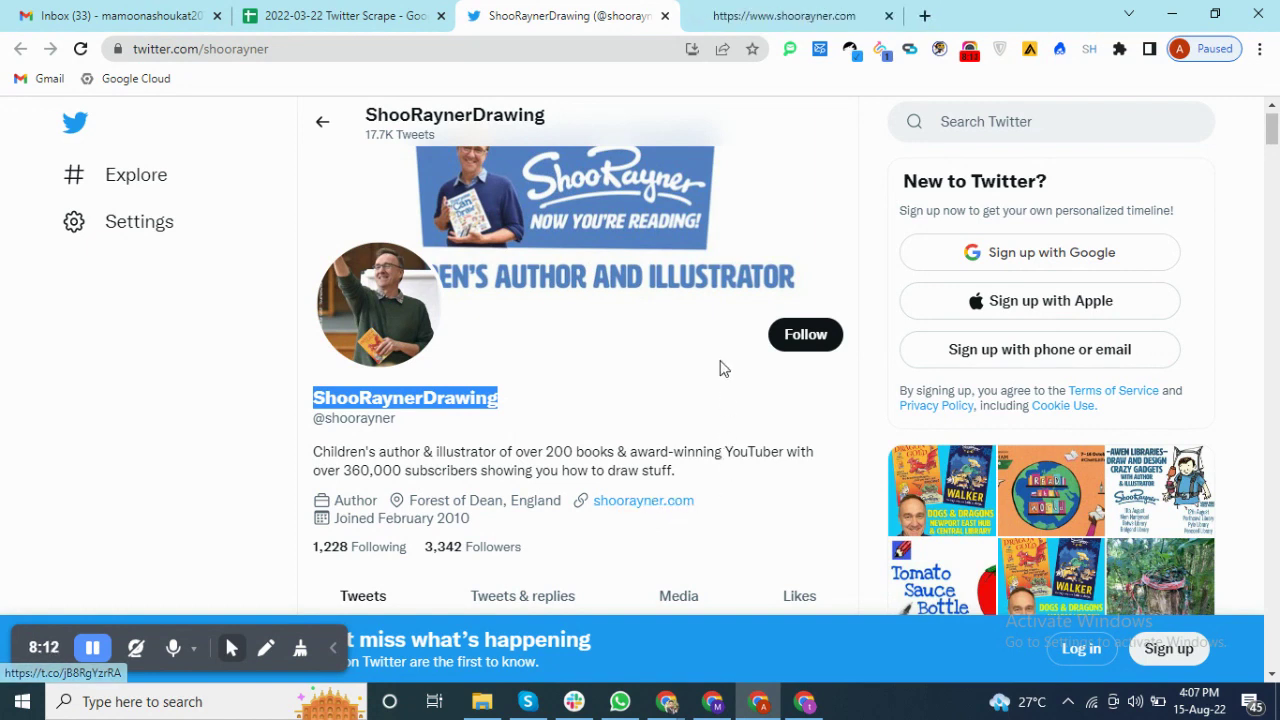
{"action": "left_click", "coordinate": [782, 12]}
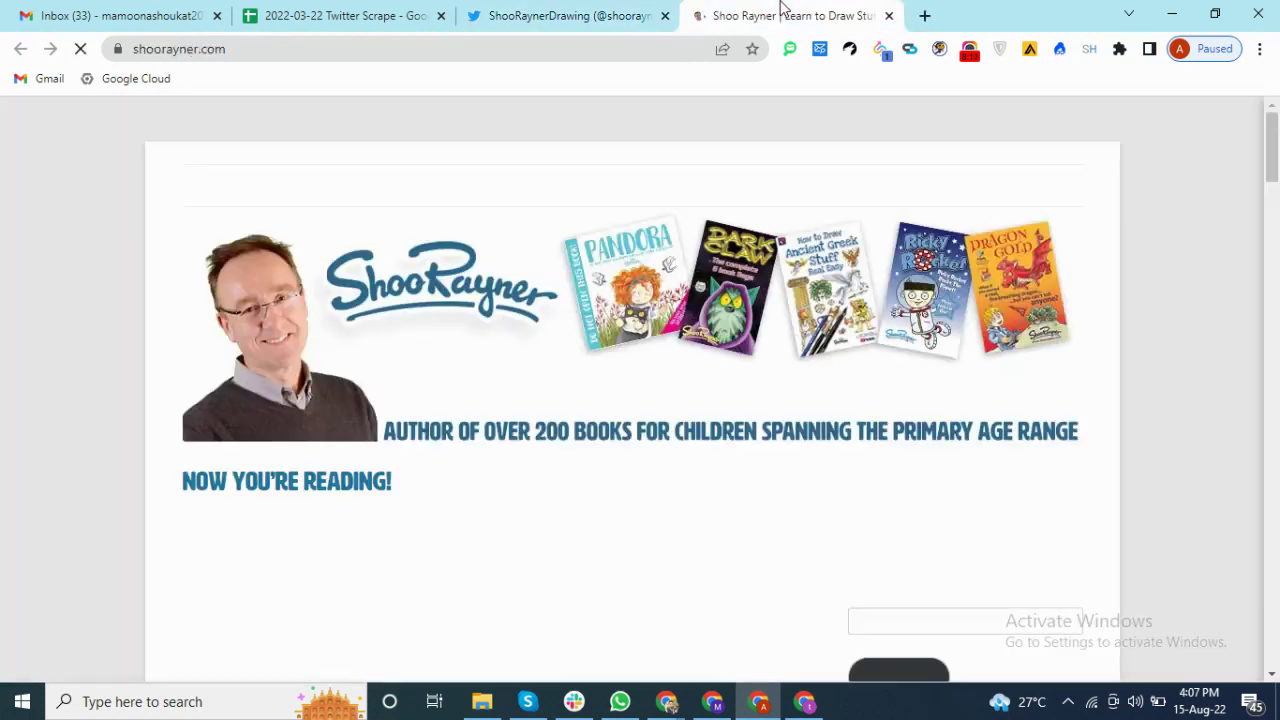
{"action": "scroll", "coordinate": [730, 435], "scroll_direction": "down", "scroll_amount": 4}
{"action": "scroll", "coordinate": [730, 435], "scroll_direction": "down", "scroll_amount": 9}
{"action": "scroll", "coordinate": [730, 435], "scroll_direction": "up", "scroll_amount": 5}
{"action": "scroll", "coordinate": [730, 435], "scroll_direction": "down", "scroll_amount": 20}
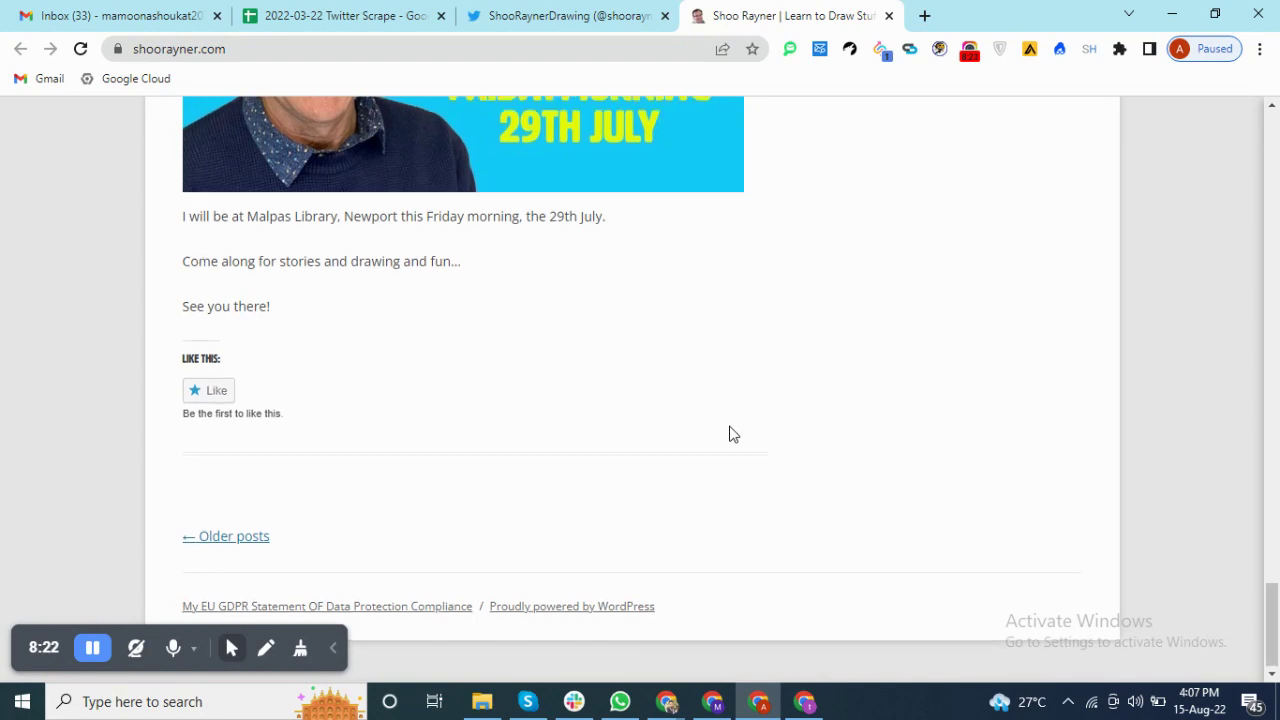
{"action": "scroll", "coordinate": [730, 435], "scroll_direction": "up", "scroll_amount": 20}
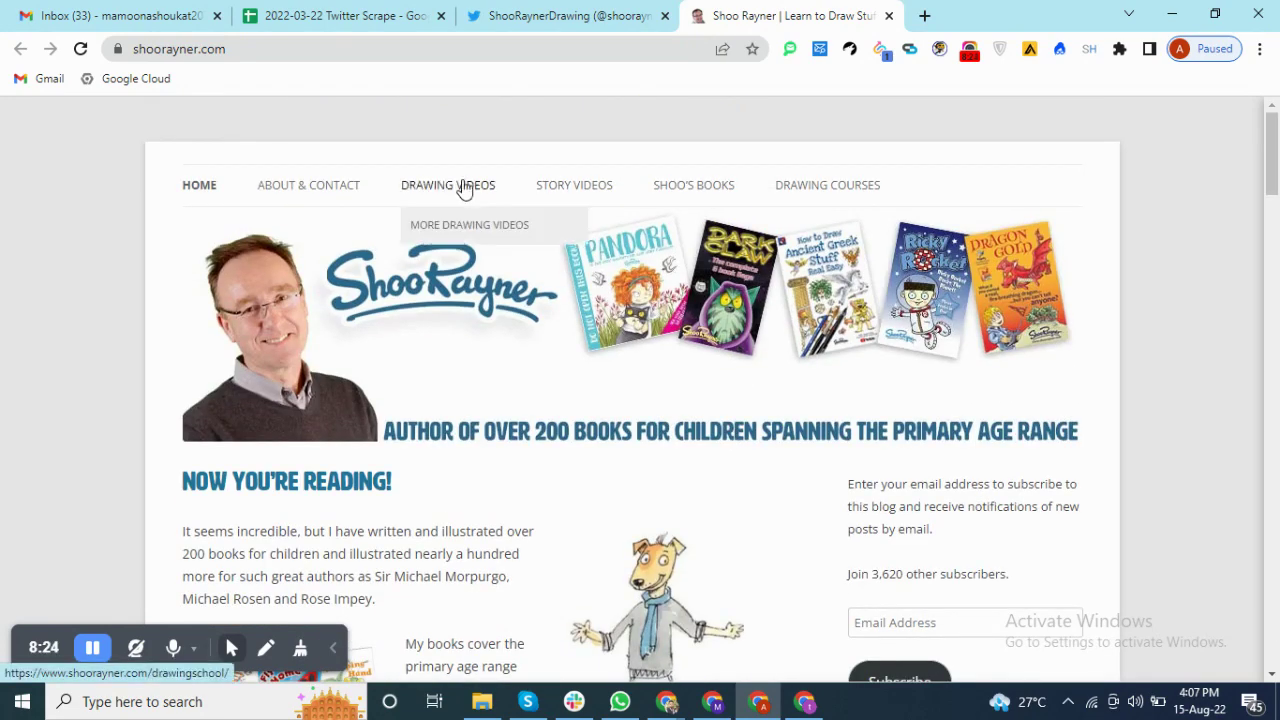
- Open the website's About & Contact page and examine it down to the contact form
{"action": "left_click", "coordinate": [336, 189]}
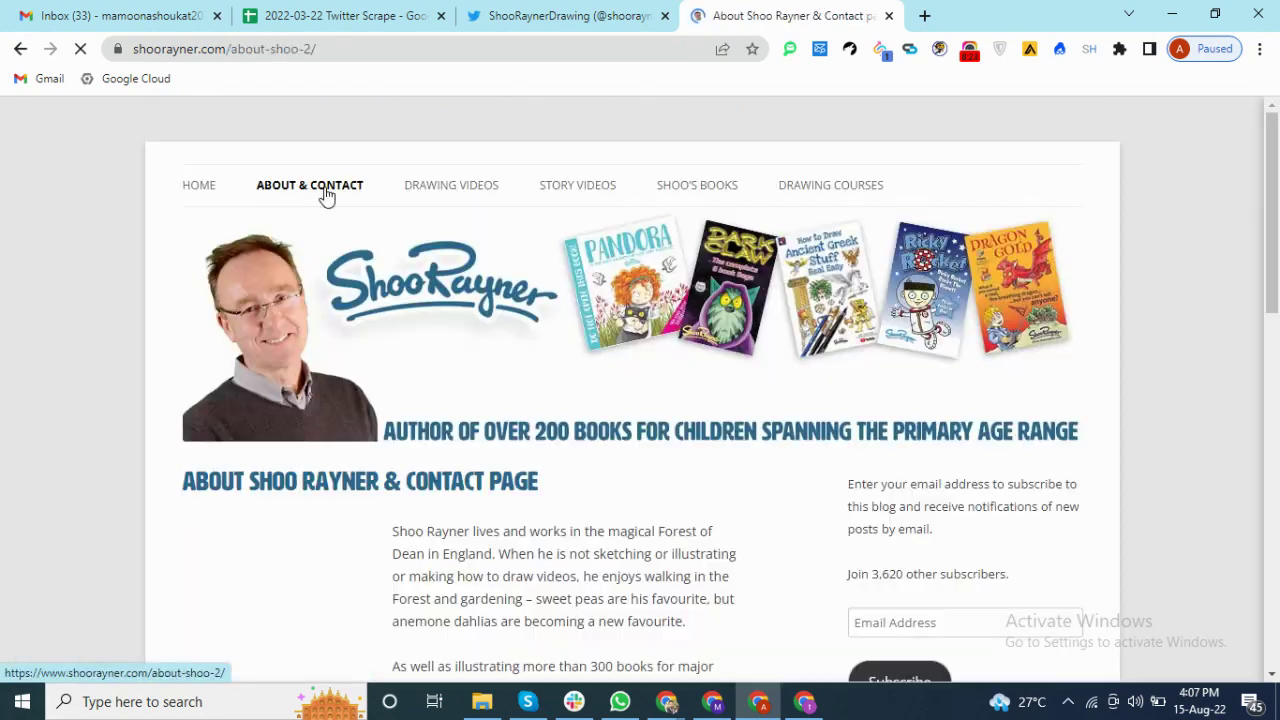
{"action": "scroll", "coordinate": [449, 396], "scroll_direction": "down", "scroll_amount": 7}
{"action": "scroll", "coordinate": [450, 396], "scroll_direction": "down", "scroll_amount": 4}
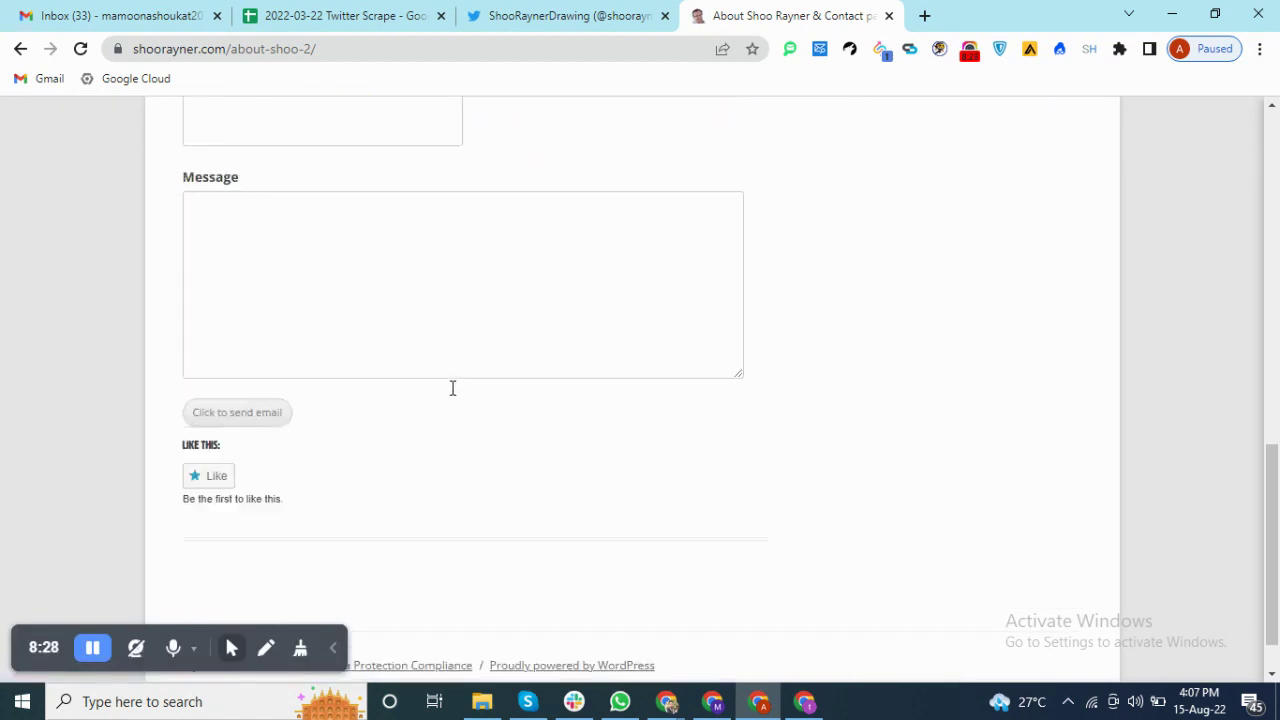
{"action": "scroll", "coordinate": [451, 389], "scroll_direction": "up", "scroll_amount": 5}
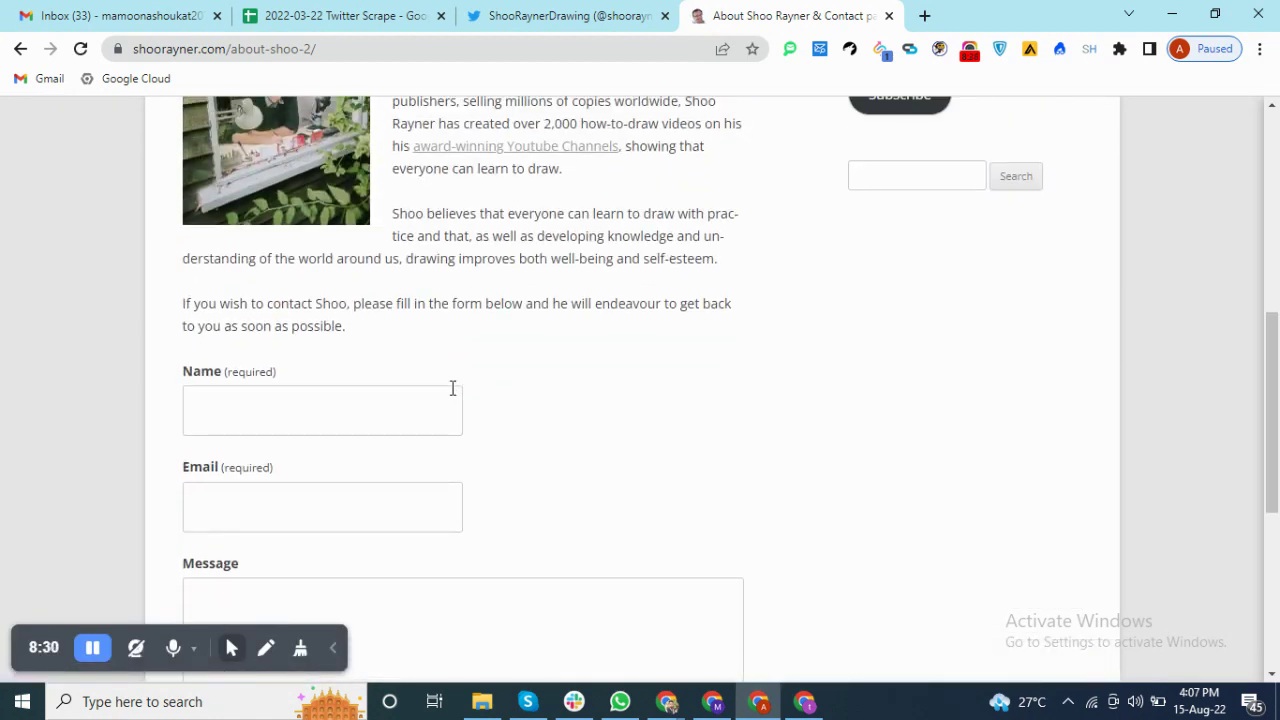
{"action": "scroll", "coordinate": [452, 388], "scroll_direction": "down", "scroll_amount": 1}
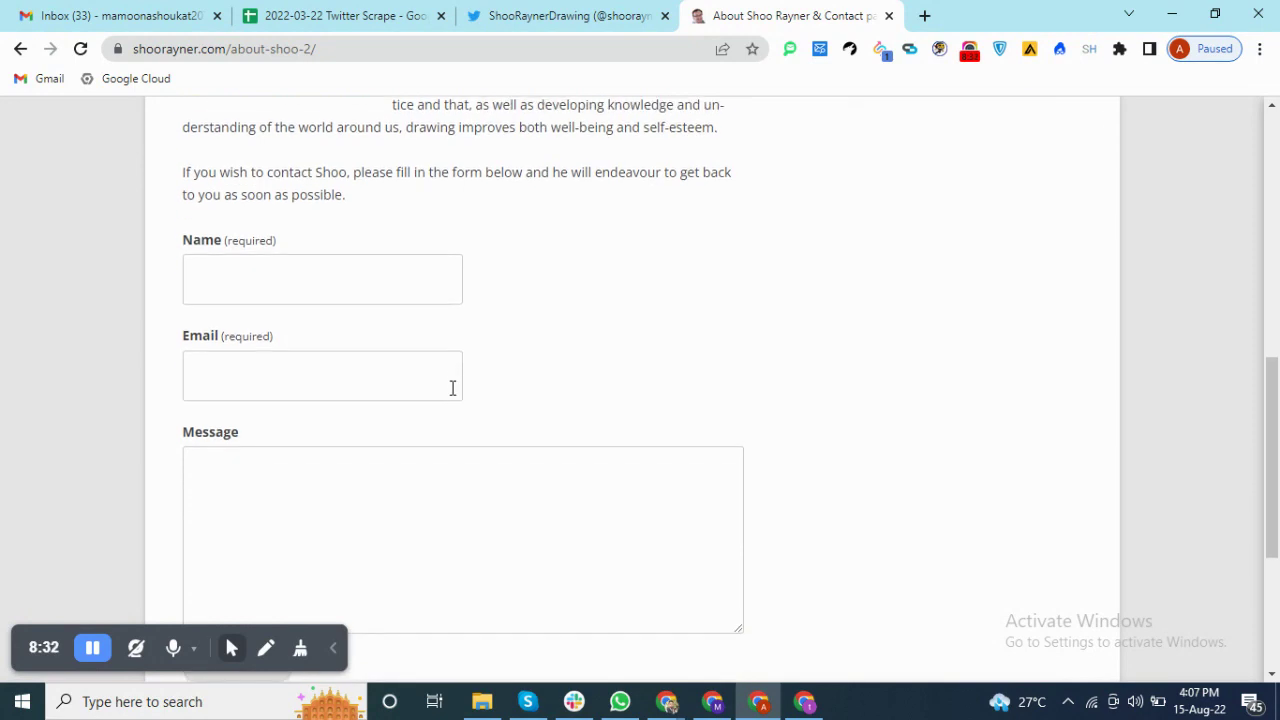
{"action": "left_click", "coordinate": [333, 648]}
{"action": "left_click", "coordinate": [313, 278]}
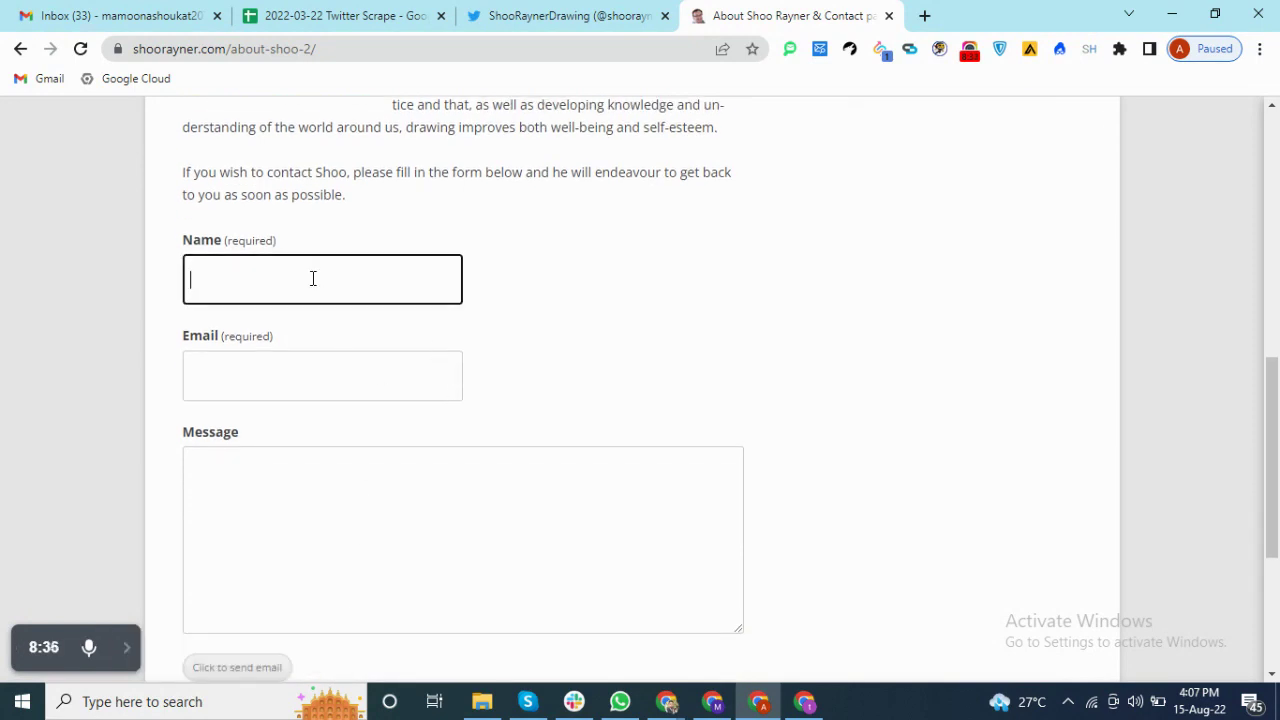
- Copy the About & Contact page's URL and paste it into the Form cell K4 of the Twitter Scrape spreadsheet
{"action": "left_click", "coordinate": [371, 44]}
{"action": "key", "text": "ctrl+c"}
{"action": "left_click", "coordinate": [395, 28]}
{"action": "key", "text": "Right"}
{"action": "key", "text": "Right"}
{"action": "key", "text": "Right"}
{"action": "key", "text": "Right"}
{"action": "key", "text": "Right"}
{"action": "key", "text": "Right"}
{"action": "key", "text": "Right"}
{"action": "key", "text": "Right"}
{"action": "key", "text": "Right"}
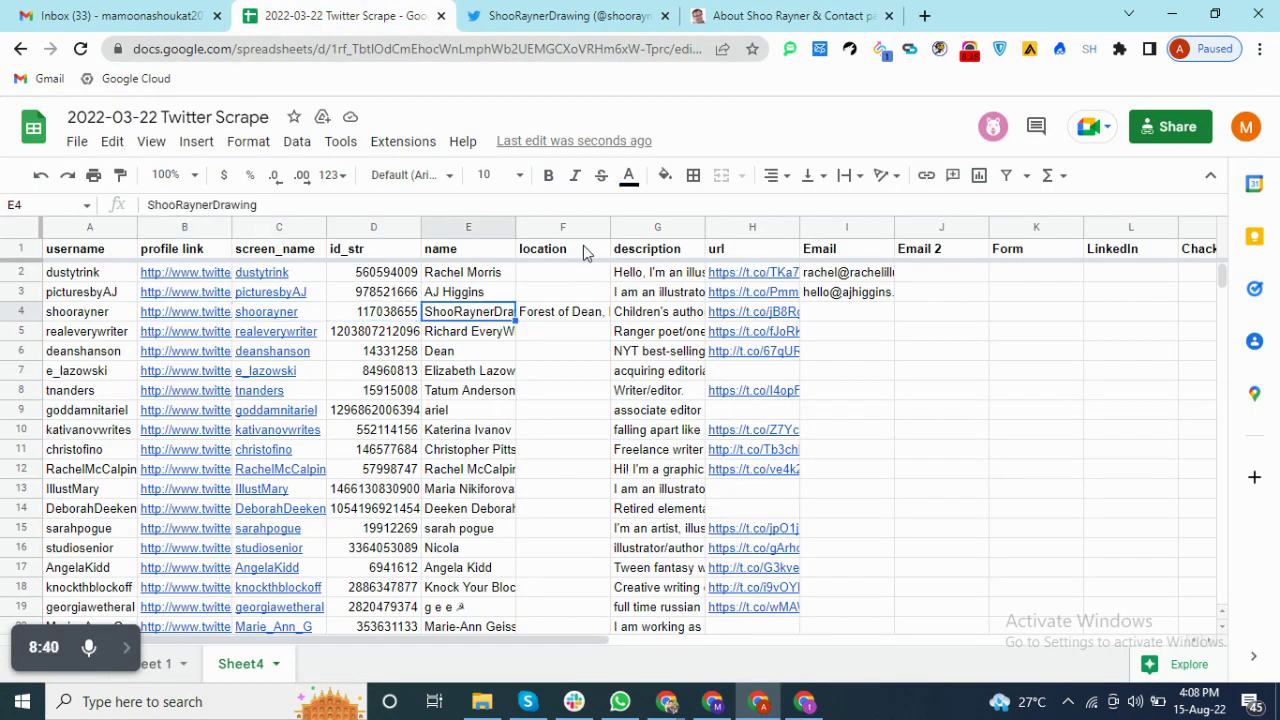
{"action": "key", "text": "Return"}
{"action": "key", "text": "ctrl+v"}
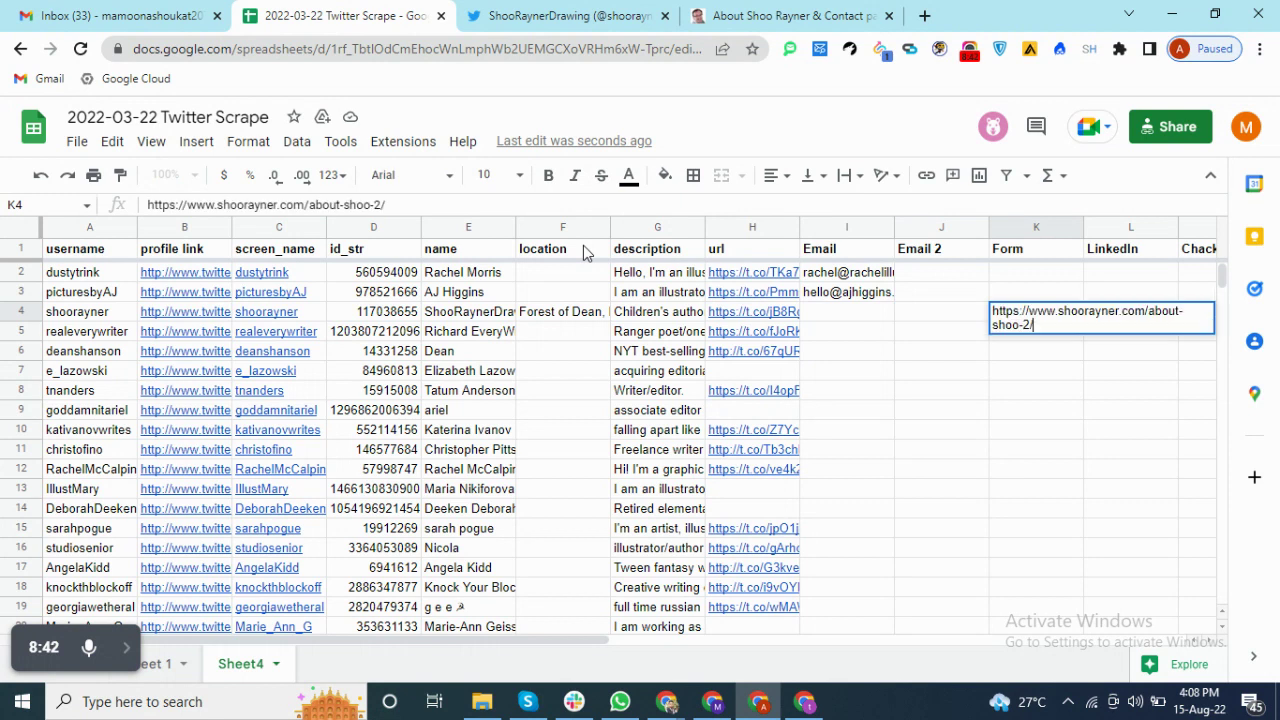
{"action": "key", "text": "Return"}
- Return to the author's contact page and examine the form's Name, Email and Message fields and the rest of the page
{"action": "left_click", "coordinate": [792, 15]}
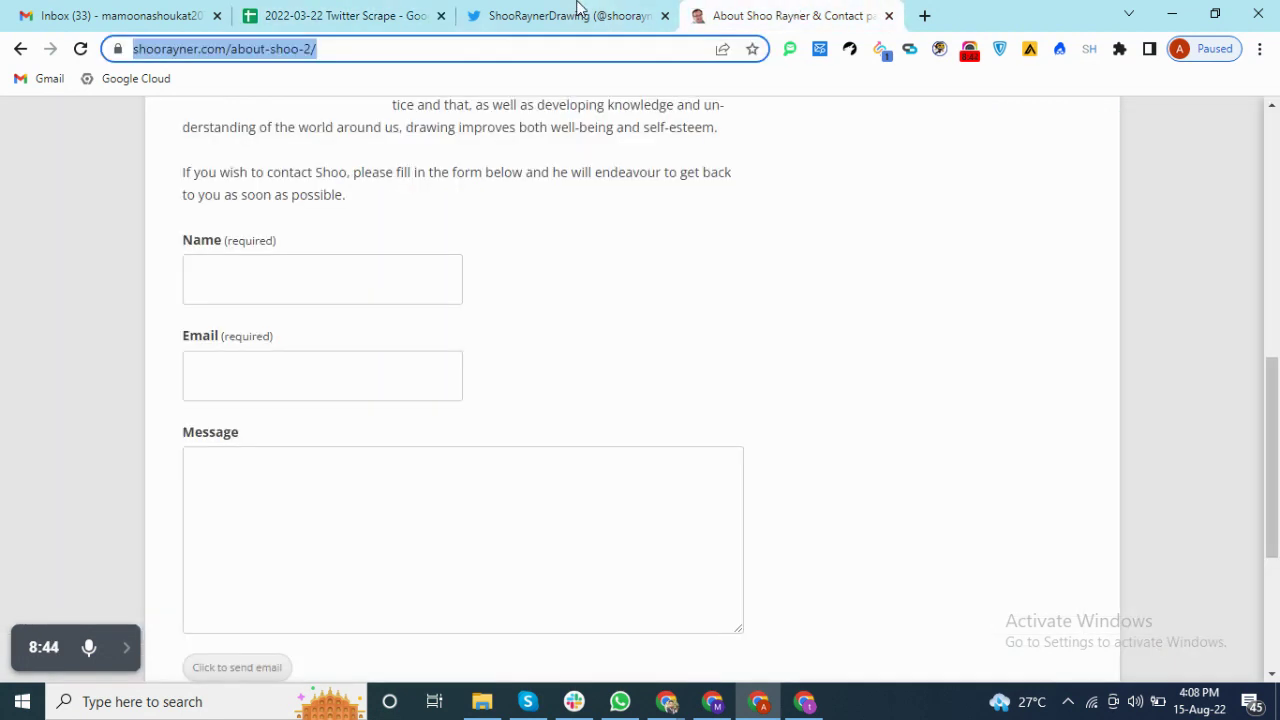
{"action": "left_click", "coordinate": [507, 274]}
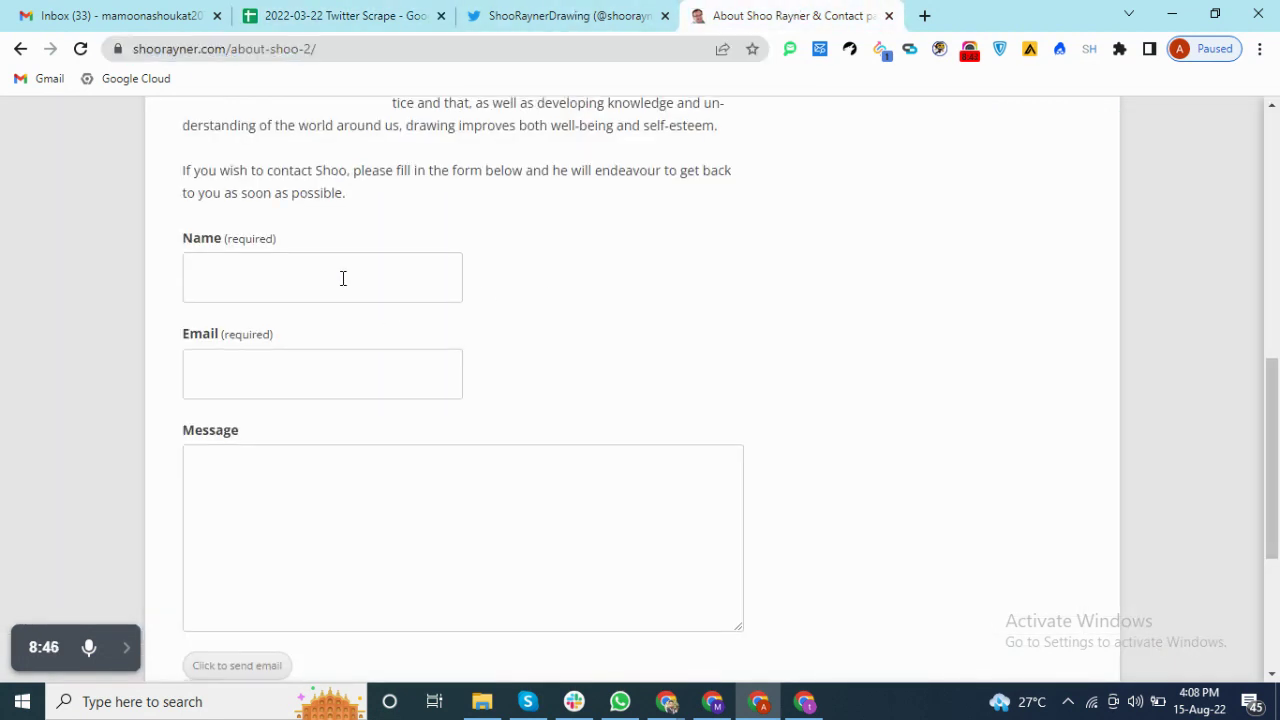
{"action": "scroll", "coordinate": [343, 277], "scroll_direction": "down", "scroll_amount": 3}
{"action": "scroll", "coordinate": [343, 277], "scroll_direction": "up", "scroll_amount": 2}
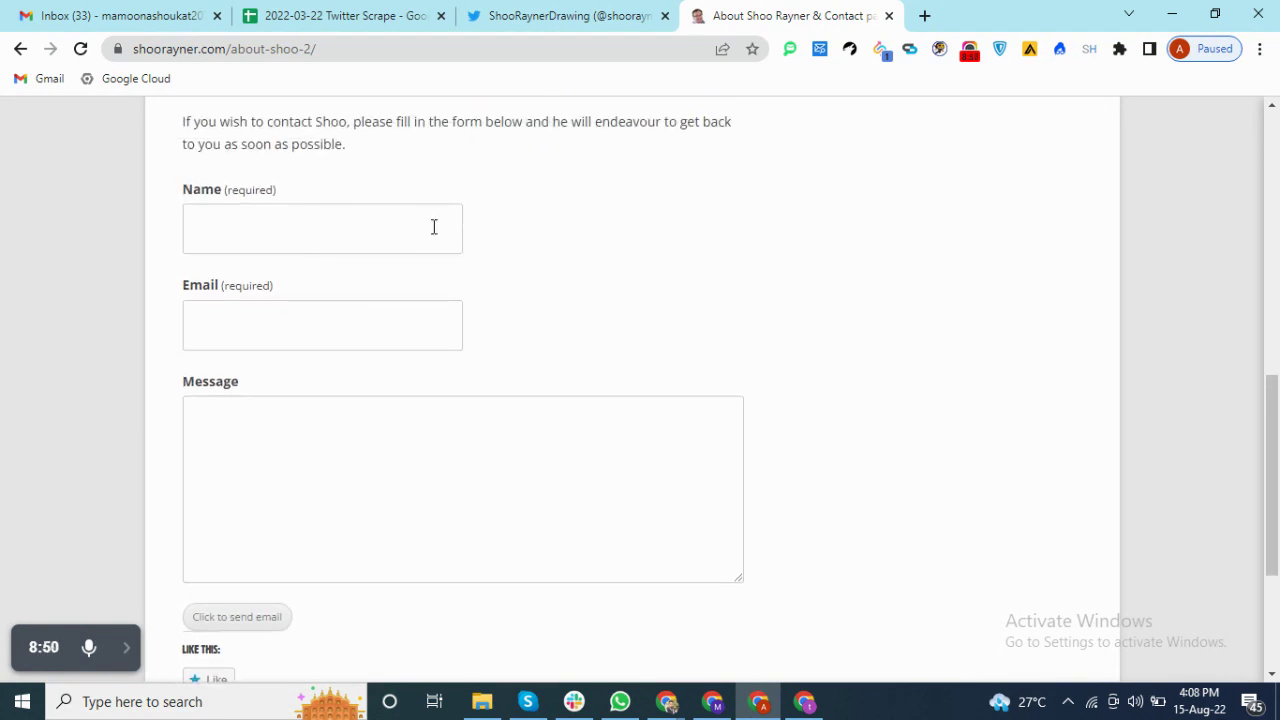
{"action": "left_click", "coordinate": [297, 235]}
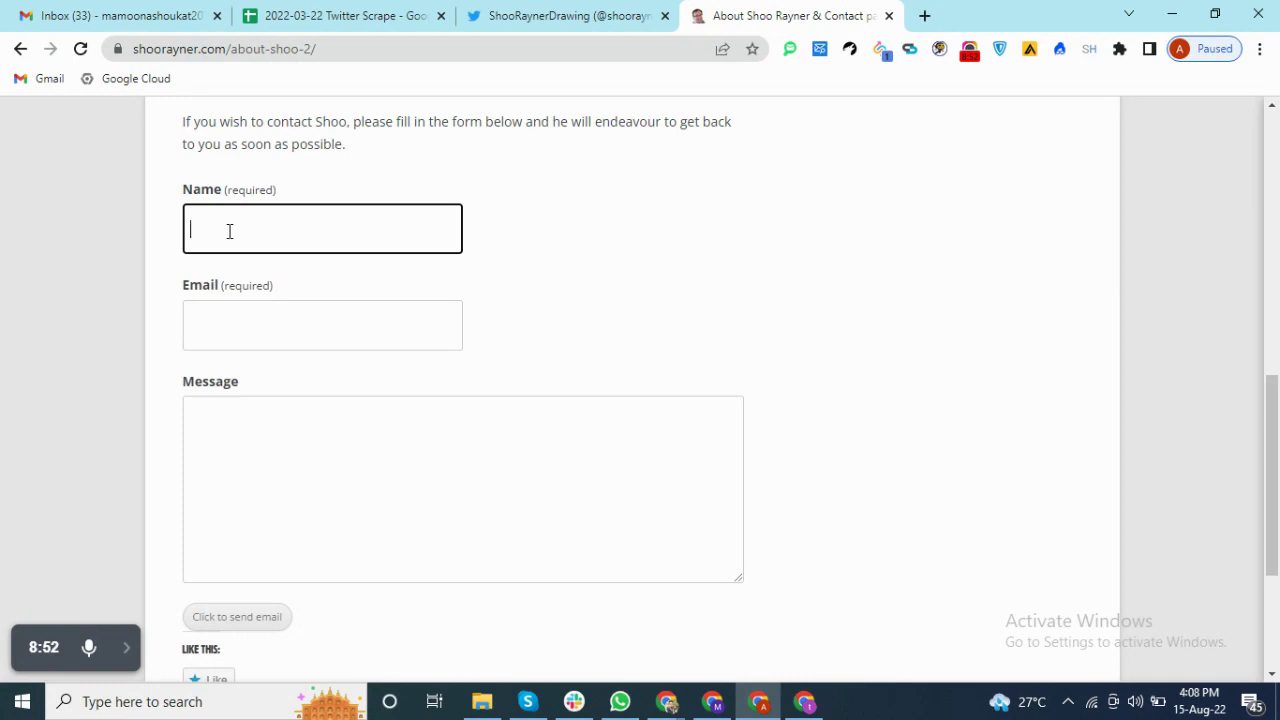
{"action": "left_click", "coordinate": [272, 326]}
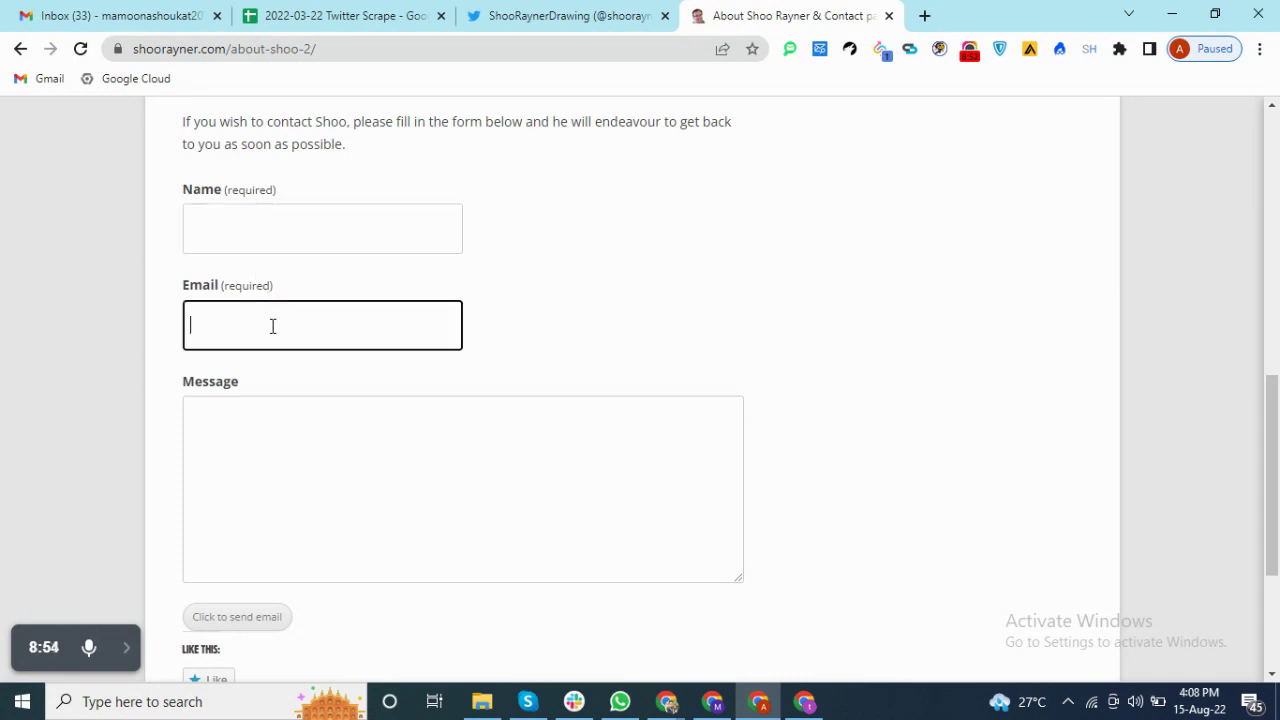
{"action": "left_click", "coordinate": [266, 469]}
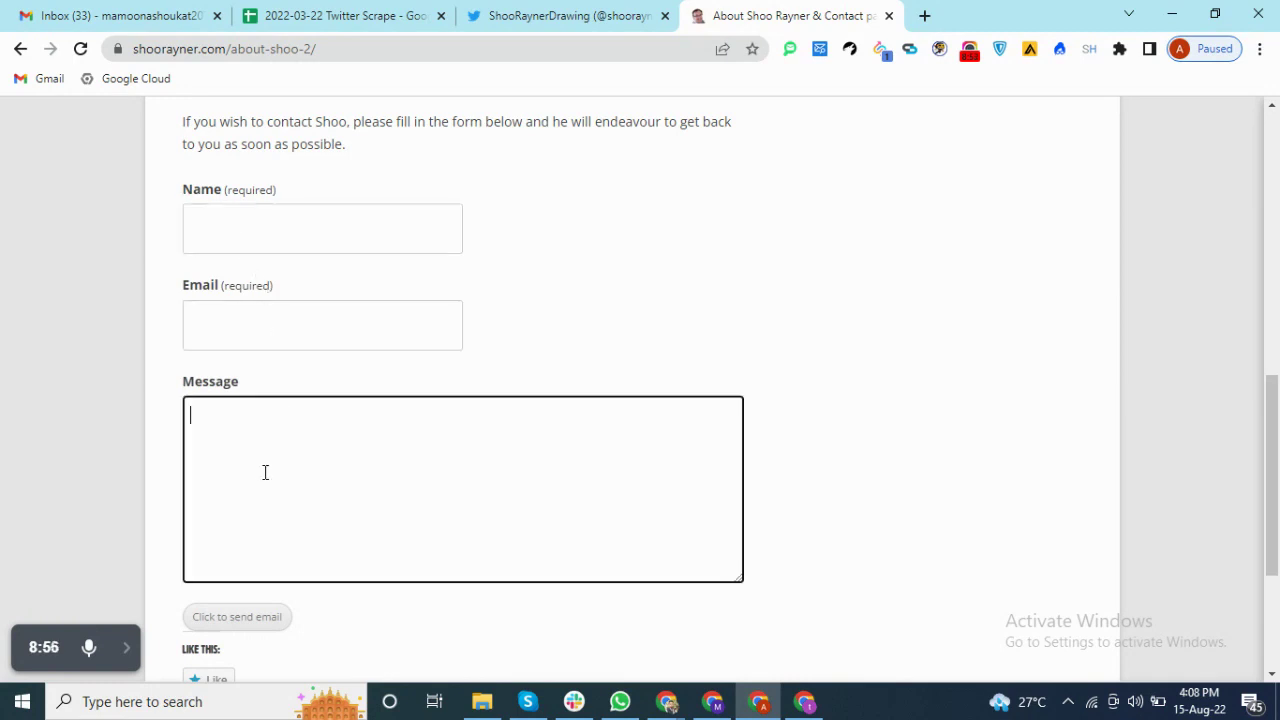
{"action": "scroll", "coordinate": [277, 477], "scroll_direction": "down", "scroll_amount": 3}
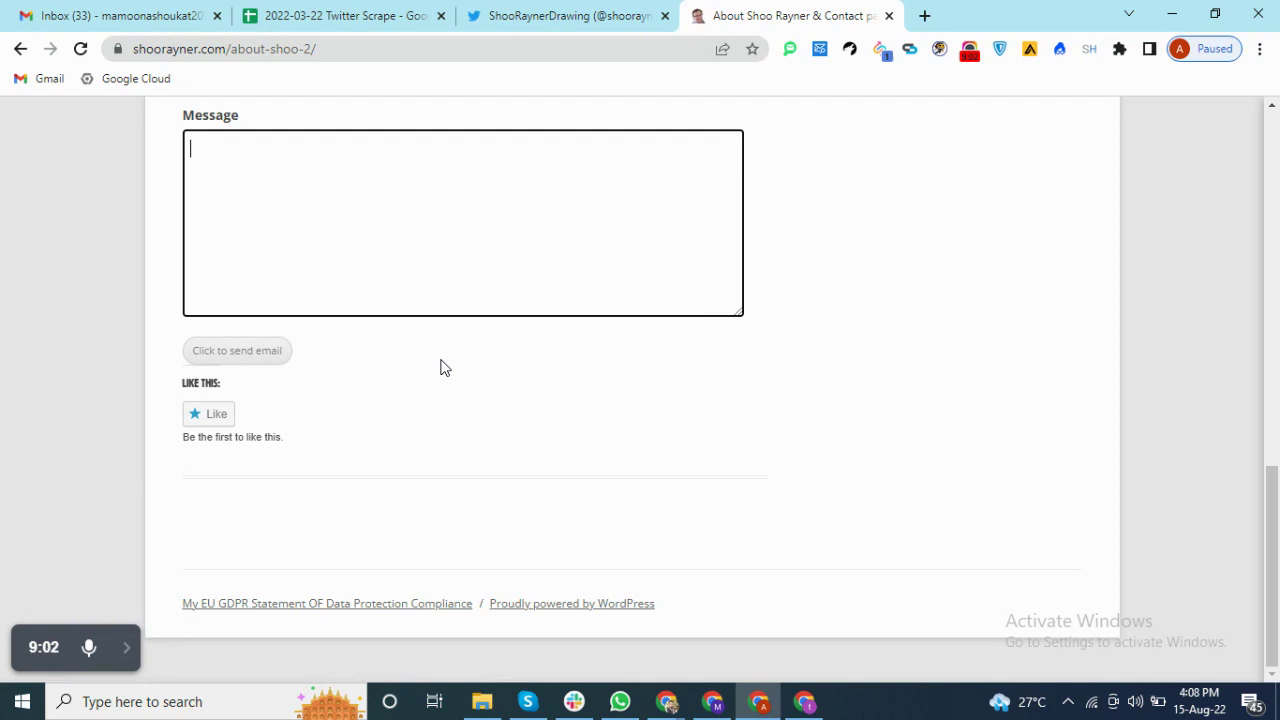
{"action": "scroll", "coordinate": [443, 364], "scroll_direction": "up", "scroll_amount": 7}
{"action": "scroll", "coordinate": [443, 360], "scroll_direction": "up", "scroll_amount": 3}
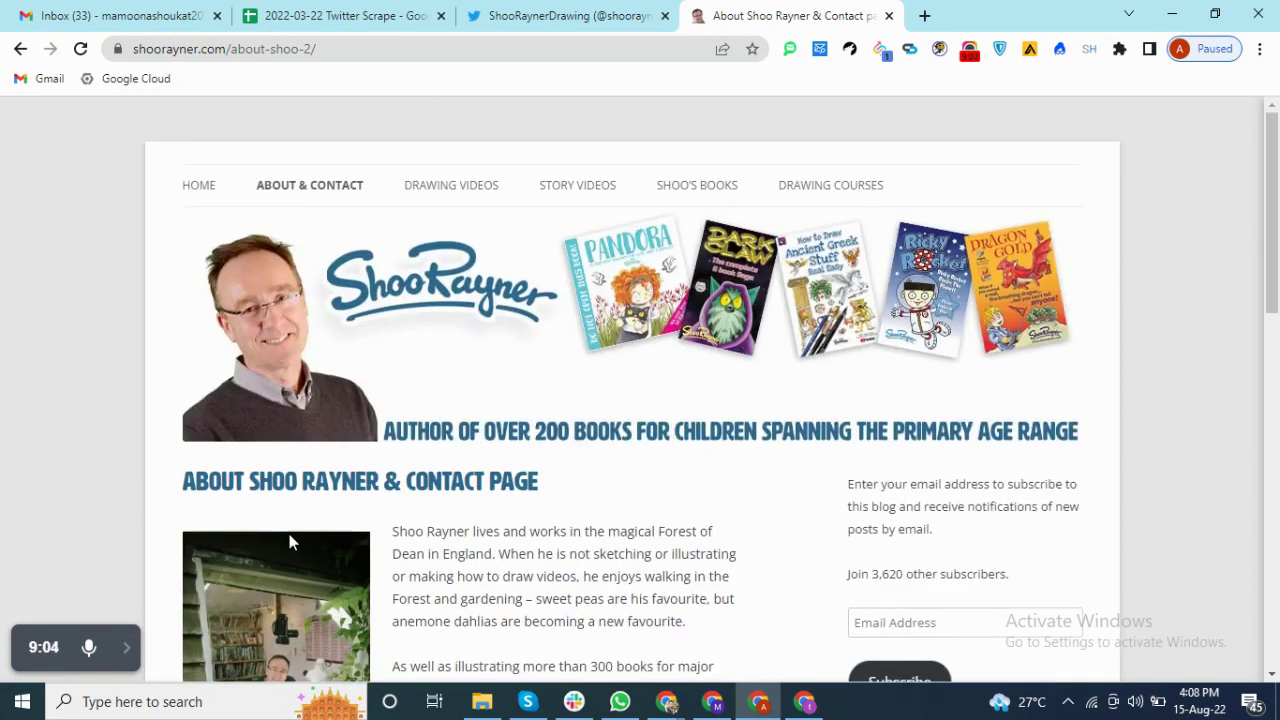
- Examine the About & Contact page again, from the biography to the contact form's Name and Email fields
{"action": "scroll", "coordinate": [409, 586], "scroll_direction": "down", "scroll_amount": 4}
{"action": "scroll", "coordinate": [409, 586], "scroll_direction": "down", "scroll_amount": 3}
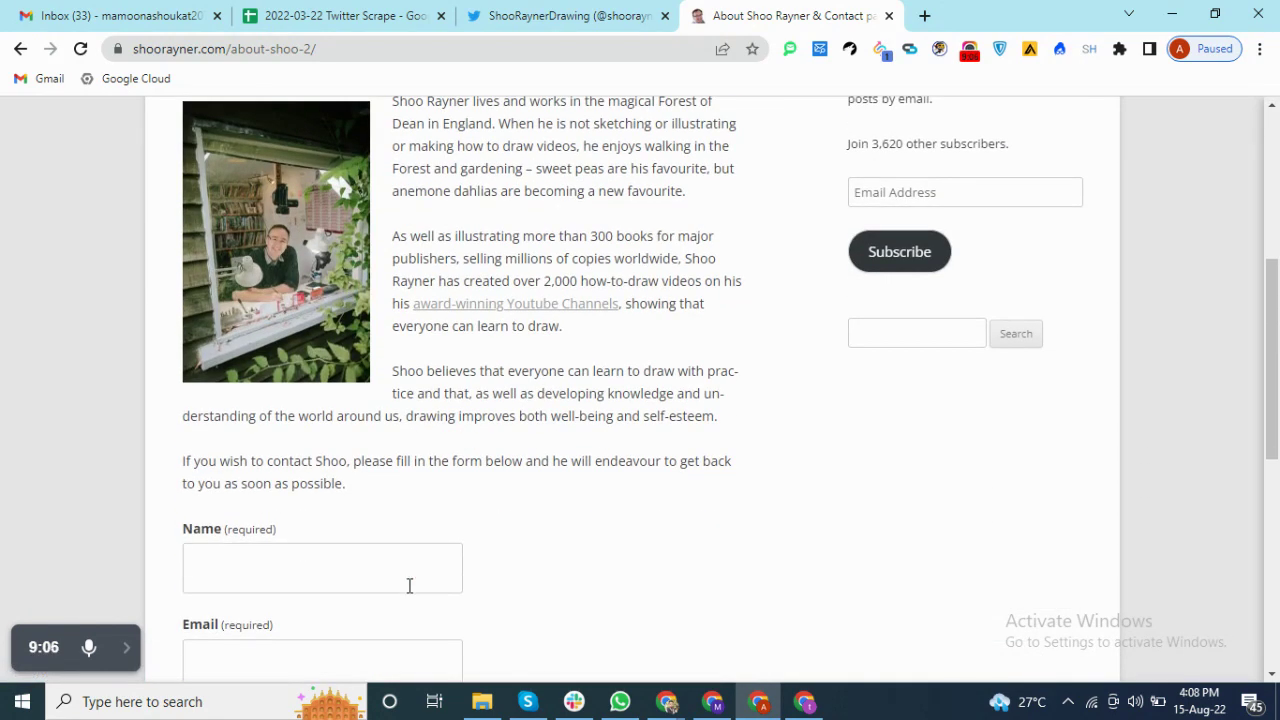
{"action": "scroll", "coordinate": [409, 586], "scroll_direction": "up", "scroll_amount": 3}
{"action": "scroll", "coordinate": [408, 593], "scroll_direction": "up", "scroll_amount": 3}
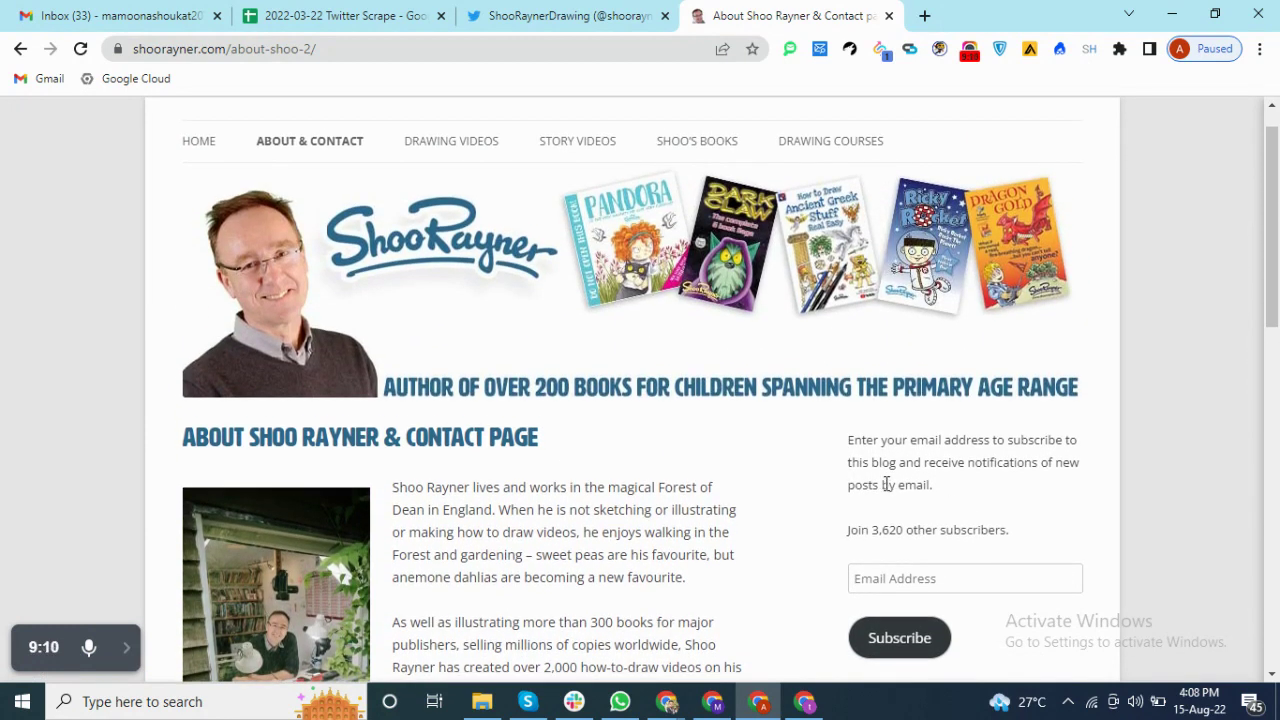
{"action": "scroll", "coordinate": [837, 471], "scroll_direction": "up", "scroll_amount": 1}
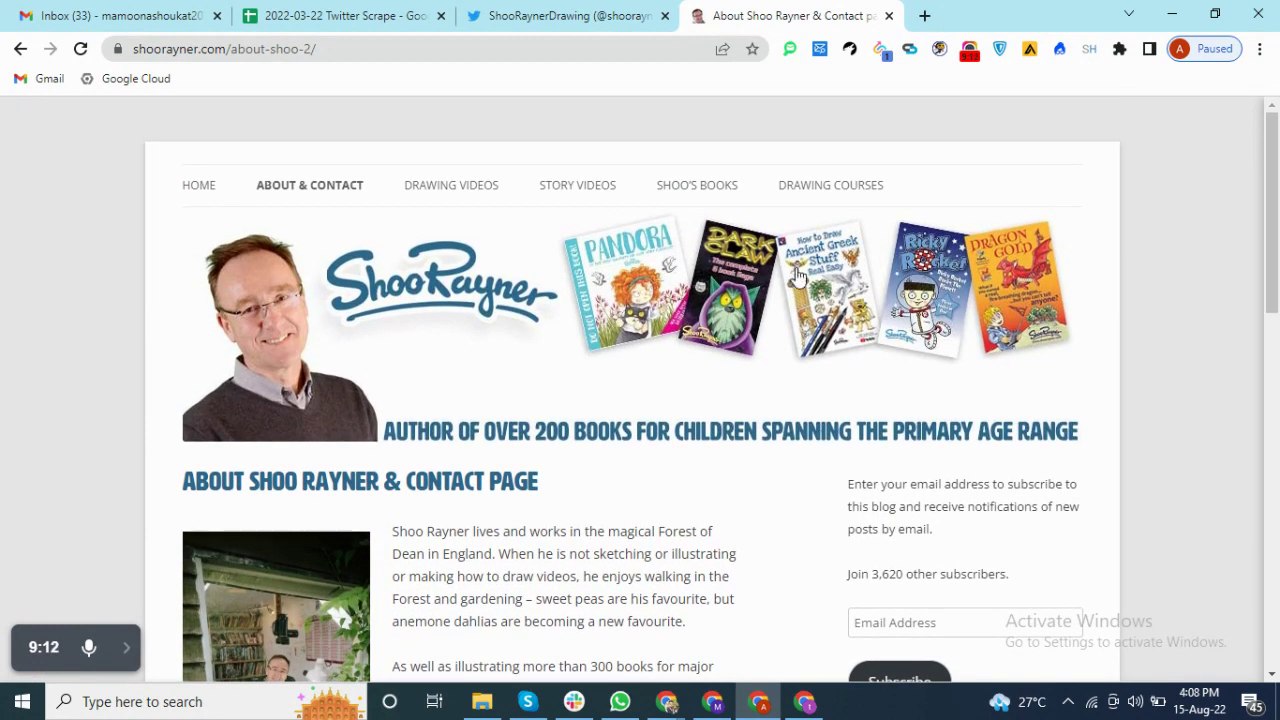
- Open the website's Drawing Videos page and look through its video list and sidebar for contact details
{"action": "left_click", "coordinate": [456, 196]}
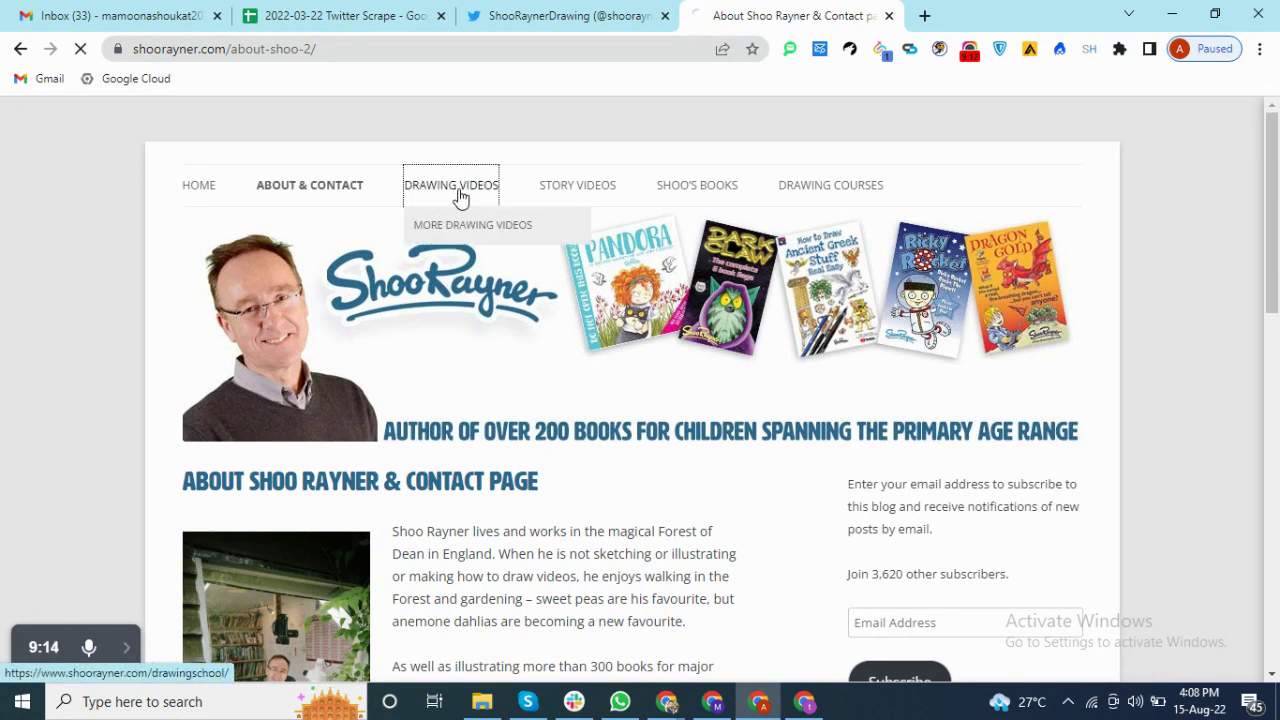
{"action": "scroll", "coordinate": [611, 440], "scroll_direction": "down", "scroll_amount": 3}
{"action": "scroll", "coordinate": [611, 440], "scroll_direction": "down", "scroll_amount": 4}
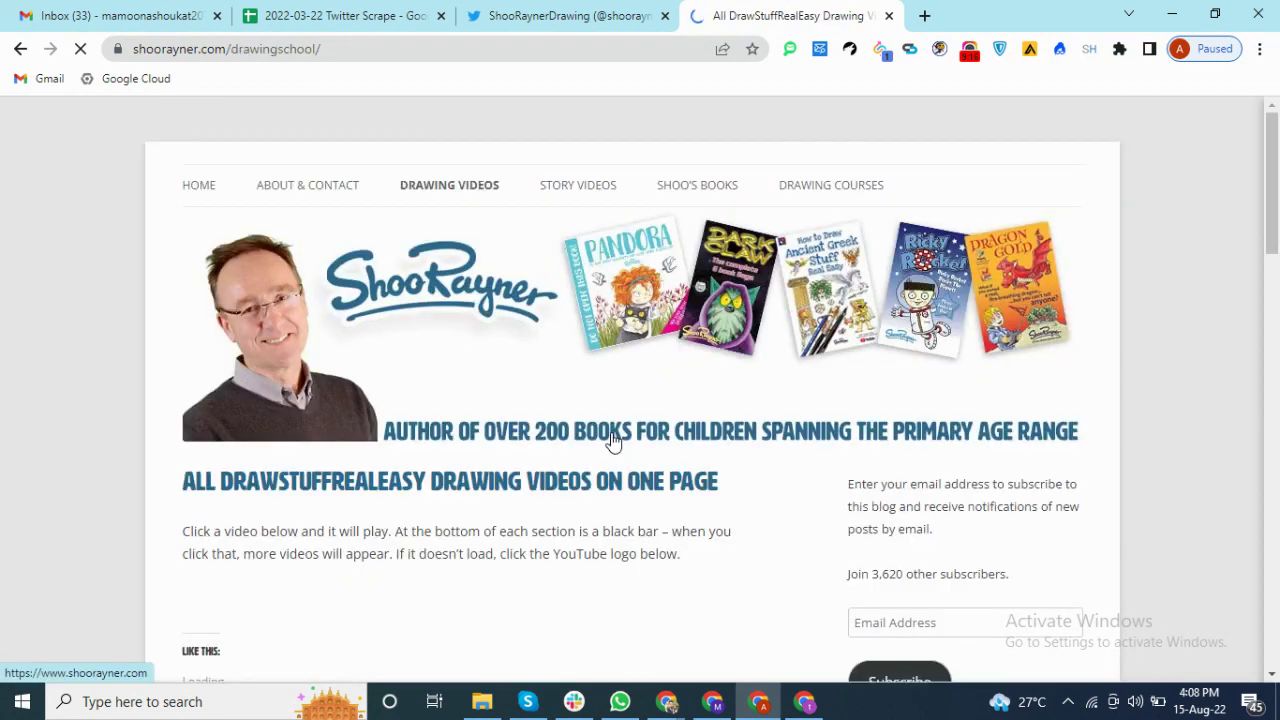
{"action": "scroll", "coordinate": [613, 440], "scroll_direction": "down", "scroll_amount": 10}
{"action": "scroll", "coordinate": [613, 440], "scroll_direction": "up", "scroll_amount": 12}
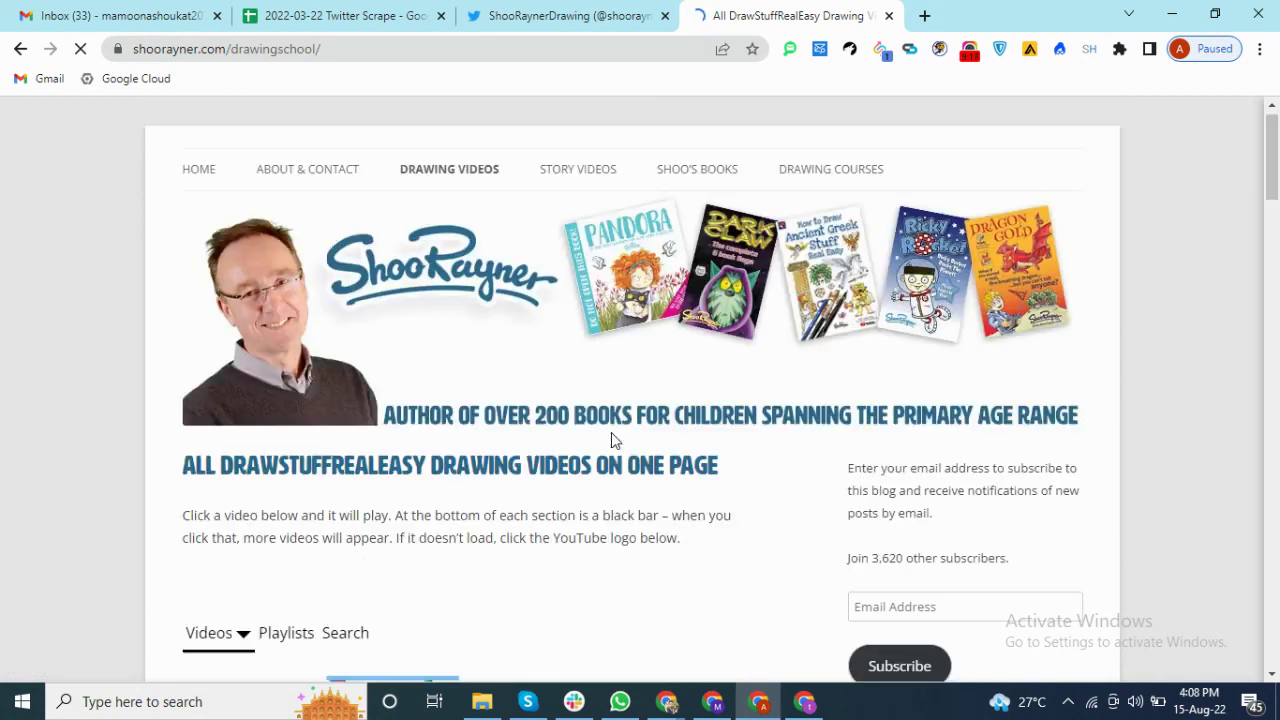
{"action": "scroll", "coordinate": [594, 544], "scroll_direction": "down", "scroll_amount": 4}
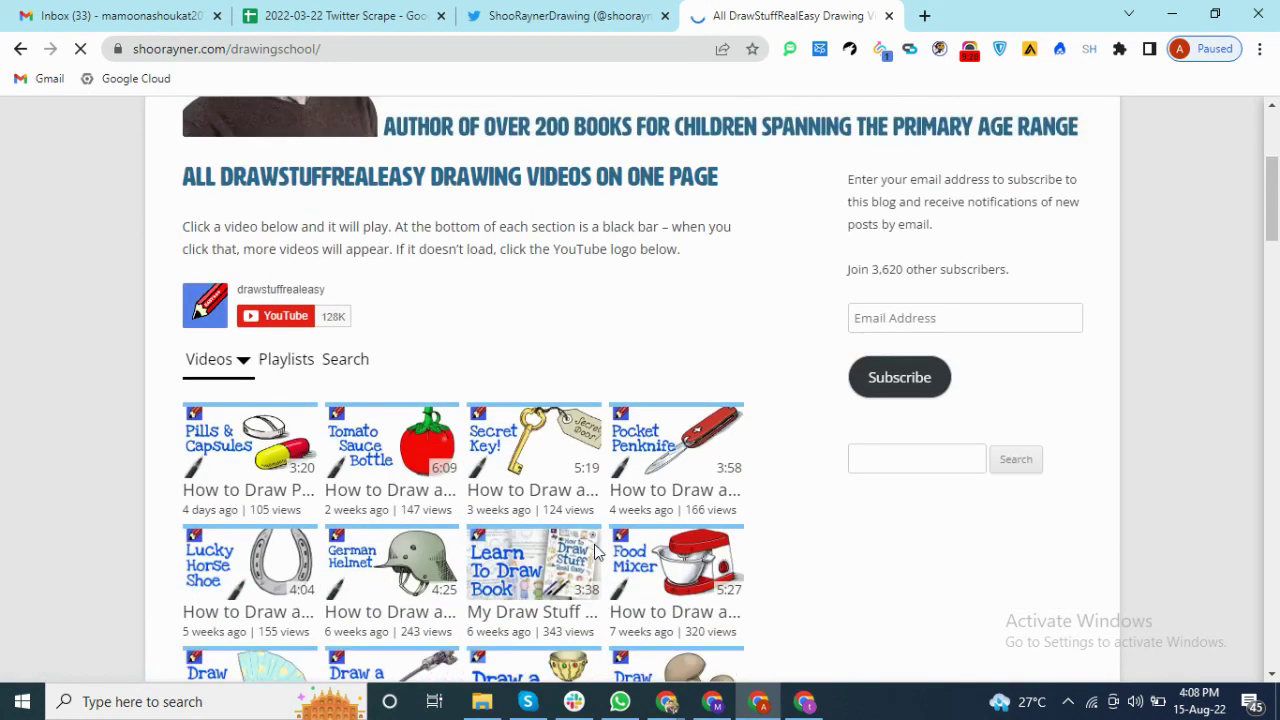
- Search Google for the display name highlighted on the author's Twitter profile
{"action": "left_click", "coordinate": [572, 12]}
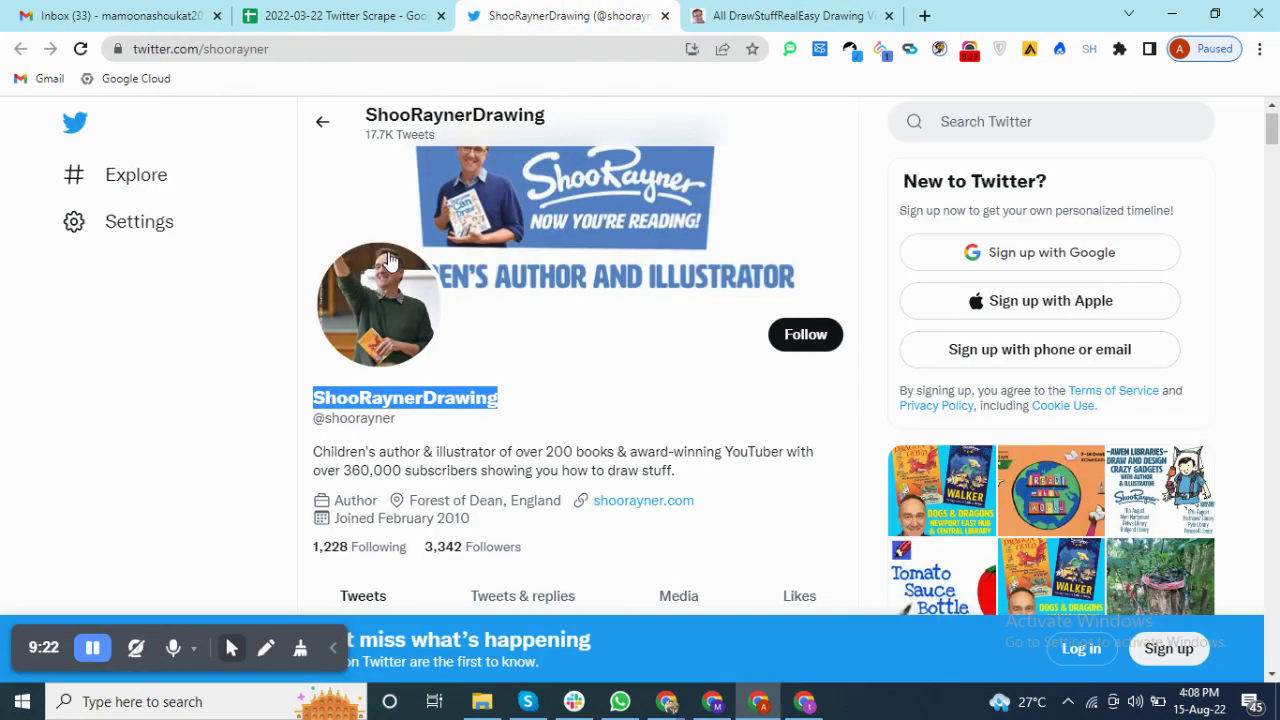
{"action": "right_click", "coordinate": [439, 401]}
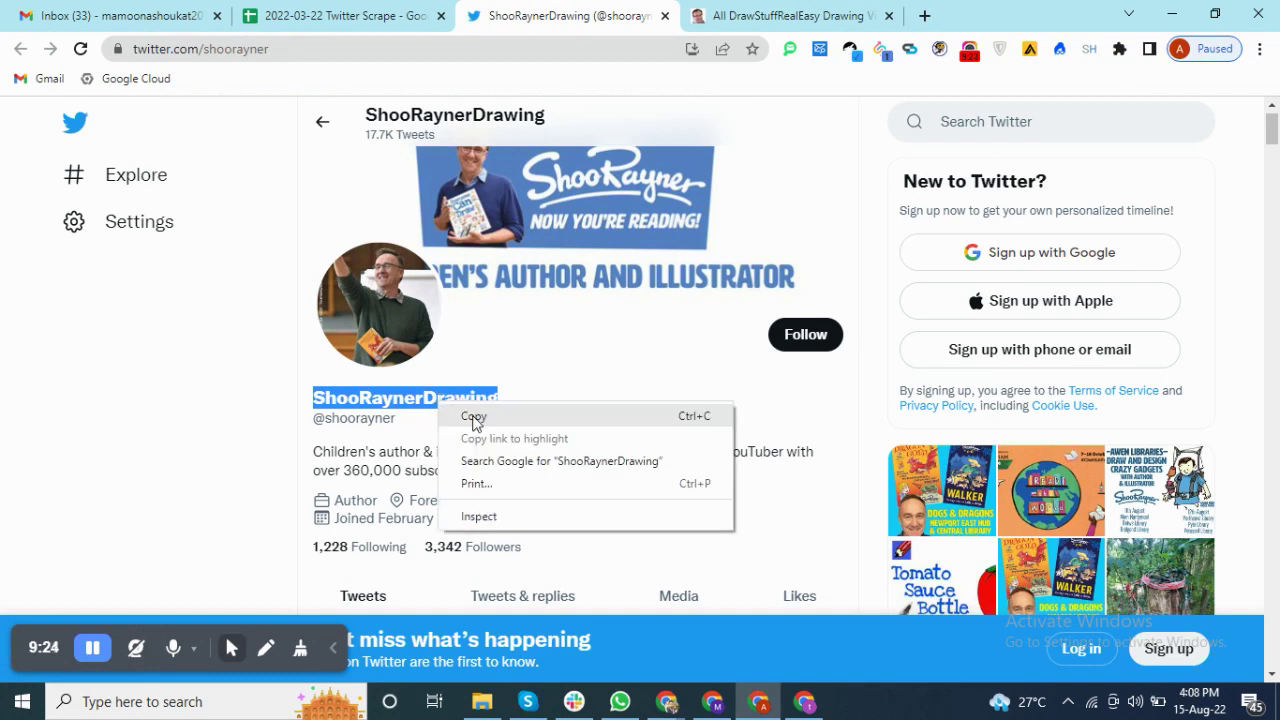
{"action": "left_click", "coordinate": [530, 461]}
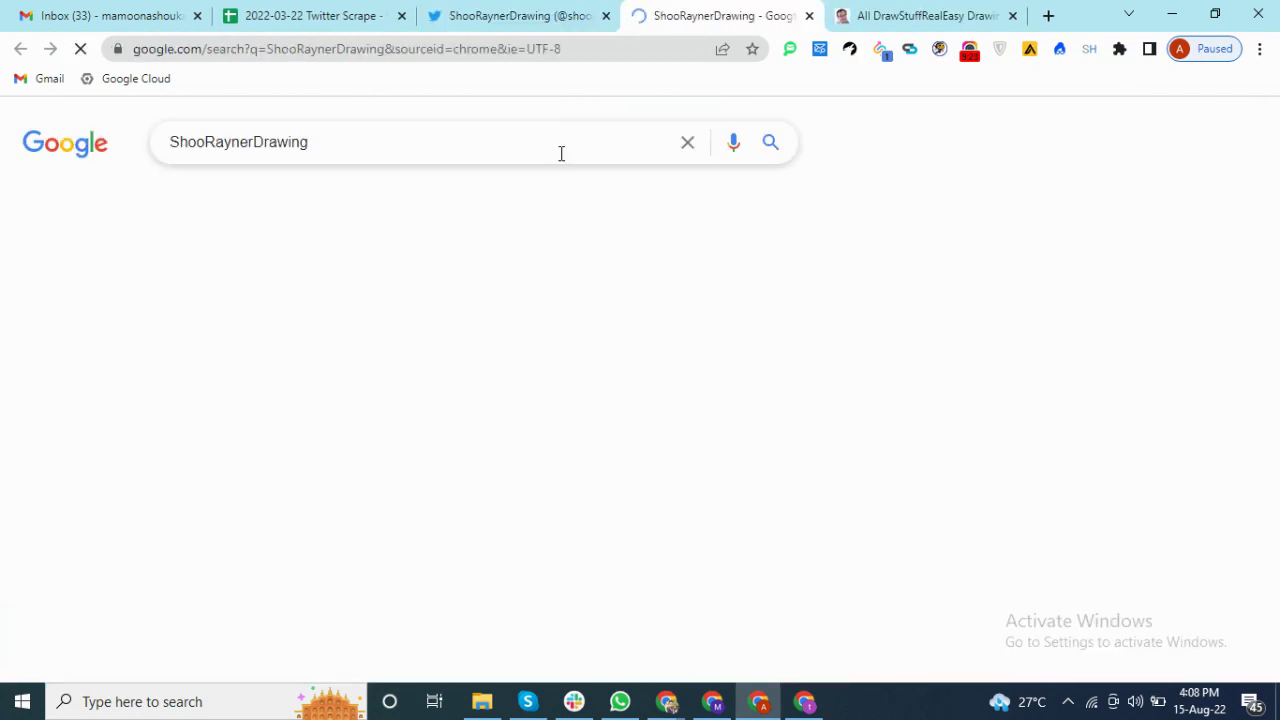
{"action": "left_click", "coordinate": [543, 12]}
{"action": "left_click", "coordinate": [697, 12]}
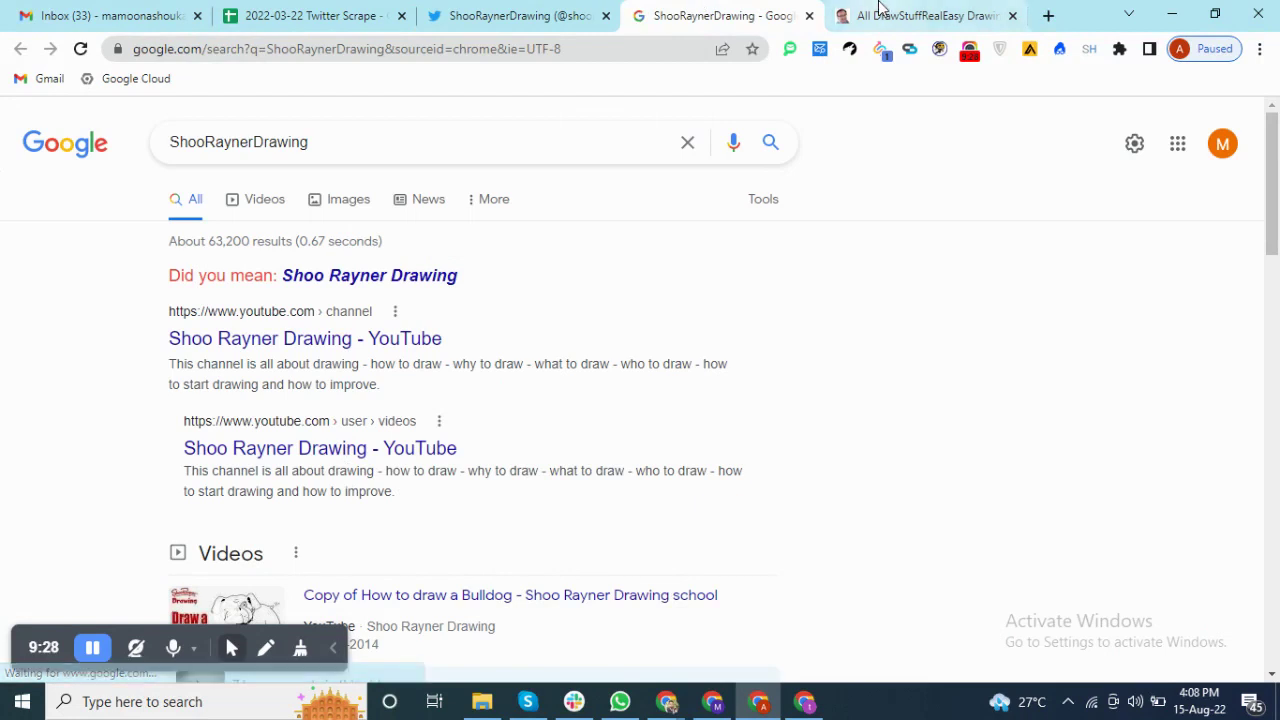
{"action": "left_click", "coordinate": [920, 14]}
{"action": "left_click", "coordinate": [725, 12]}
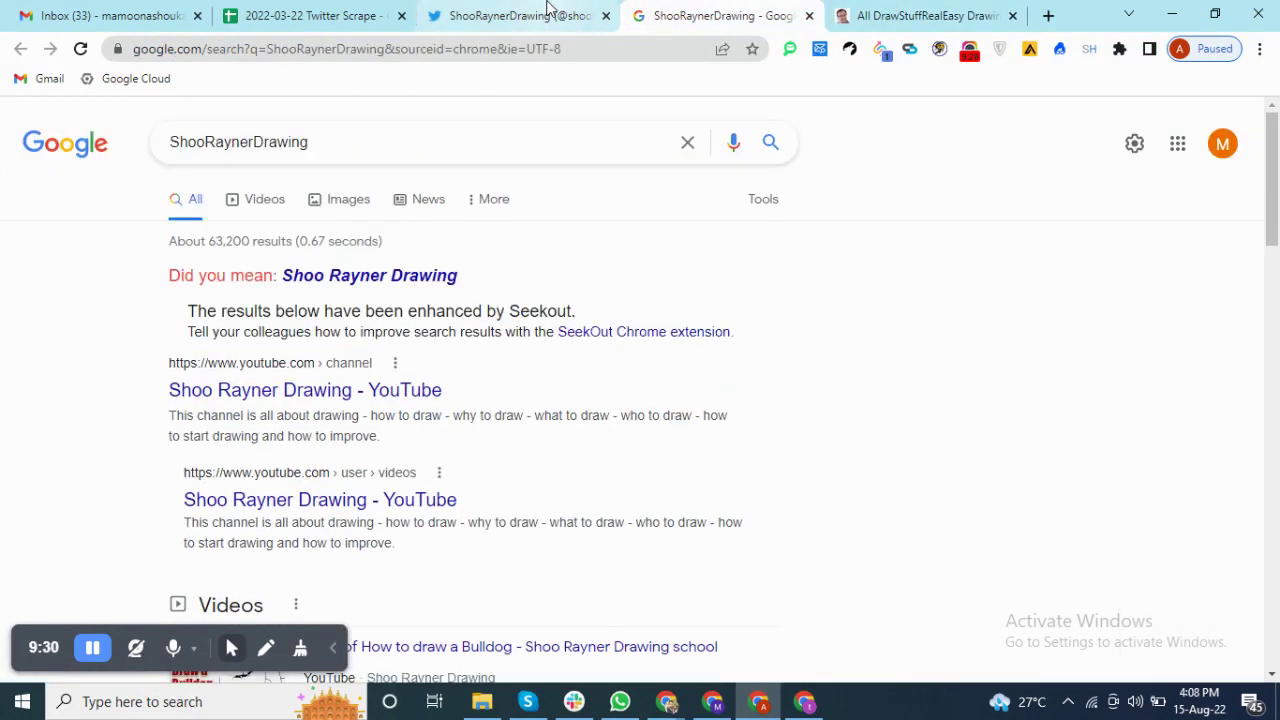
- Review the Twitter bio, highlighting the display name, "Children's author" and the passage about 200 books and the award-winning YouTuber
{"action": "left_click", "coordinate": [512, 12]}
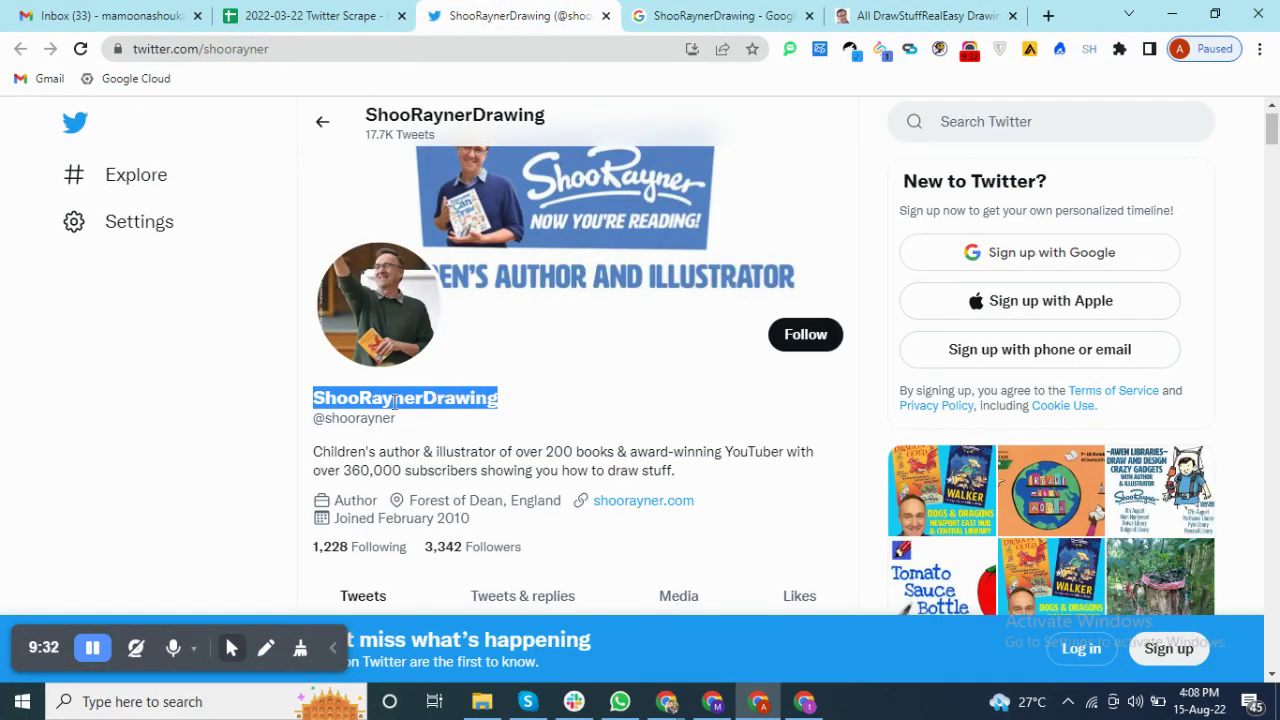
{"action": "left_click_drag", "start_coordinate": [315, 397], "coordinate": [483, 397]}
{"action": "left_click_drag", "start_coordinate": [422, 451], "coordinate": [313, 456]}
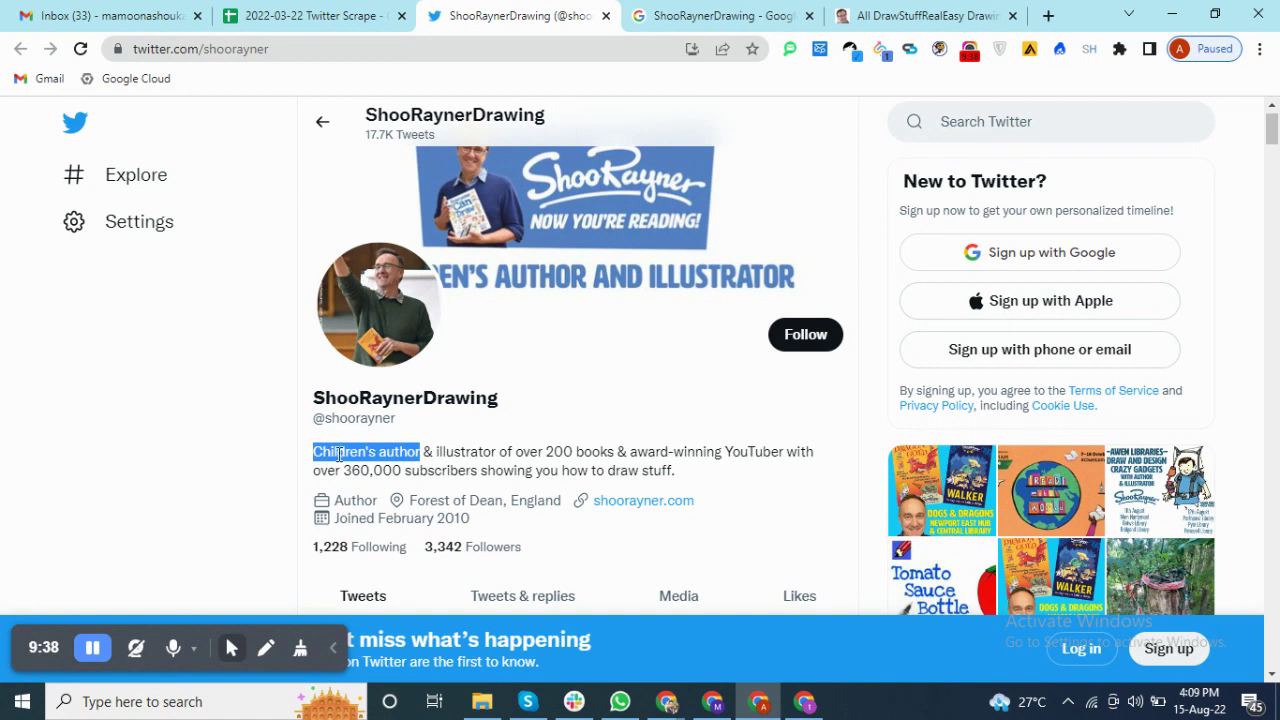
{"action": "left_click", "coordinate": [444, 455]}
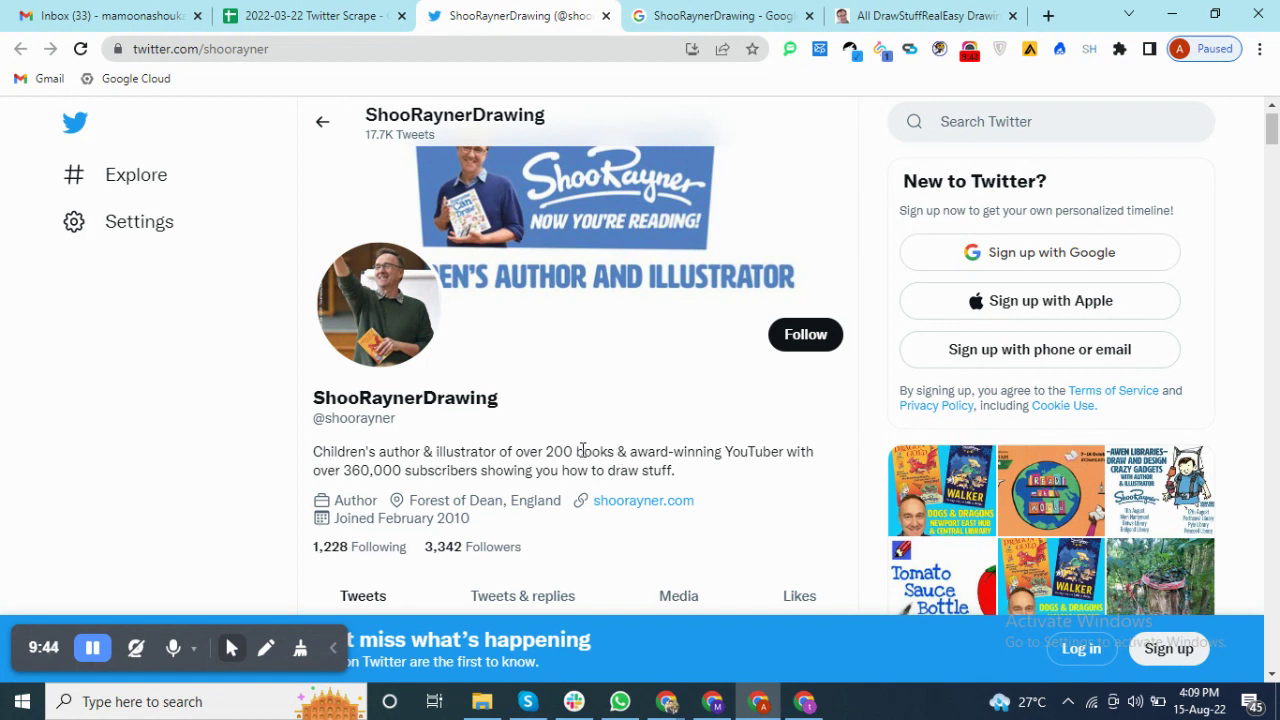
{"action": "left_click_drag", "start_coordinate": [548, 452], "coordinate": [739, 447]}
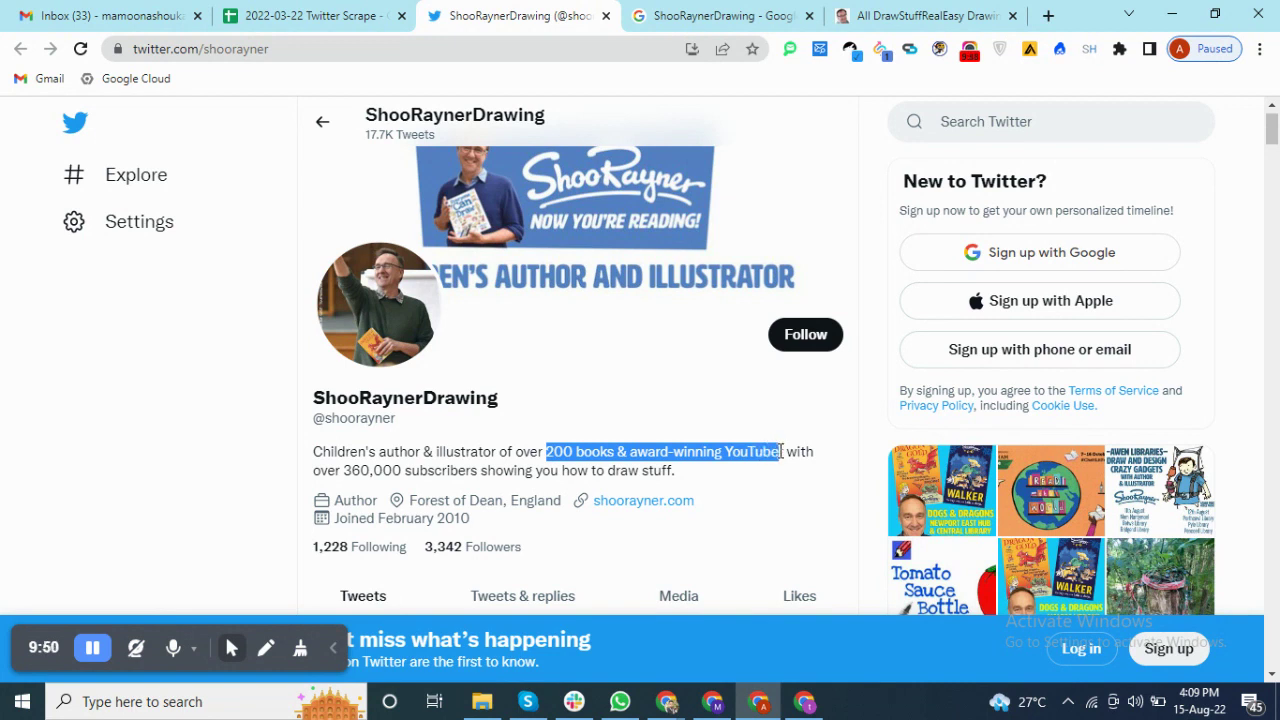
{"action": "left_click", "coordinate": [783, 451]}
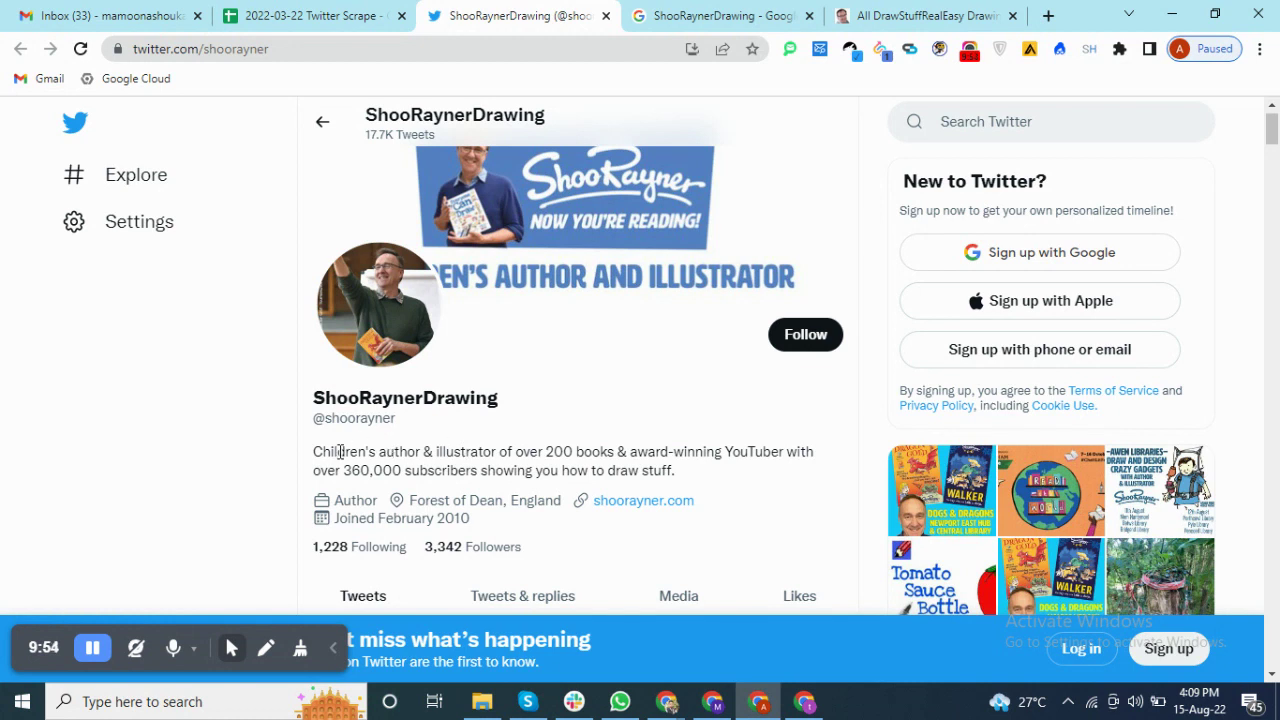
{"action": "left_click_drag", "start_coordinate": [316, 451], "coordinate": [421, 450]}
{"action": "left_click_drag", "start_coordinate": [314, 398], "coordinate": [491, 397]}
- Open the author's YouTube channel from the first Google result in a separate tab and view it
{"action": "left_click", "coordinate": [655, 15]}
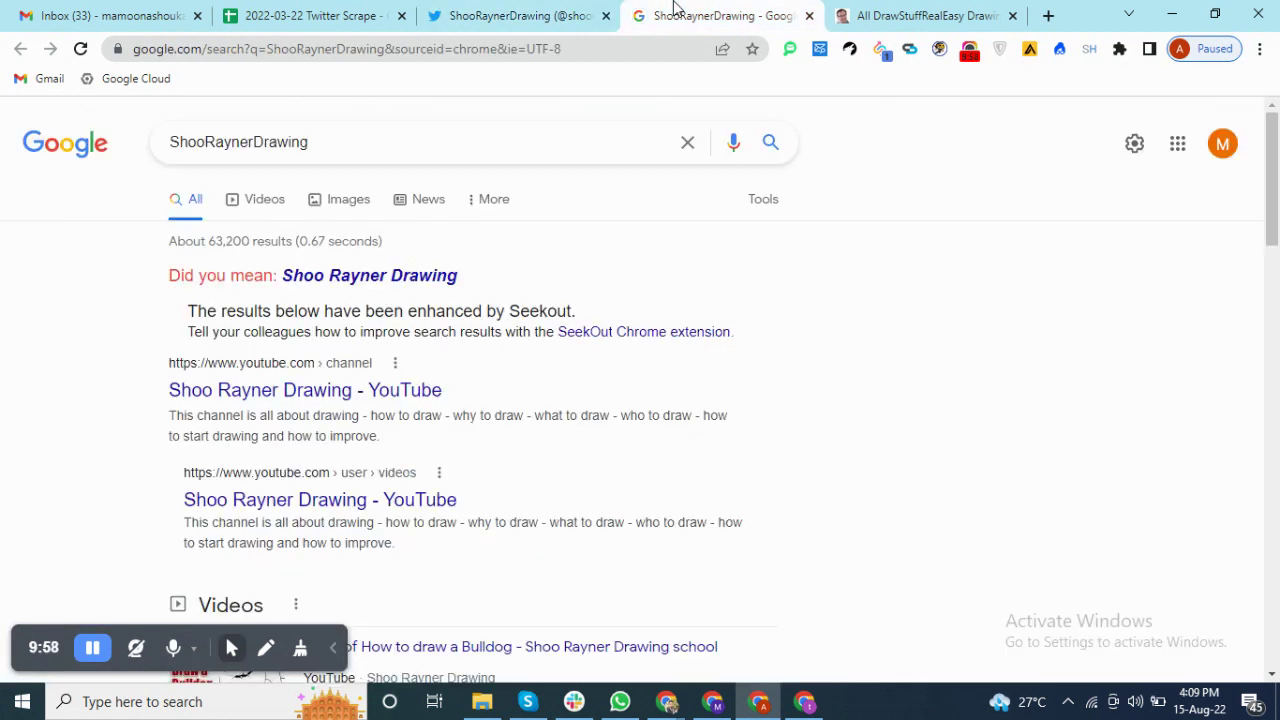
{"action": "middle_click", "coordinate": [320, 400]}
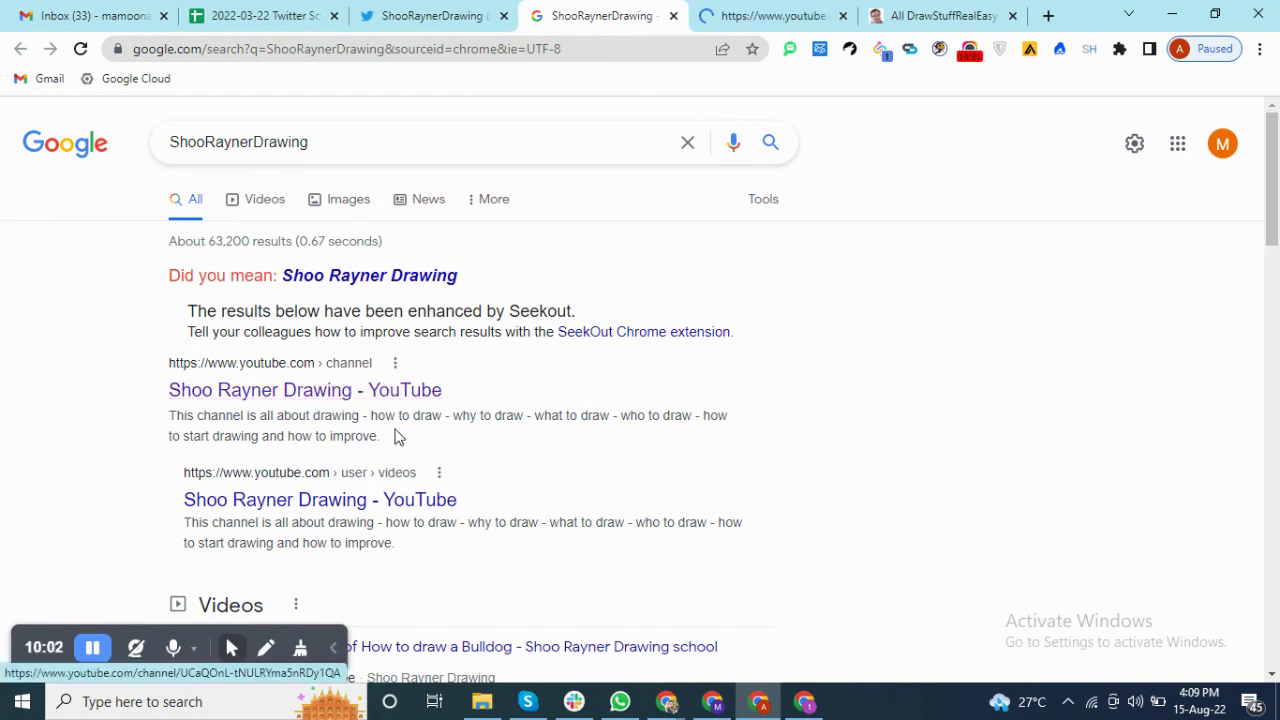
{"action": "scroll", "coordinate": [386, 403], "scroll_direction": "down", "scroll_amount": 1}
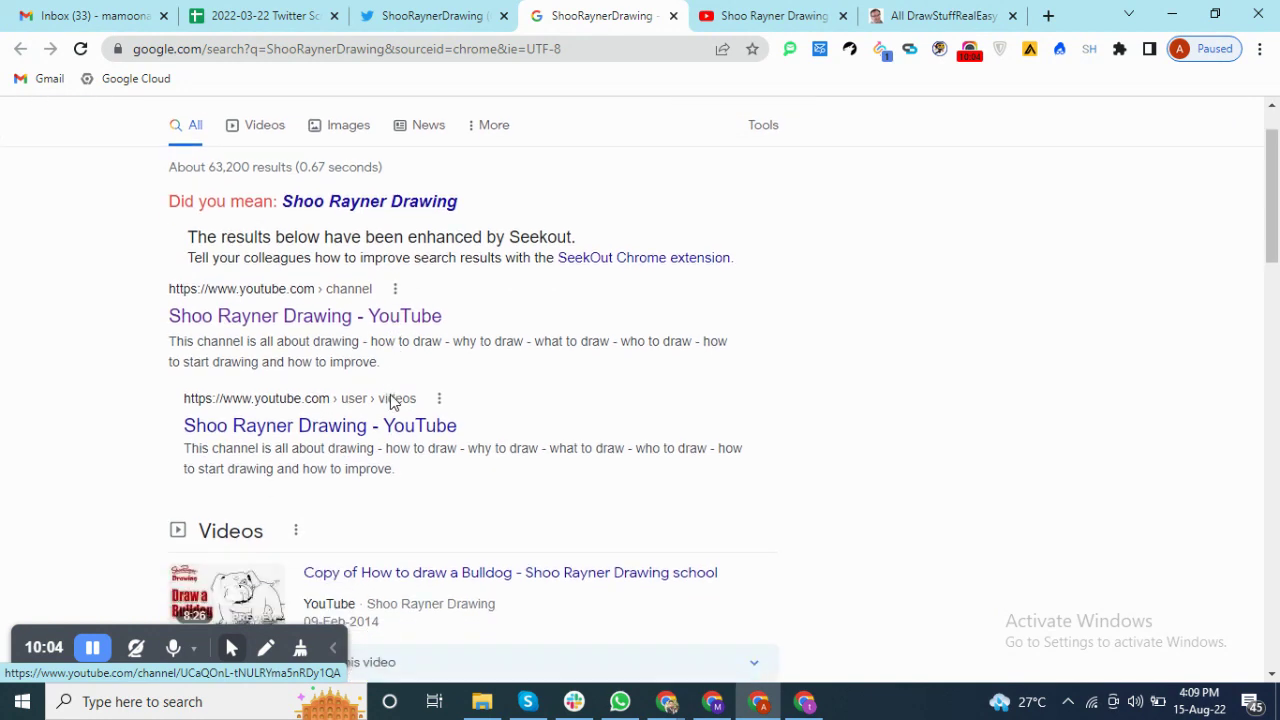
{"action": "scroll", "coordinate": [390, 400], "scroll_direction": "down", "scroll_amount": 1}
{"action": "left_click", "coordinate": [752, 28]}
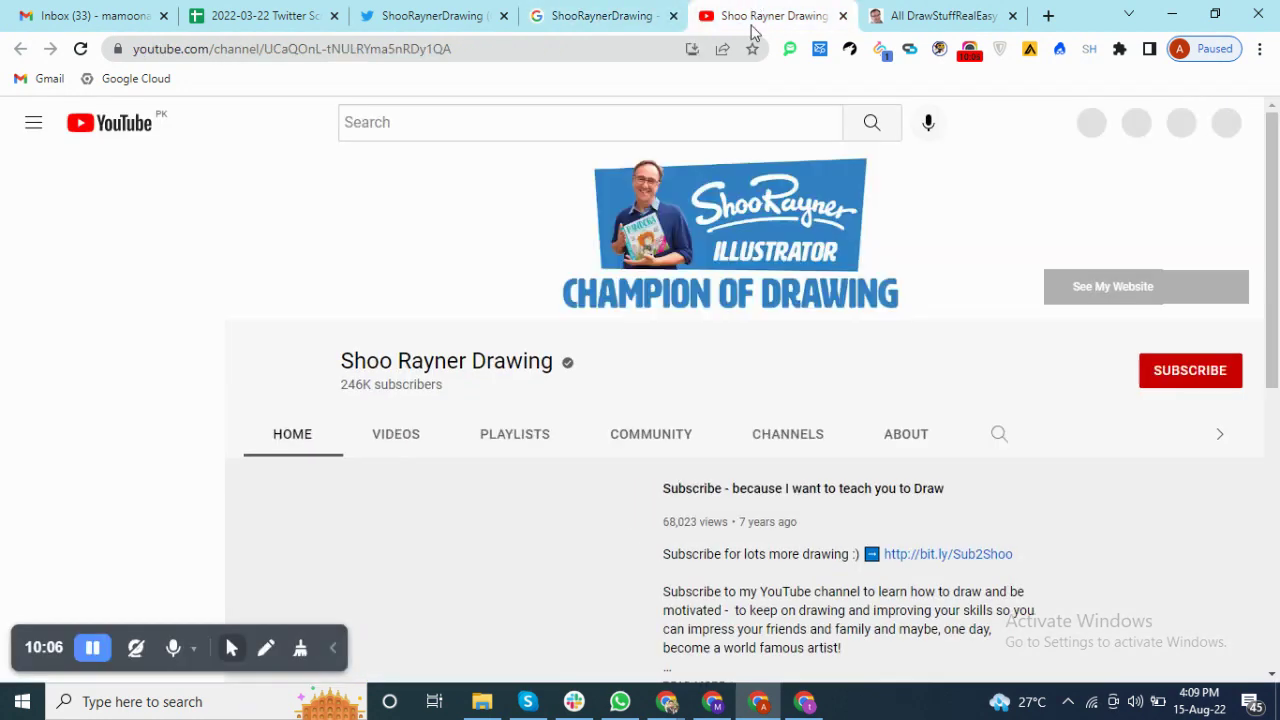
{"action": "left_click", "coordinate": [423, 15]}
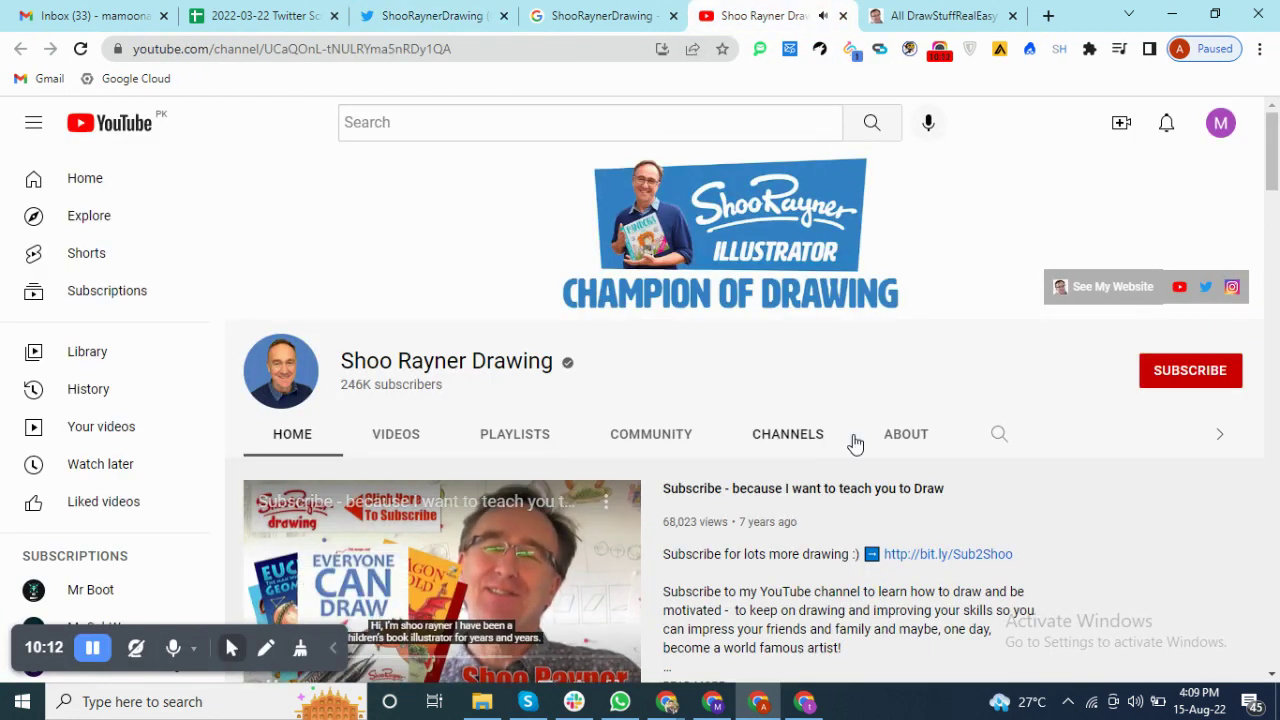
- Open the channel's About page and reveal the business inquiries e-mail address by completing the "I'm not a robot" check
{"action": "left_click", "coordinate": [906, 445]}
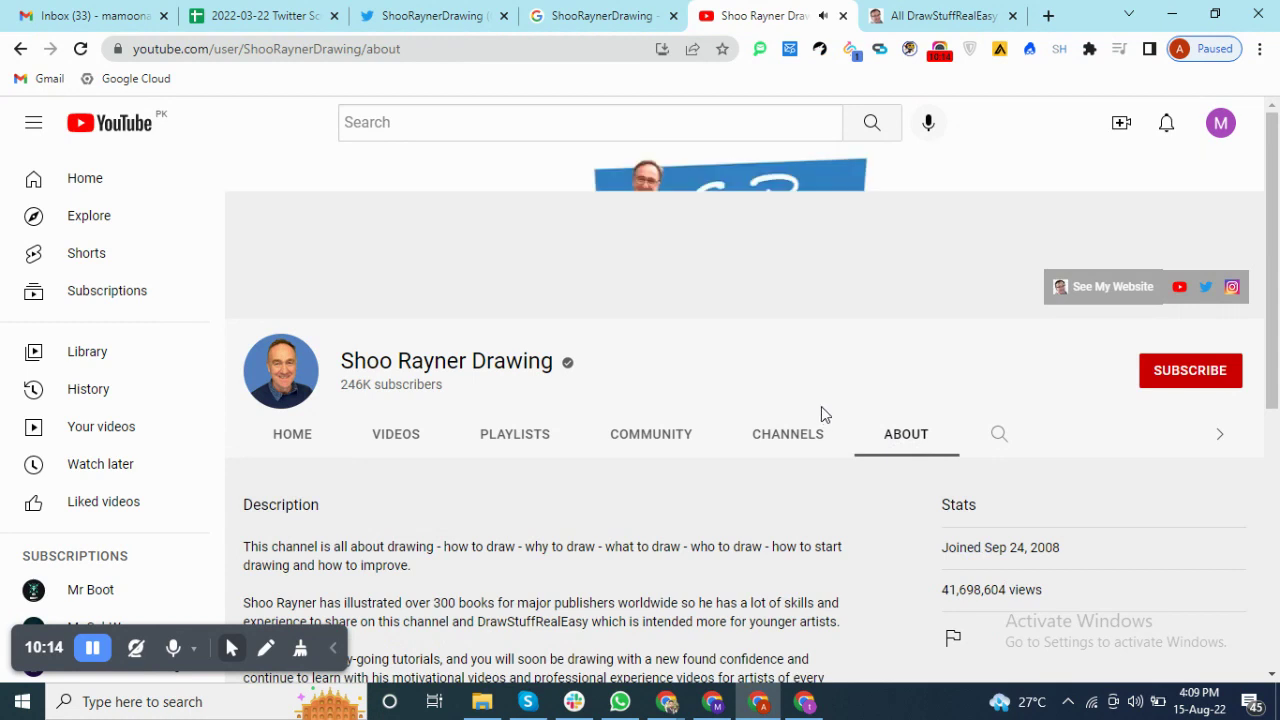
{"action": "scroll", "coordinate": [911, 443], "scroll_direction": "down", "scroll_amount": 5}
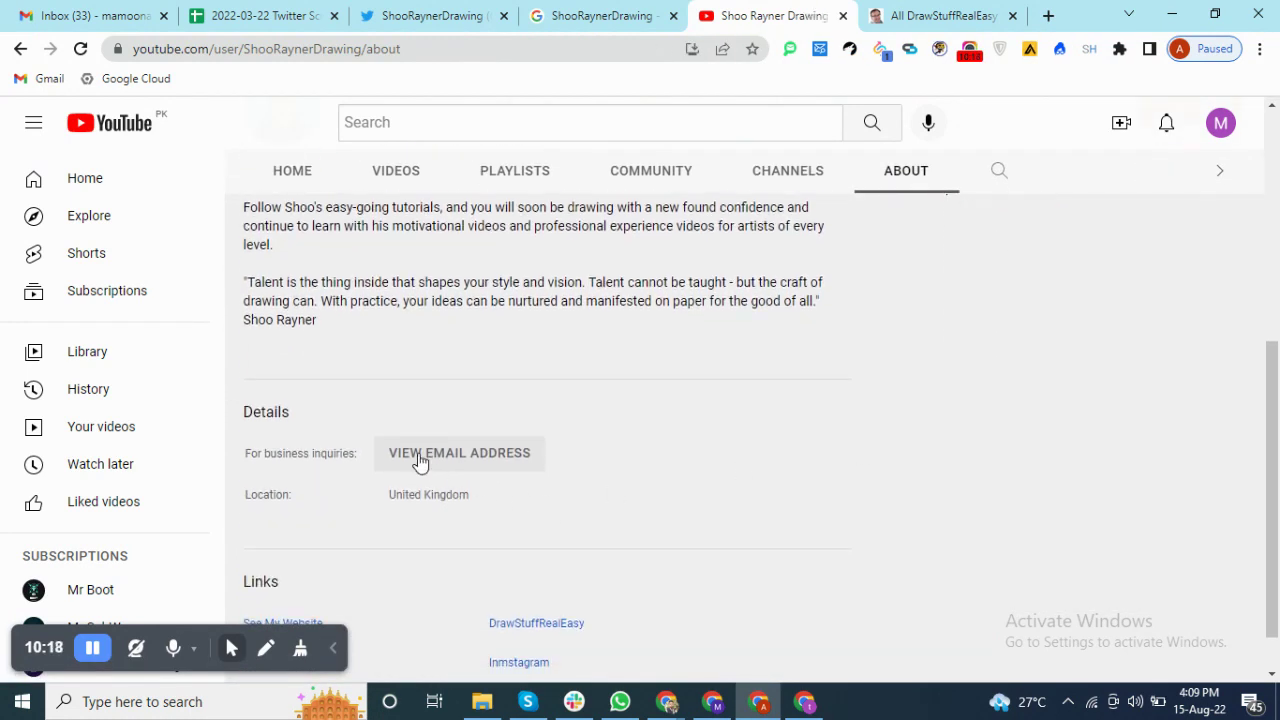
{"action": "left_click", "coordinate": [420, 458]}
{"action": "left_click", "coordinate": [416, 471]}
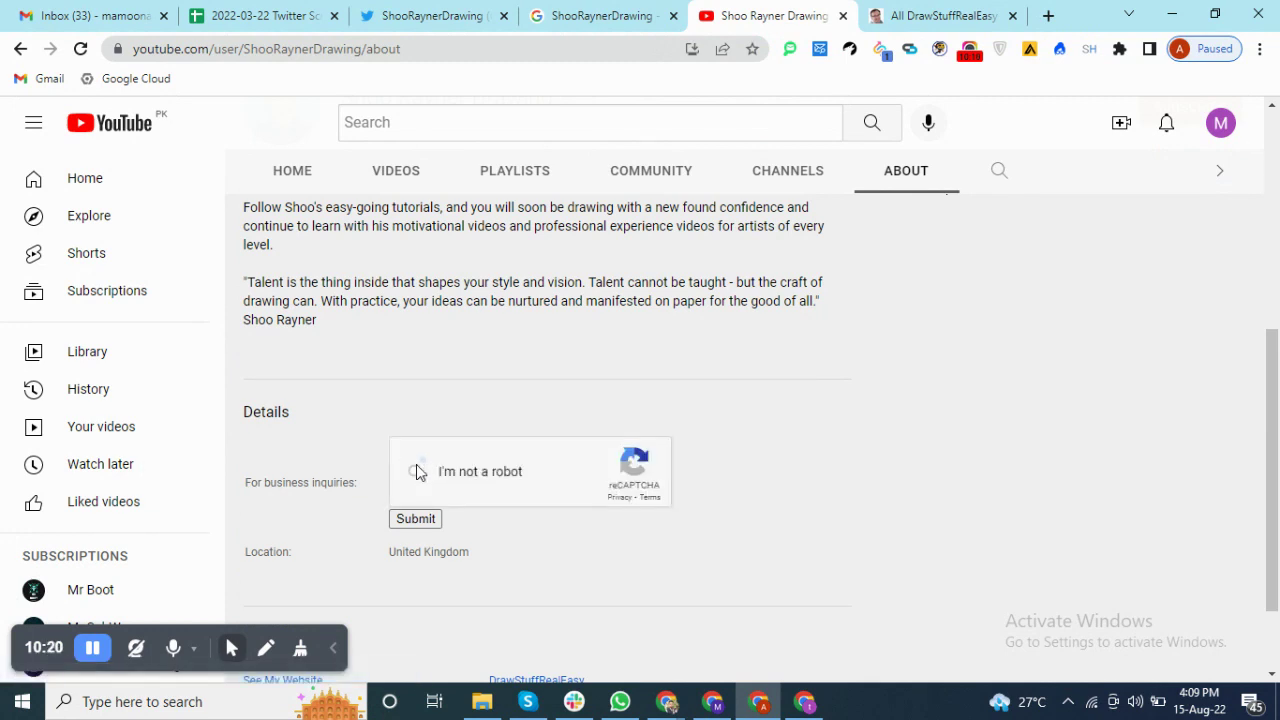
{"action": "left_click", "coordinate": [427, 522]}
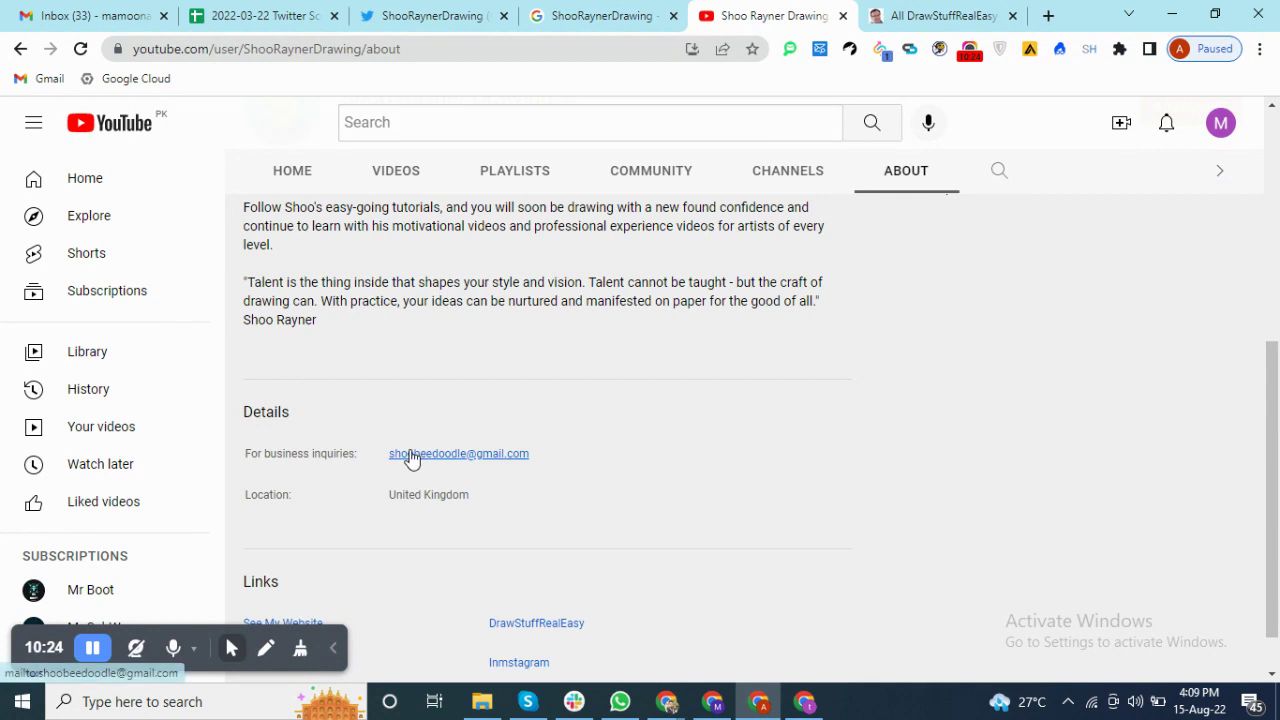
- Copy the business inquiries e-mail address from YouTube and paste it into Email cell I4 of the Twitter Scrape spreadsheet
{"action": "left_click_drag", "start_coordinate": [390, 452], "coordinate": [536, 456]}
{"action": "key", "text": "ctrl+c"}
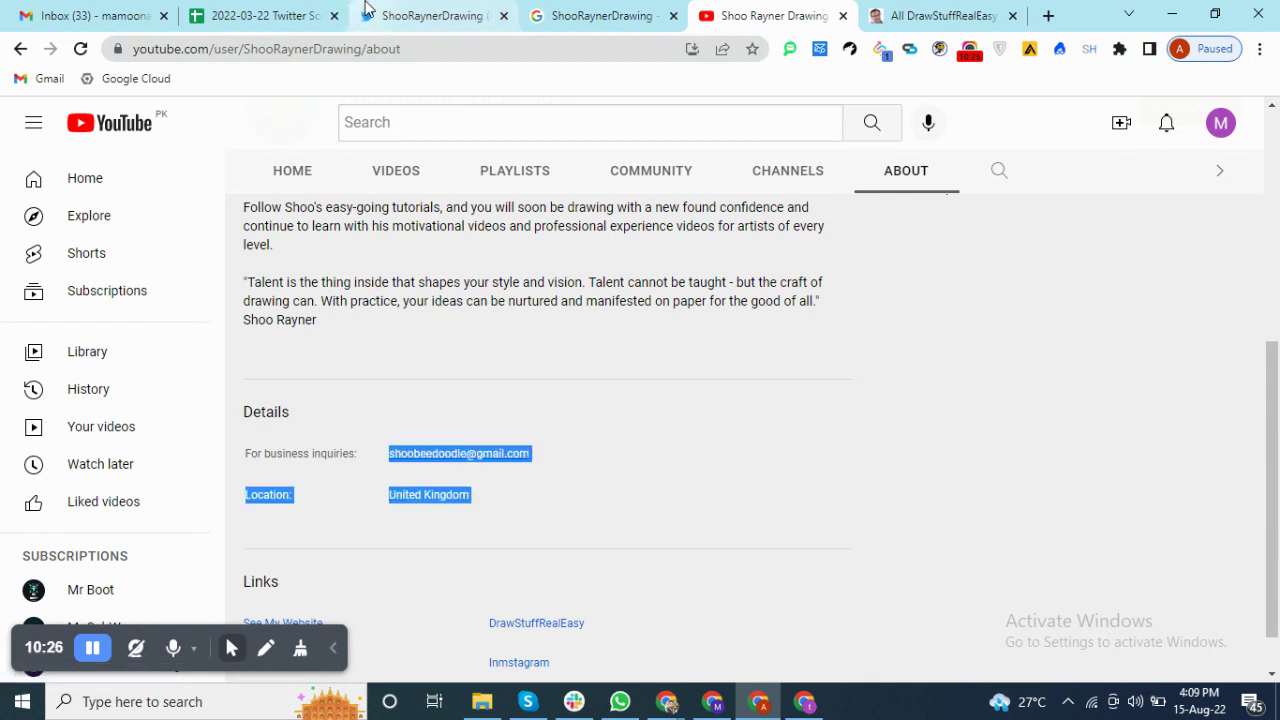
{"action": "left_click", "coordinate": [255, 15]}
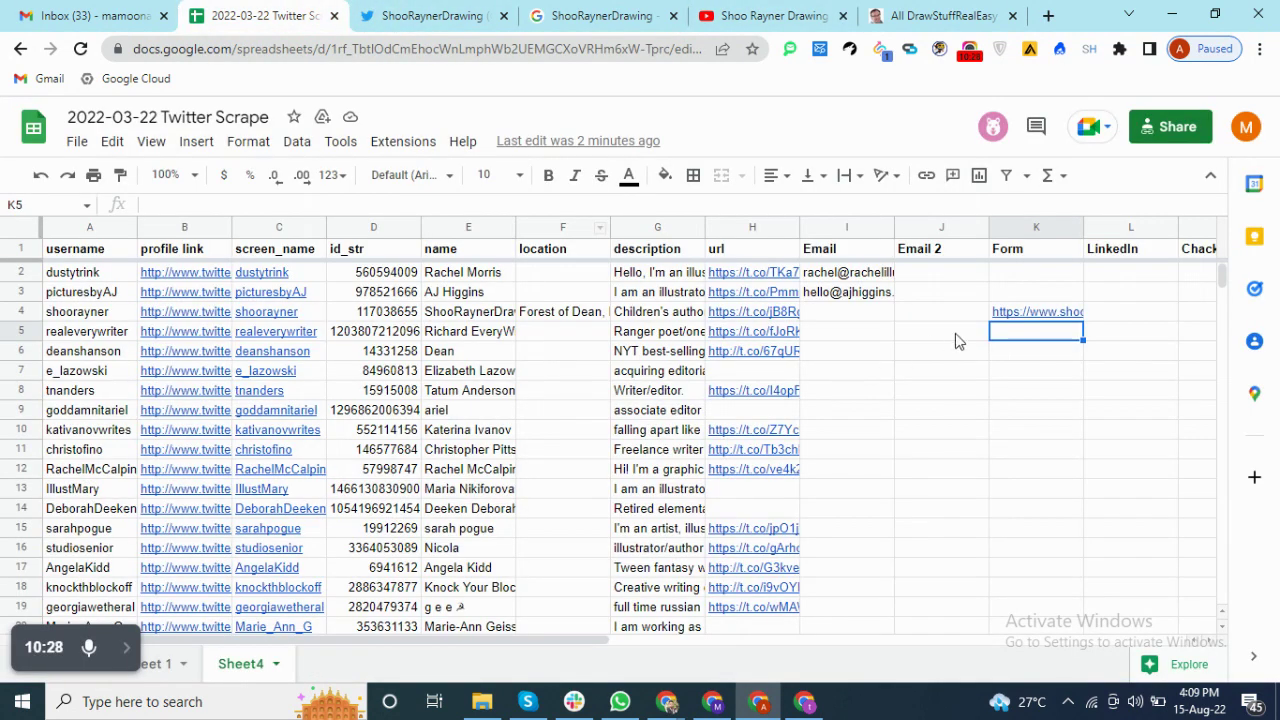
{"action": "left_click", "coordinate": [856, 320]}
{"action": "key", "text": "ctrl+v"}
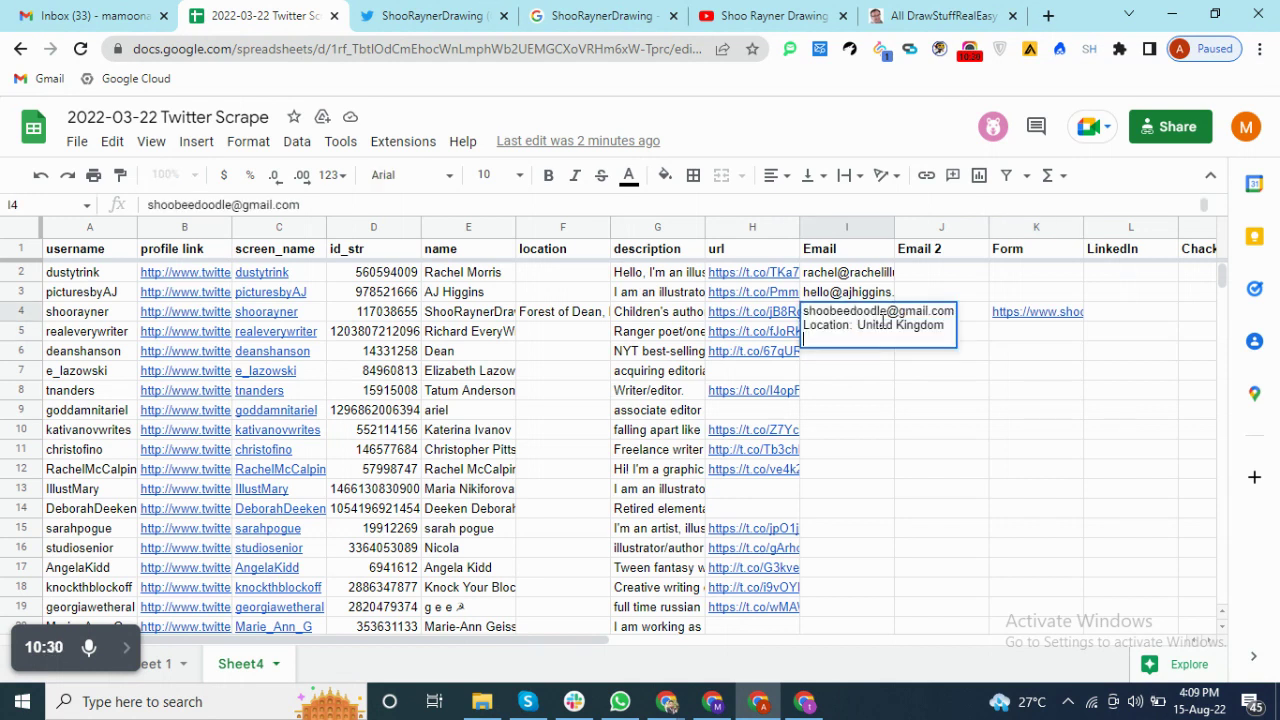
- Remove the pasted location text and the extra line breaks from cell I4, leaving only the e-mail address
{"action": "left_click_drag", "start_coordinate": [948, 324], "coordinate": [803, 325]}
{"action": "key", "text": "BackSpace"}
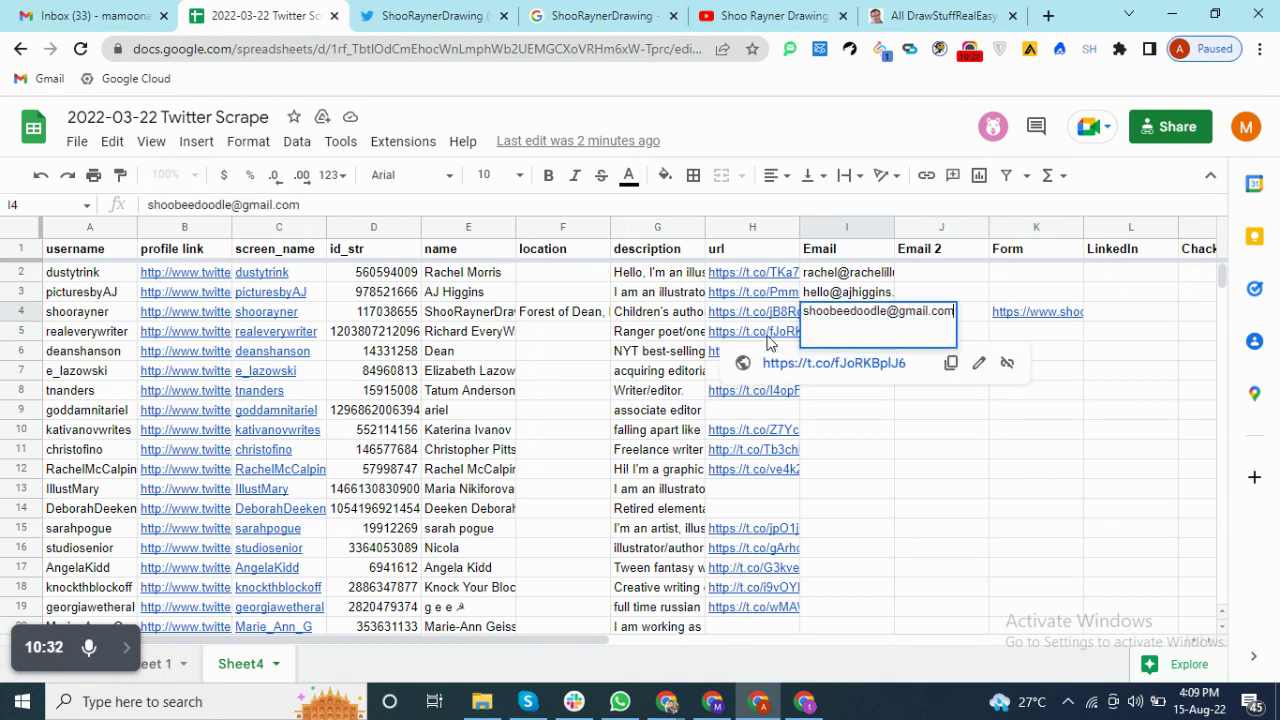
{"action": "left_click", "coordinate": [1083, 411]}
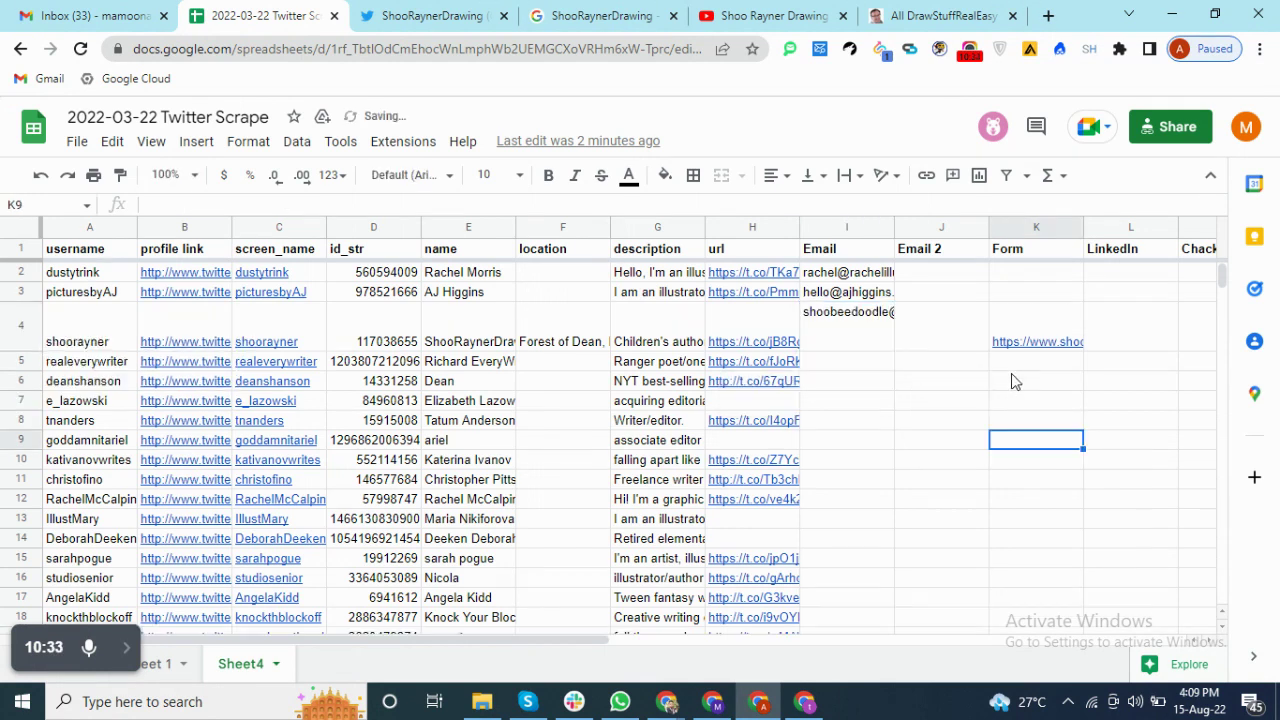
{"action": "double_click", "coordinate": [880, 336]}
{"action": "key", "text": "BackSpace"}
{"action": "key", "text": "Return"}
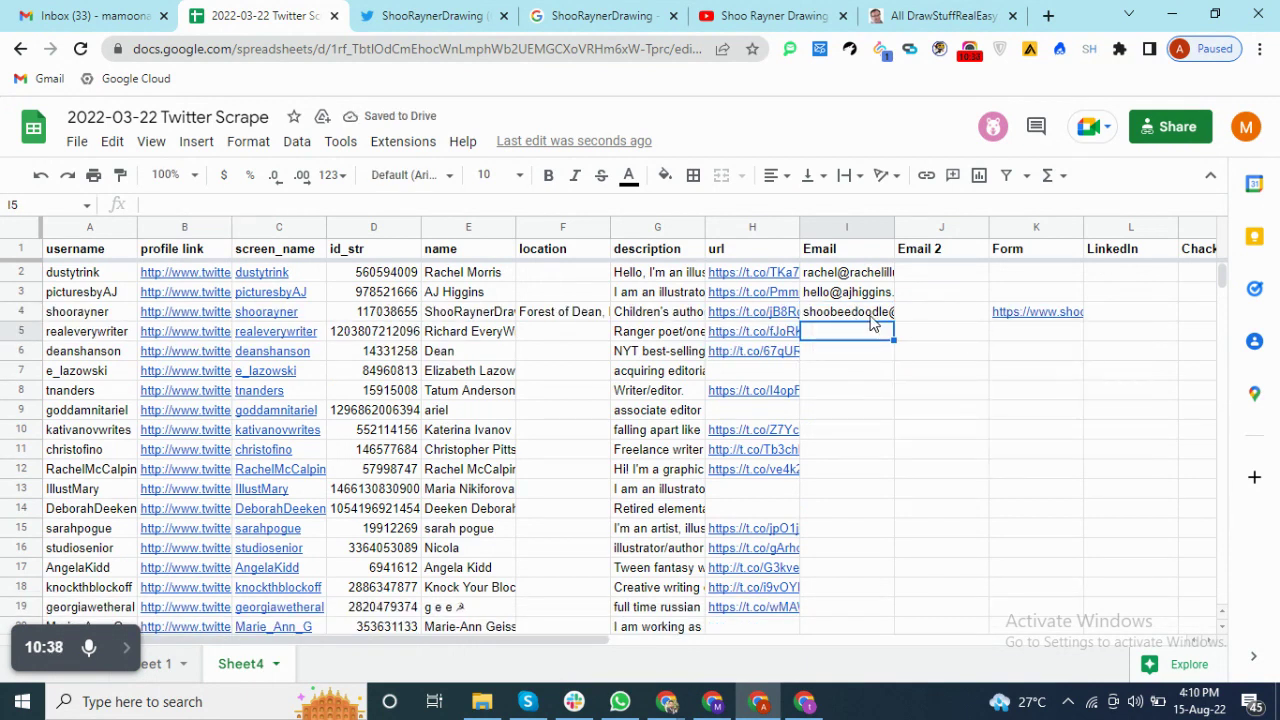
- Return to the YouTube channel's About page and examine its Details and Links sections
{"action": "left_click", "coordinate": [800, 8]}
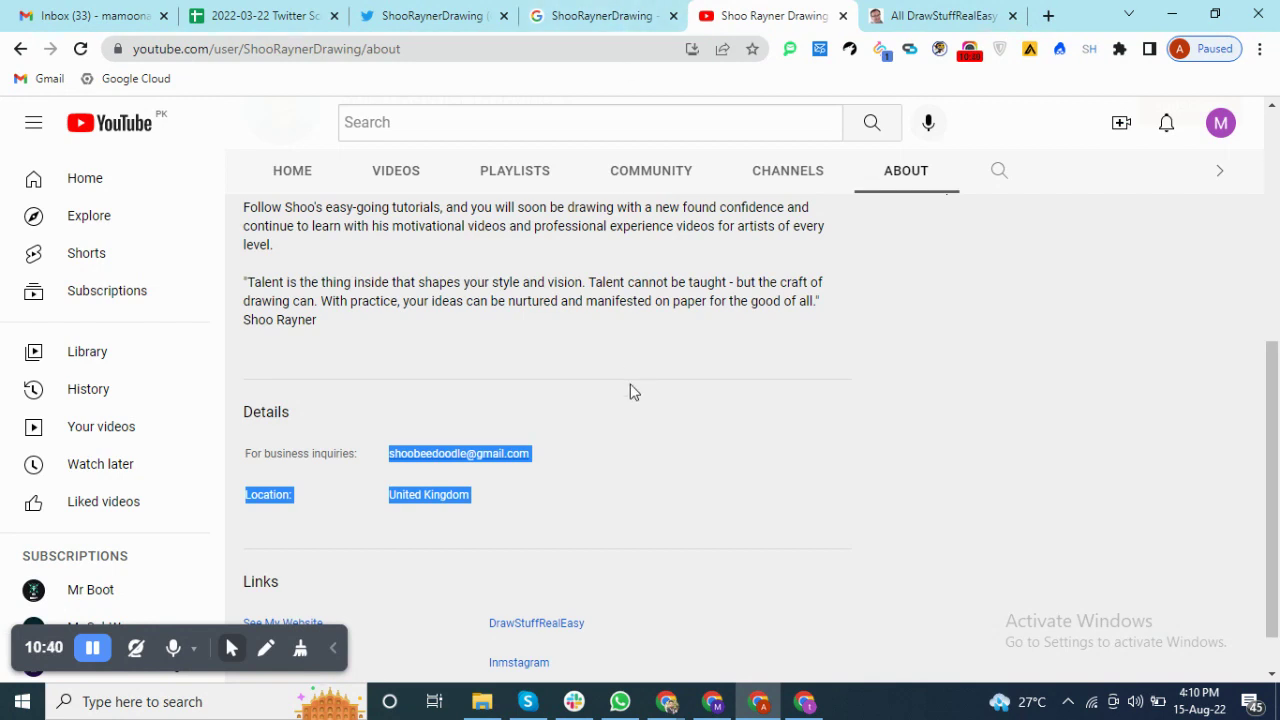
{"action": "scroll", "coordinate": [630, 392], "scroll_direction": "down", "scroll_amount": 1}
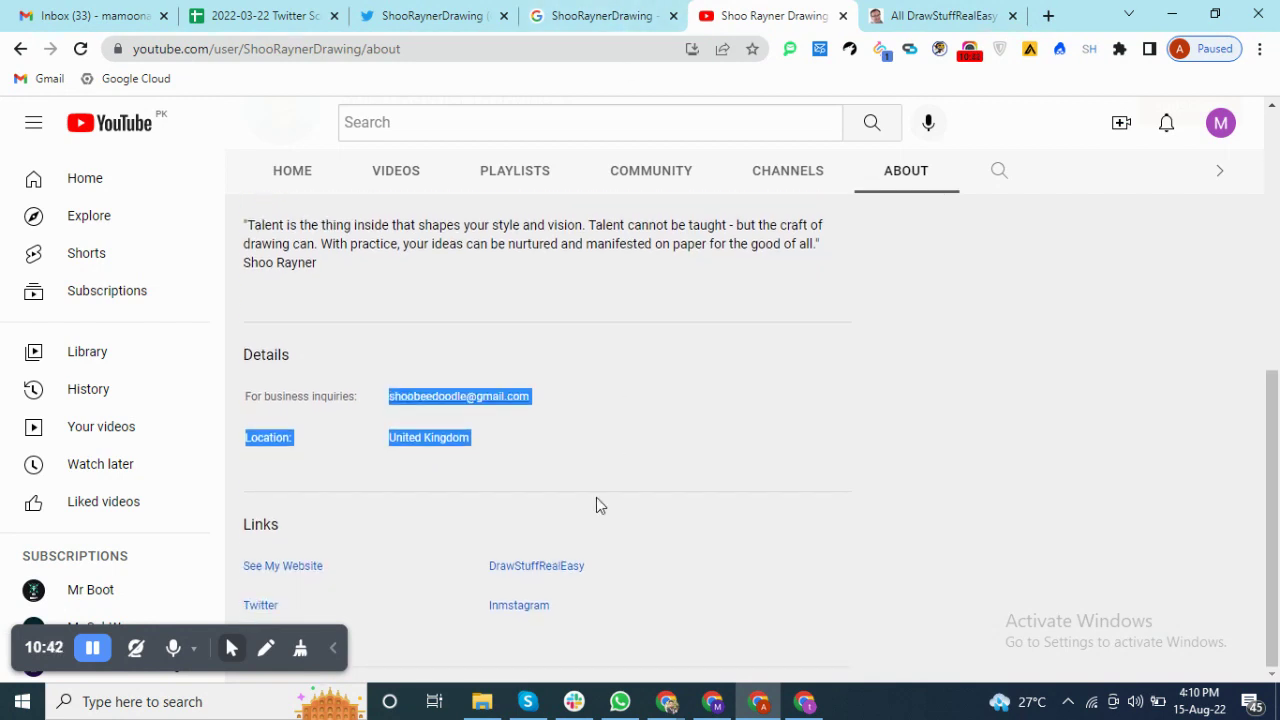
{"action": "scroll", "coordinate": [711, 371], "scroll_direction": "up", "scroll_amount": 5}
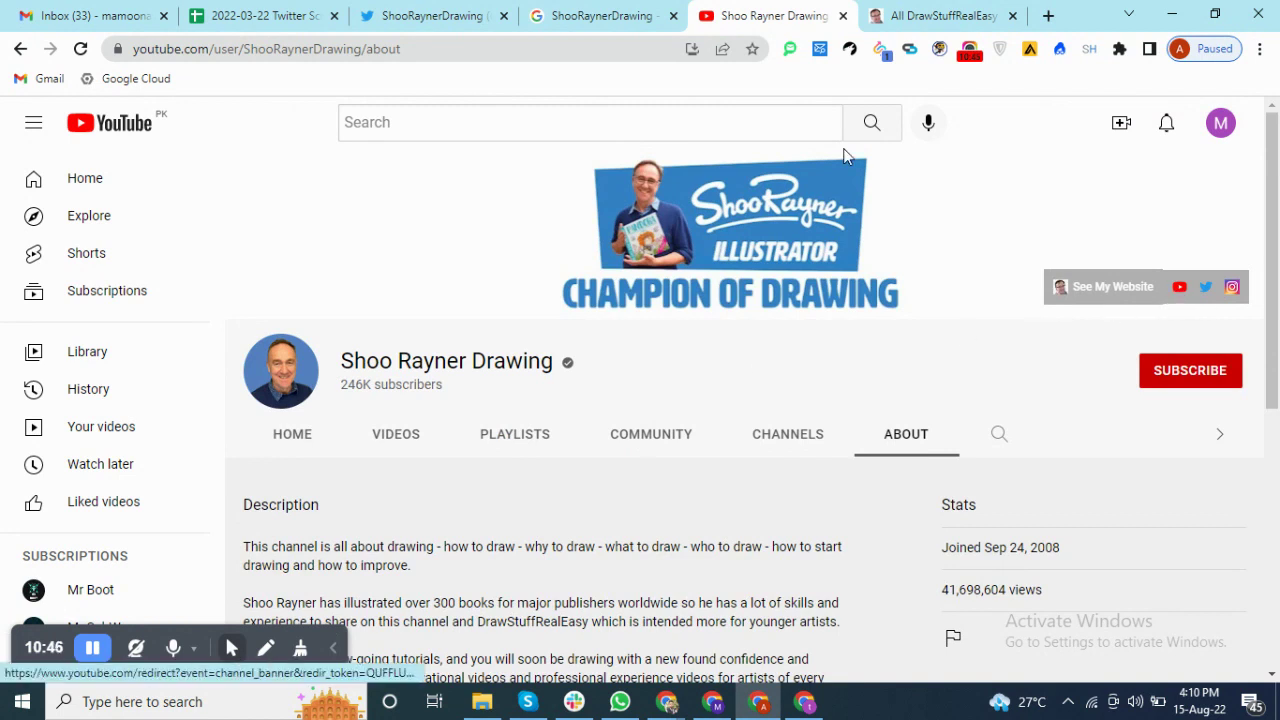
- Open the DrawStuffRealEasy channel linked in the YouTube banner, keeping the original channel's About page open in a separate tab
{"action": "left_click", "coordinate": [255, 15]}
{"action": "left_click", "coordinate": [790, 15]}
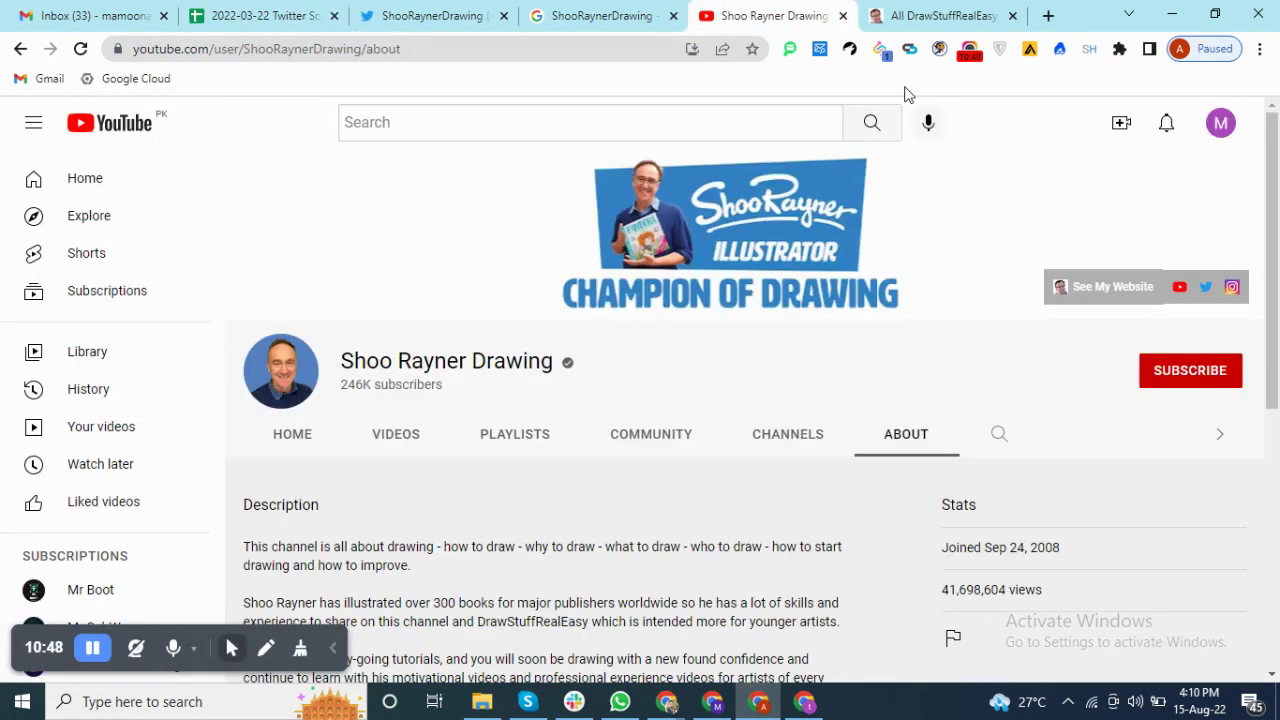
{"action": "left_click", "coordinate": [1180, 289]}
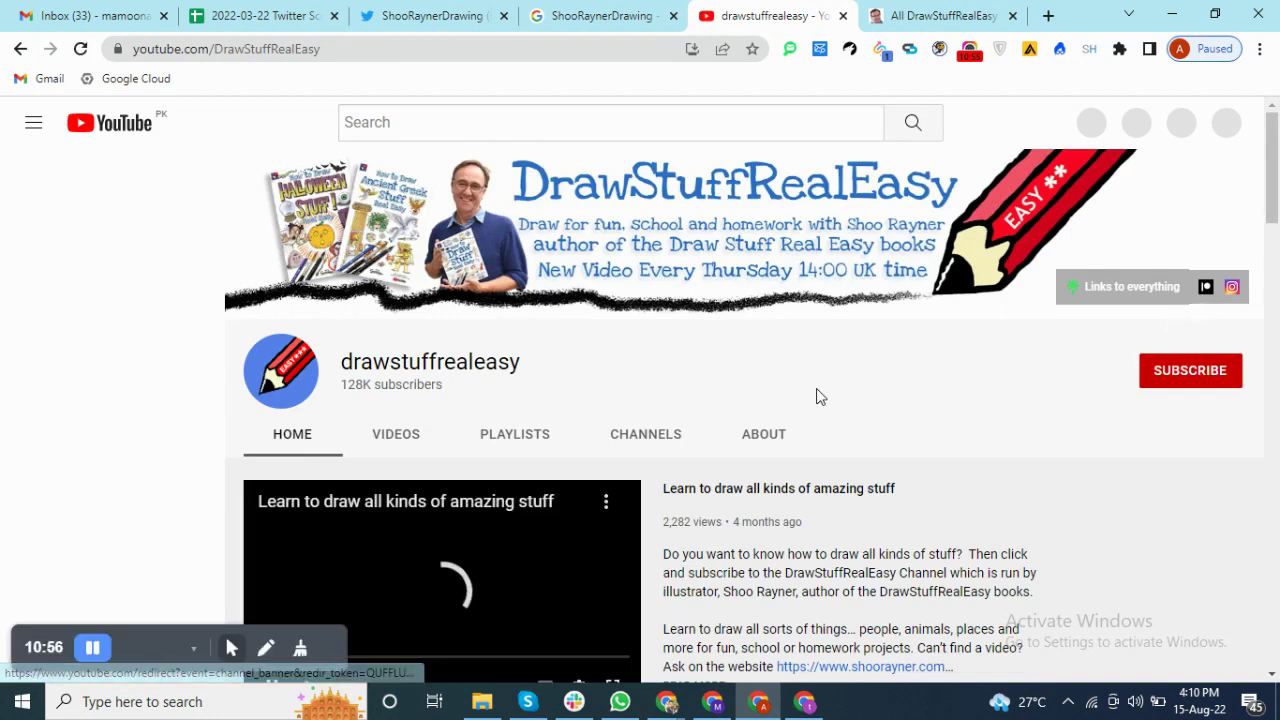
{"action": "middle_click", "coordinate": [18, 52]}
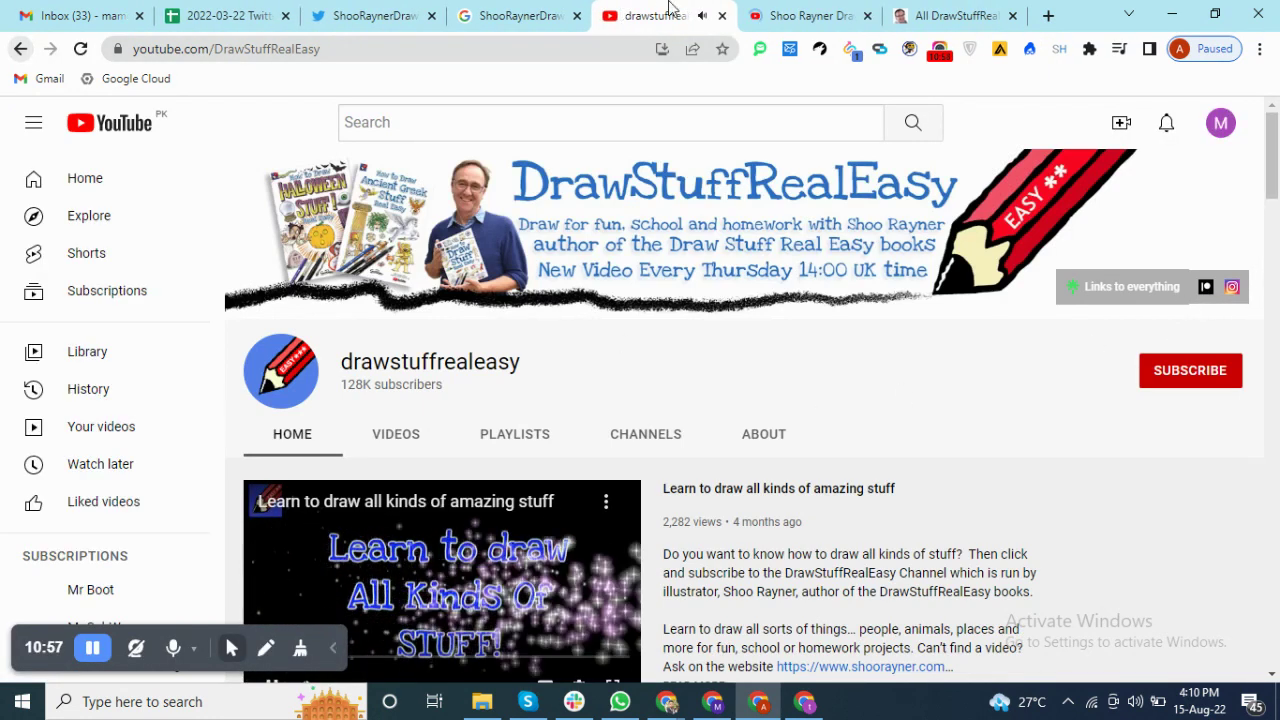
{"action": "left_click", "coordinate": [800, 15]}
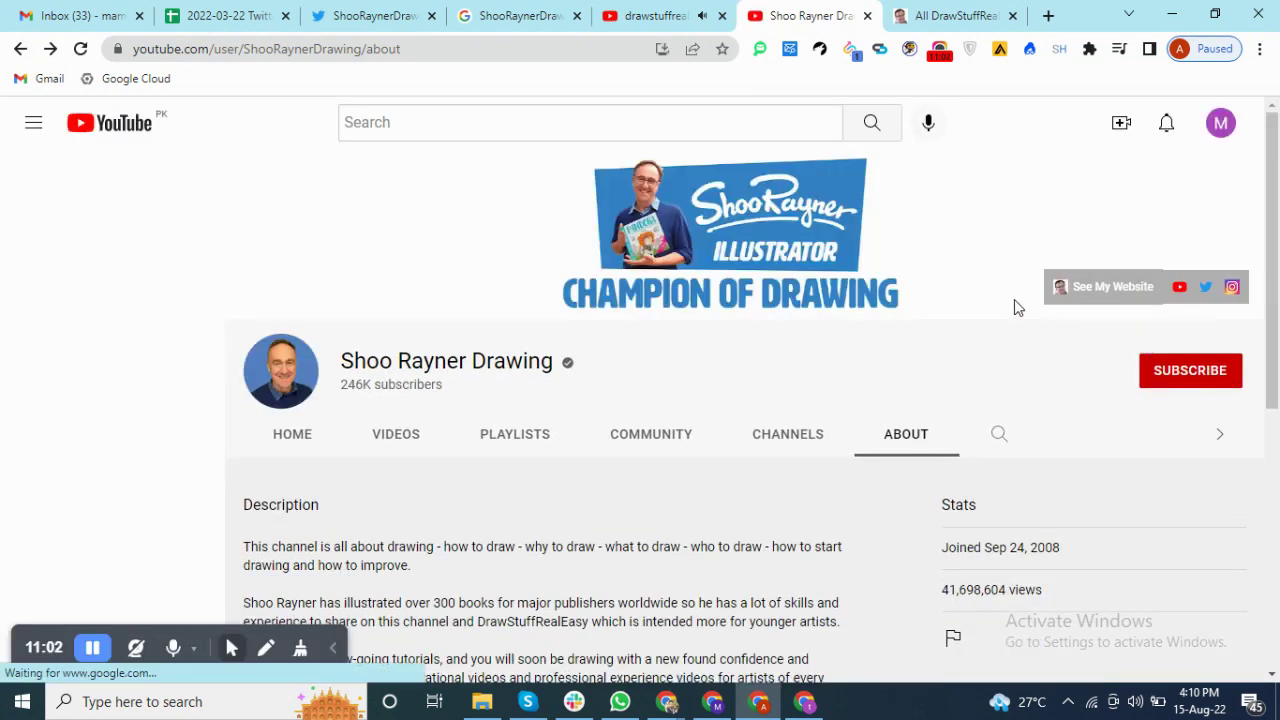
{"action": "left_click", "coordinate": [649, 10]}
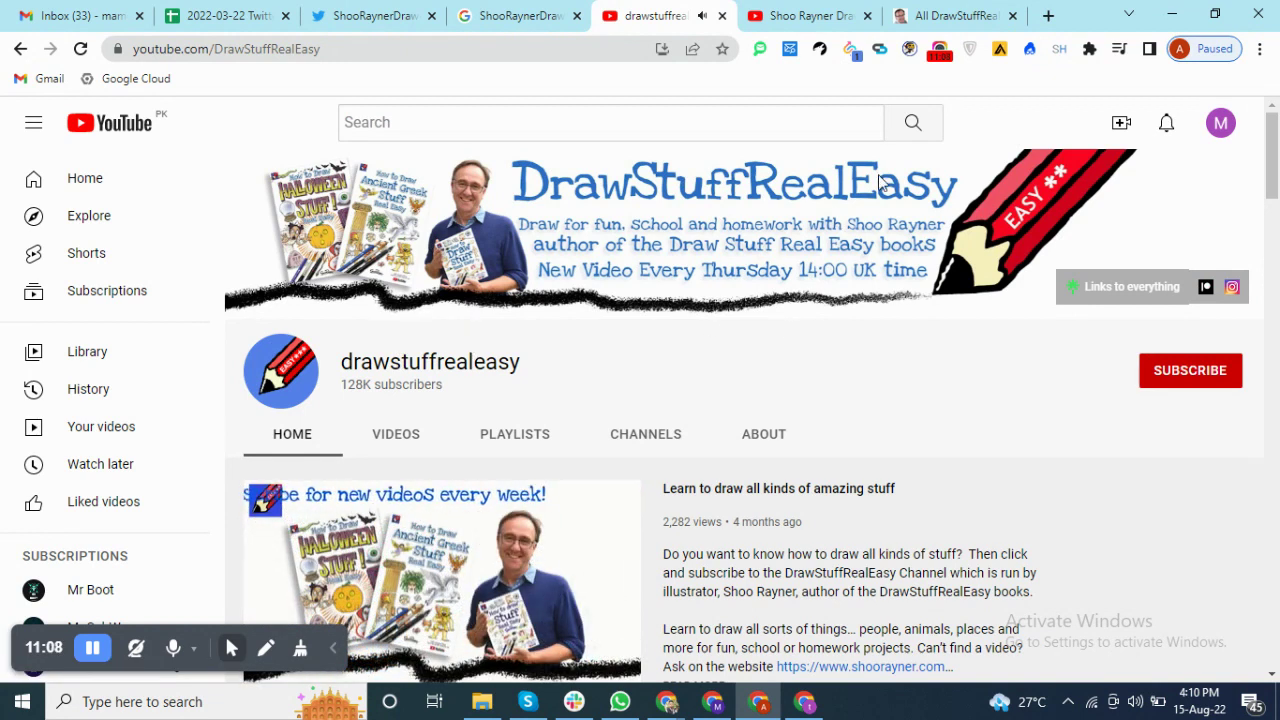
- Open the DrawStuffRealEasy channel's About page and reveal its business inquiries e-mail by completing the "I'm not a robot" check
{"action": "left_click", "coordinate": [764, 438]}
{"action": "scroll", "coordinate": [764, 438], "scroll_direction": "down", "scroll_amount": 5}
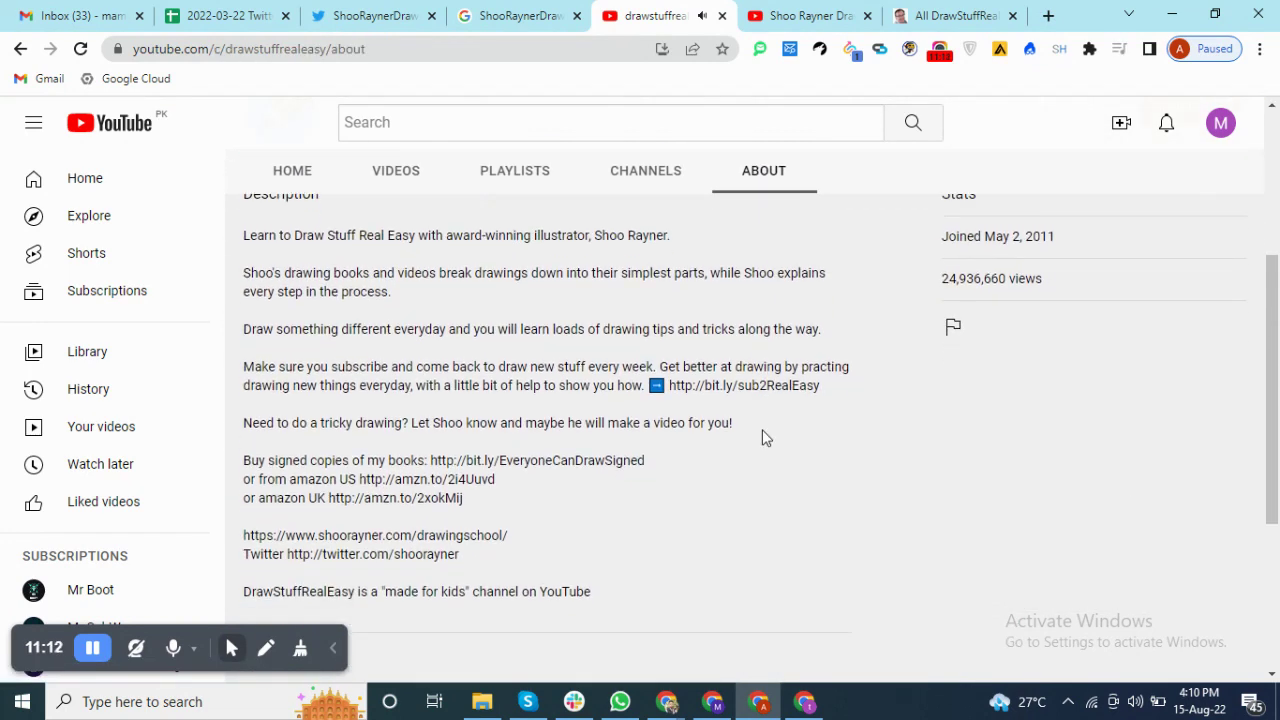
{"action": "scroll", "coordinate": [764, 438], "scroll_direction": "down", "scroll_amount": 1}
{"action": "left_click", "coordinate": [435, 476]}
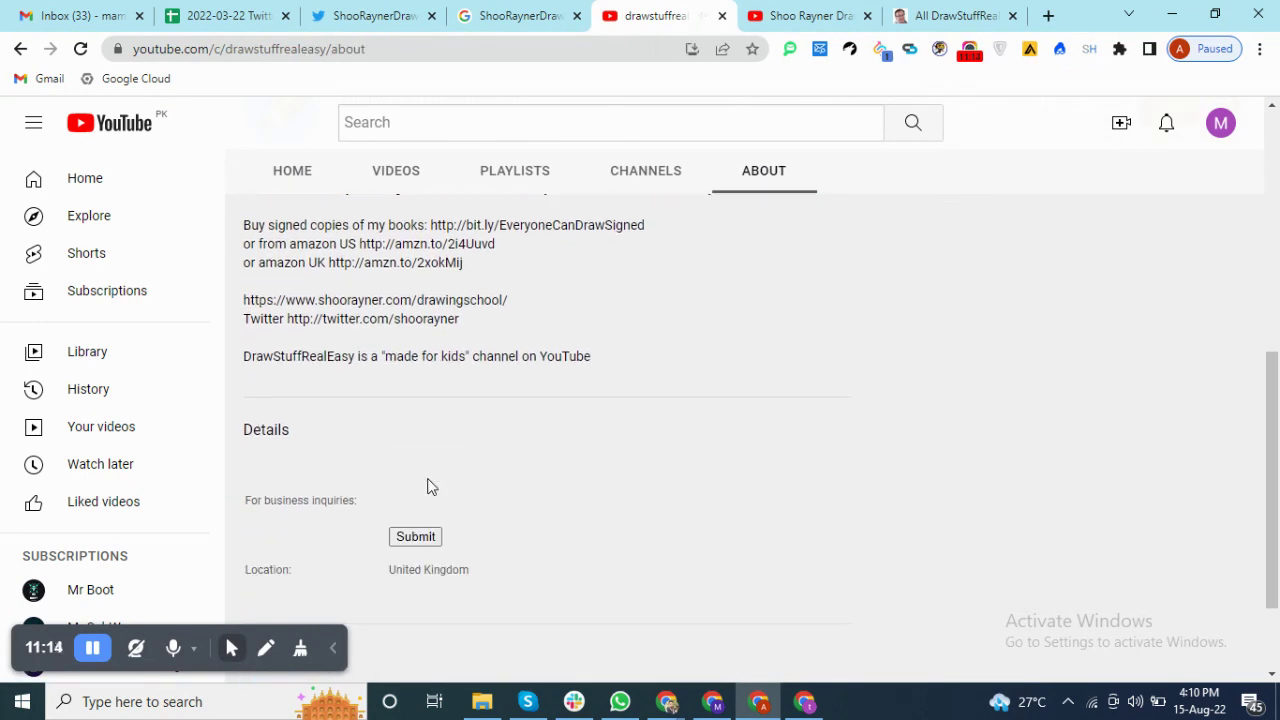
{"action": "left_click", "coordinate": [425, 500]}
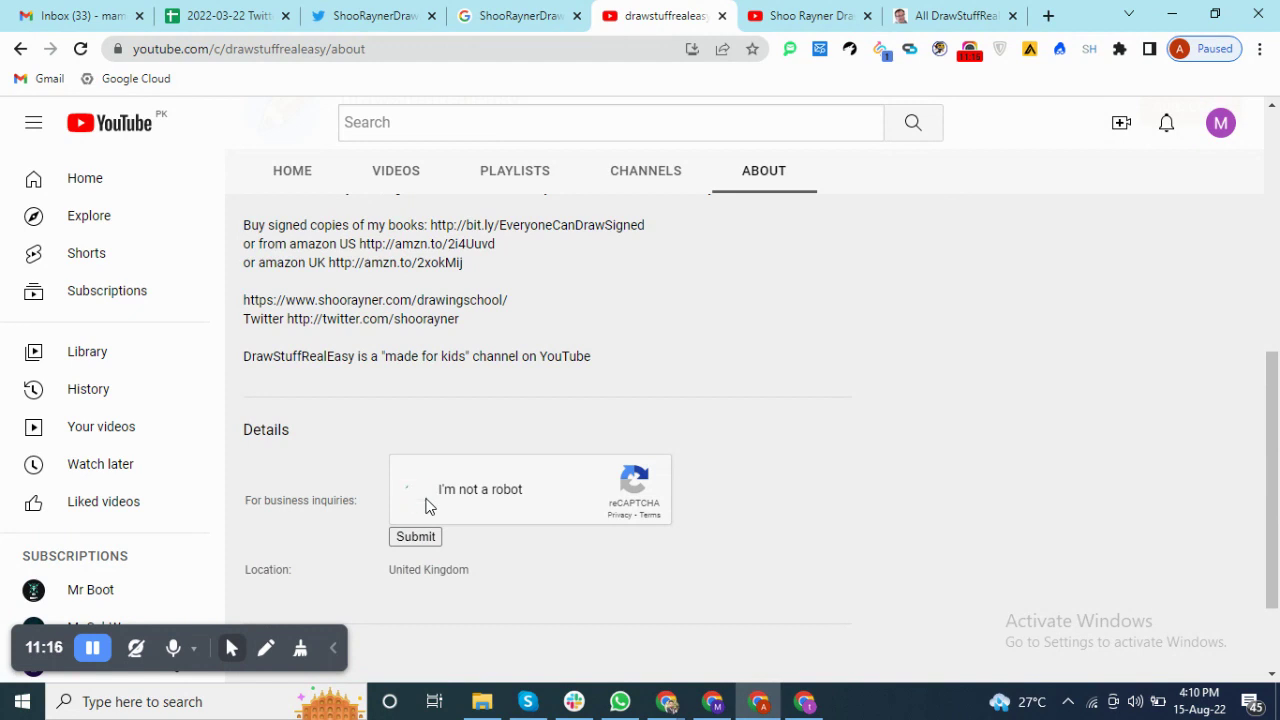
{"action": "left_click", "coordinate": [415, 537]}
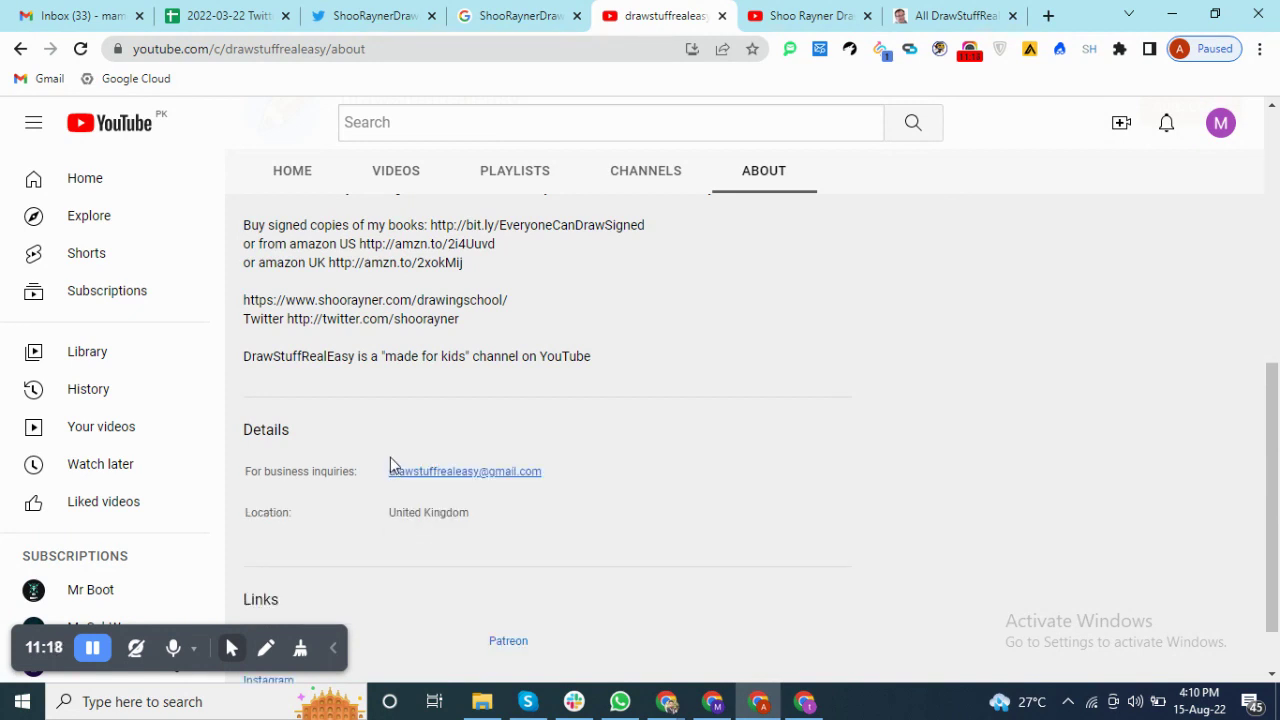
- Copy the revealed business inquiries e-mail address and paste it into Email 2 cell J4 of the Twitter Scrape spreadsheet
{"action": "left_click_drag", "start_coordinate": [391, 460], "coordinate": [525, 458]}
{"action": "scroll", "coordinate": [541, 460], "scroll_direction": "up", "scroll_amount": 5}
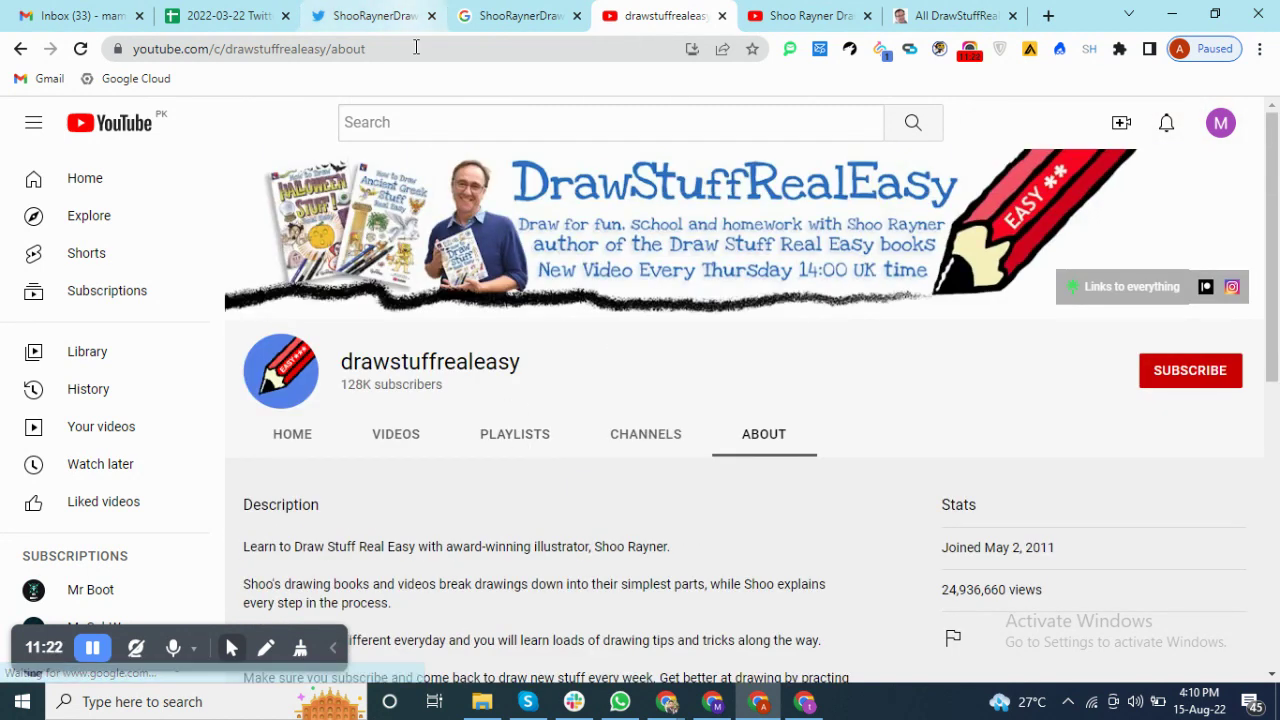
{"action": "left_click", "coordinate": [225, 16]}
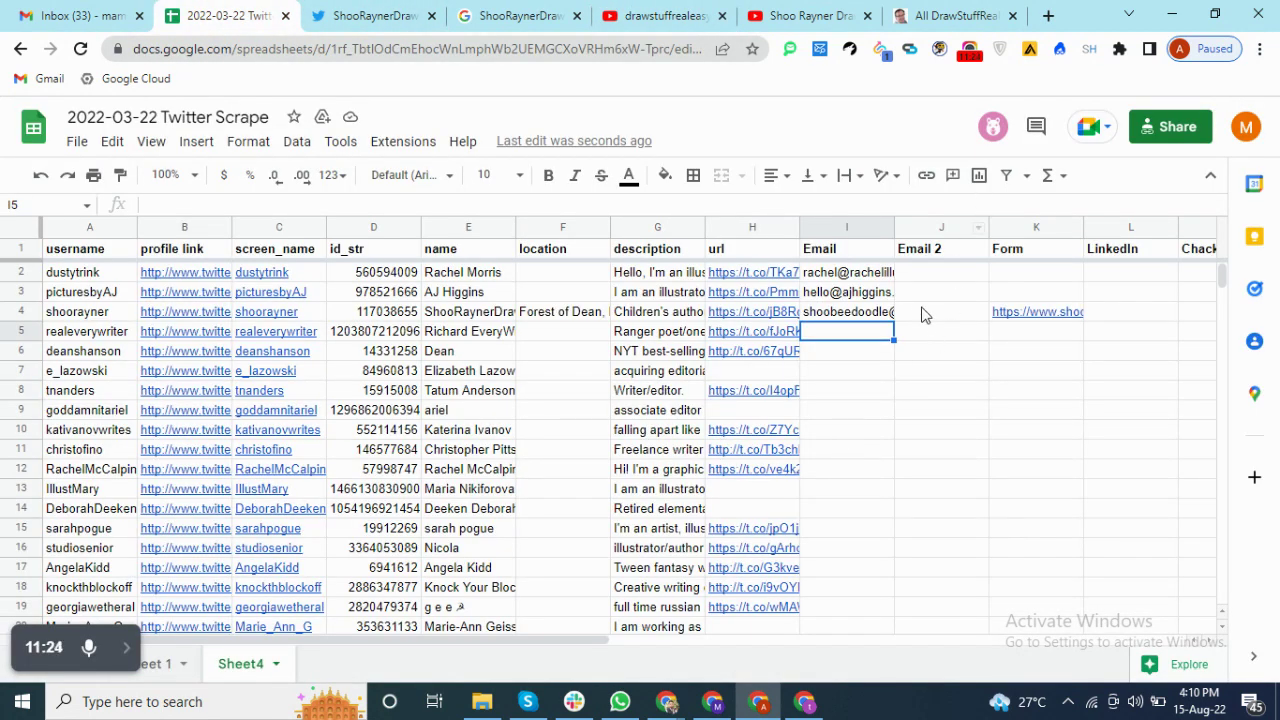
{"action": "double_click", "coordinate": [925, 315]}
{"action": "key", "text": "ctrl+v"}
{"action": "key", "text": "Return"}
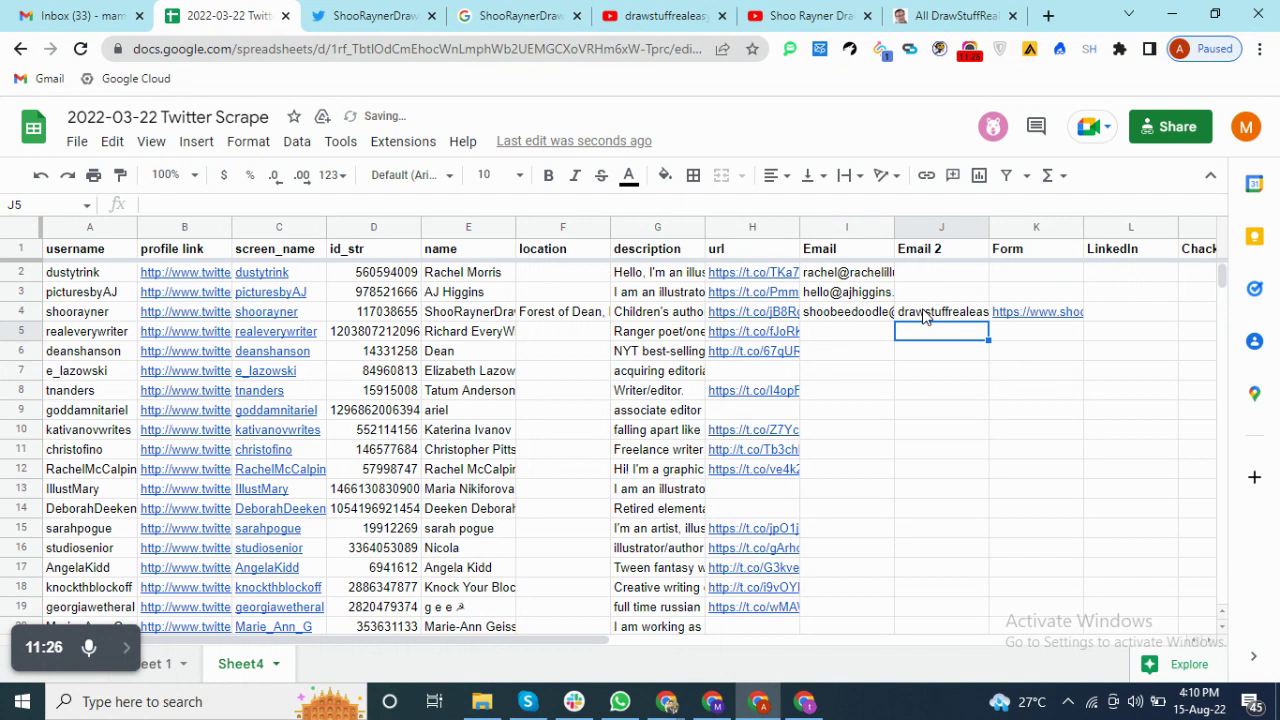
- Open the Twitter profile linked in row 5 of the spreadsheet and close the previous profile's tabs
{"action": "key", "text": "Left"}
{"action": "key", "text": "Left"}
{"action": "key", "text": "Left"}
{"action": "key", "text": "Left"}
{"action": "key", "text": "Left"}
{"action": "key", "text": "Left"}
{"action": "key", "text": "Left"}
{"action": "key", "text": "Left"}
{"action": "key", "text": "Left"}
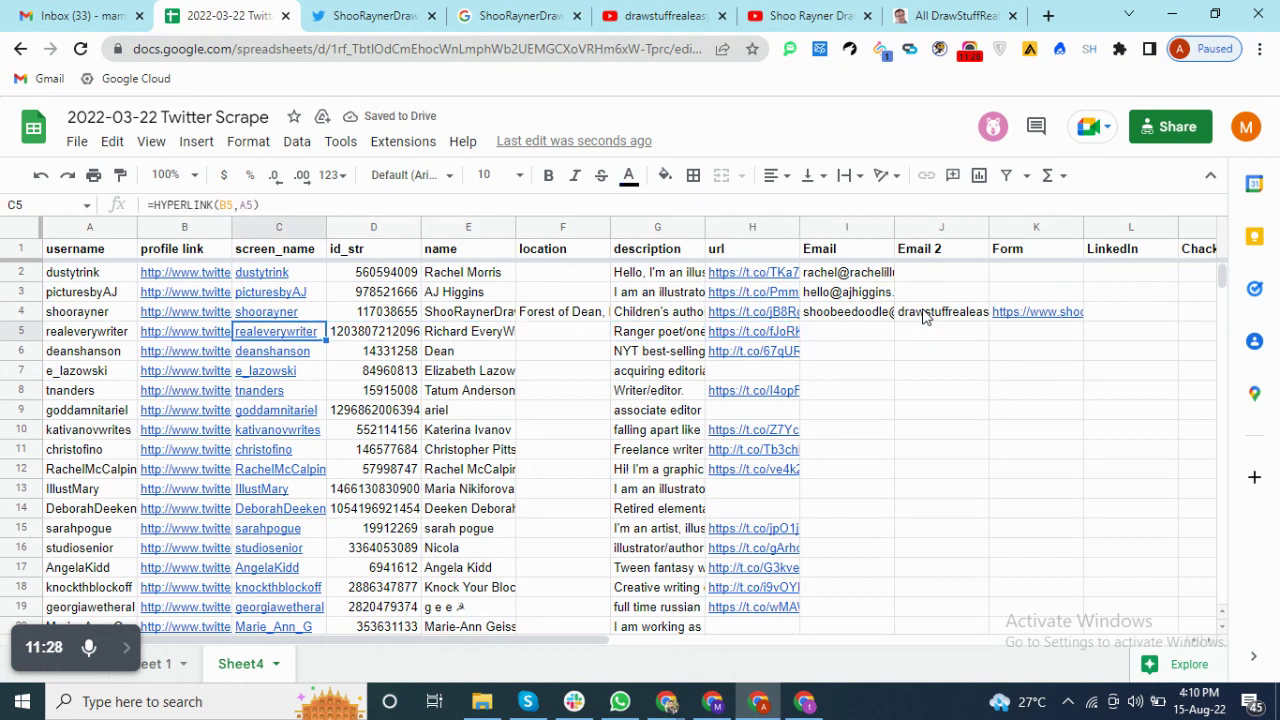
{"action": "key", "text": "Right"}
{"action": "key", "text": "alt+Return"}
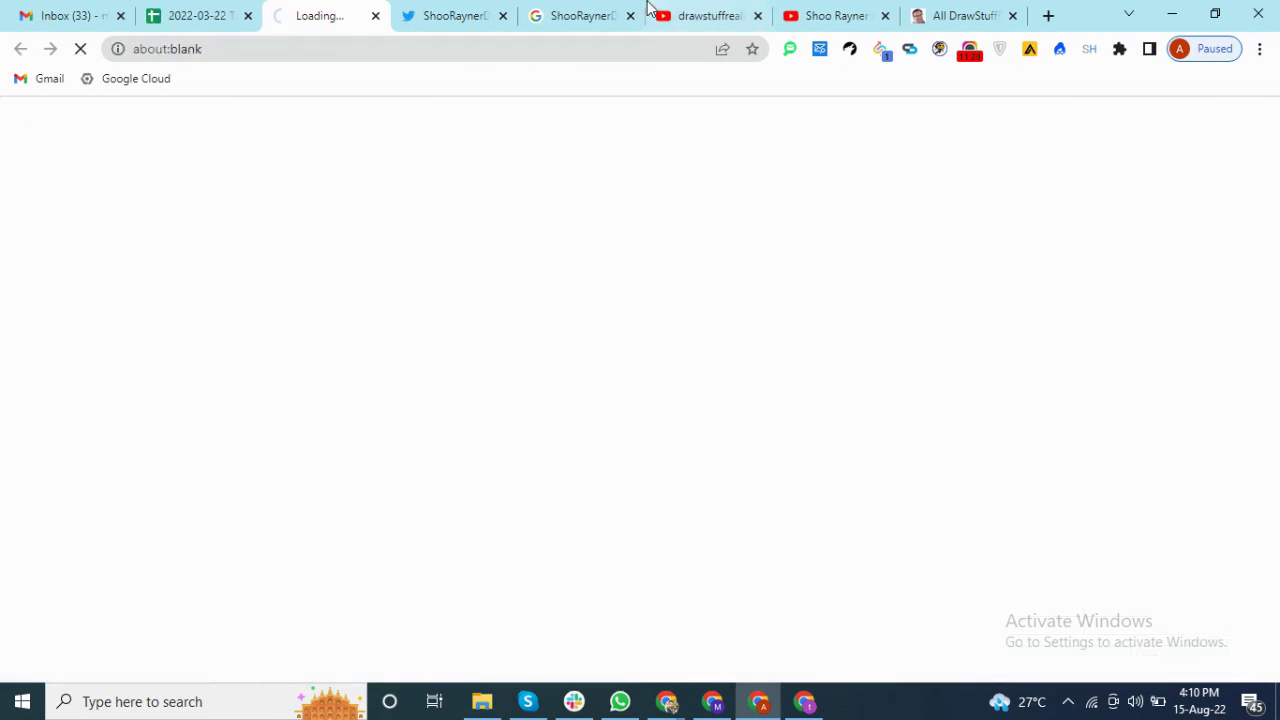
{"action": "right_click", "coordinate": [349, 9]}
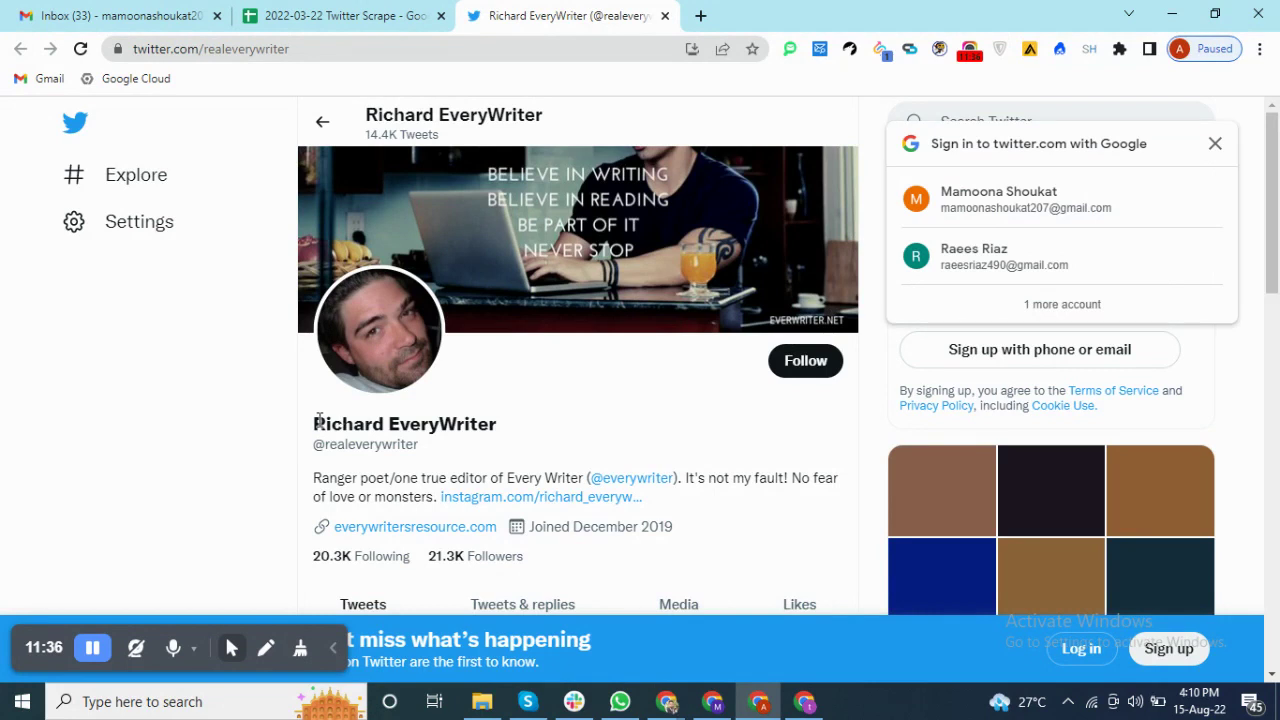
- Highlight the Twitter profile's display name and open its linked website, everywritersresource.com
{"action": "left_click_drag", "start_coordinate": [316, 423], "coordinate": [527, 424]}
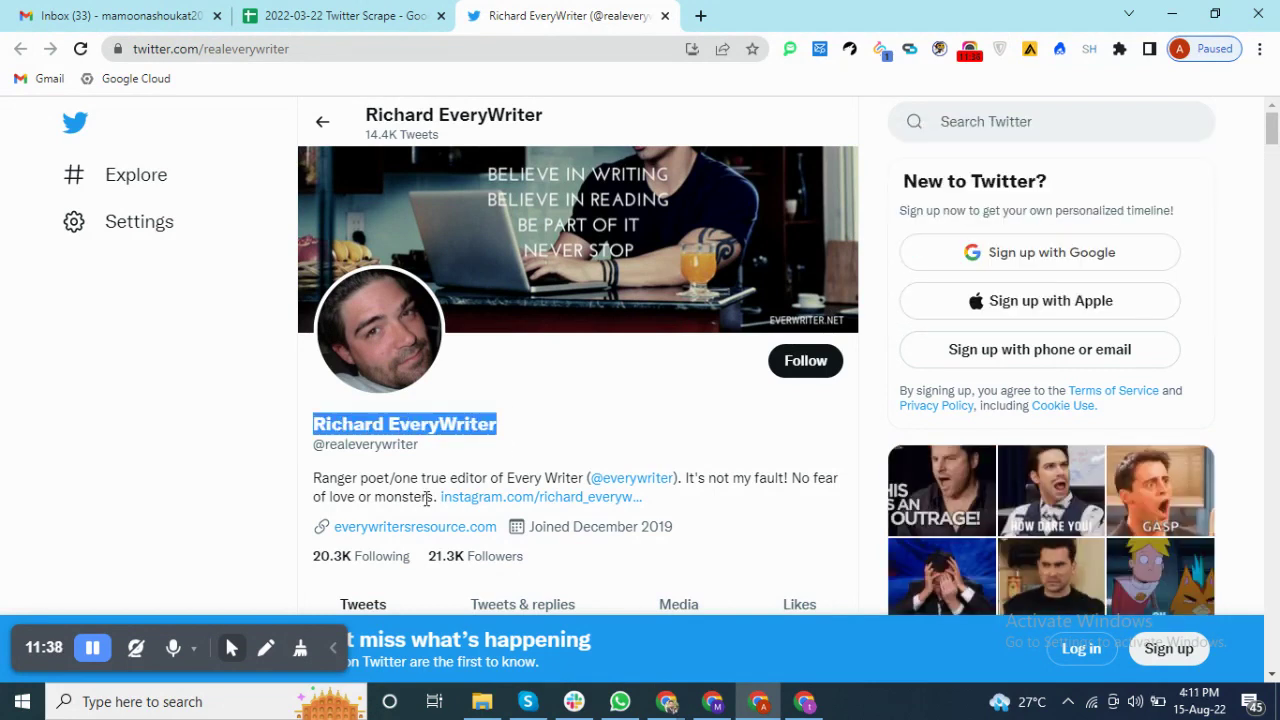
{"action": "left_click", "coordinate": [391, 527]}
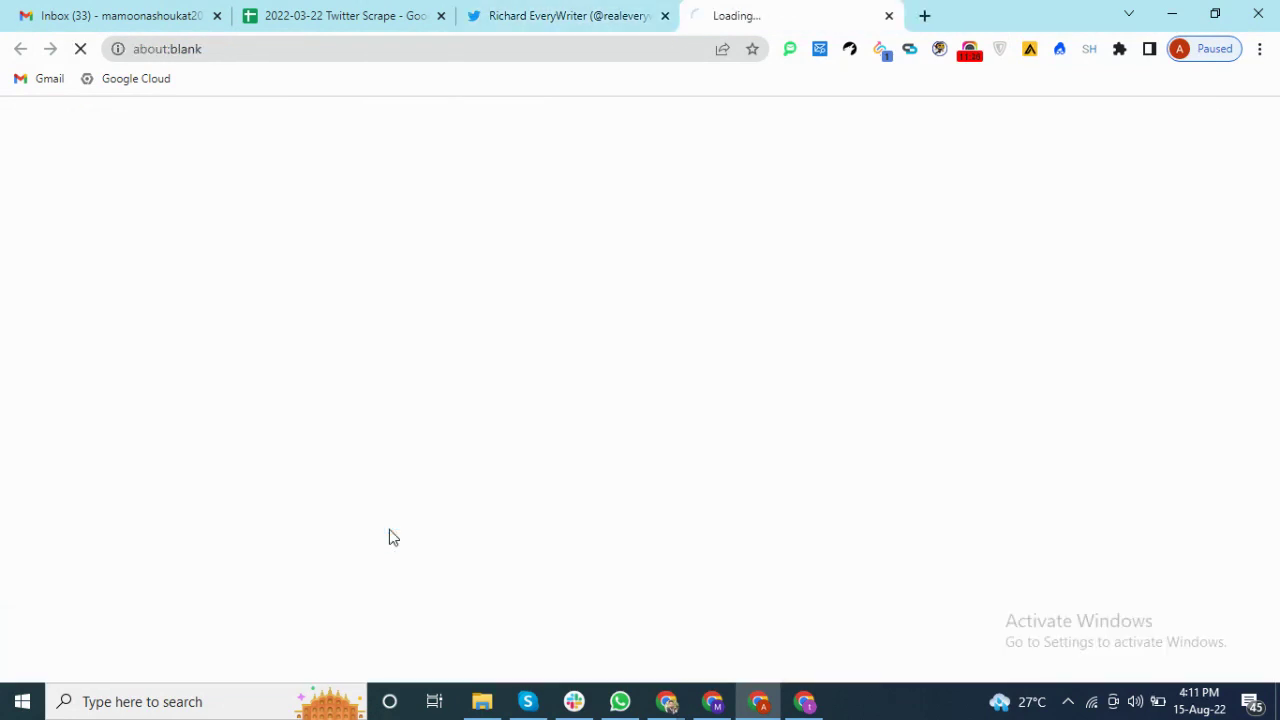
{"action": "left_click", "coordinate": [580, 12]}
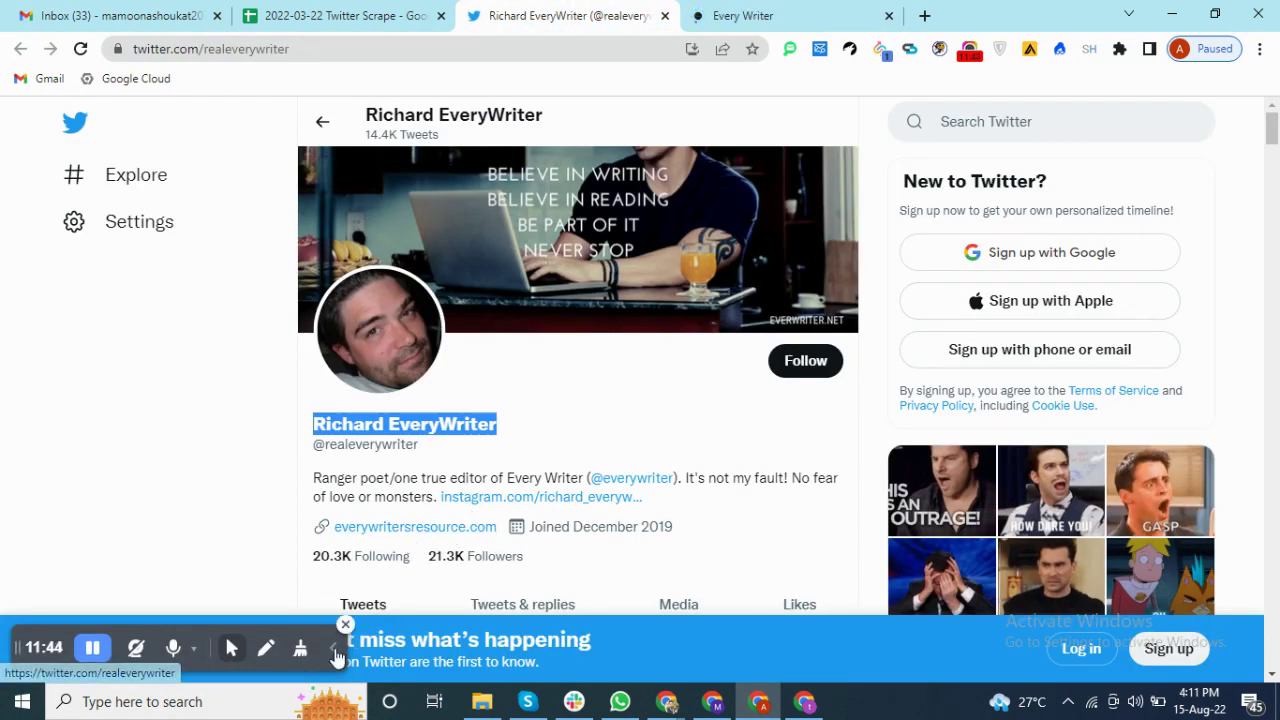
{"action": "left_click", "coordinate": [803, 12]}
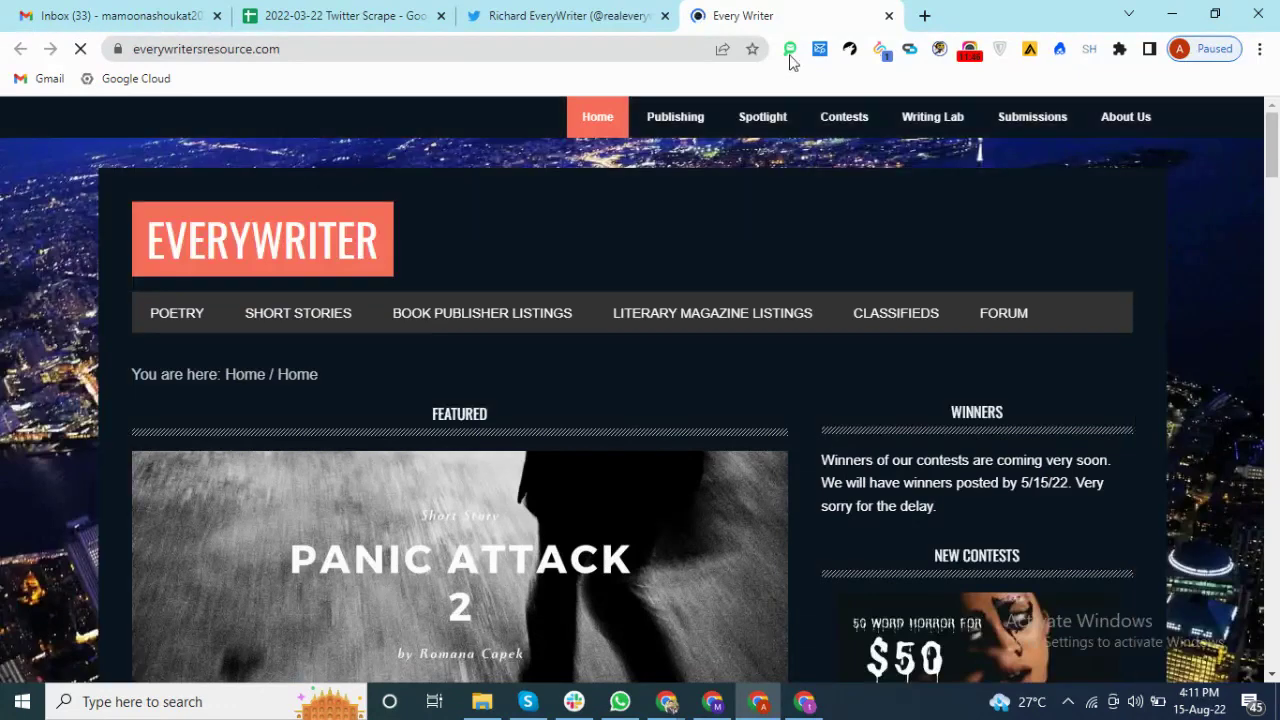
- Look through the EveryWriter home page for contact details, open its About Us page and dismiss the ad
{"action": "scroll", "coordinate": [874, 320], "scroll_direction": "down", "scroll_amount": 2}
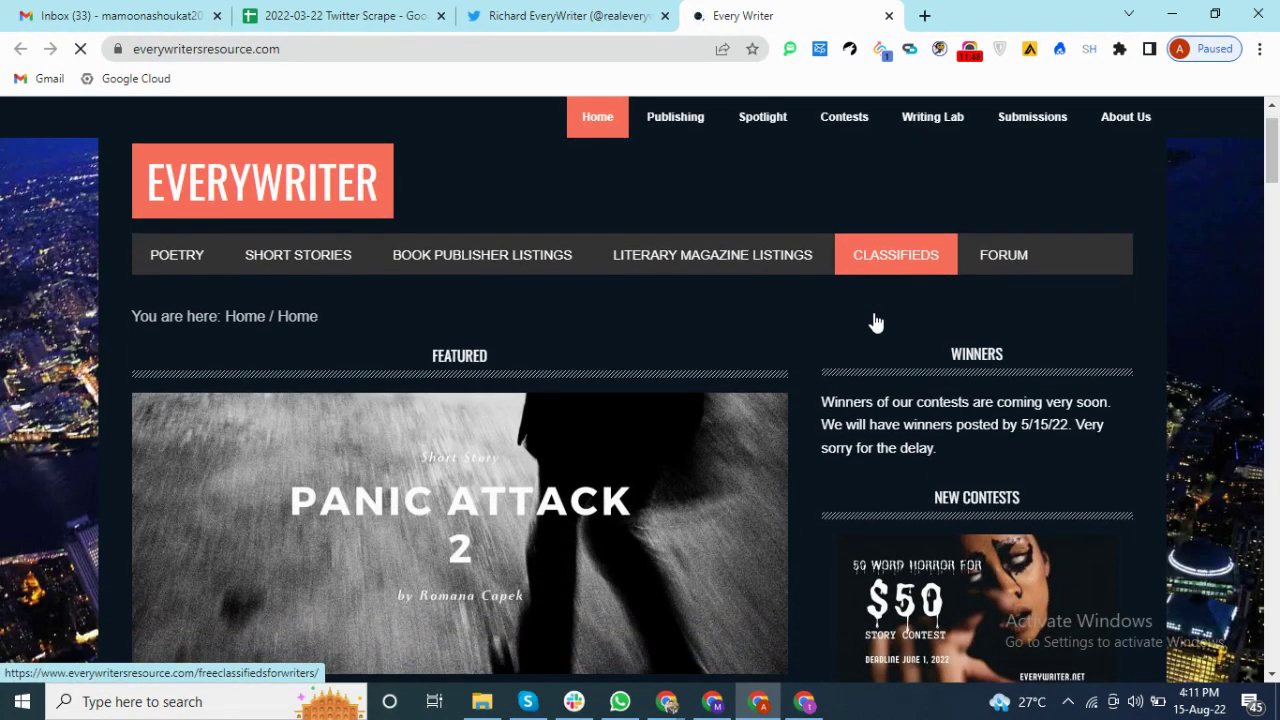
{"action": "scroll", "coordinate": [874, 313], "scroll_direction": "down", "scroll_amount": 2}
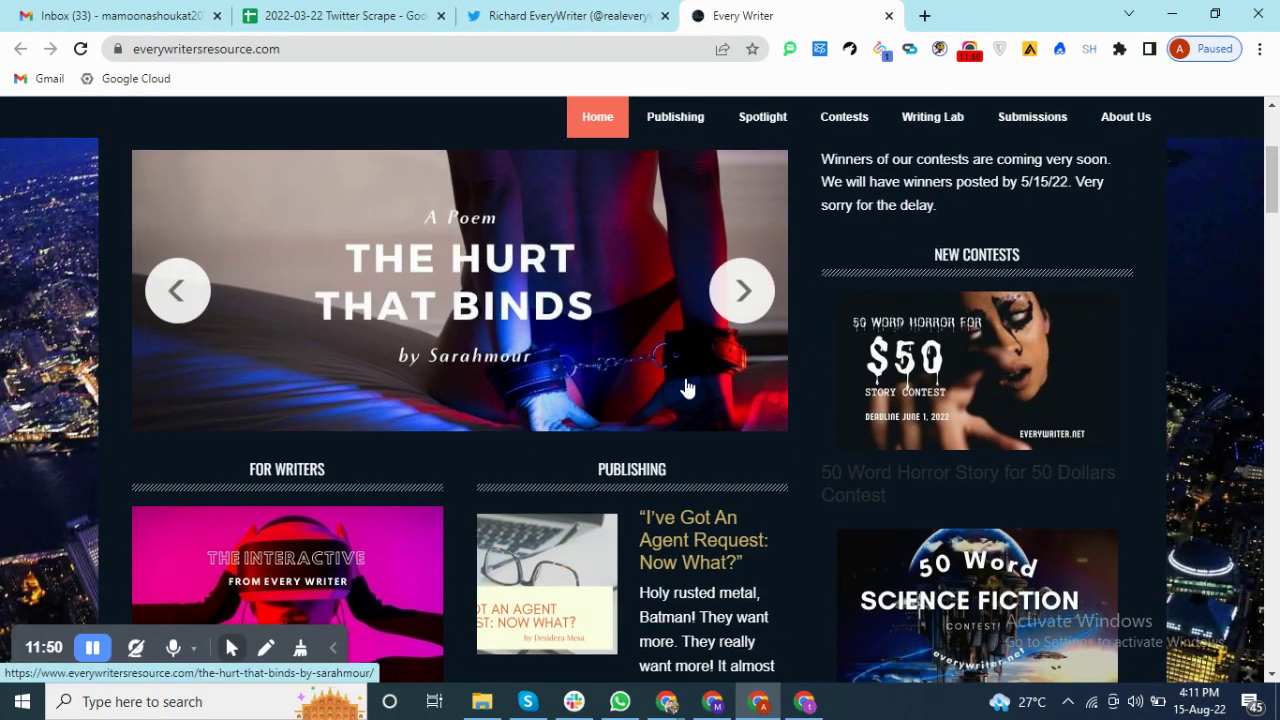
{"action": "scroll", "coordinate": [686, 384], "scroll_direction": "down", "scroll_amount": 8}
{"action": "scroll", "coordinate": [686, 378], "scroll_direction": "up", "scroll_amount": 20}
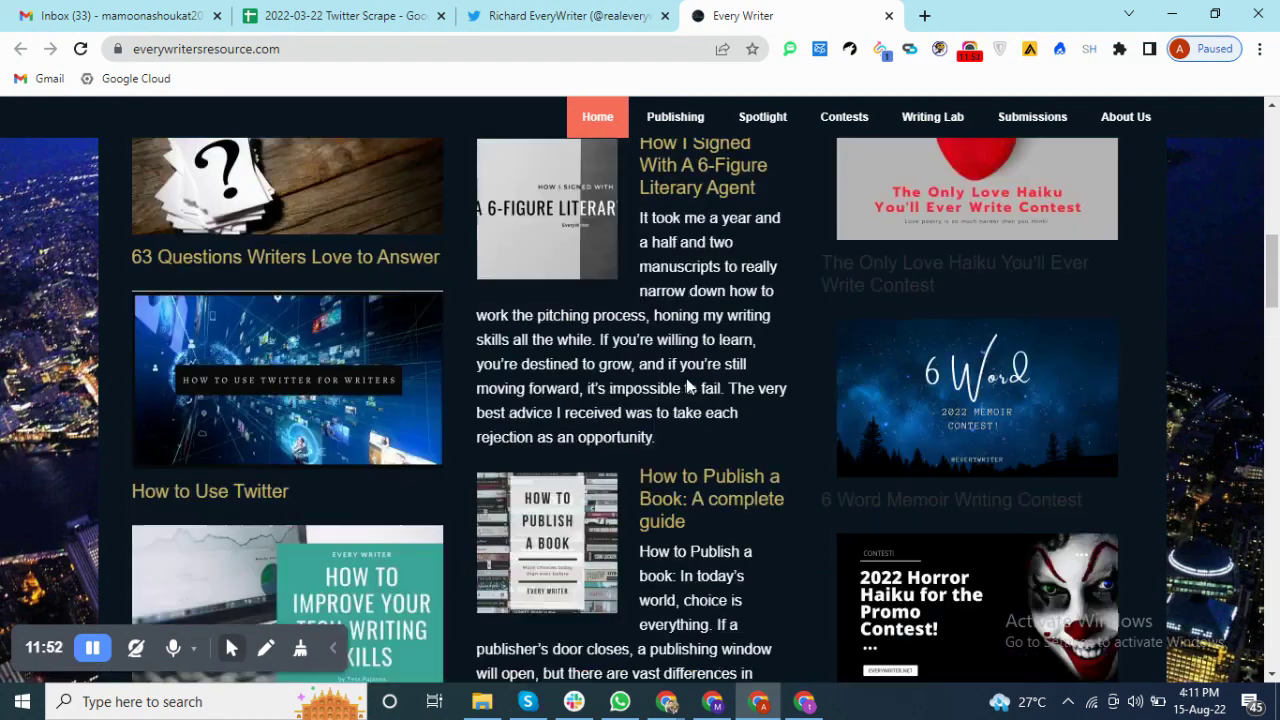
{"action": "left_click", "coordinate": [1147, 122]}
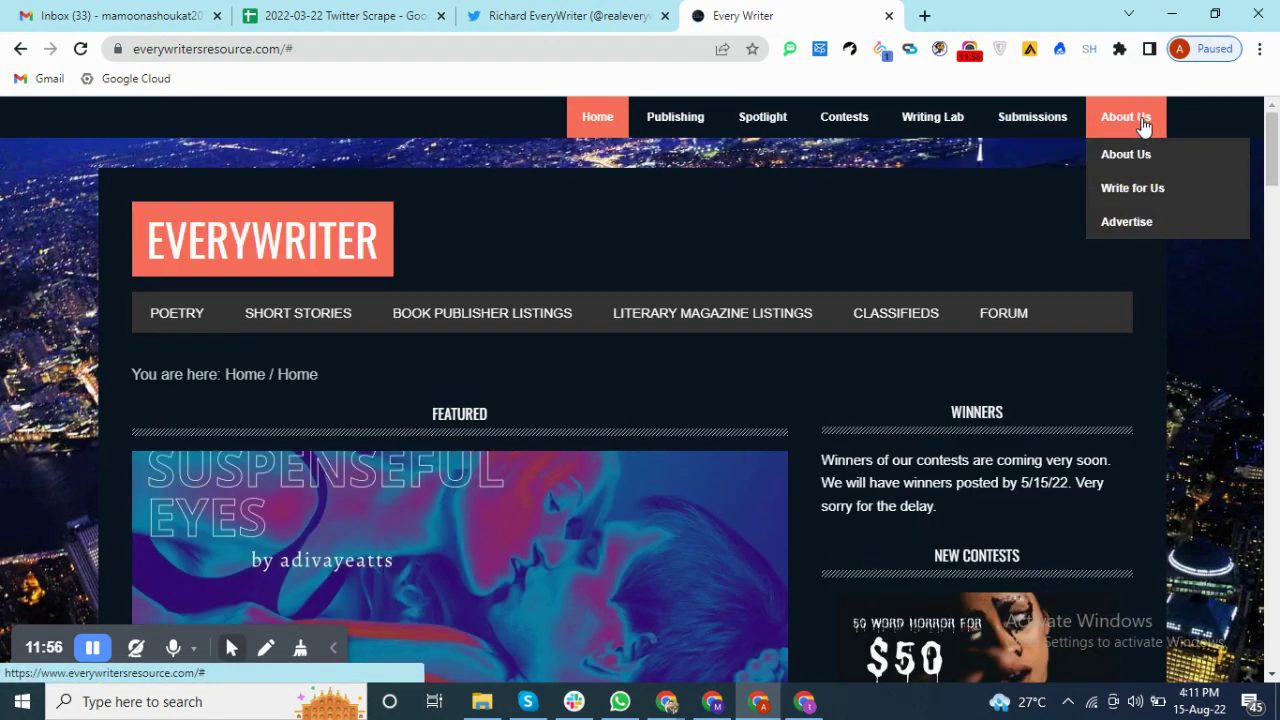
{"action": "left_click", "coordinate": [1130, 155]}
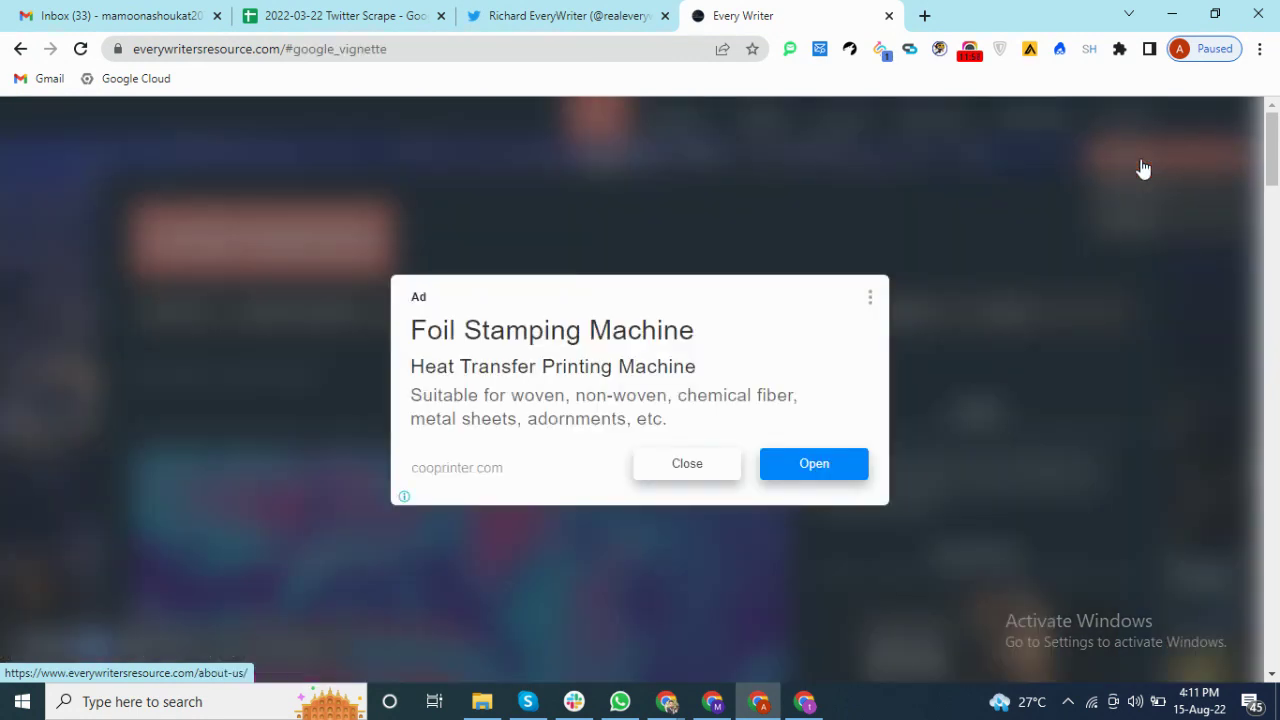
{"action": "left_click", "coordinate": [714, 470]}
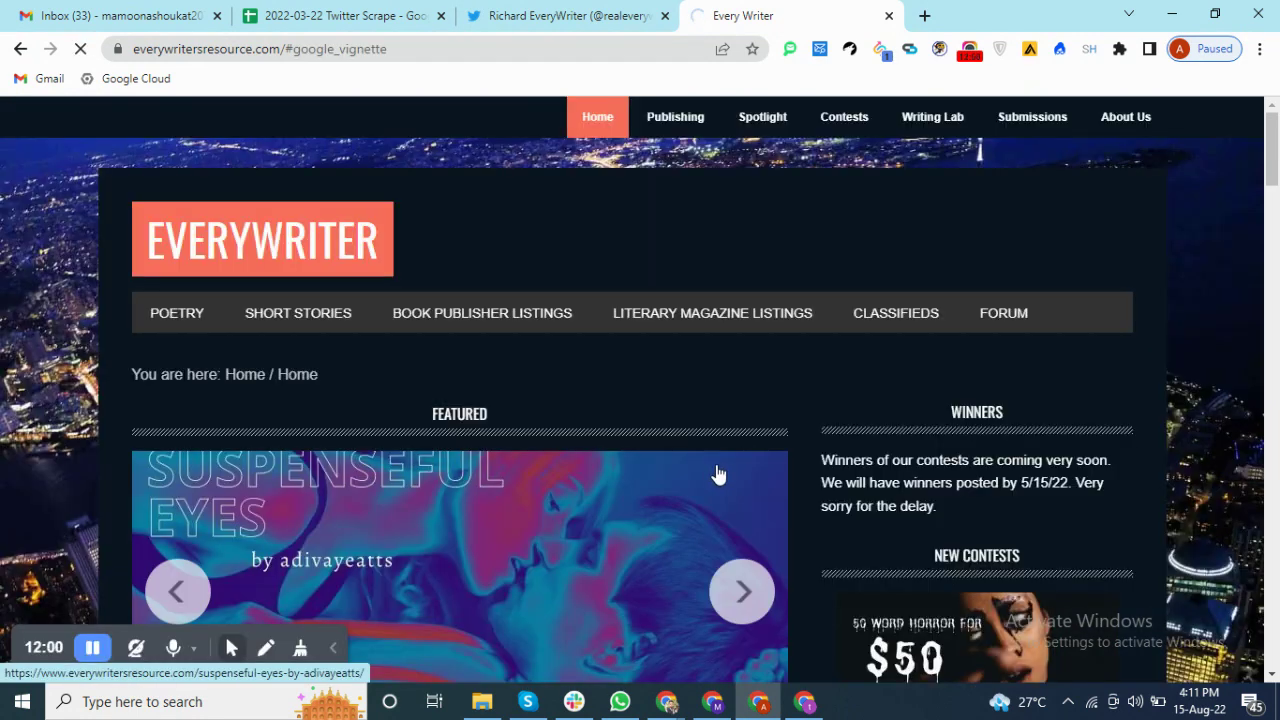
- Read the About Us page to find the Editor in Chief's section and its e-mail link
{"action": "scroll", "coordinate": [716, 474], "scroll_direction": "down", "scroll_amount": 3}
{"action": "scroll", "coordinate": [725, 478], "scroll_direction": "down", "scroll_amount": 8}
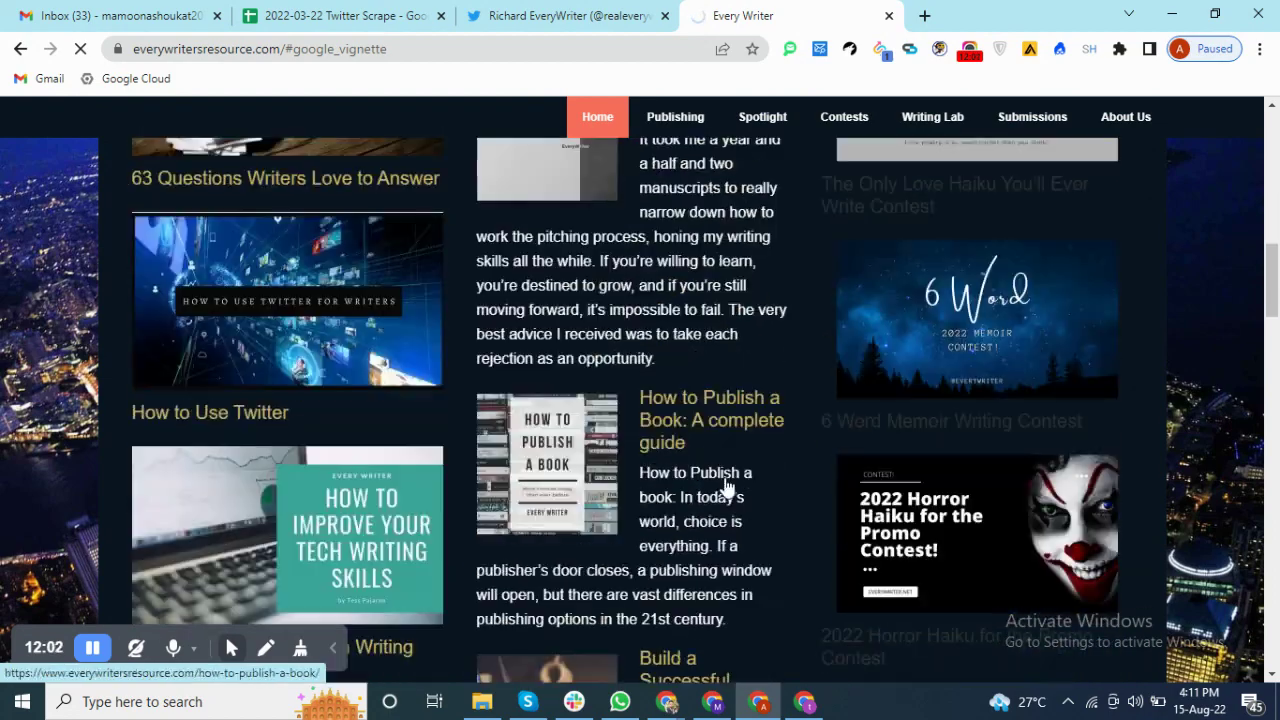
{"action": "scroll", "coordinate": [726, 484], "scroll_direction": "down", "scroll_amount": 4}
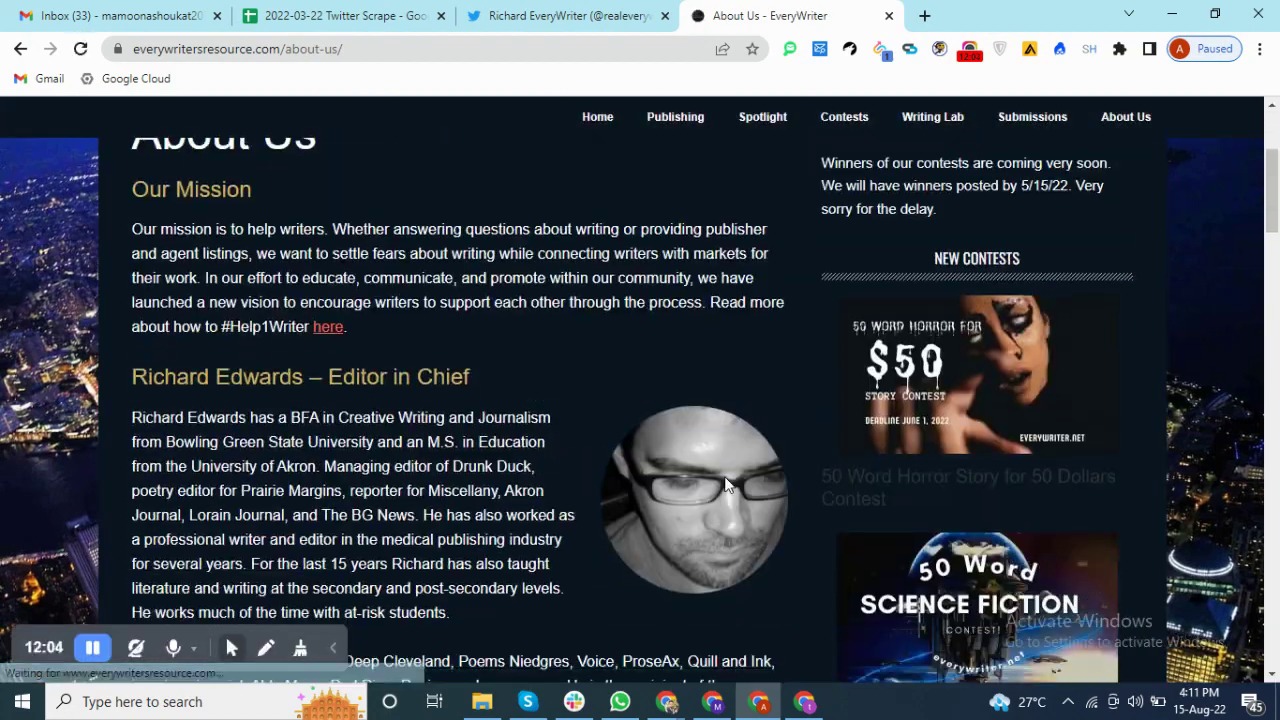
{"action": "scroll", "coordinate": [726, 484], "scroll_direction": "down", "scroll_amount": 4}
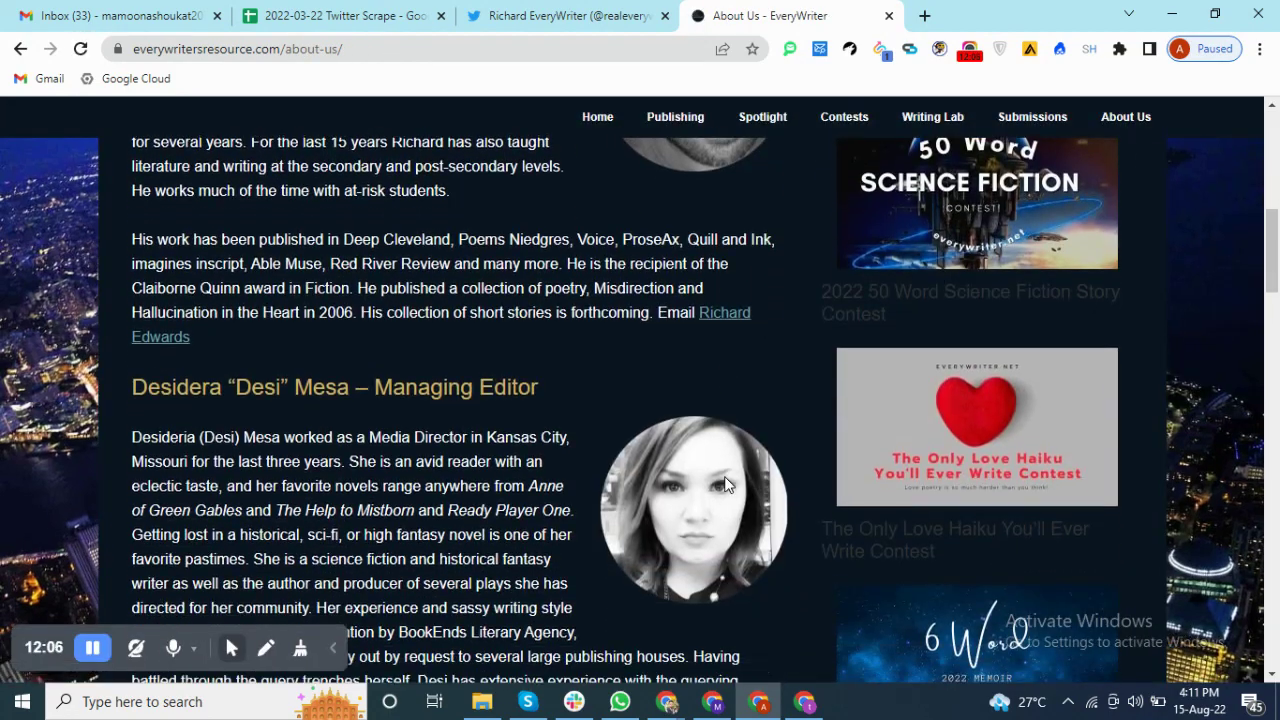
{"action": "scroll", "coordinate": [726, 480], "scroll_direction": "up", "scroll_amount": 7}
{"action": "scroll", "coordinate": [726, 478], "scroll_direction": "down", "scroll_amount": 3}
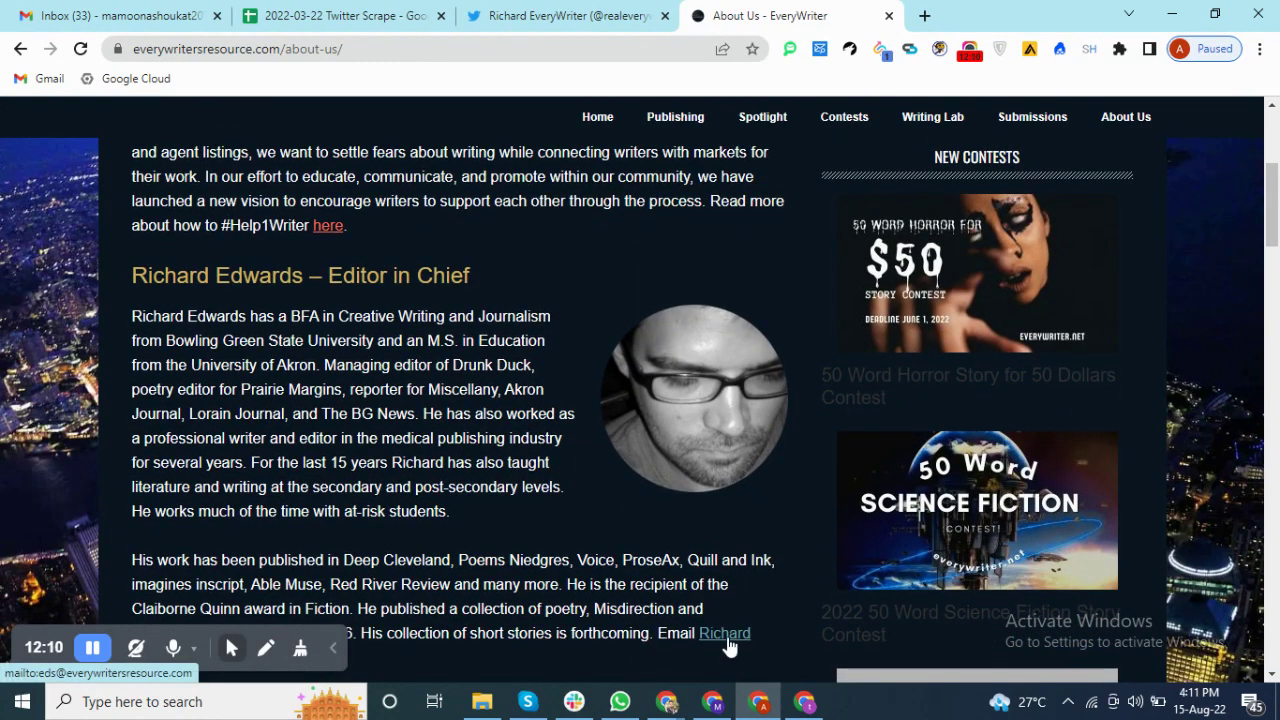
{"action": "scroll", "coordinate": [726, 648], "scroll_direction": "down", "scroll_amount": 2}
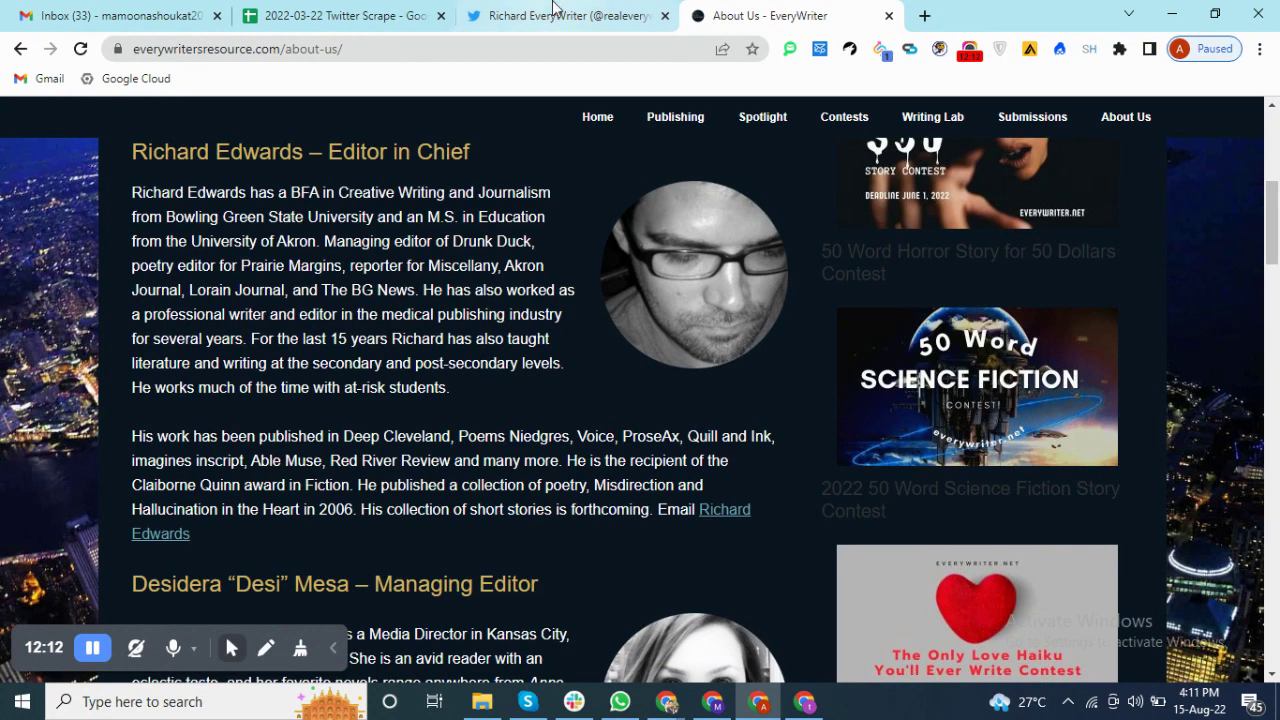
- Compare the Twitter profile's display name with the Editor in Chief's name on the EveryWriter About Us page
{"action": "left_click", "coordinate": [560, 15]}
{"action": "left_click", "coordinate": [316, 424]}
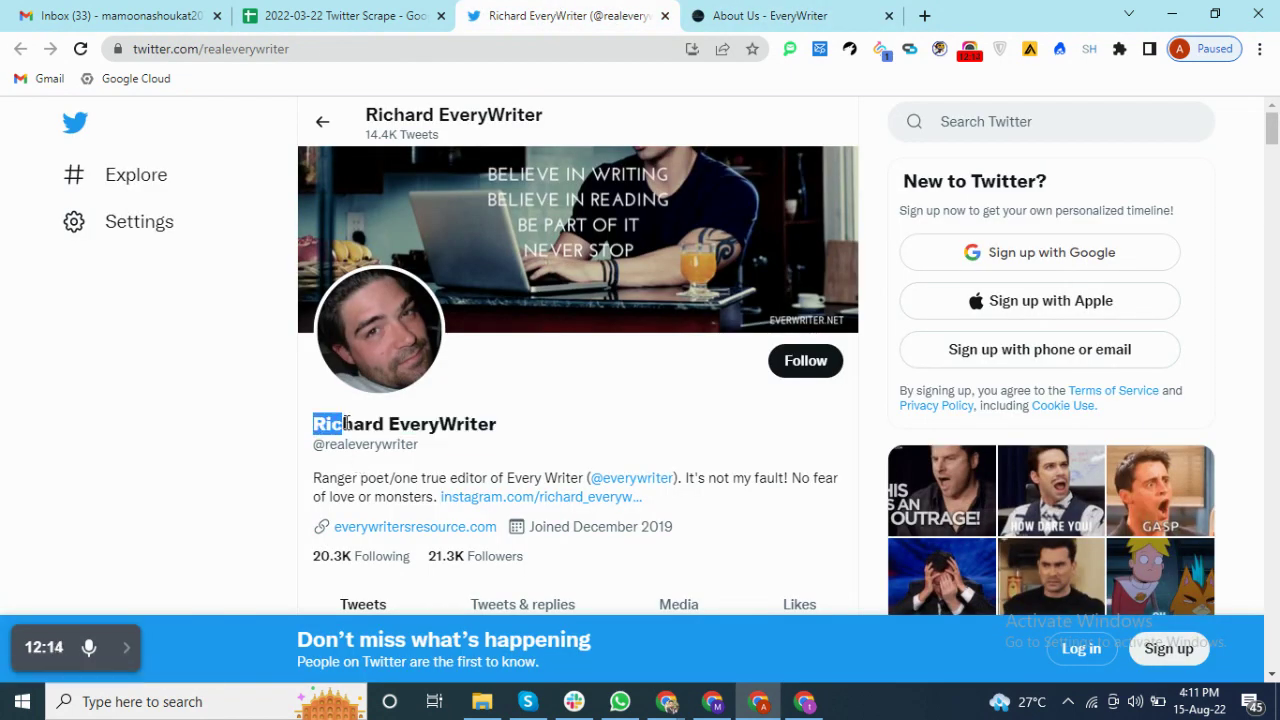
{"action": "left_click", "coordinate": [803, 8]}
{"action": "scroll", "coordinate": [588, 280], "scroll_direction": "up", "scroll_amount": 1}
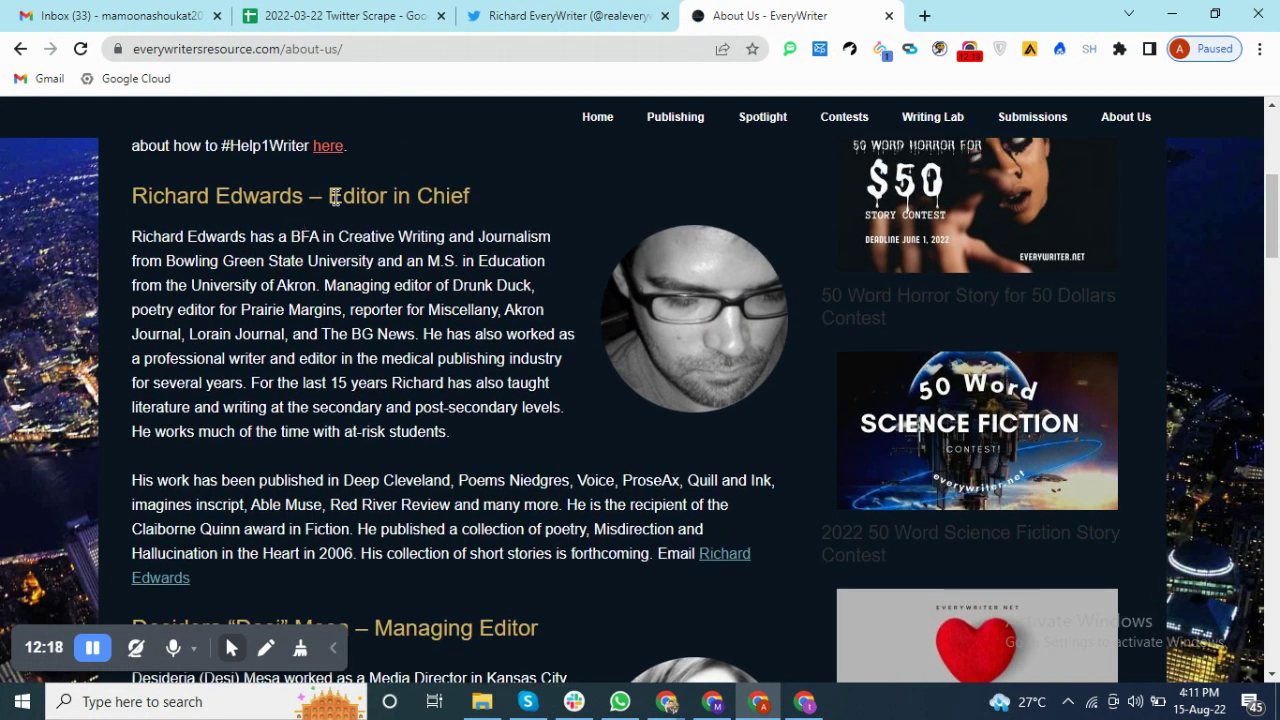
{"action": "left_click_drag", "start_coordinate": [133, 197], "coordinate": [476, 198]}
- Check the e-mail link in the Editor in Chief's biography for its address and copy option
{"action": "scroll", "coordinate": [500, 343], "scroll_direction": "down", "scroll_amount": 2}
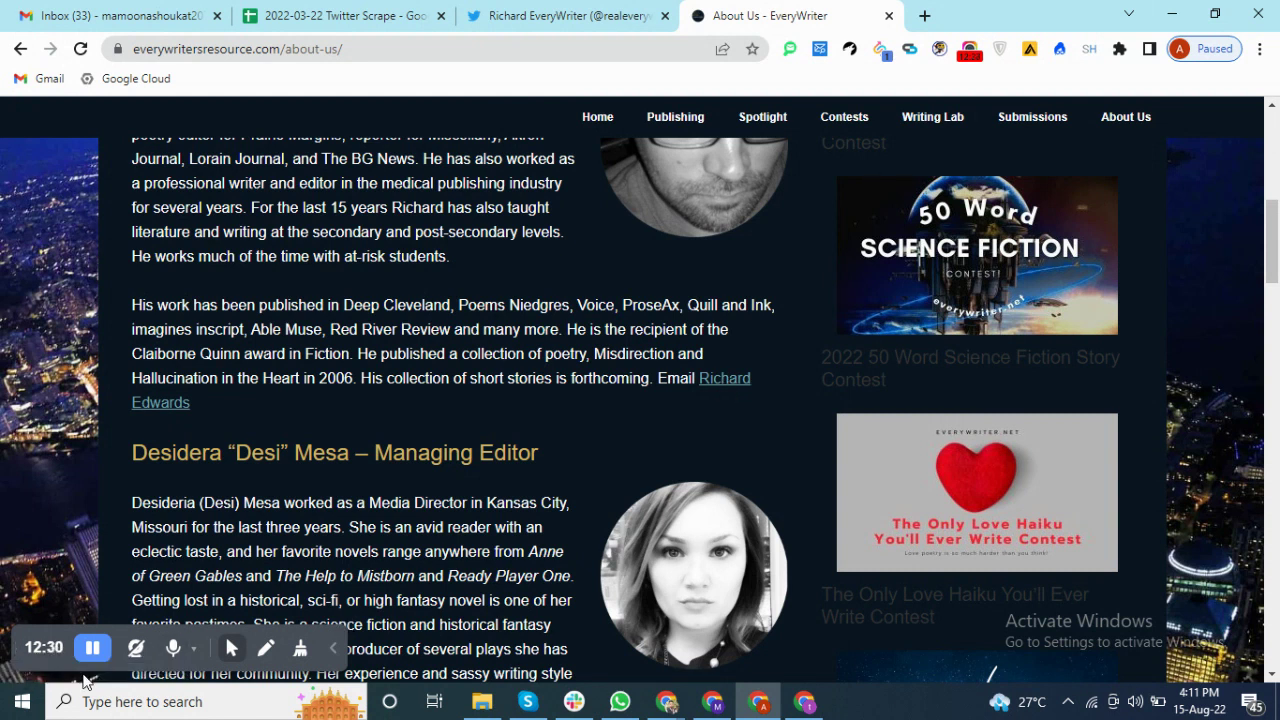
{"action": "right_click", "coordinate": [724, 390]}
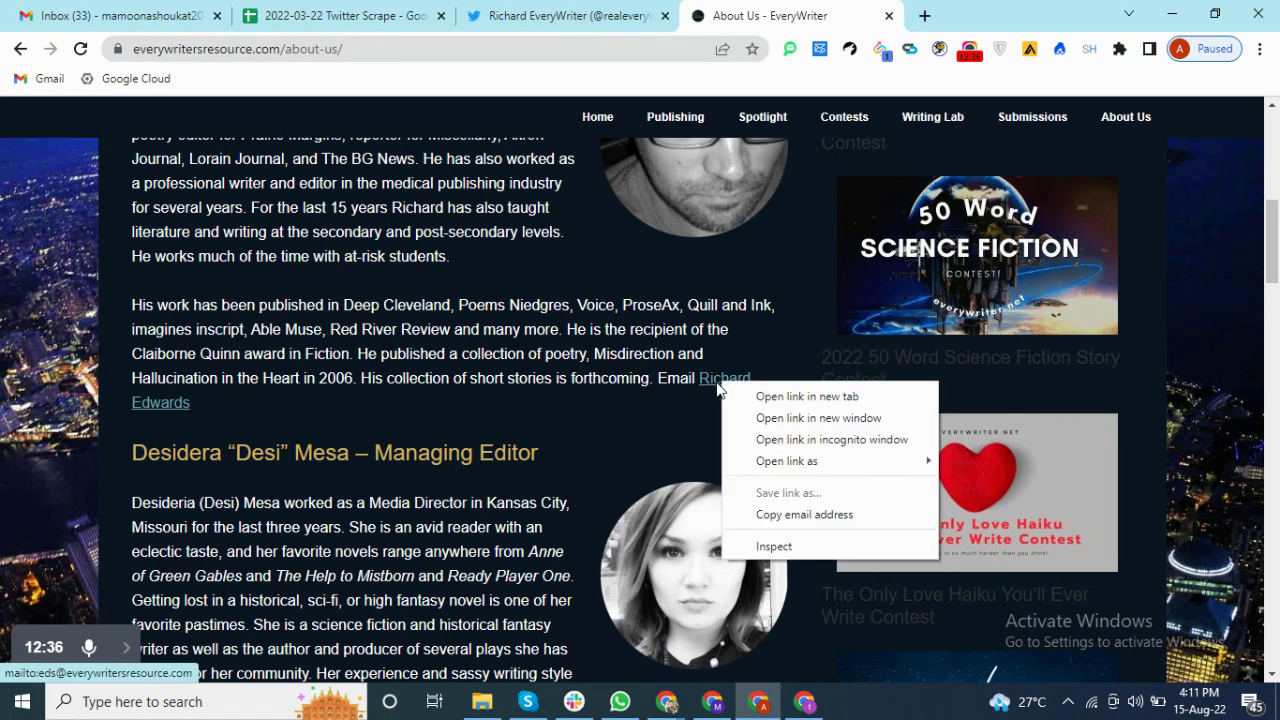
{"action": "left_click", "coordinate": [602, 425]}
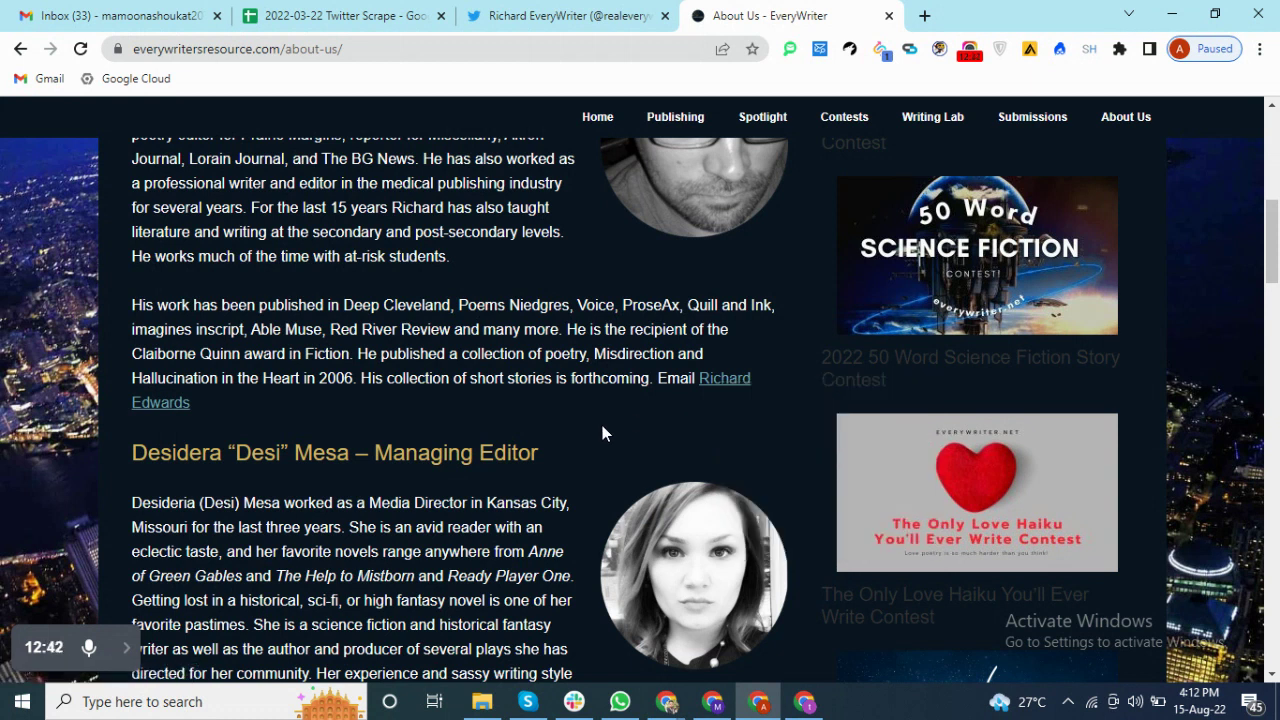
- Copy the e-mail address behind the Editor in Chief's link in the About Us biography
{"action": "right_click", "coordinate": [733, 387]}
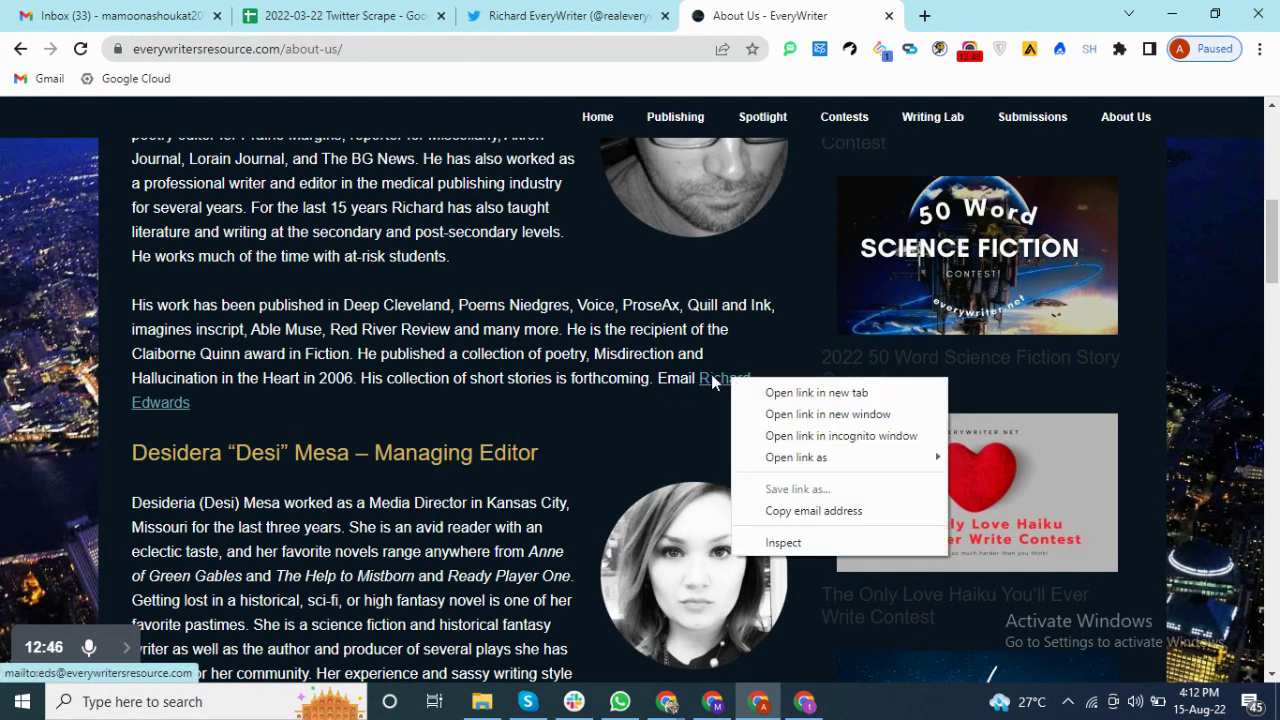
{"action": "right_click", "coordinate": [711, 374]}
{"action": "right_click", "coordinate": [711, 375]}
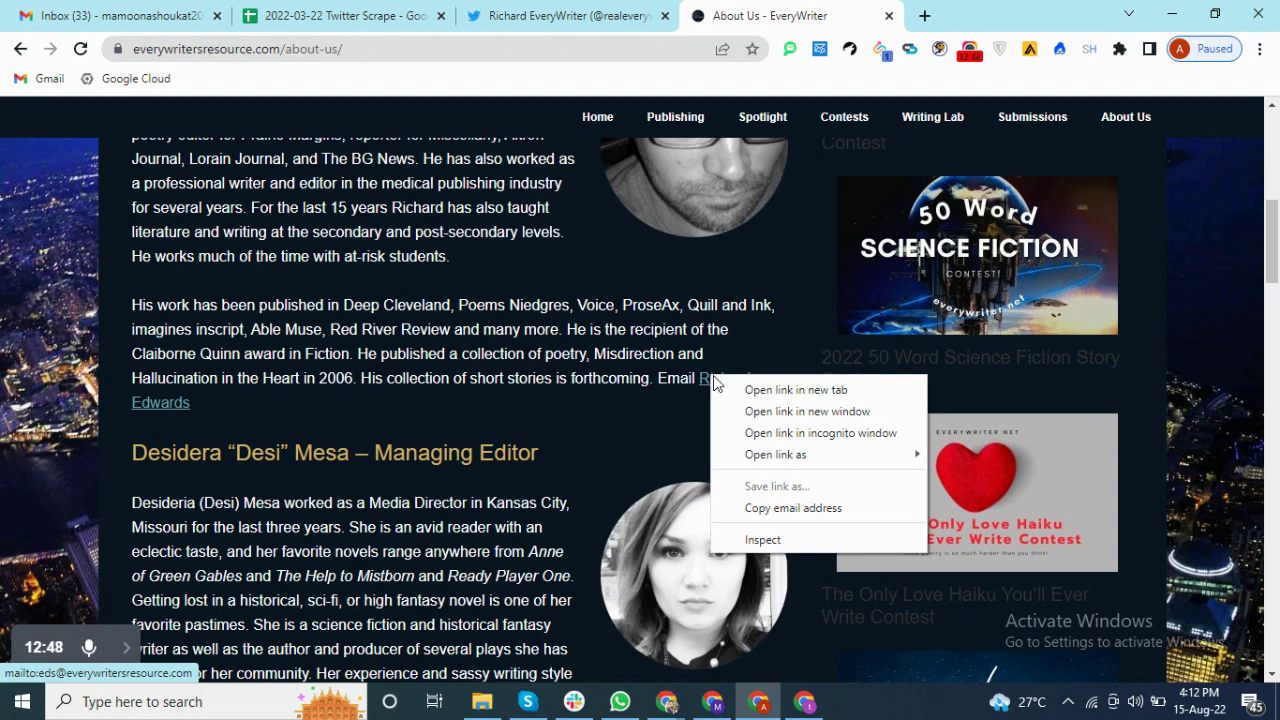
{"action": "left_click", "coordinate": [768, 508]}
- Examine the other editors' names and e-mail links on the About Us page against the Editor in Chief's section
{"action": "scroll", "coordinate": [764, 499], "scroll_direction": "down", "scroll_amount": 5}
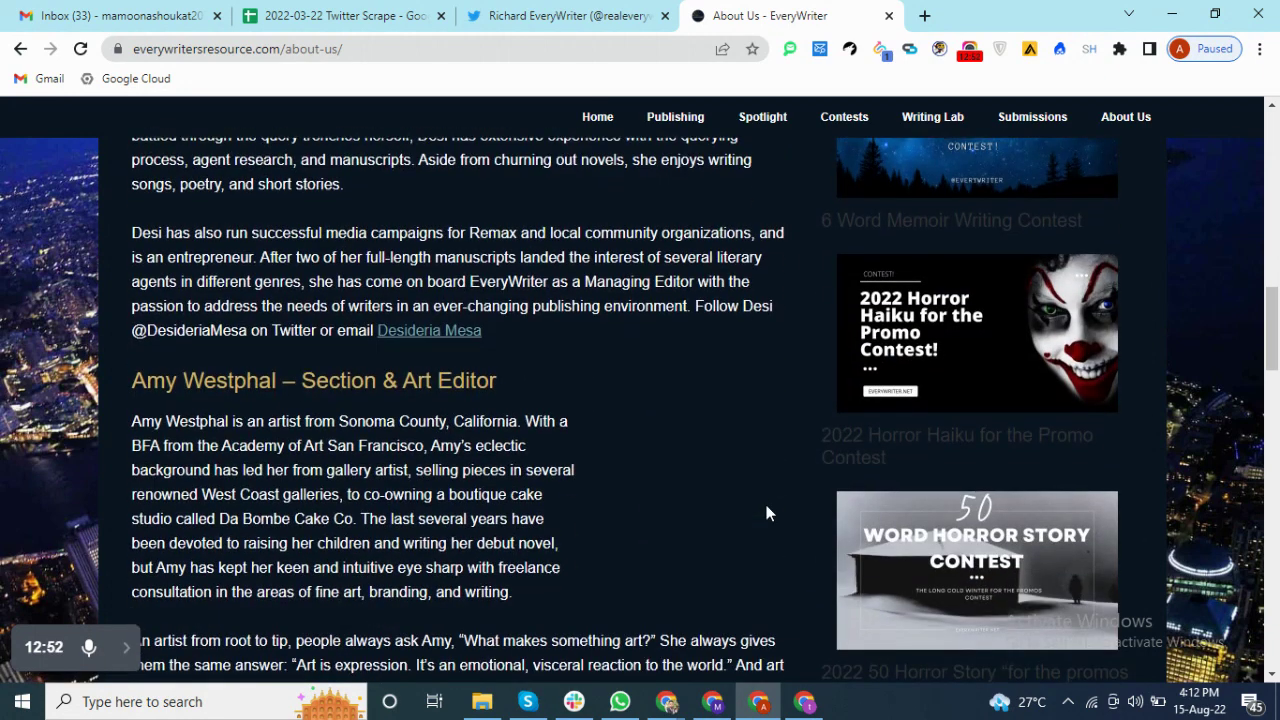
{"action": "scroll", "coordinate": [541, 400], "scroll_direction": "up", "scroll_amount": 1}
{"action": "scroll", "coordinate": [541, 400], "scroll_direction": "up", "scroll_amount": 3}
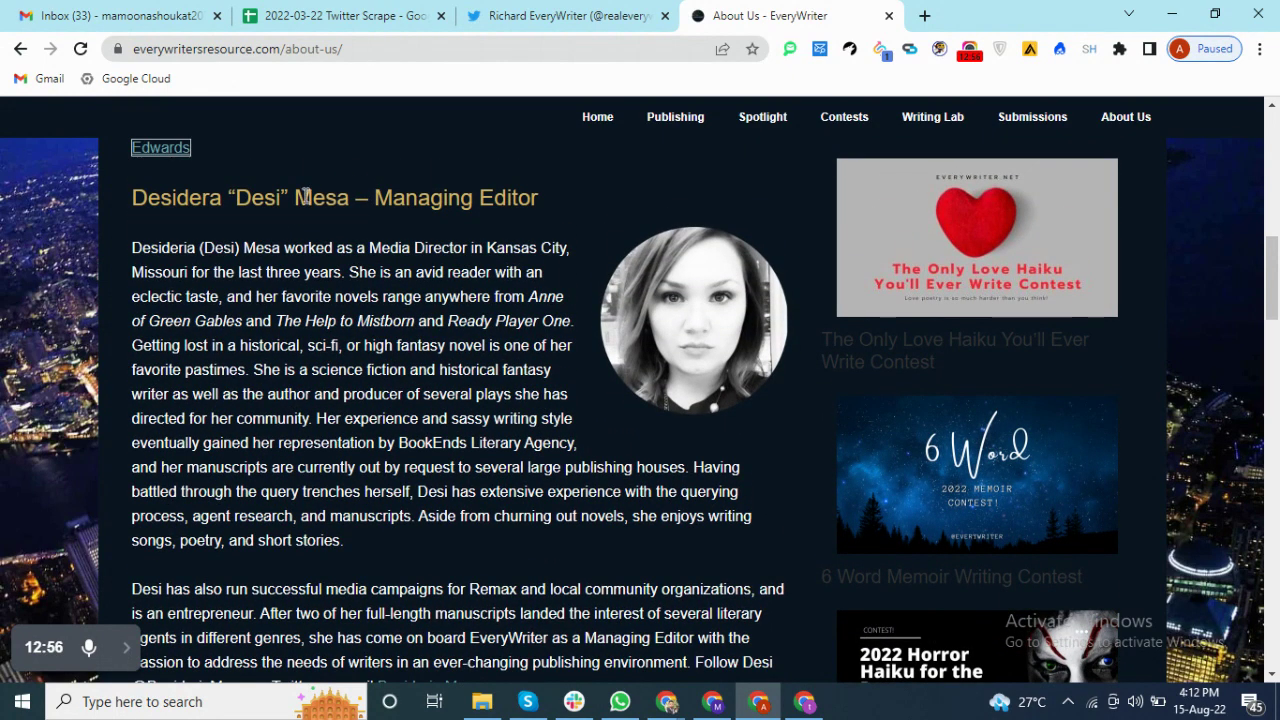
{"action": "left_click_drag", "start_coordinate": [362, 202], "coordinate": [138, 208]}
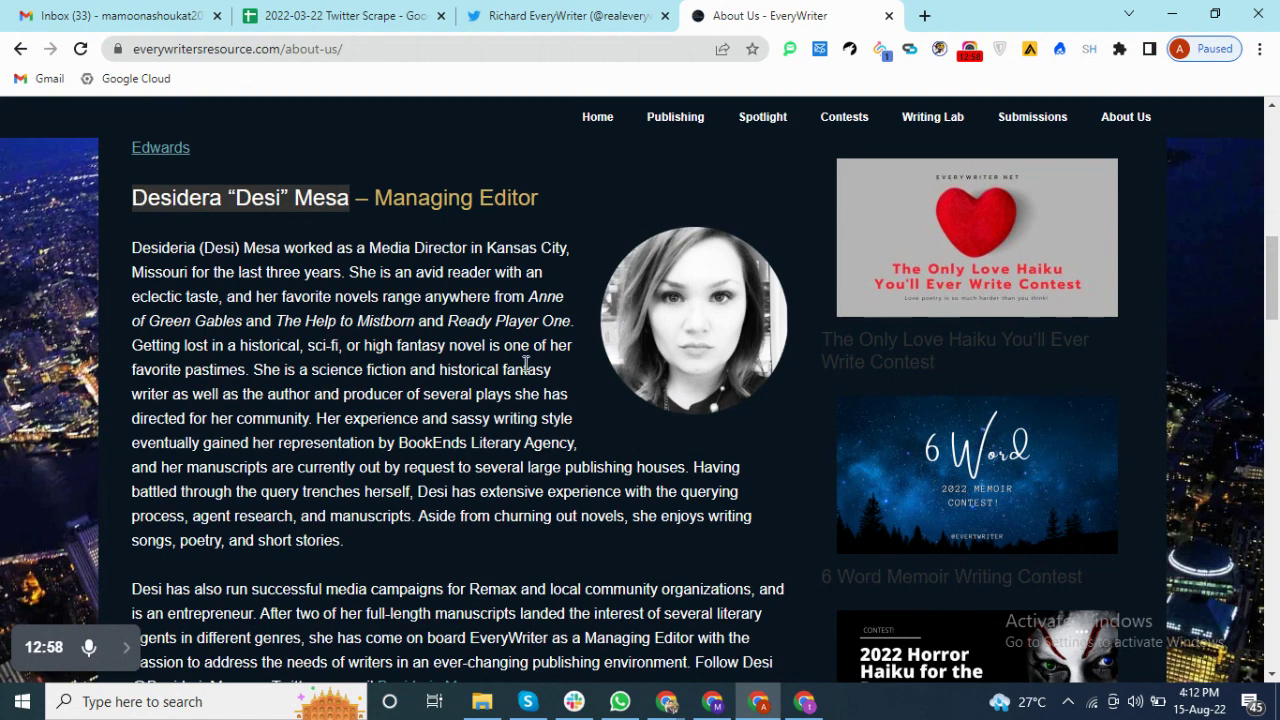
{"action": "scroll", "coordinate": [525, 365], "scroll_direction": "down", "scroll_amount": 4}
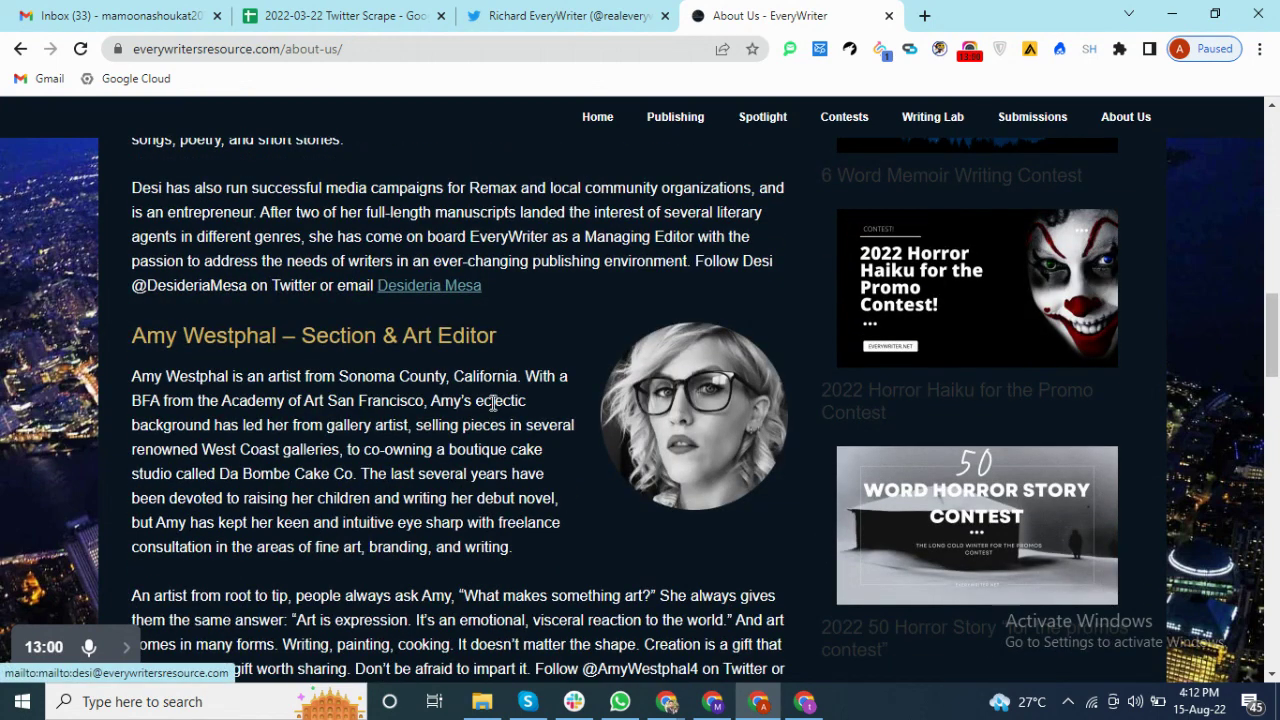
{"action": "scroll", "coordinate": [491, 402], "scroll_direction": "down", "scroll_amount": 5}
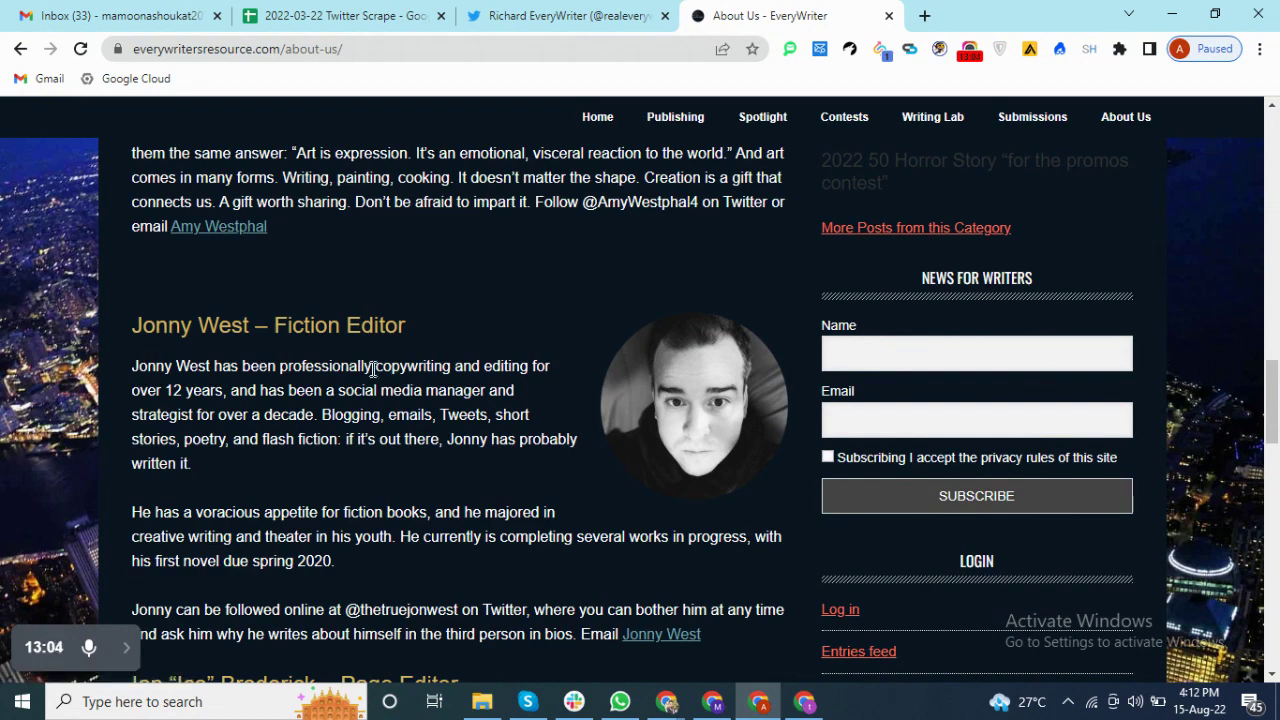
{"action": "scroll", "coordinate": [371, 368], "scroll_direction": "up", "scroll_amount": 15}
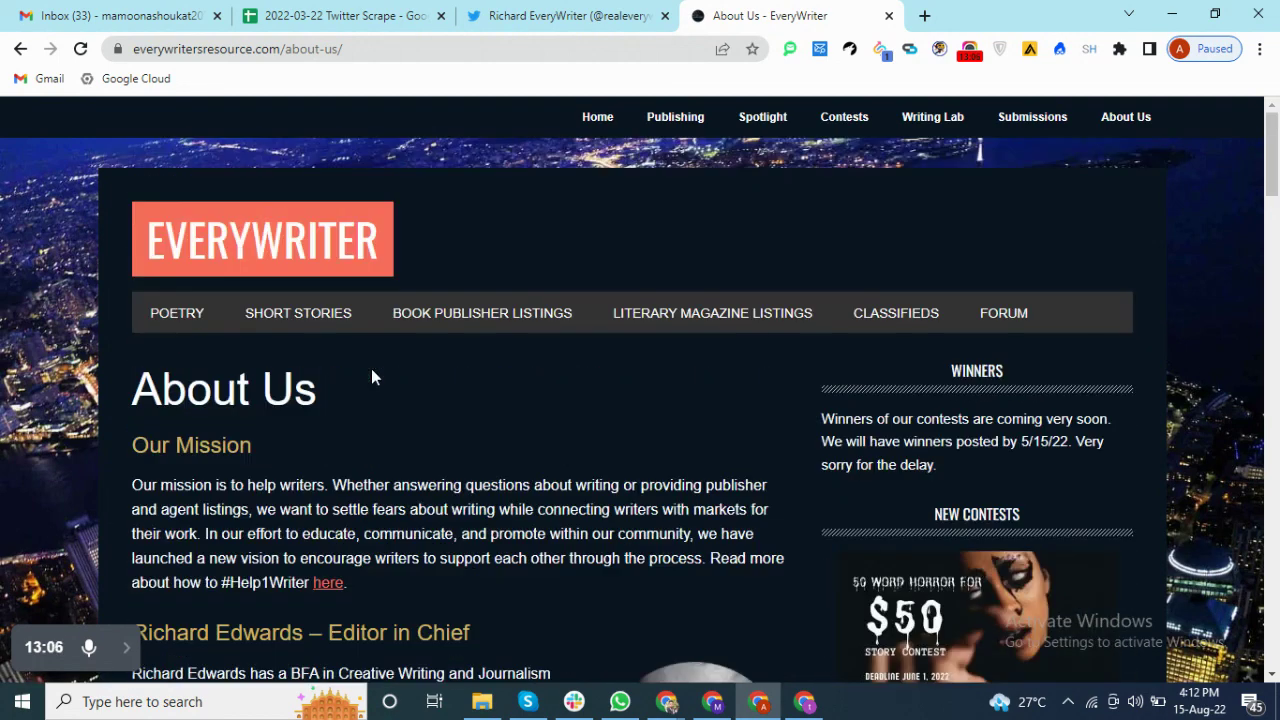
{"action": "scroll", "coordinate": [622, 423], "scroll_direction": "down", "scroll_amount": 3}
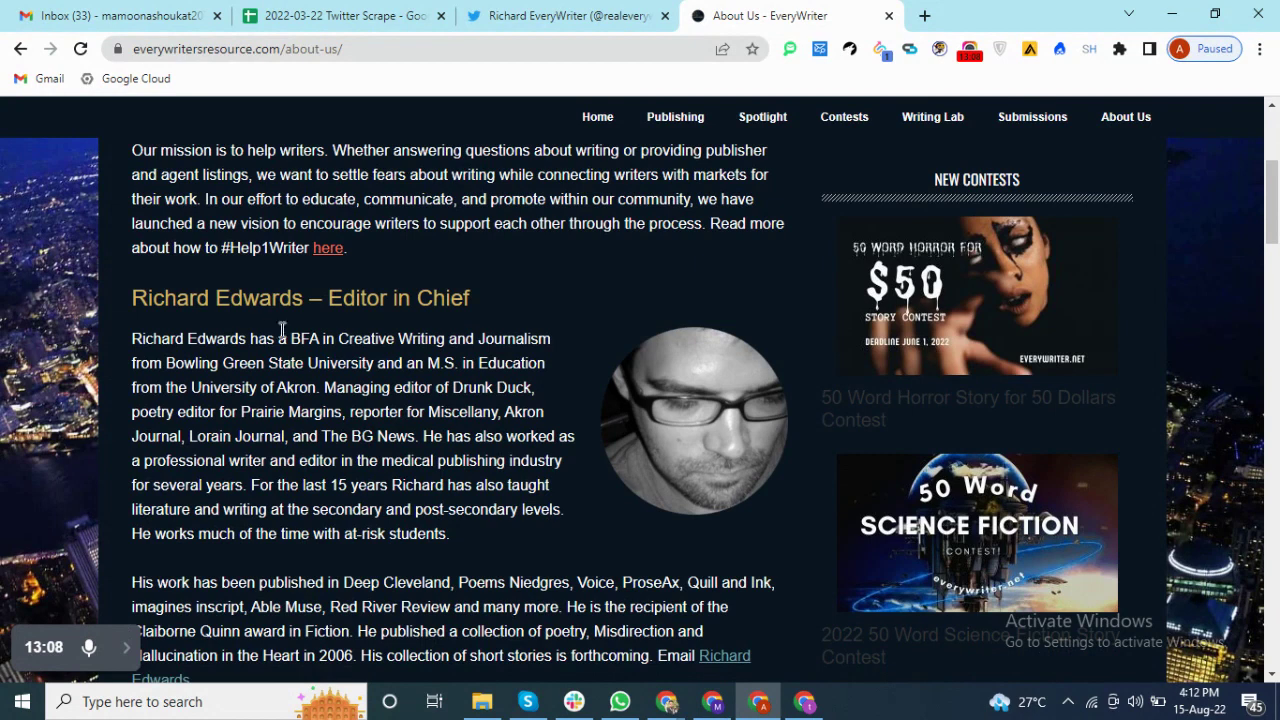
{"action": "scroll", "coordinate": [591, 466], "scroll_direction": "down", "scroll_amount": 2}
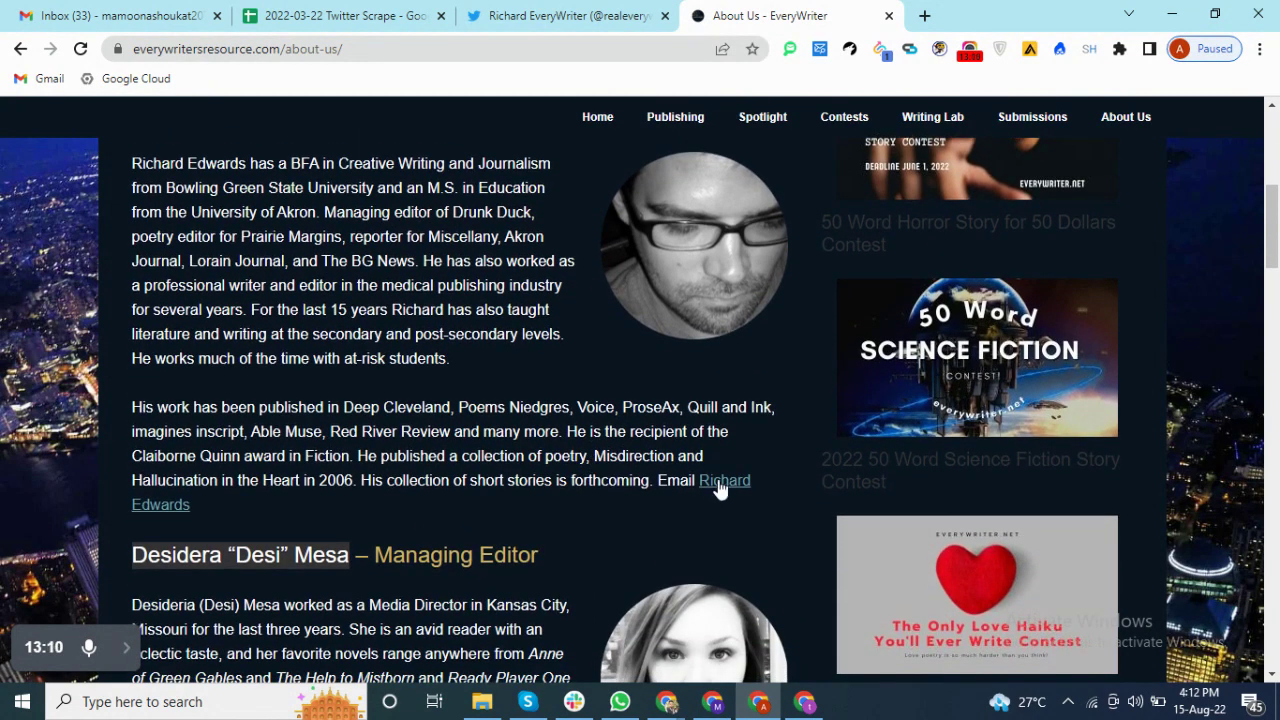
- Paste the Editor in Chief's e-mail address into the Email cell I5 of the Twitter Scrape spreadsheet
{"action": "left_click", "coordinate": [337, 14]}
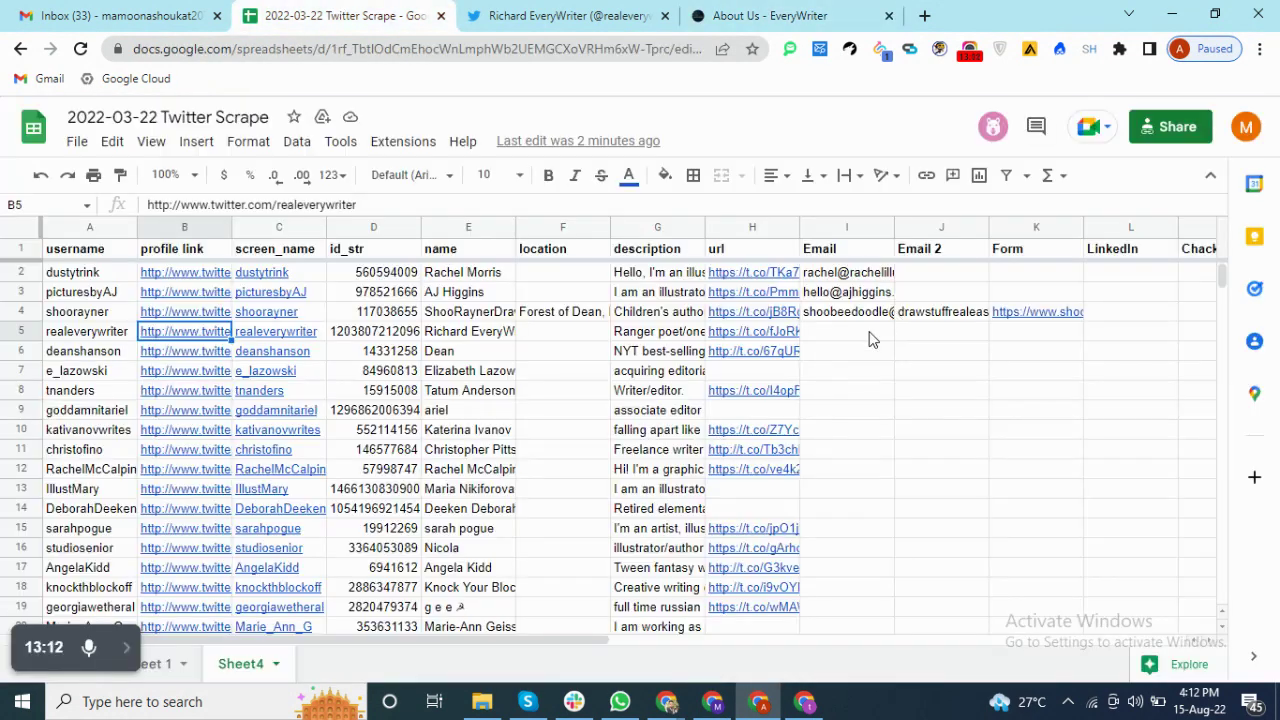
{"action": "left_click", "coordinate": [869, 338]}
{"action": "key", "text": "ctrl+v"}
{"action": "key", "text": "Return"}
- Open the Twitter profile link from cell B6 and close the previous profile's leftover browser tabs
{"action": "key", "text": "Left"}
{"action": "key", "text": "Left"}
{"action": "key", "text": "Left"}
{"action": "key", "text": "Left"}
{"action": "key", "text": "Left"}
{"action": "key", "text": "Left"}
{"action": "key", "text": "Left"}
{"action": "key", "text": "Left"}
{"action": "key", "text": "Right"}
{"action": "key", "text": "alt+Return"}
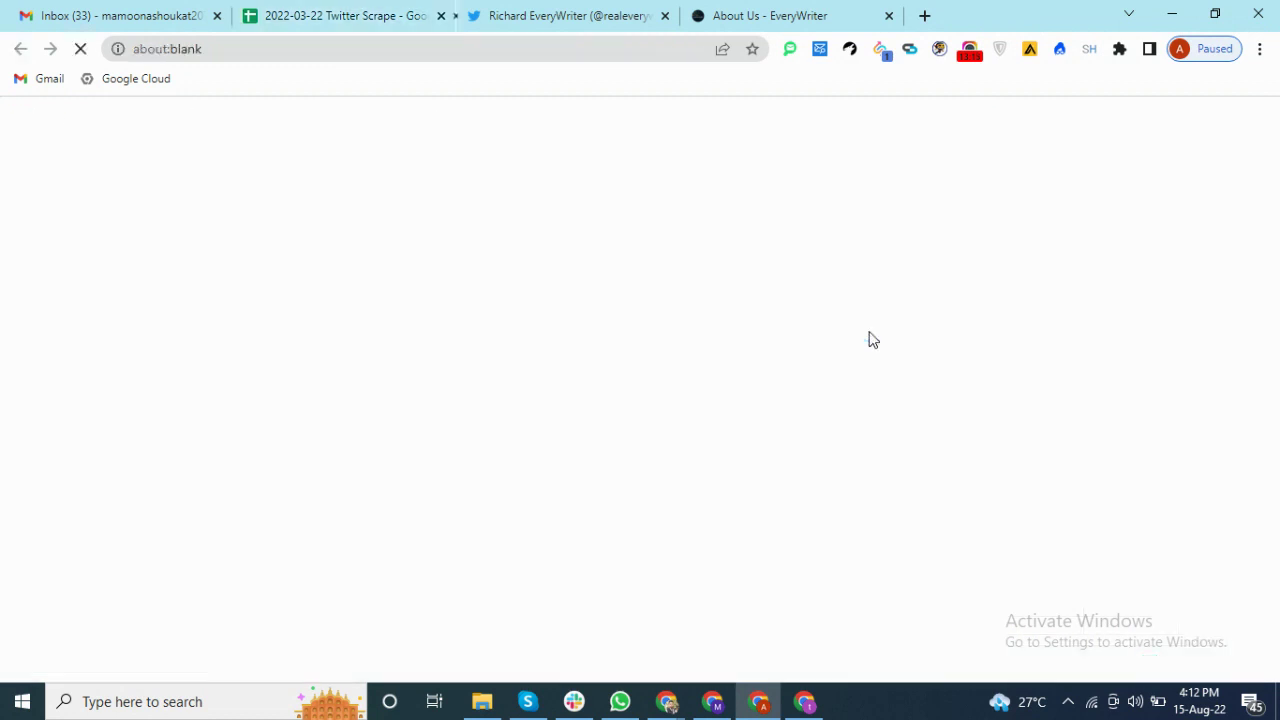
{"action": "right_click", "coordinate": [551, 12]}
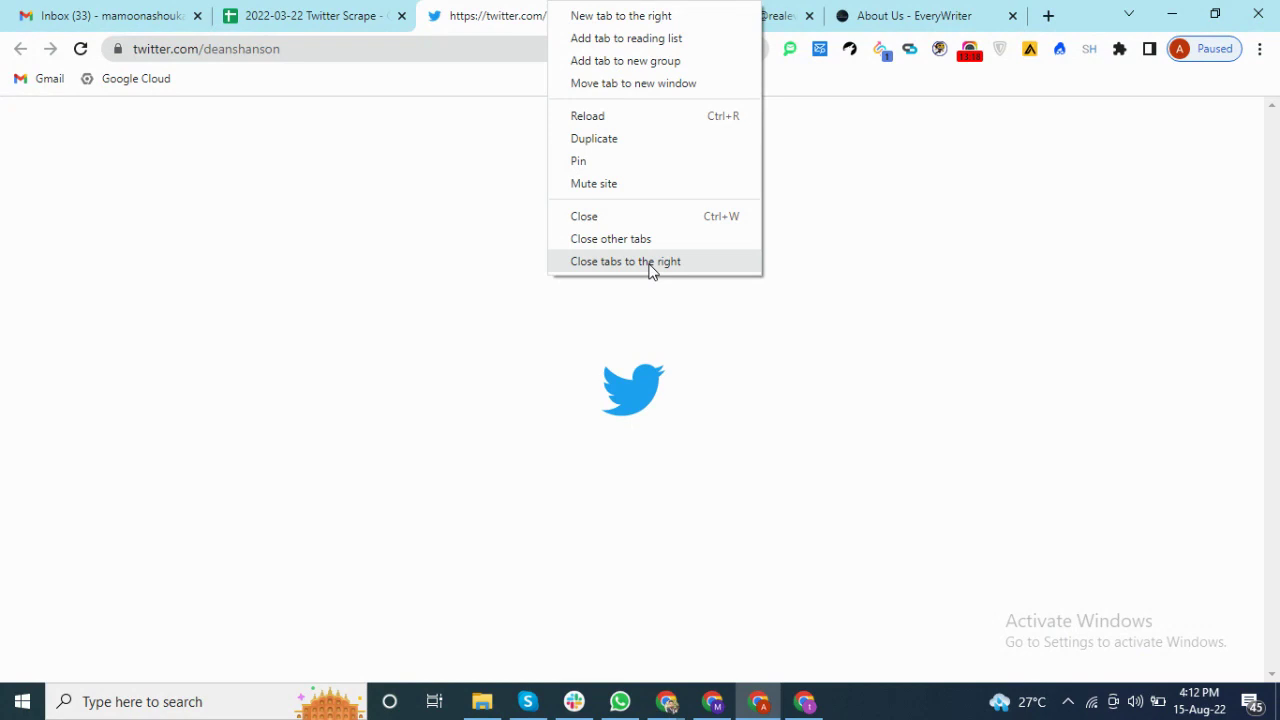
{"action": "left_click", "coordinate": [651, 266]}
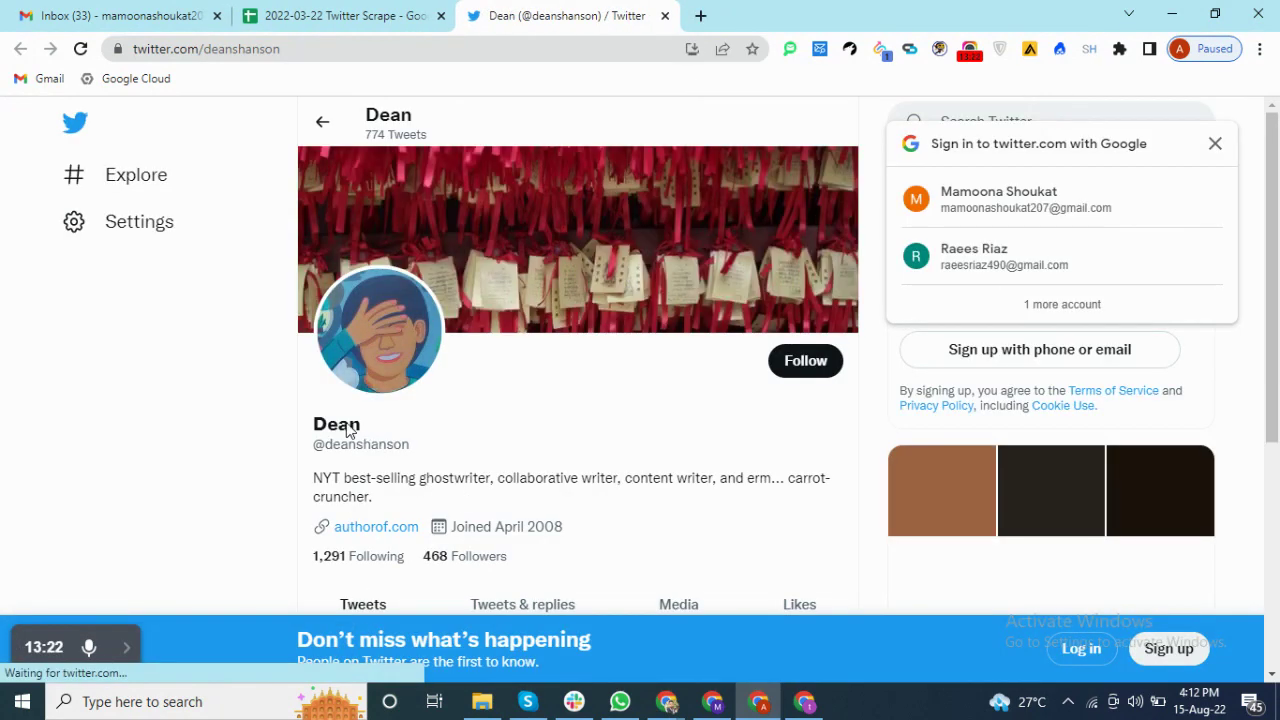
- Check the display name on the row 6 Twitter profile and open its linked website authorof.com
{"action": "double_click", "coordinate": [349, 428]}
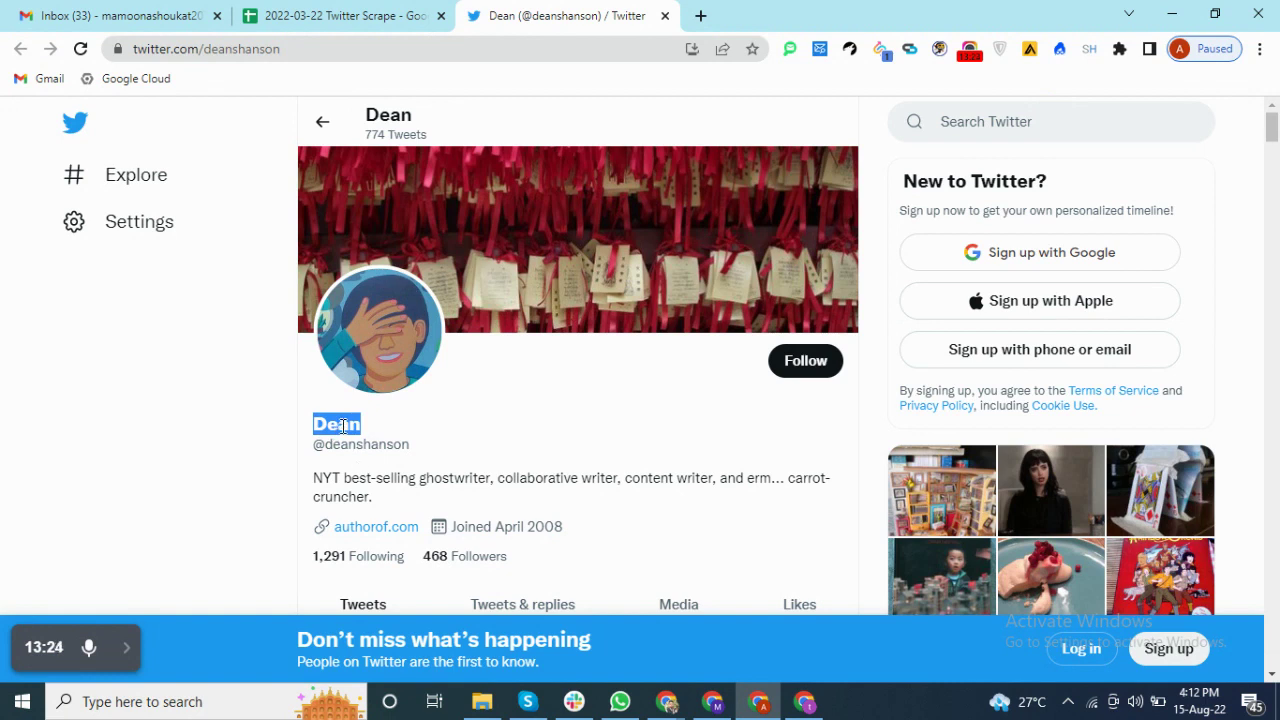
{"action": "left_click", "coordinate": [366, 540]}
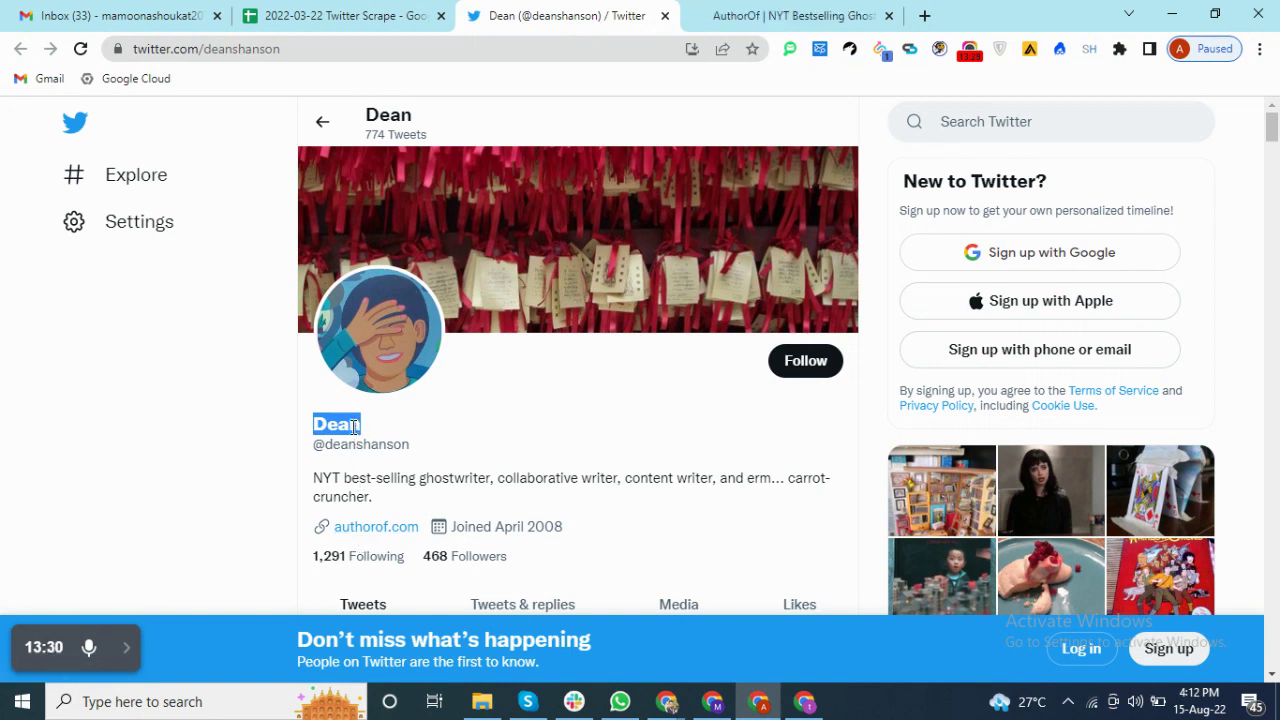
{"action": "left_click", "coordinate": [413, 450]}
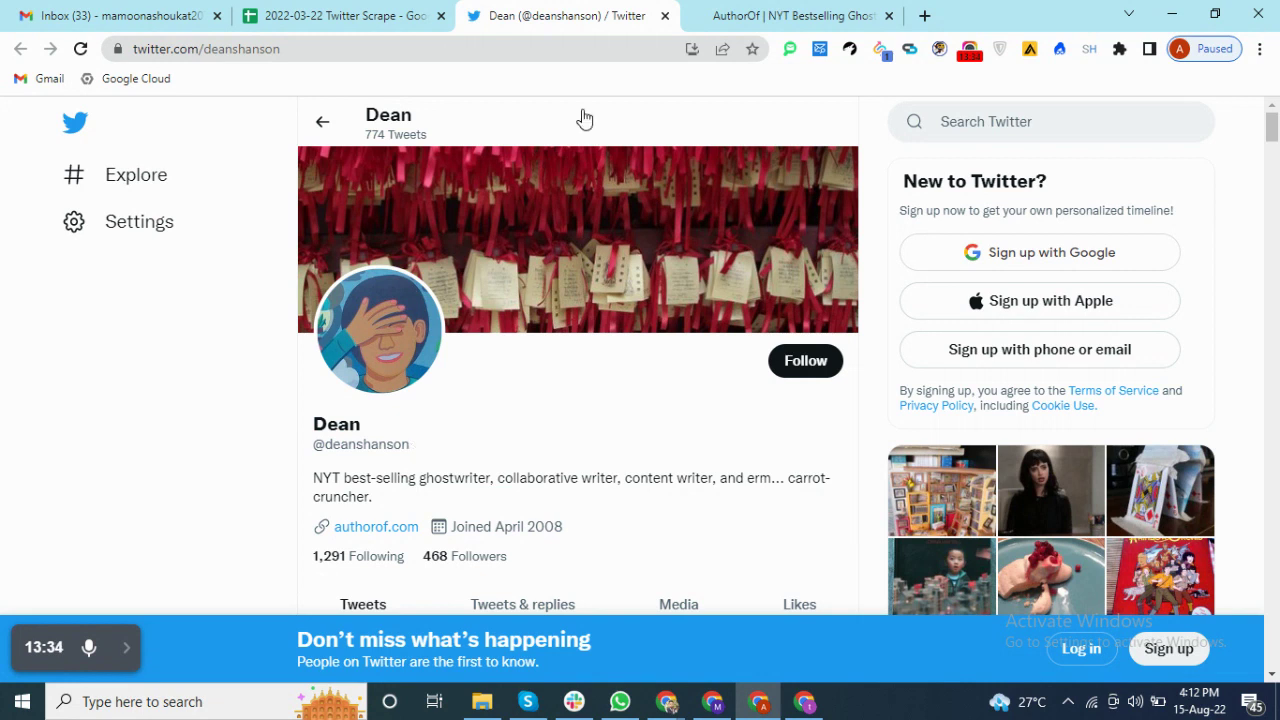
{"action": "left_click", "coordinate": [800, 15]}
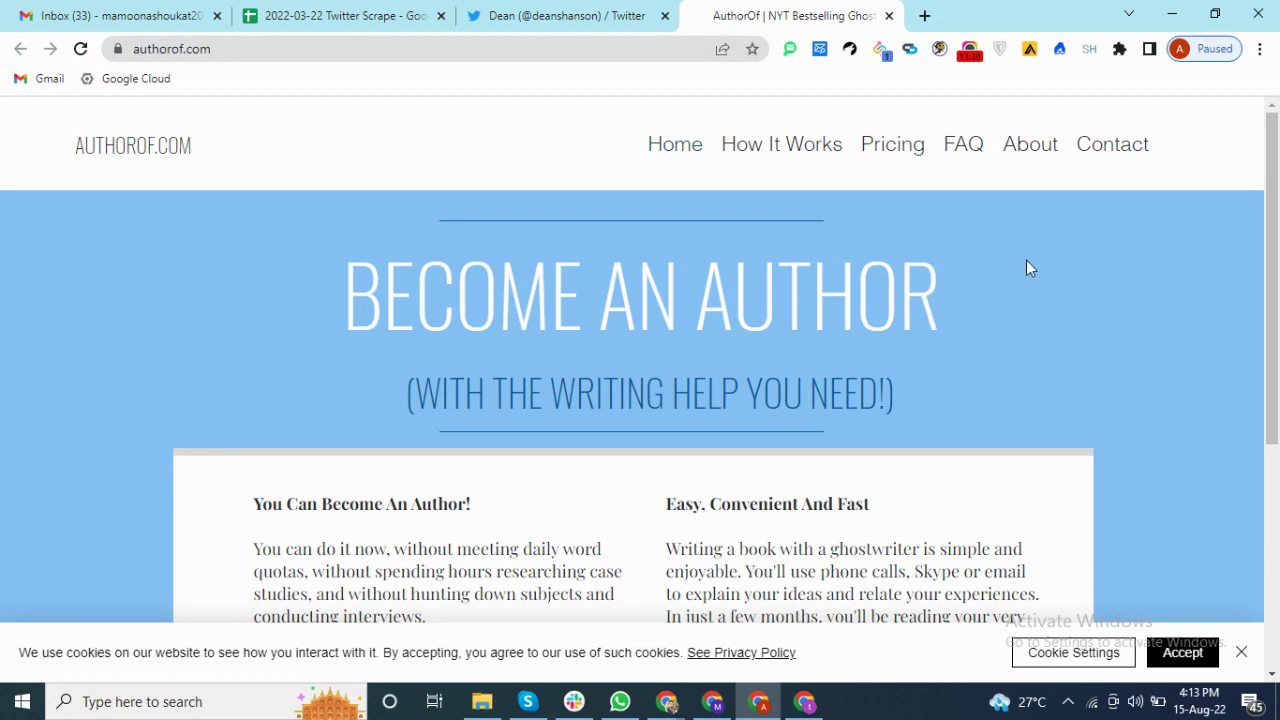
- Open the authorof.com Contact page and look through it for a form and an e-mail address
{"action": "left_click", "coordinate": [1122, 155]}
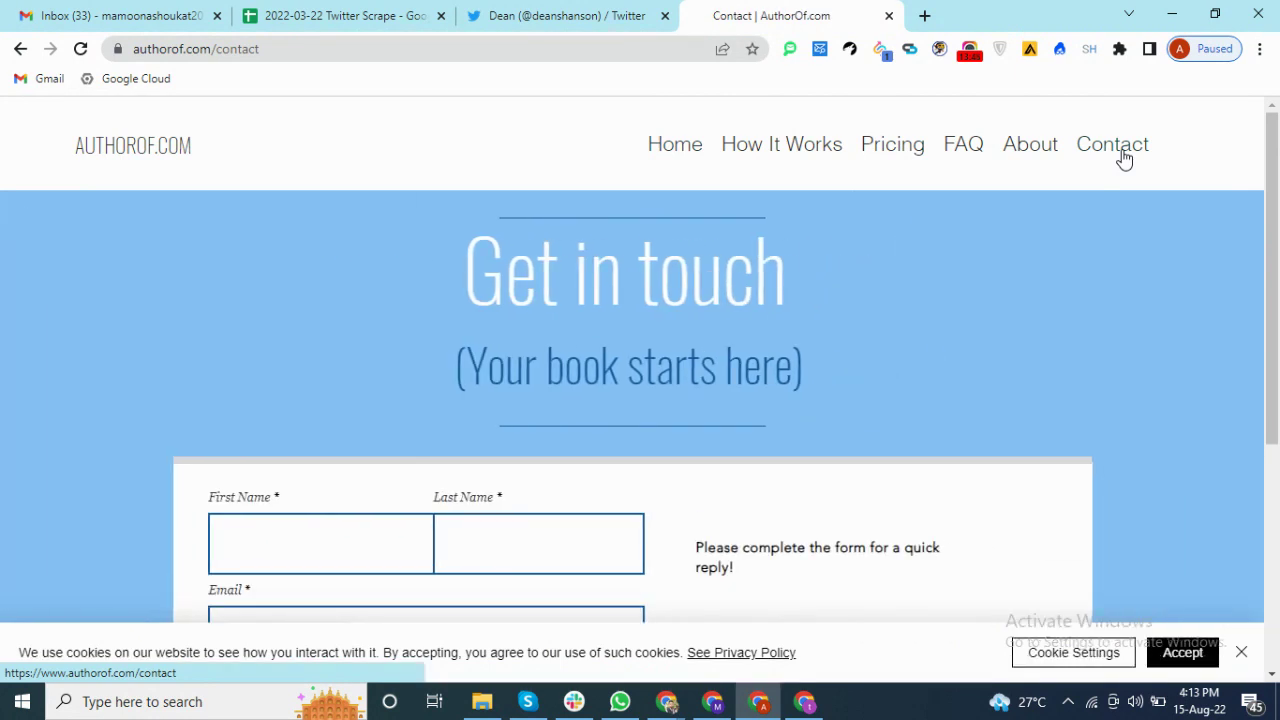
{"action": "scroll", "coordinate": [1080, 302], "scroll_direction": "down", "scroll_amount": 4}
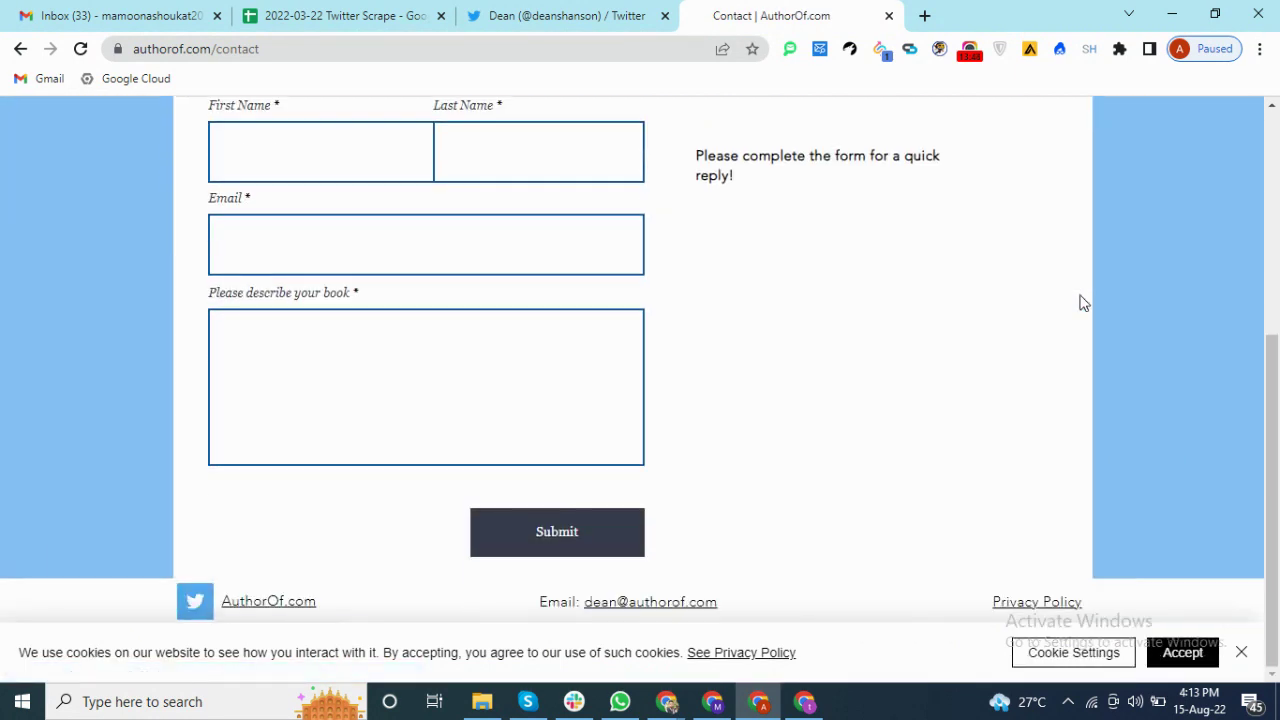
{"action": "scroll", "coordinate": [1081, 300], "scroll_direction": "up", "scroll_amount": 4}
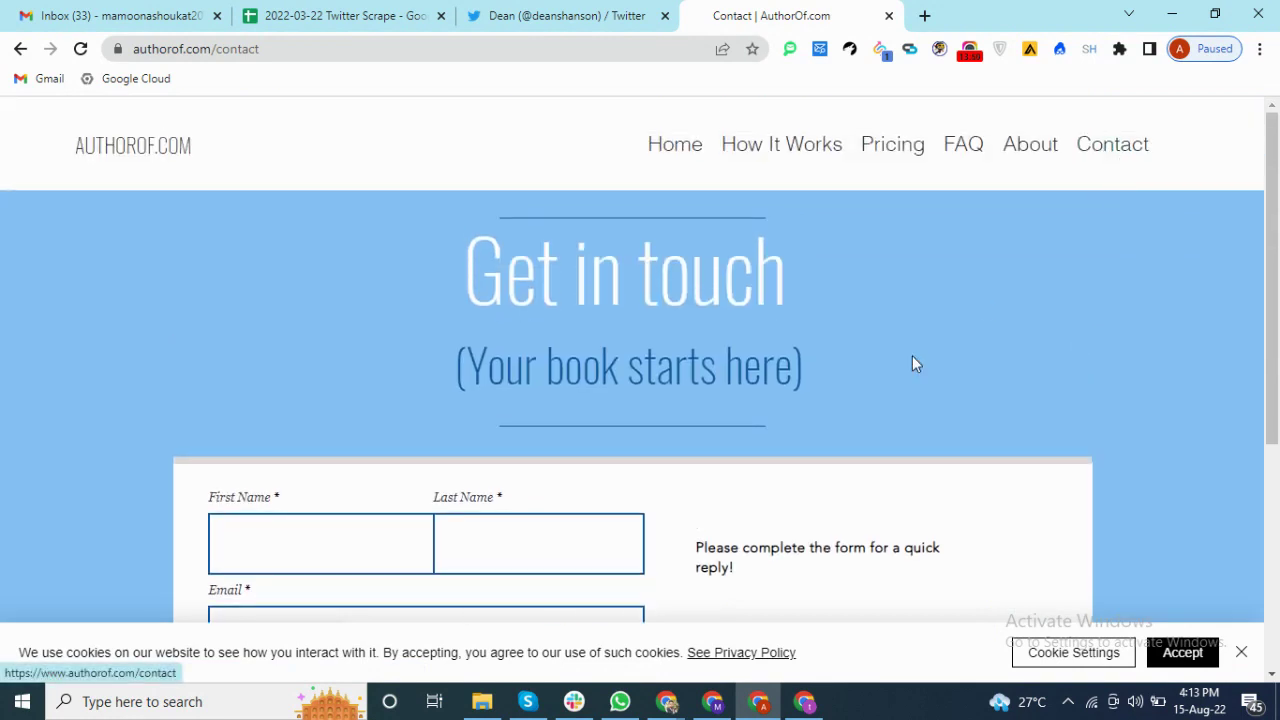
{"action": "scroll", "coordinate": [912, 358], "scroll_direction": "down", "scroll_amount": 3}
{"action": "scroll", "coordinate": [902, 363], "scroll_direction": "down", "scroll_amount": 1}
{"action": "left_click", "coordinate": [338, 45]}
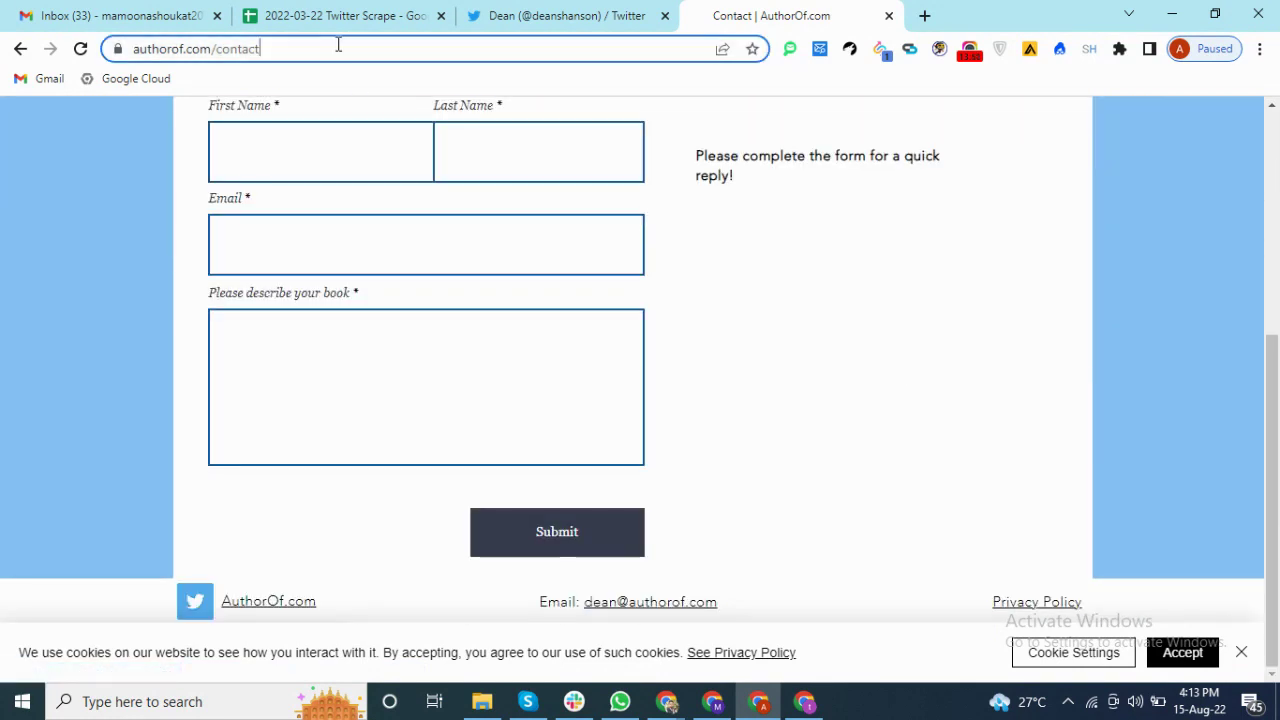
{"action": "left_click", "coordinate": [420, 16]}
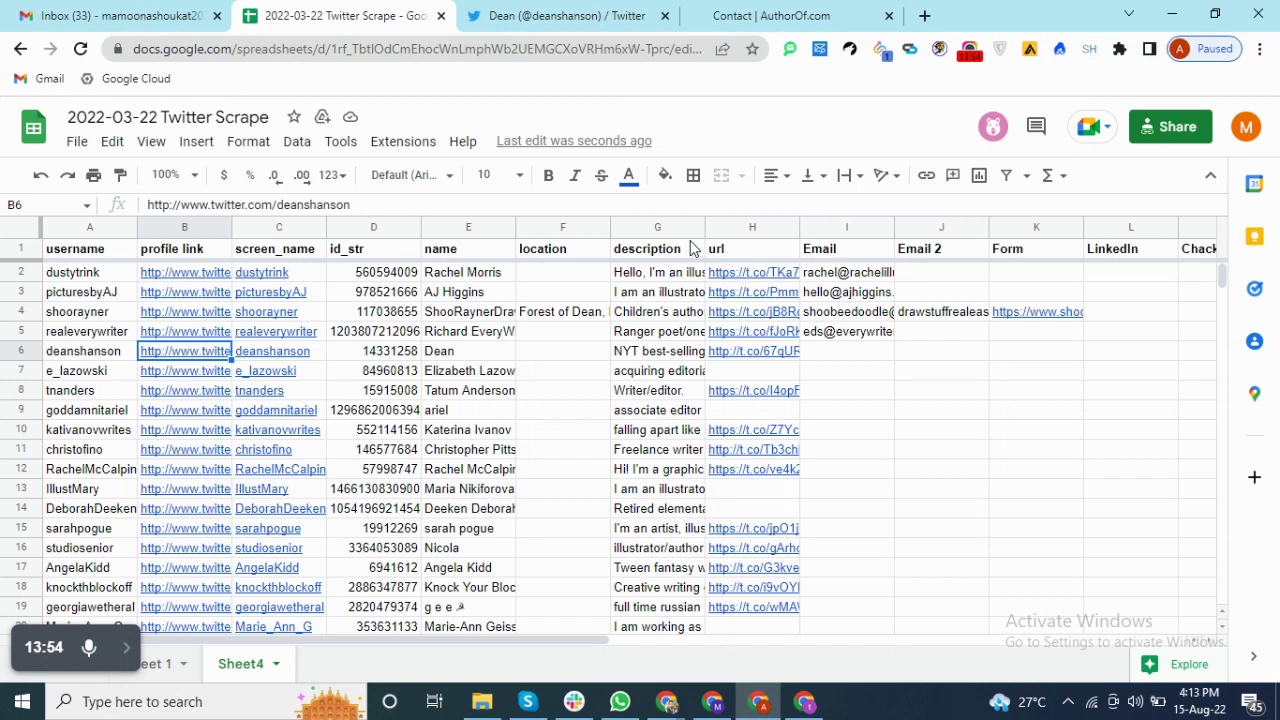
{"action": "key", "text": "Right"}
{"action": "key", "text": "Right"}
{"action": "key", "text": "Right"}
{"action": "key", "text": "Right"}
{"action": "key", "text": "Right"}
{"action": "key", "text": "Right"}
{"action": "key", "text": "ctrl+v"}
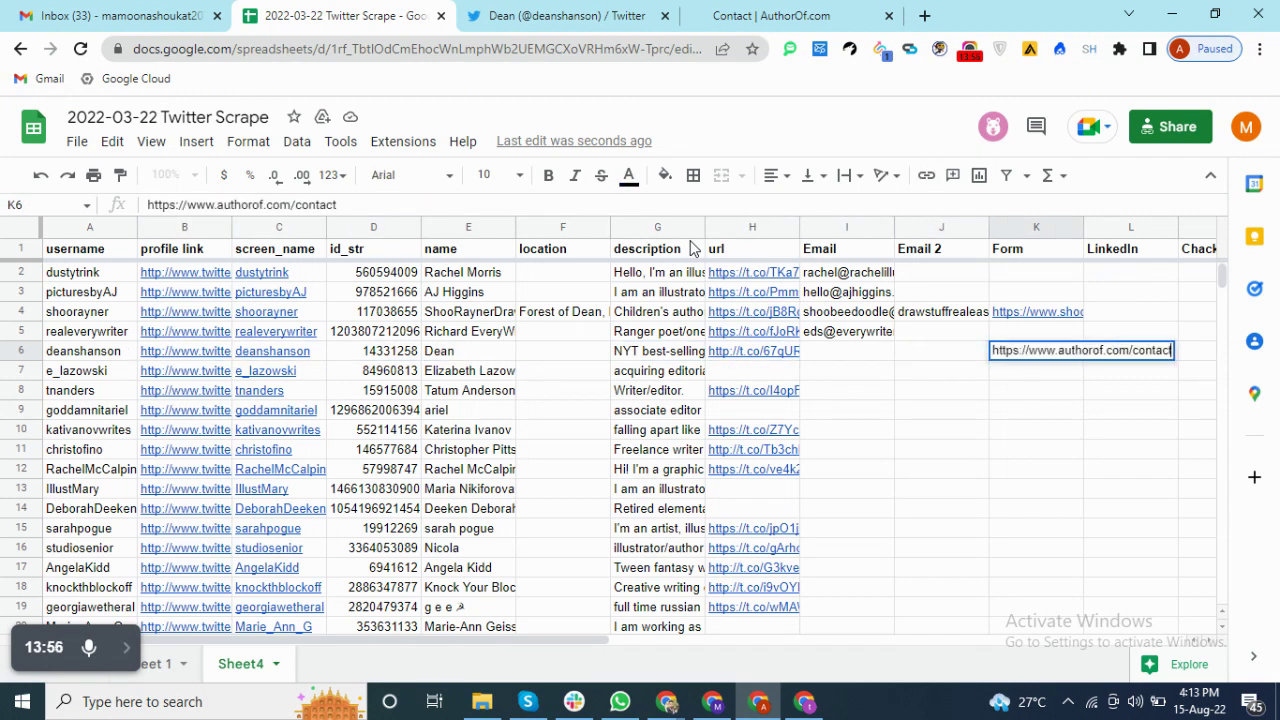
{"action": "key", "text": "Left"}
- Copy the e-mail address shown in the footer of the authorof.com Contact page
{"action": "left_click", "coordinate": [808, 14]}
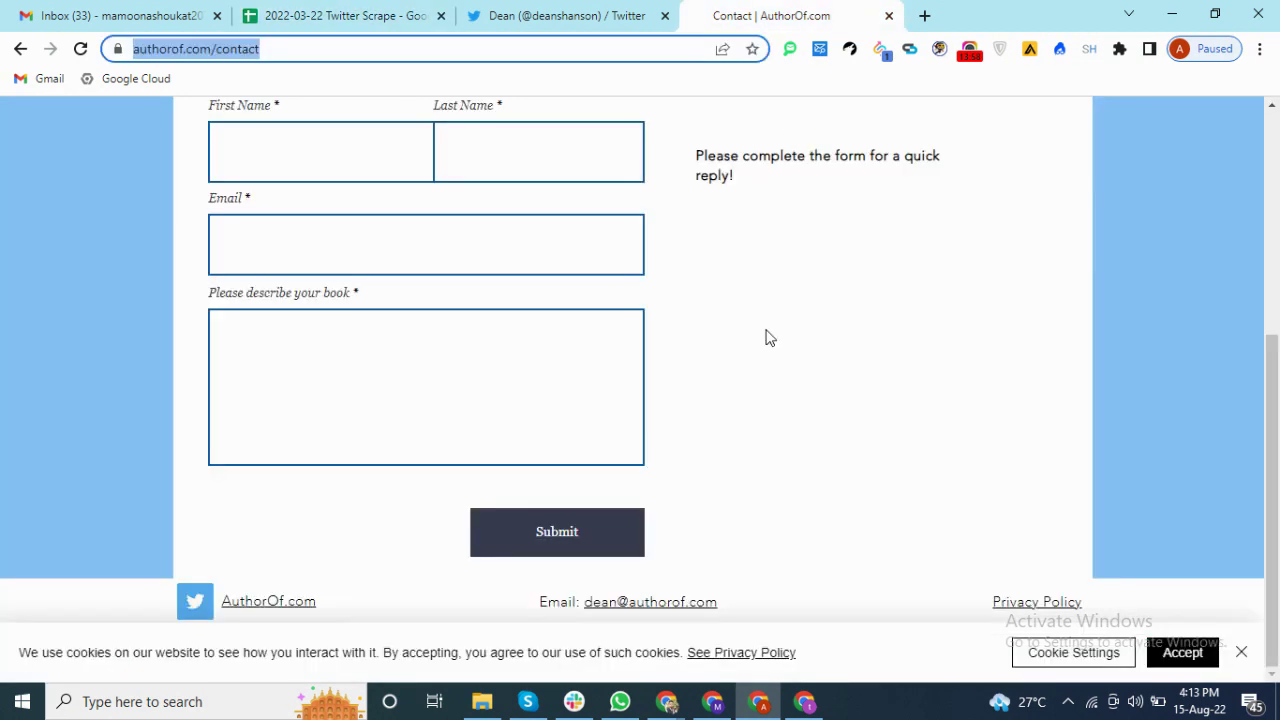
{"action": "left_click_drag", "start_coordinate": [540, 601], "coordinate": [594, 606]}
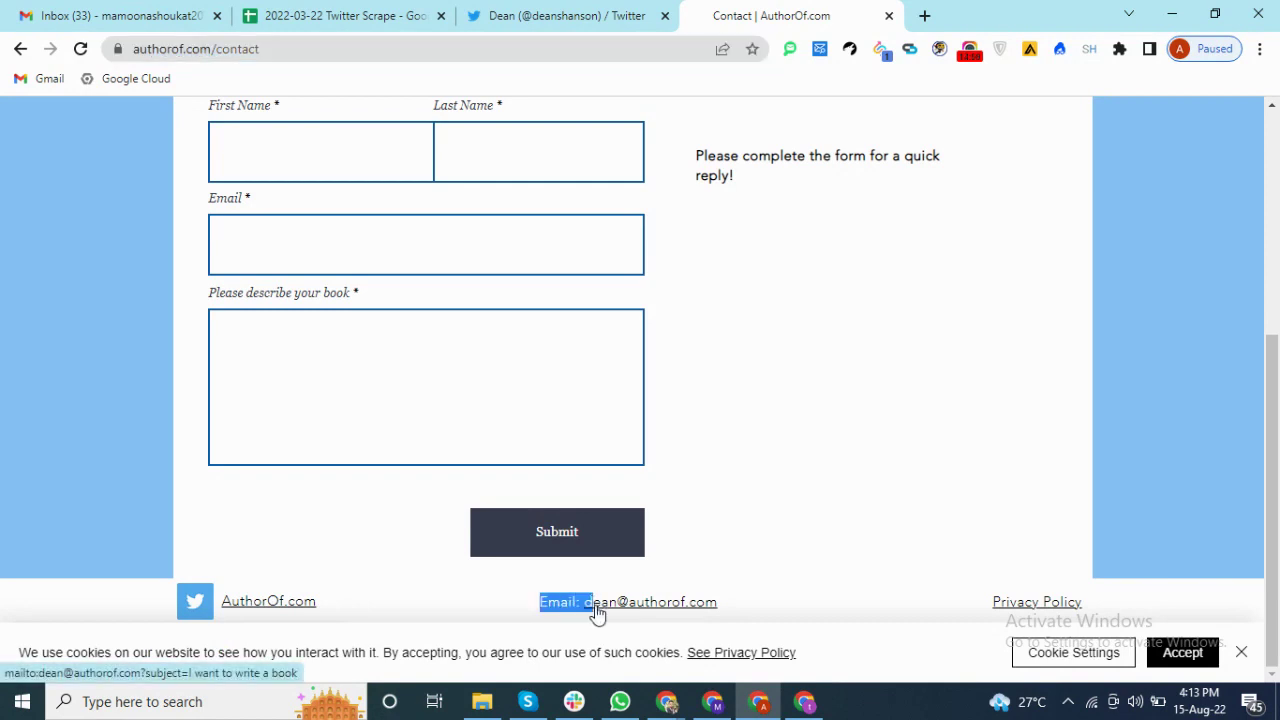
{"action": "left_click", "coordinate": [752, 617]}
{"action": "left_click_drag", "start_coordinate": [726, 606], "coordinate": [583, 604]}
{"action": "key", "text": "ctrl+c"}
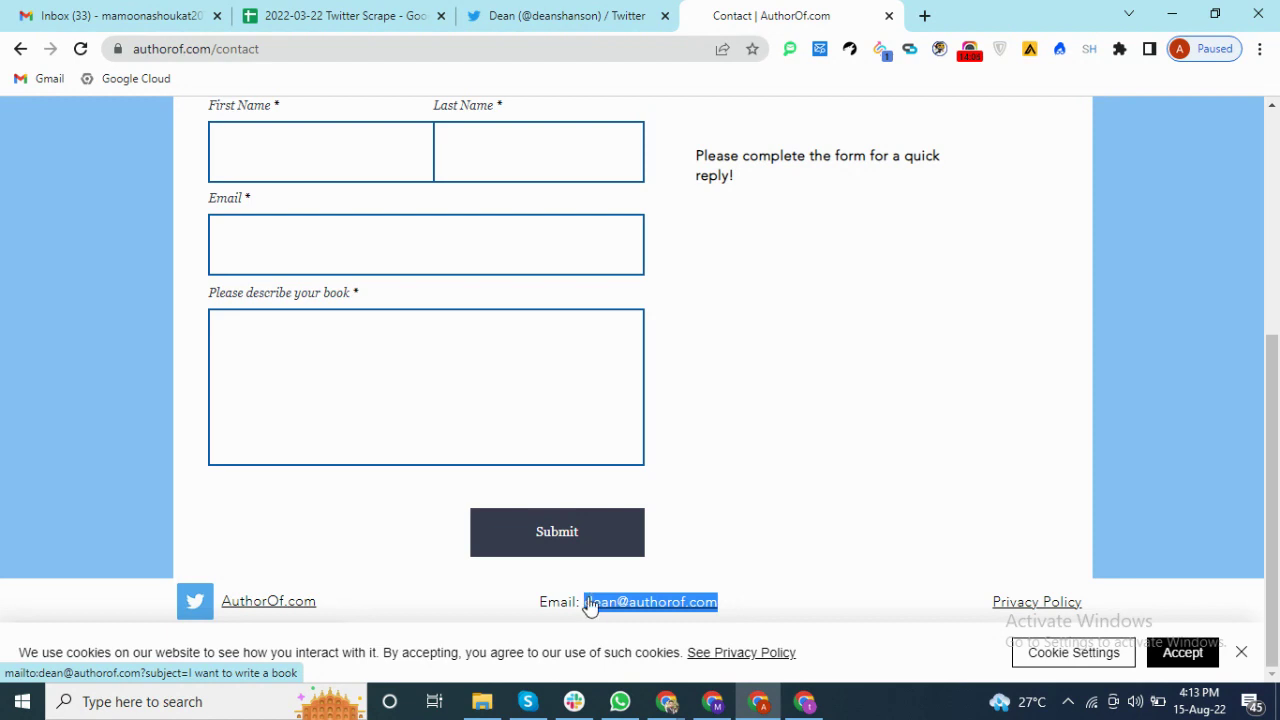
- Return to the spreadsheet and inspect the domain part of the e-mail address in cell I4
{"action": "left_click", "coordinate": [390, 8]}
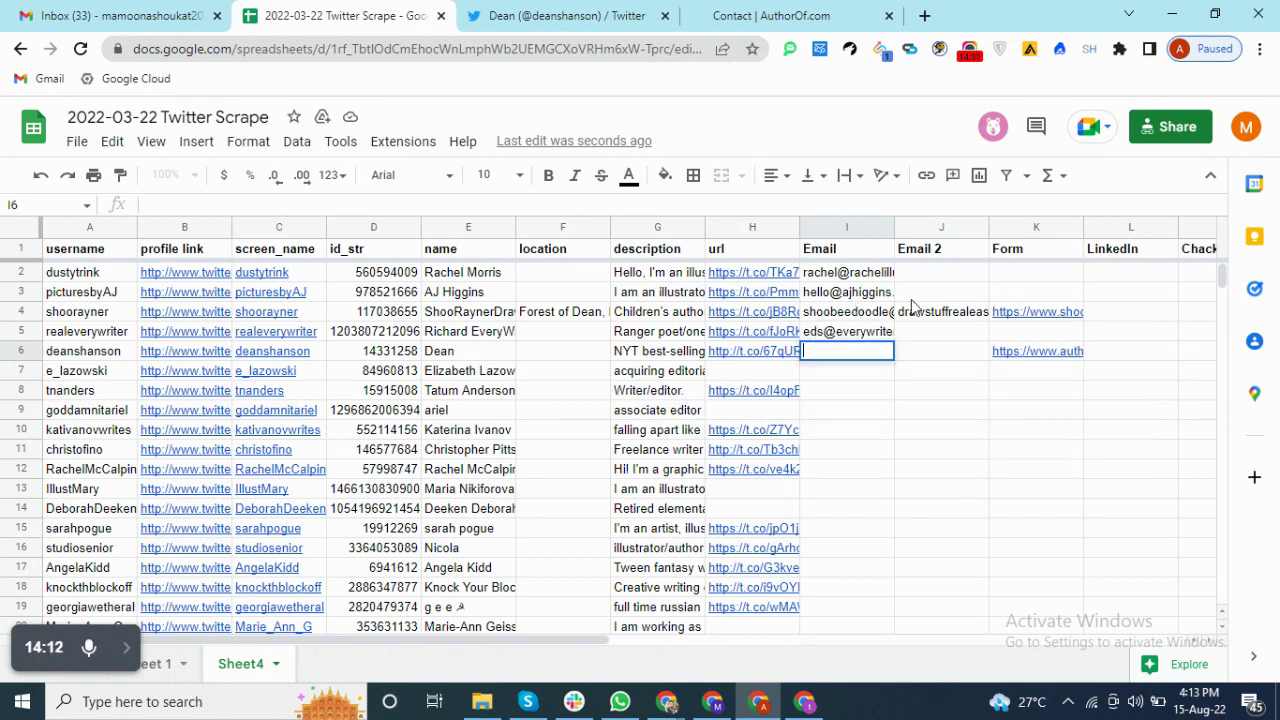
{"action": "left_click", "coordinate": [862, 313]}
{"action": "double_click", "coordinate": [862, 313]}
{"action": "left_click_drag", "start_coordinate": [888, 311], "coordinate": [978, 315]}
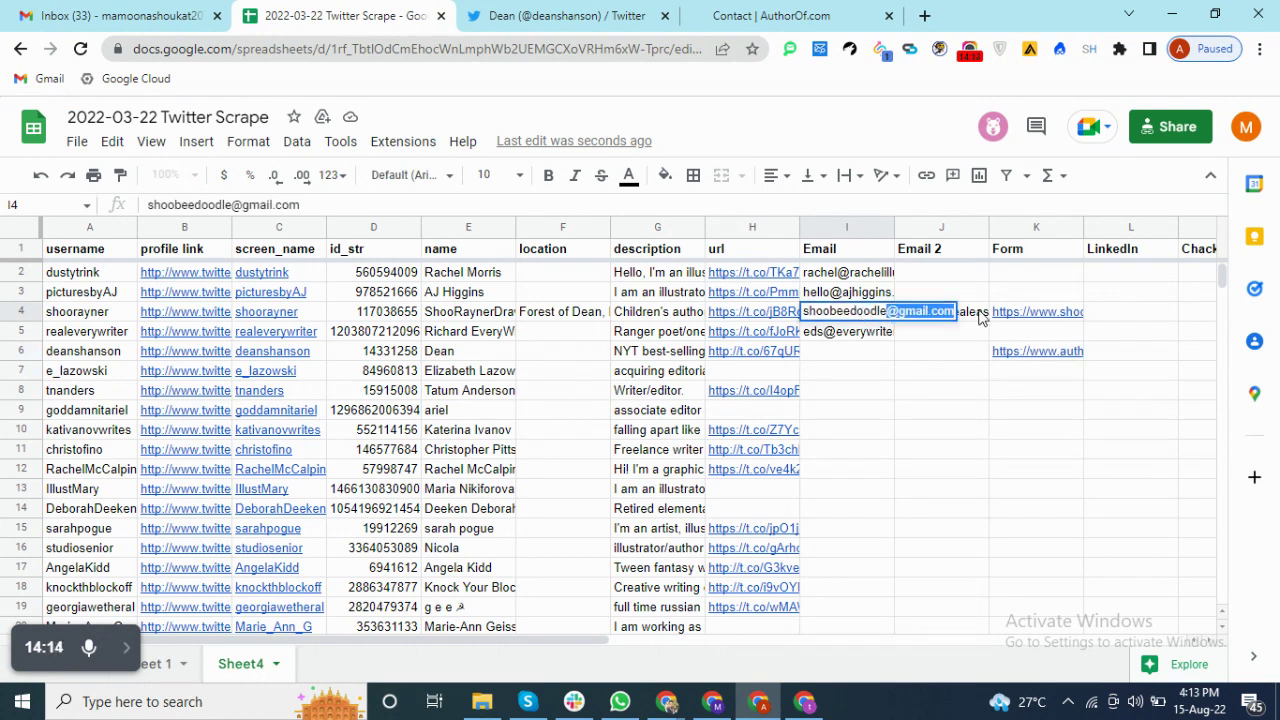
- Paste the copied authorof.com e-mail address into the Email cell I6 and check the entry
{"action": "double_click", "coordinate": [876, 352]}
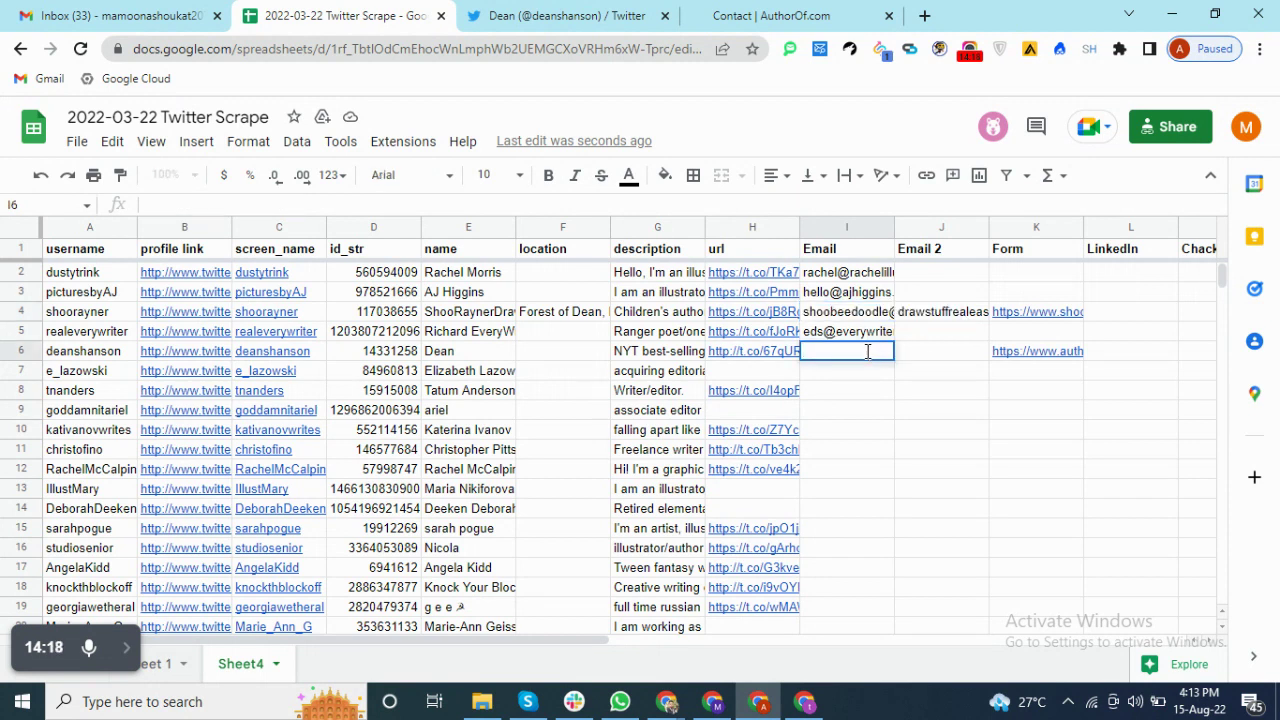
{"action": "key", "text": "ctrl+v"}
{"action": "key", "text": "Return"}
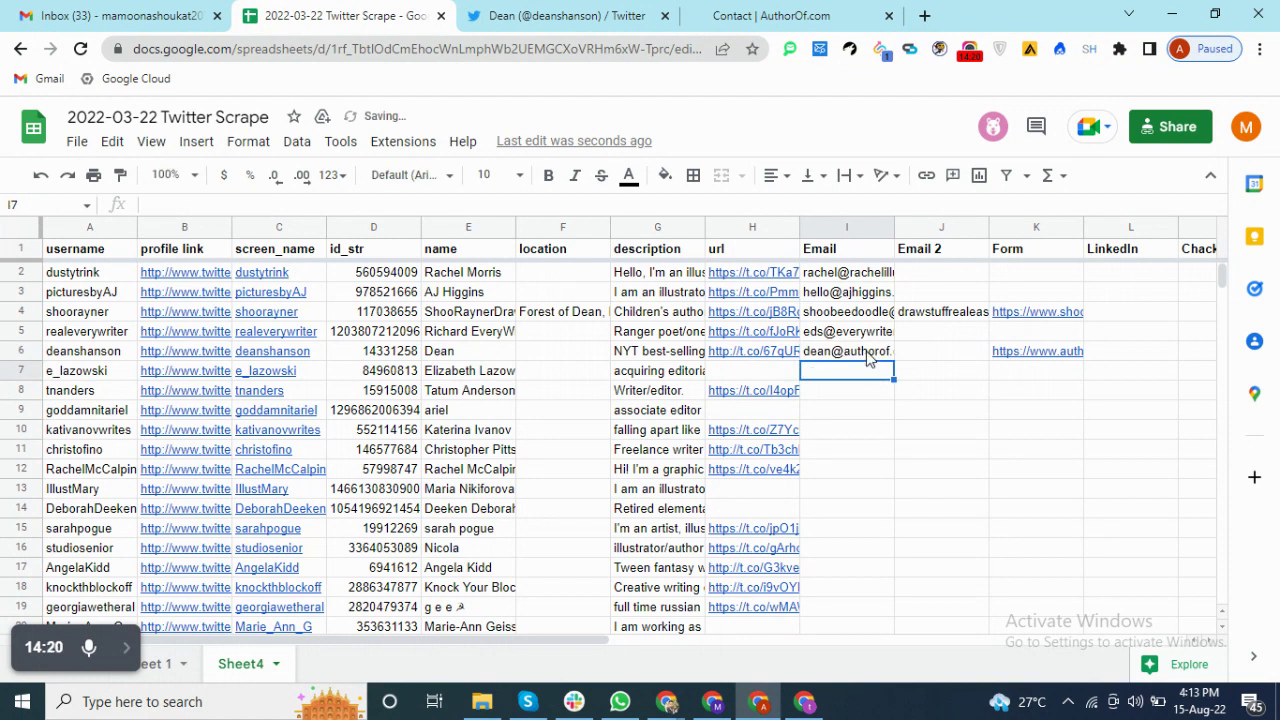
{"action": "left_click", "coordinate": [855, 357]}
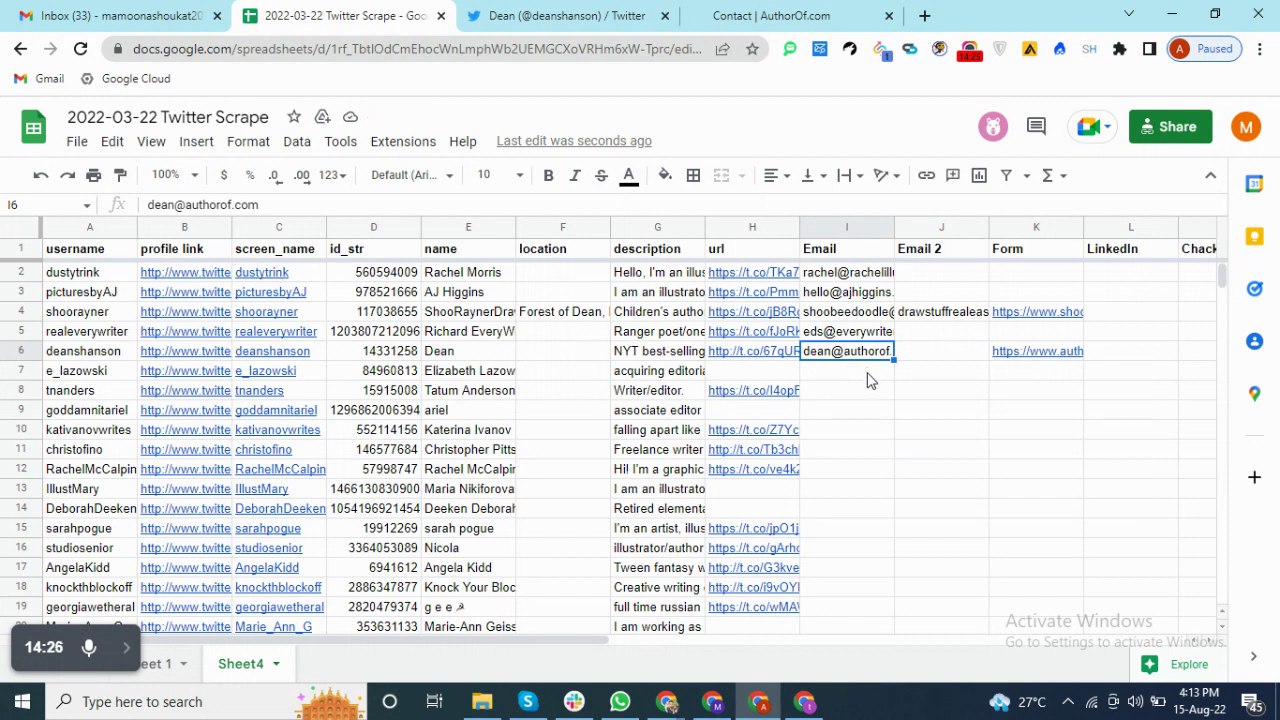
- Open the Twitter profile linked in cell B7 and close the tabs left over from the previous profile
{"action": "left_click", "coordinate": [868, 375]}
{"action": "key", "text": "Left"}
{"action": "key", "text": "Left"}
{"action": "key", "text": "Left"}
{"action": "key", "text": "Left"}
{"action": "key", "text": "Left"}
{"action": "key", "text": "Left"}
{"action": "key", "text": "Left"}
{"action": "key", "text": "Left"}
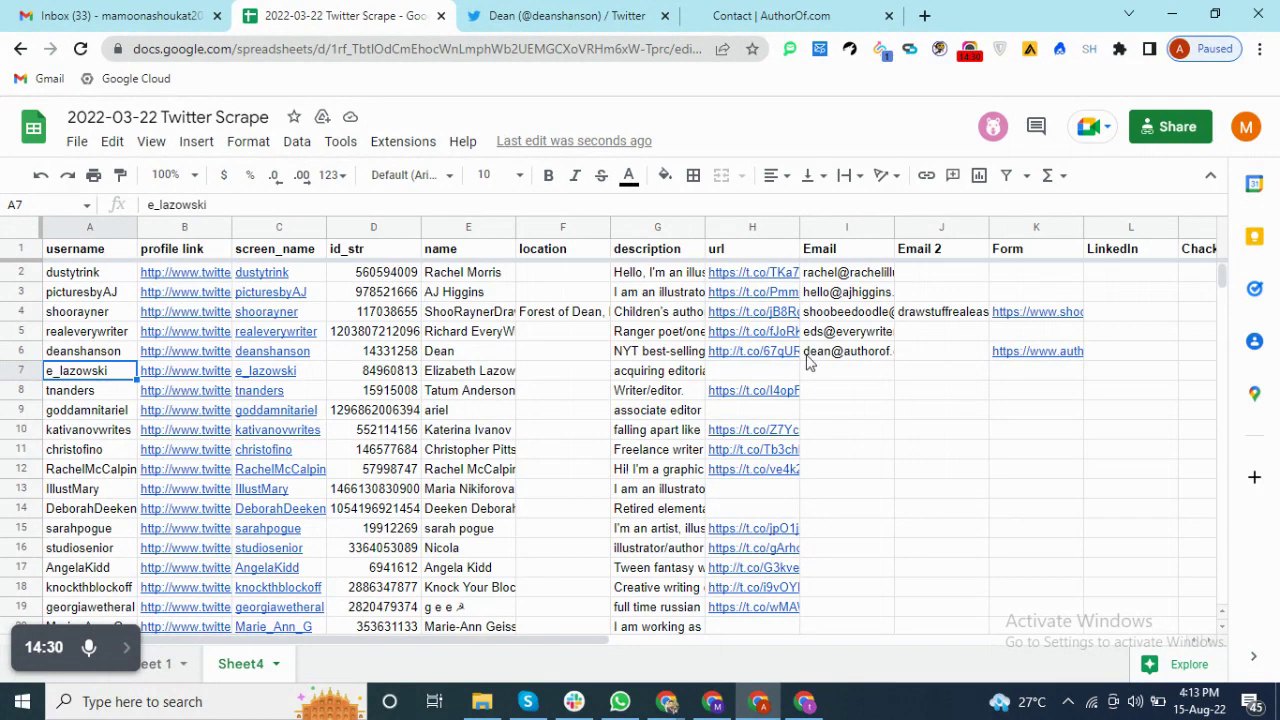
{"action": "mouse_move", "coordinate": [720, 350]}
{"action": "key", "text": "Right"}
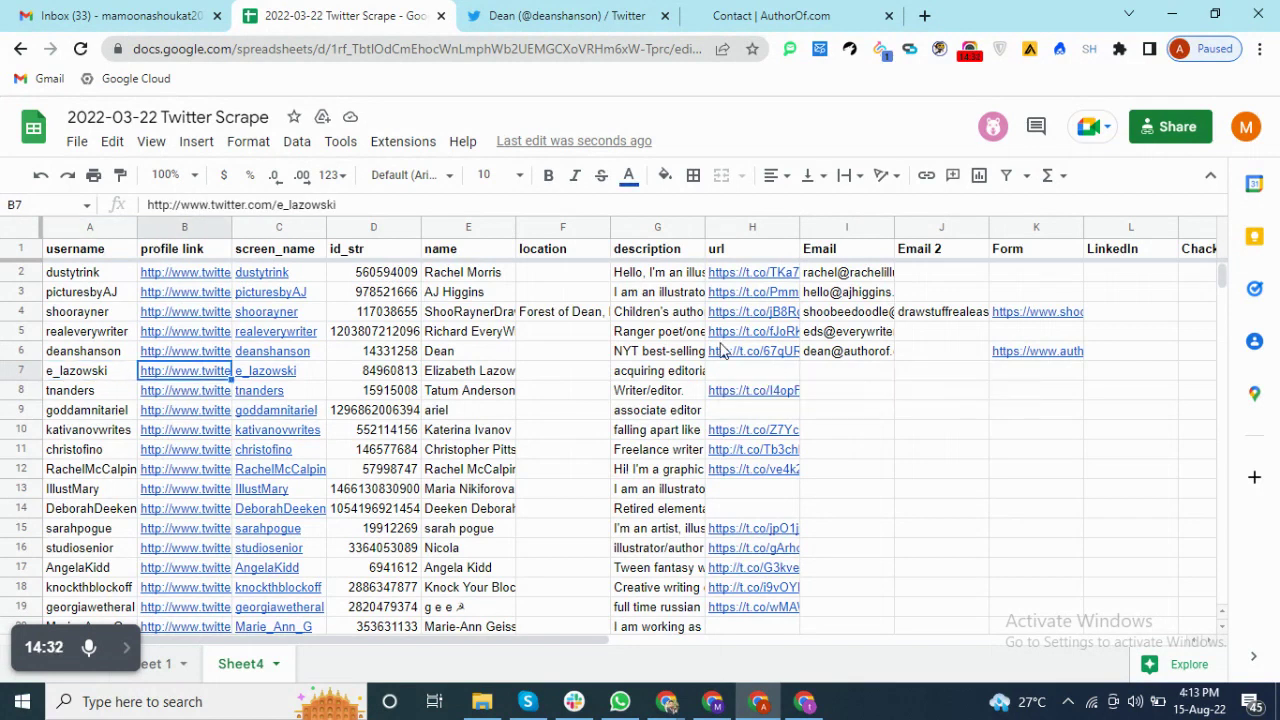
{"action": "key", "text": "alt+Return"}
{"action": "right_click", "coordinate": [516, 10]}
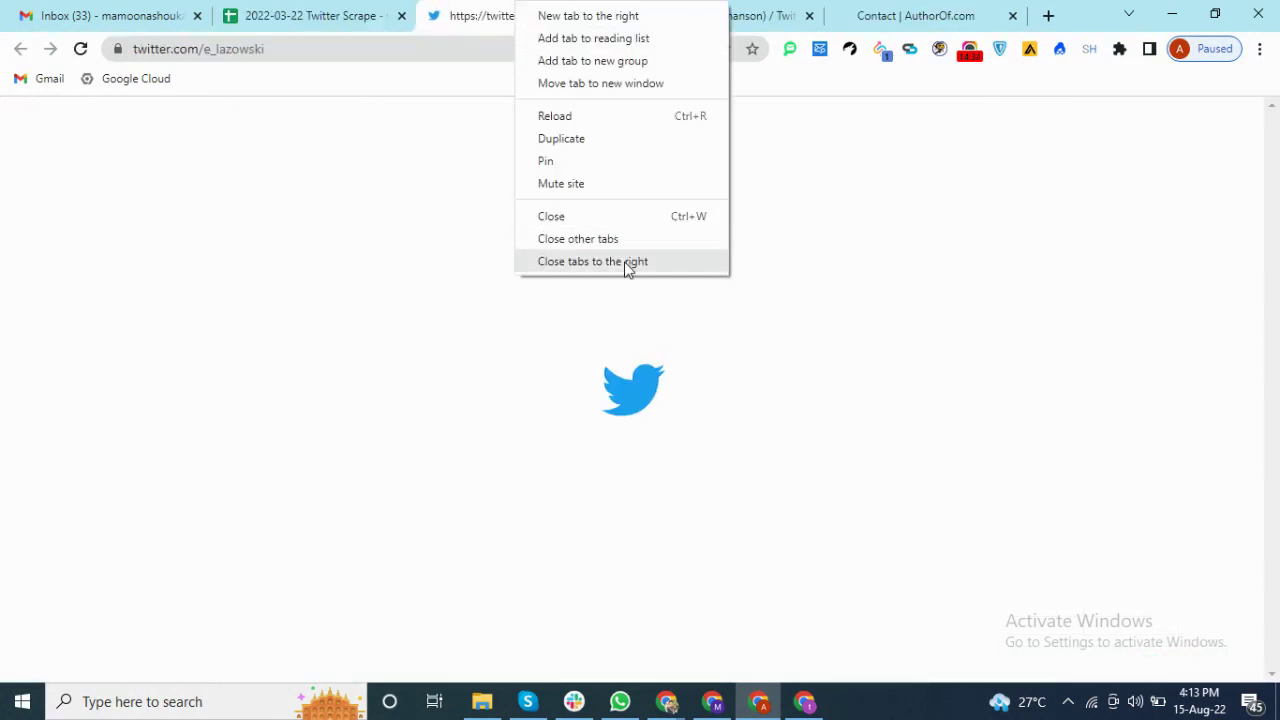
{"action": "left_click", "coordinate": [627, 264]}
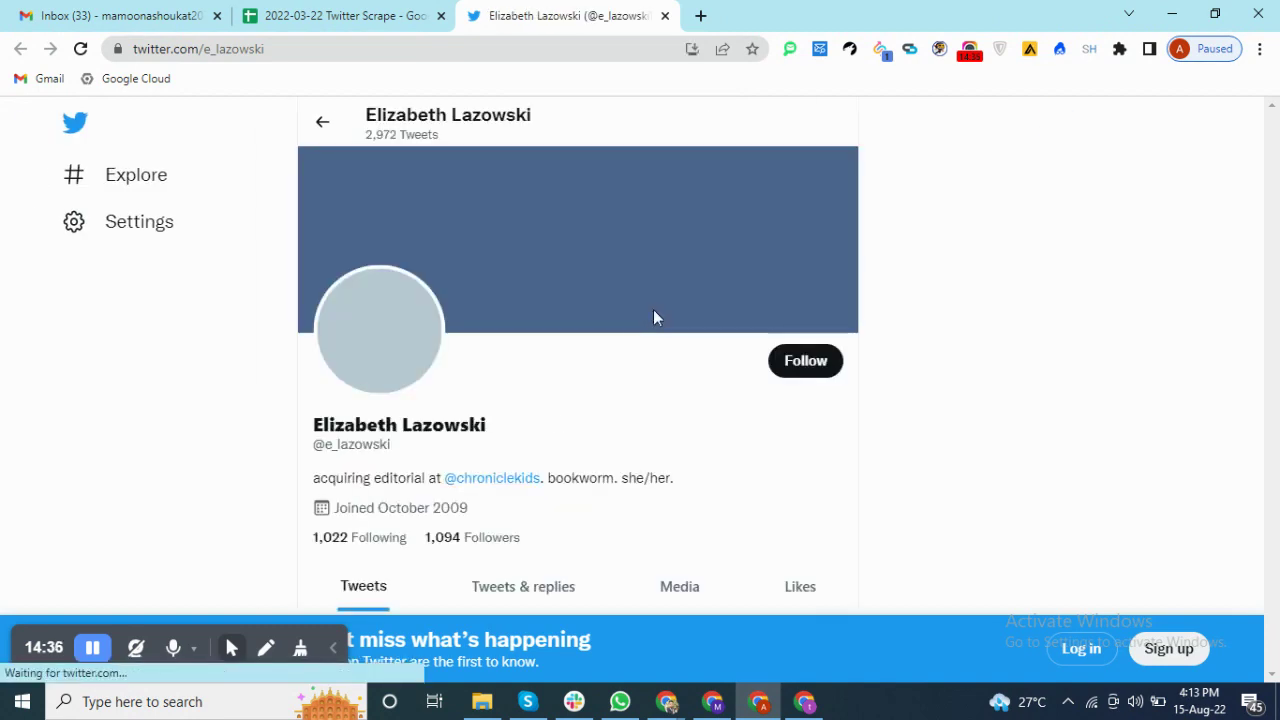
- Run a Google search for the full name shown on the Twitter profile
{"action": "left_click", "coordinate": [93, 648]}
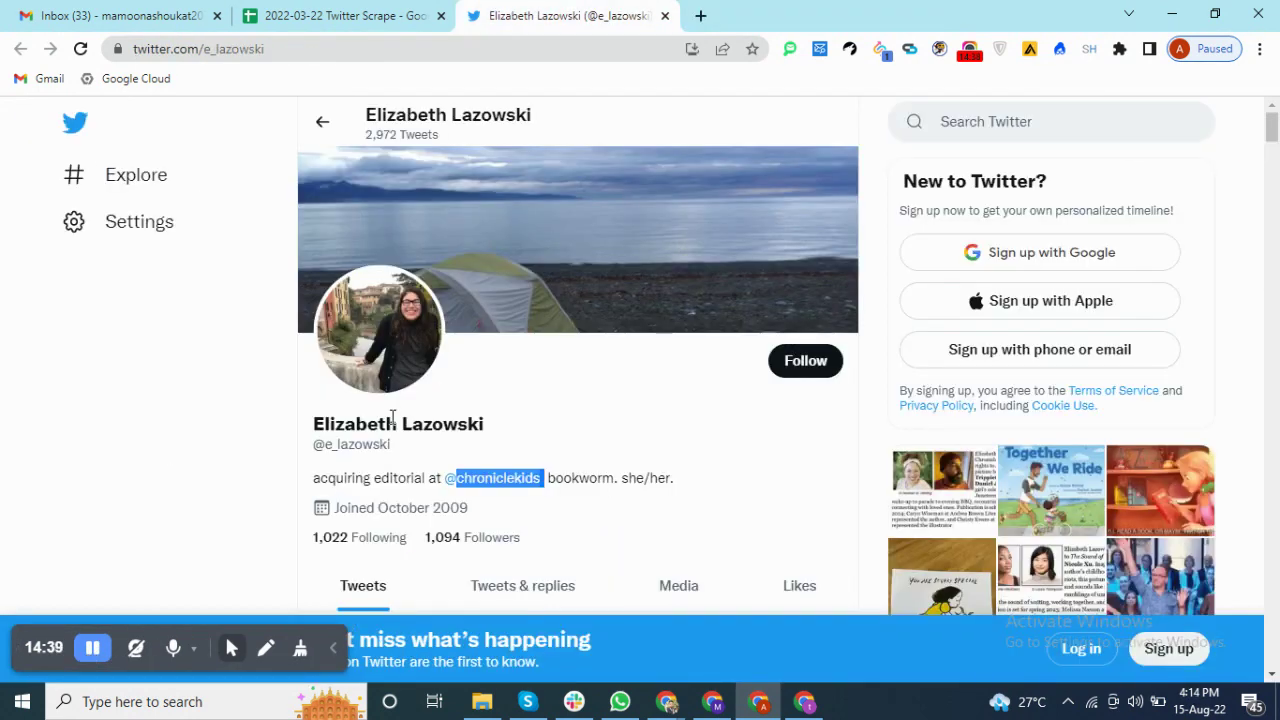
{"action": "left_click", "coordinate": [520, 430]}
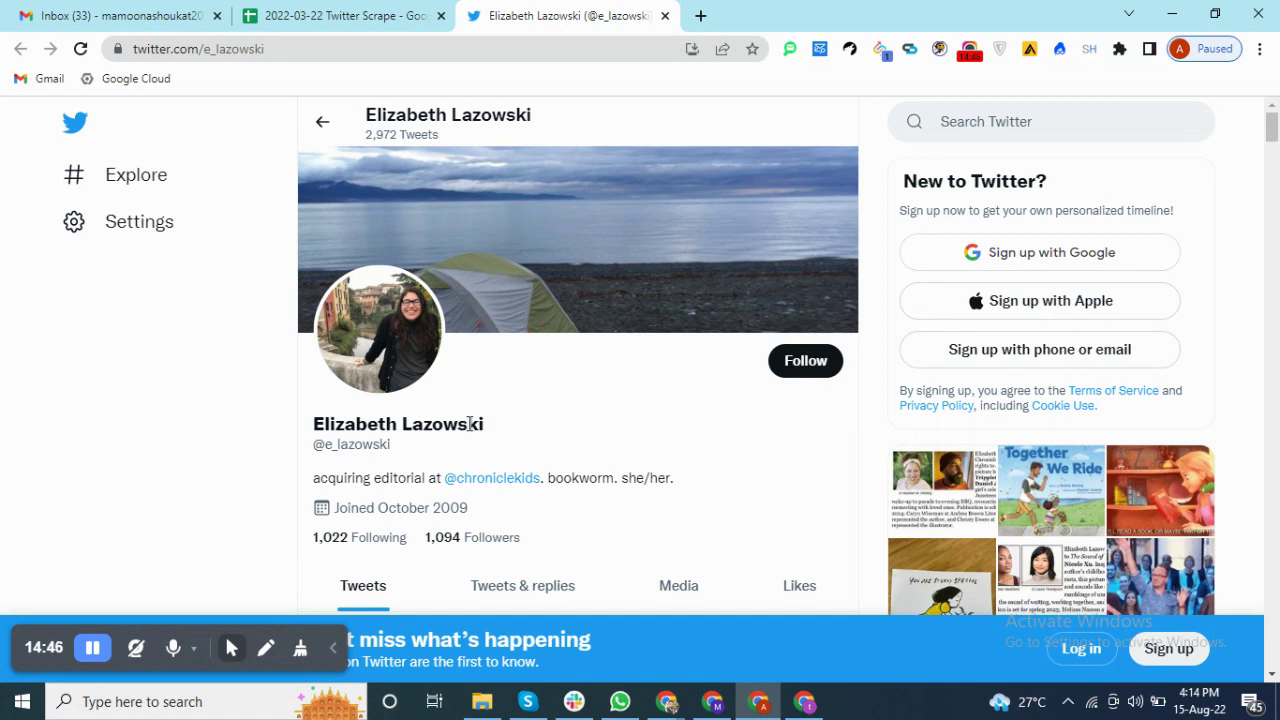
{"action": "left_click_drag", "start_coordinate": [316, 424], "coordinate": [491, 426]}
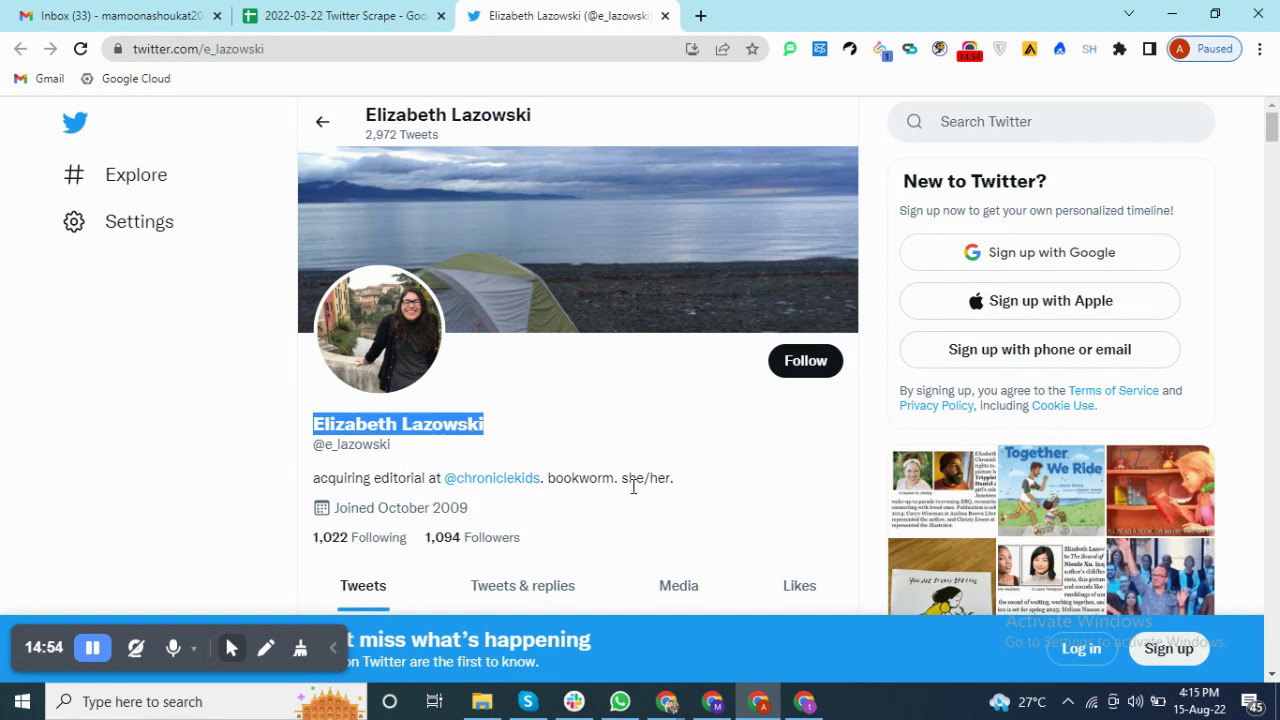
{"action": "right_click", "coordinate": [448, 423]}
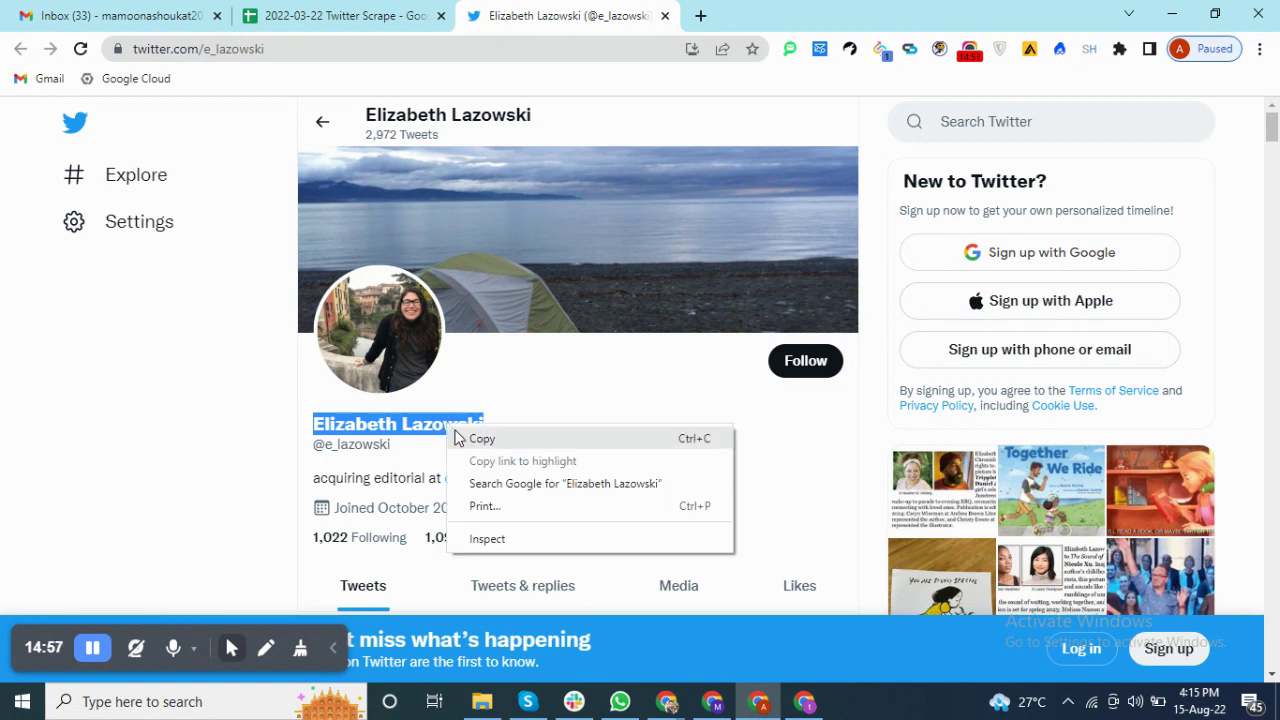
{"action": "left_click", "coordinate": [503, 484]}
{"action": "mouse_move", "coordinate": [505, 488]}
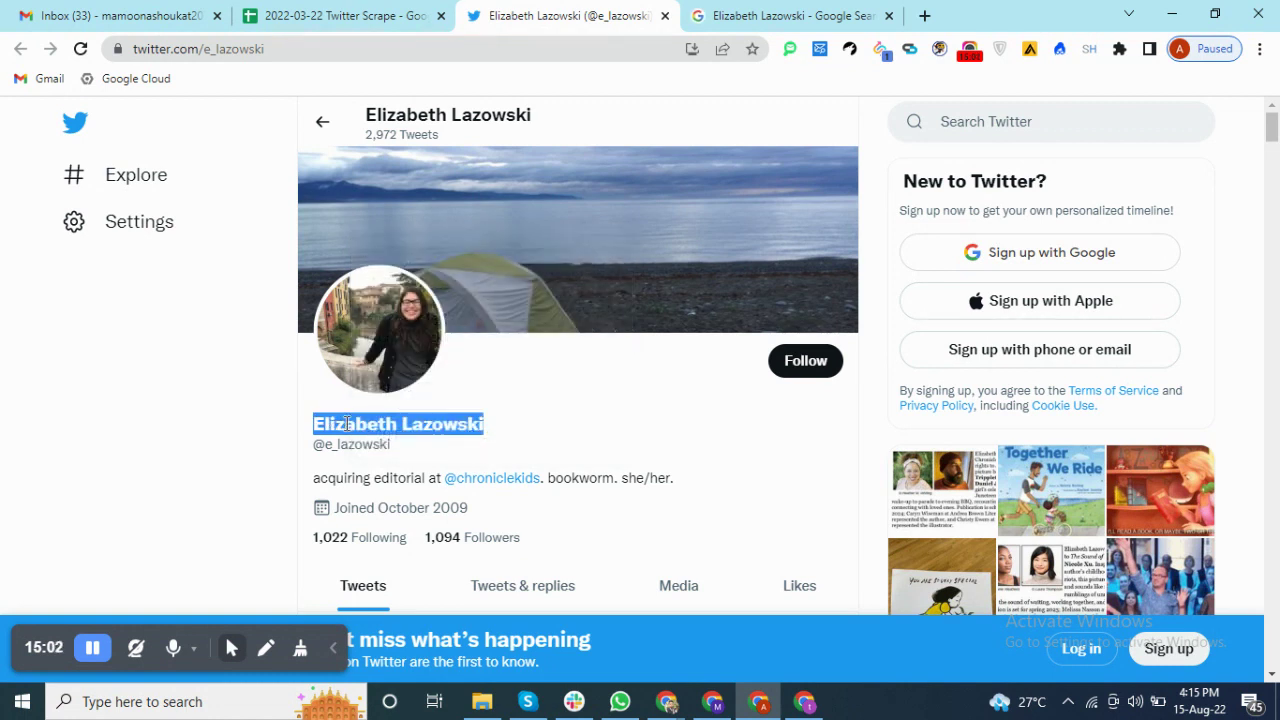
- Compare the Google results with the Twitter profile and examine the job description in its bio
{"action": "left_click", "coordinate": [771, 12]}
{"action": "left_click", "coordinate": [597, 20]}
{"action": "left_click", "coordinate": [771, 12]}
{"action": "left_click", "coordinate": [500, 16]}
{"action": "left_click_drag", "start_coordinate": [314, 485], "coordinate": [418, 482]}
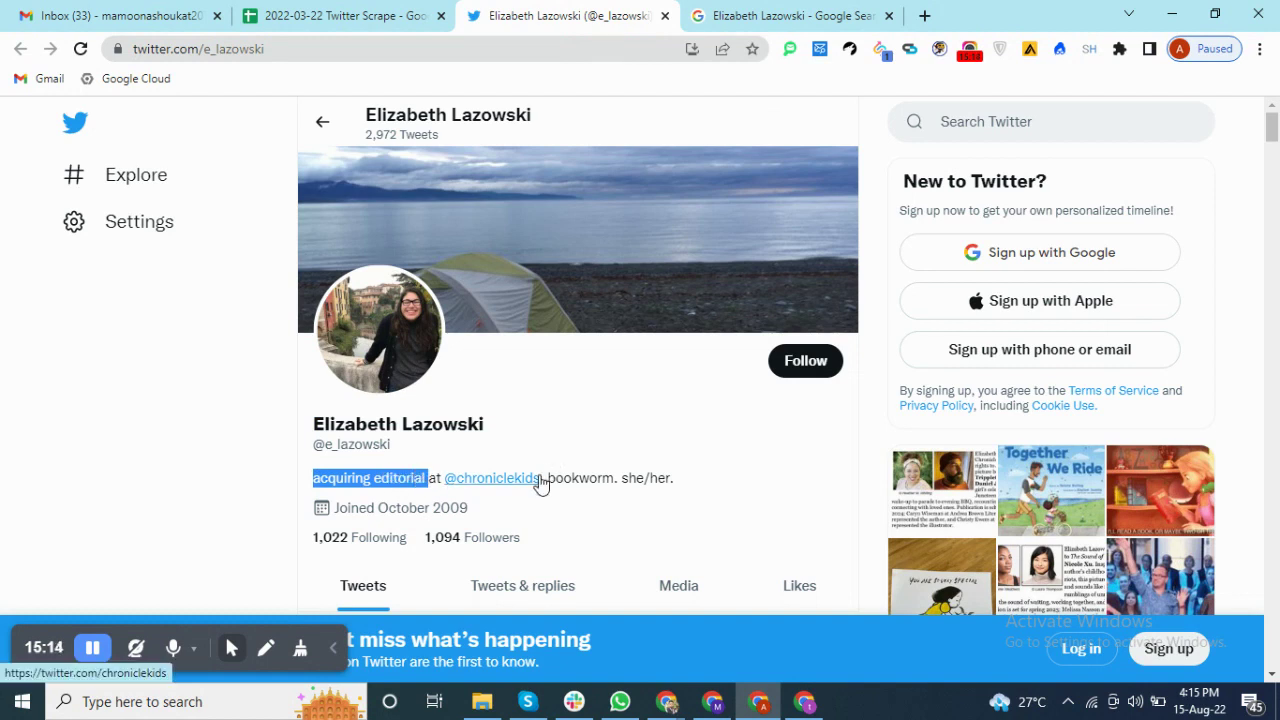
{"action": "left_click_drag", "start_coordinate": [541, 478], "coordinate": [457, 477]}
{"action": "key", "text": "ctrl+c"}
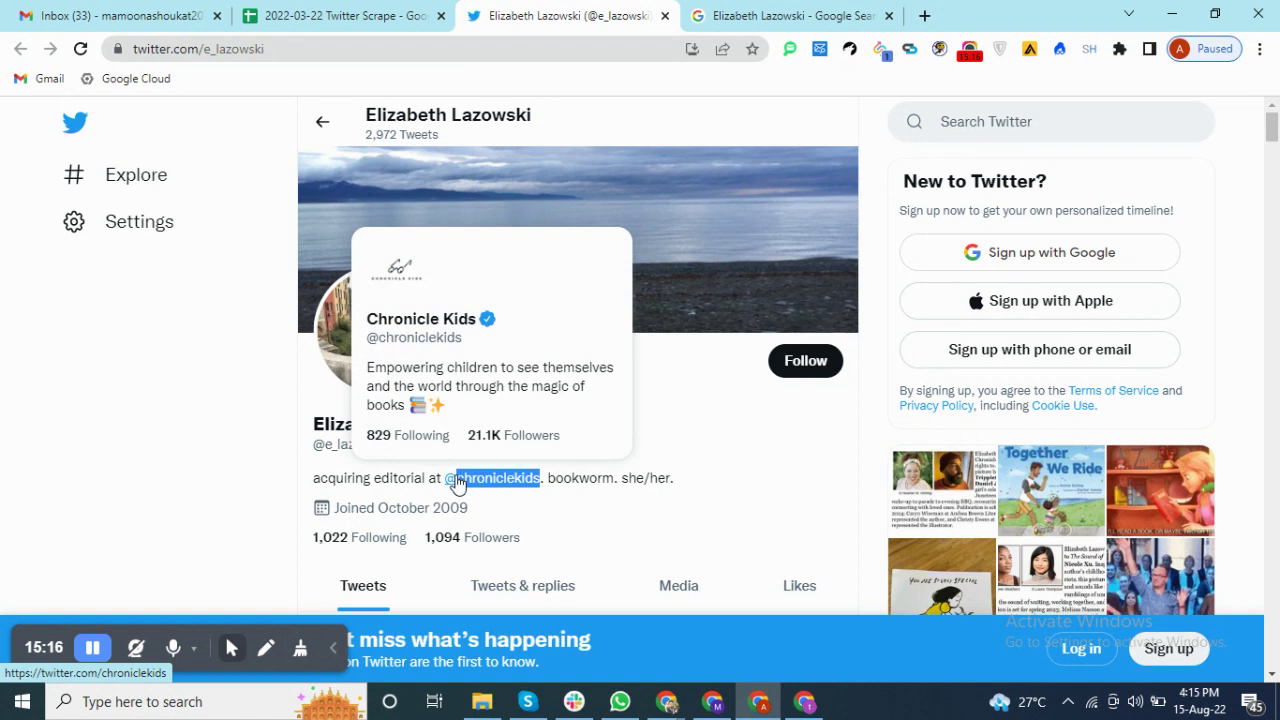
{"action": "left_click", "coordinate": [757, 12]}
{"action": "left_click", "coordinate": [340, 141]}
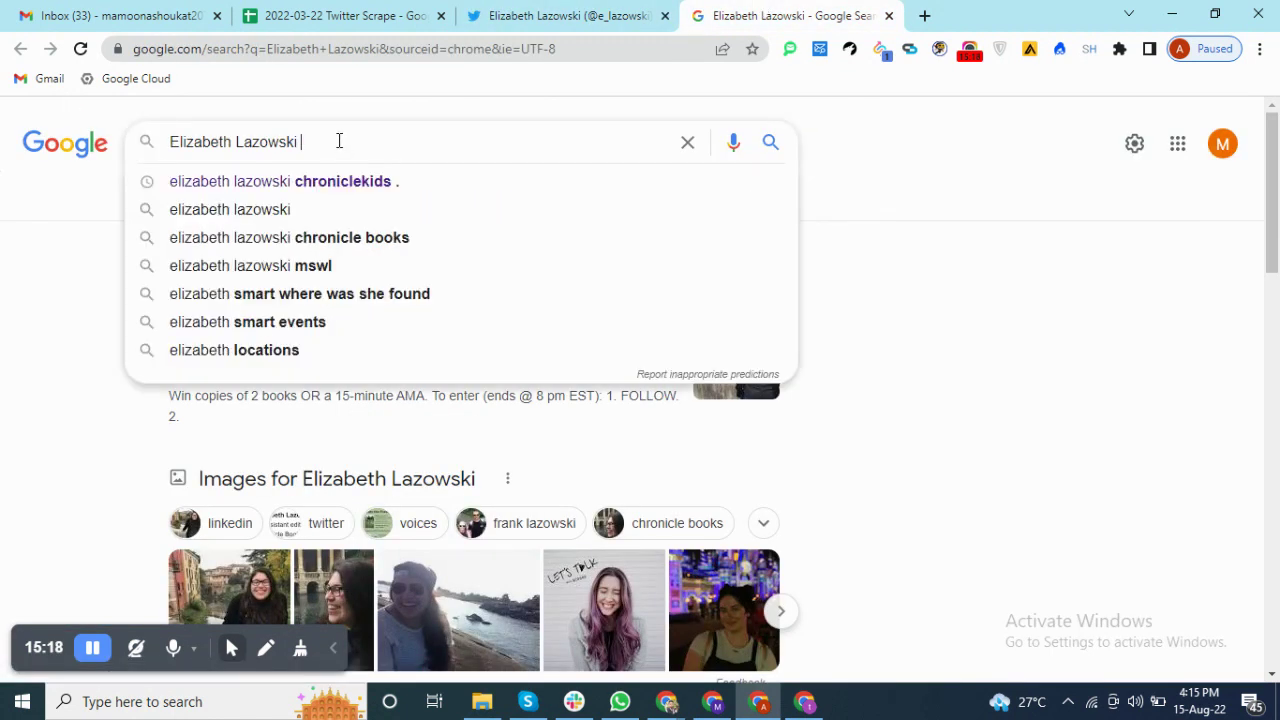
{"action": "key", "text": "ctrl+v"}
{"action": "key", "text": "Return"}
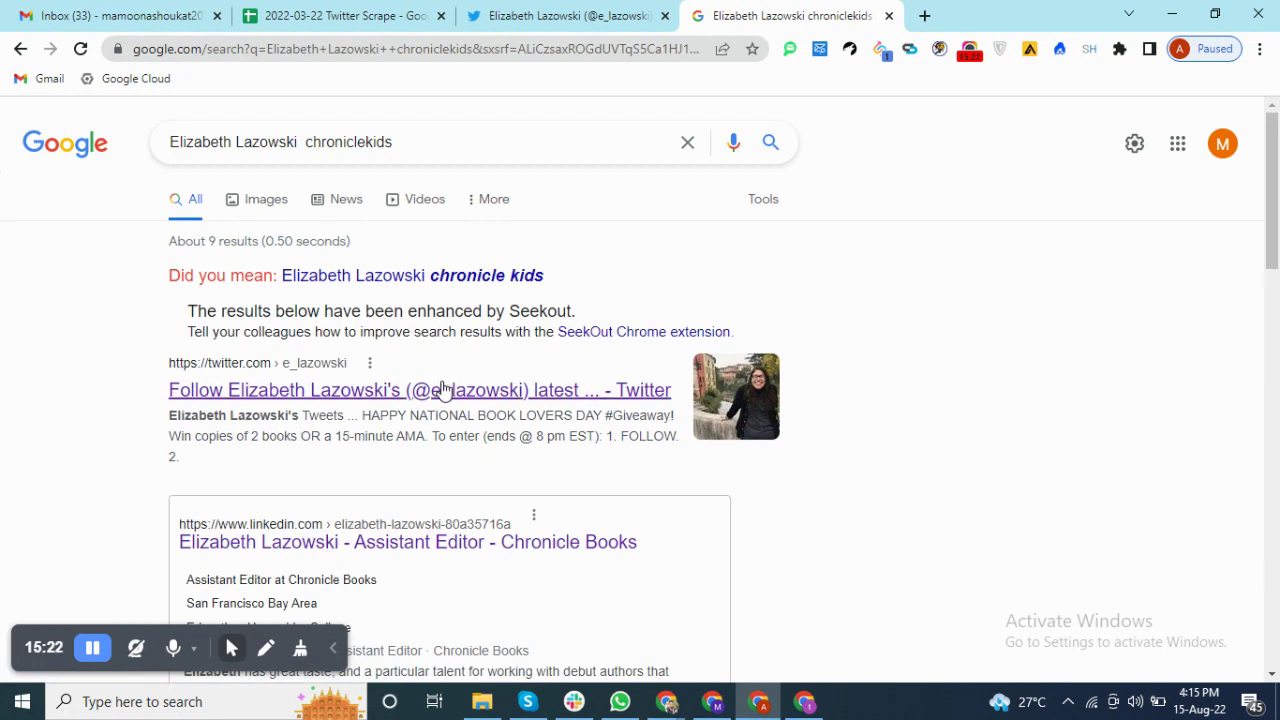
- Open the LinkedIn result for the Assistant Editor at Chronicle Books and compare its photo with the Twitter profile's
{"action": "left_click", "coordinate": [436, 397]}
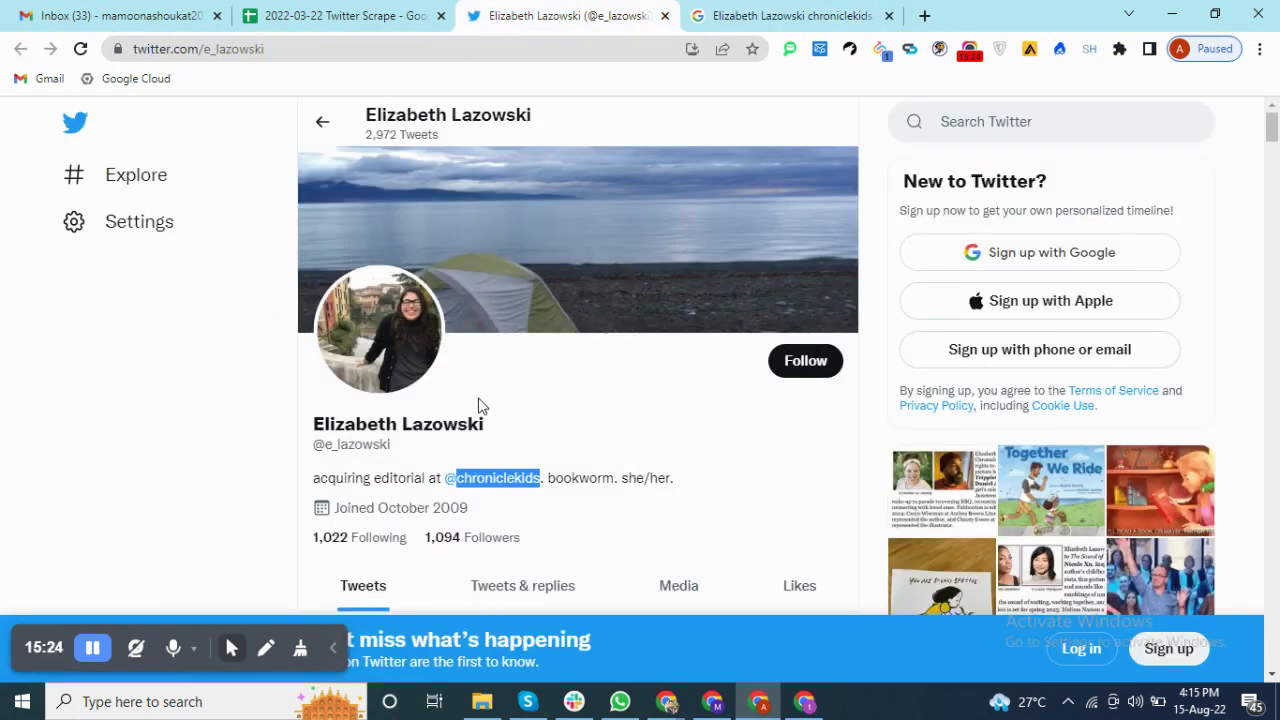
{"action": "left_click", "coordinate": [736, 12]}
{"action": "scroll", "coordinate": [463, 557], "scroll_direction": "down", "scroll_amount": 2}
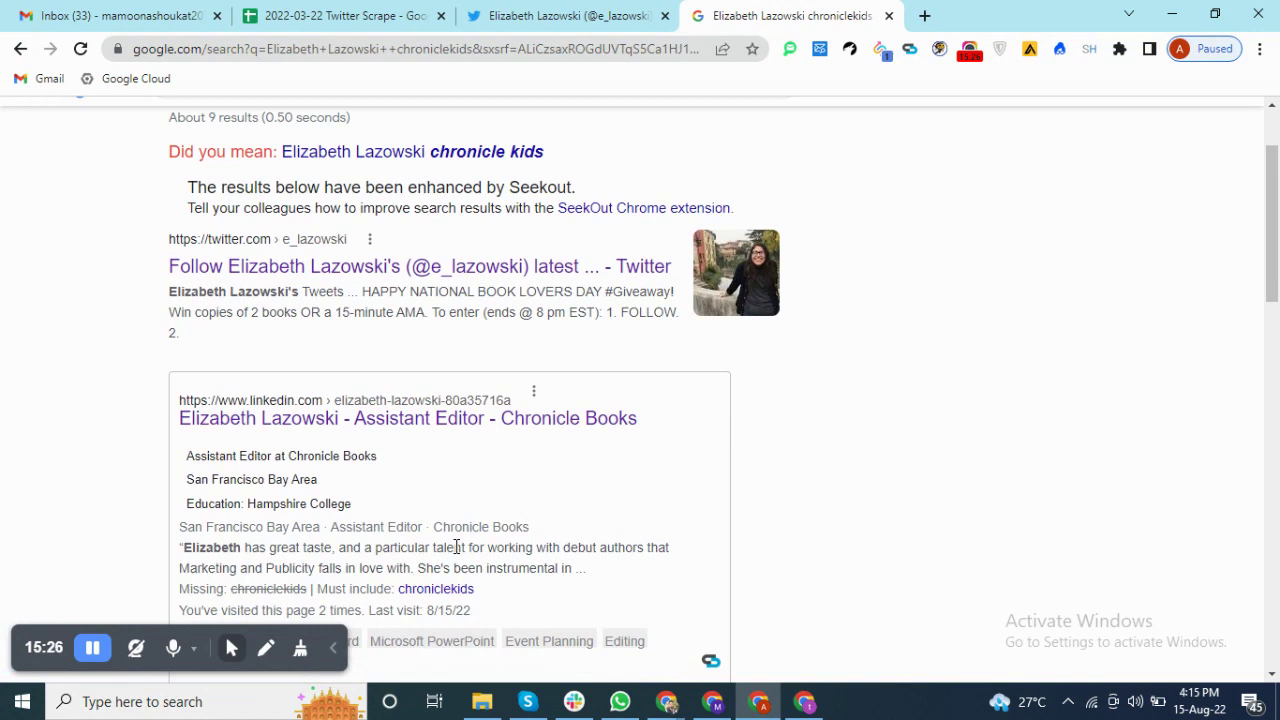
{"action": "left_click", "coordinate": [400, 420]}
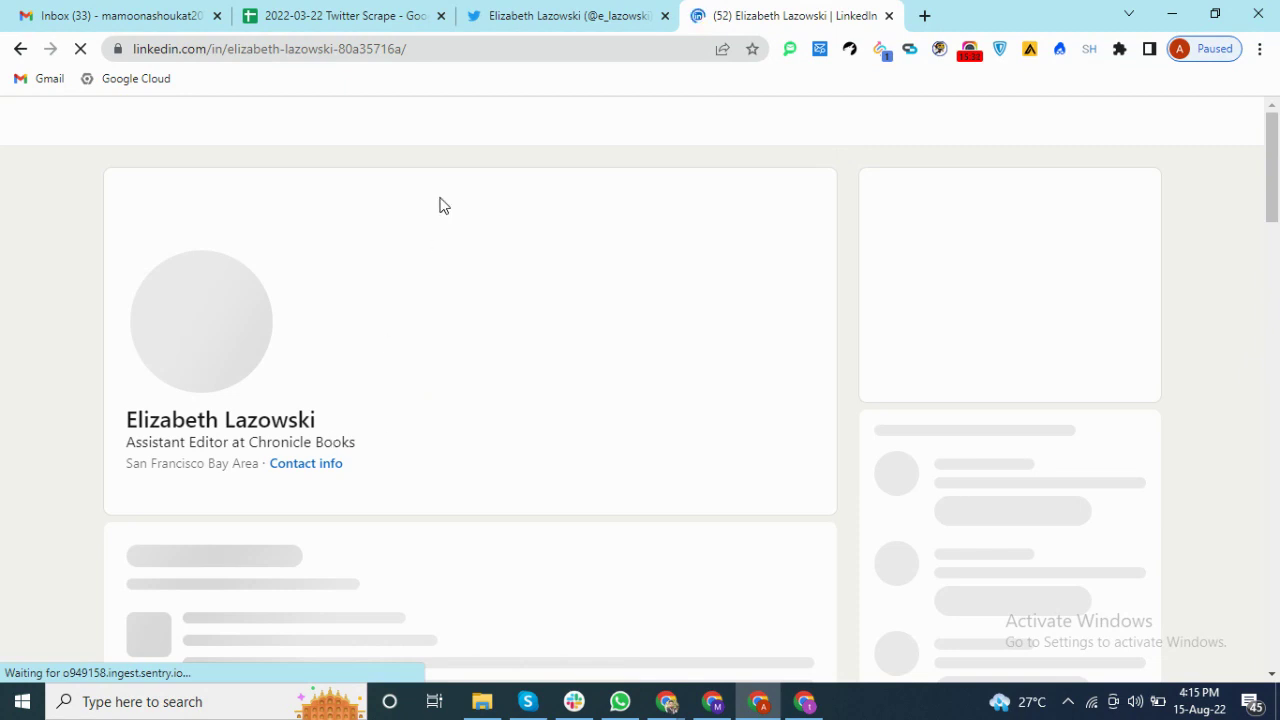
{"action": "left_click", "coordinate": [590, 8]}
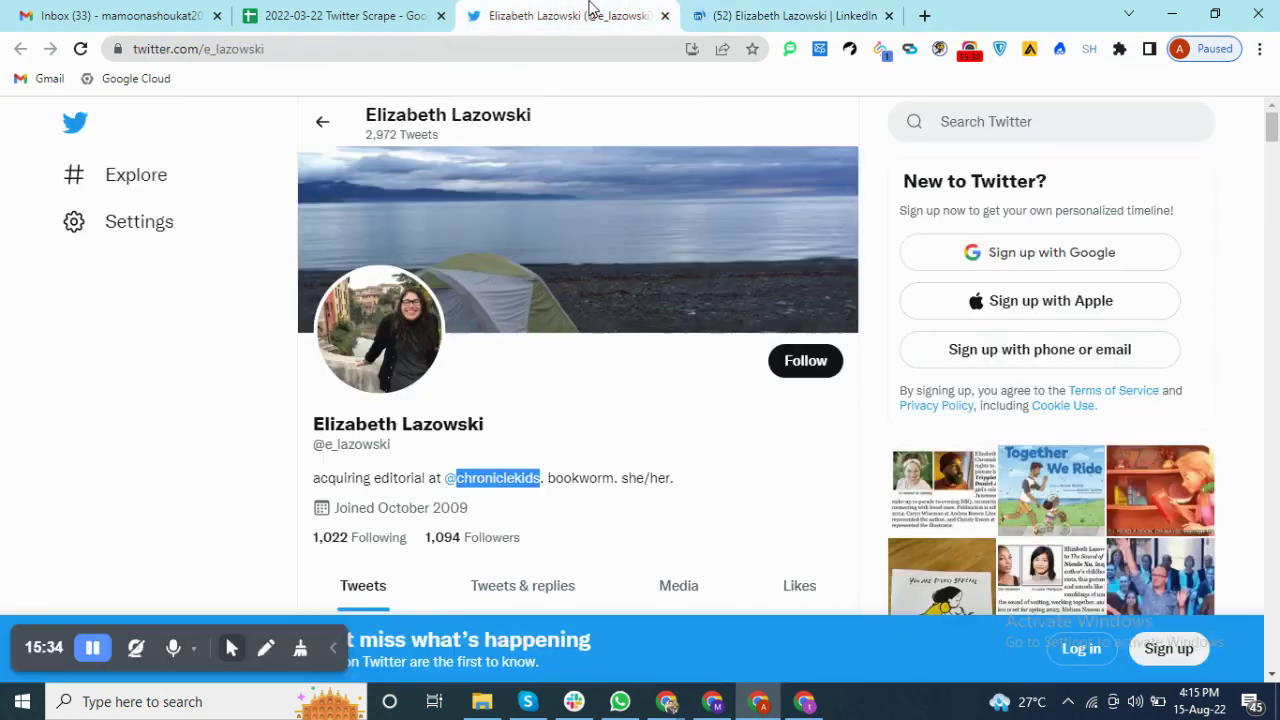
{"action": "left_click", "coordinate": [779, 8]}
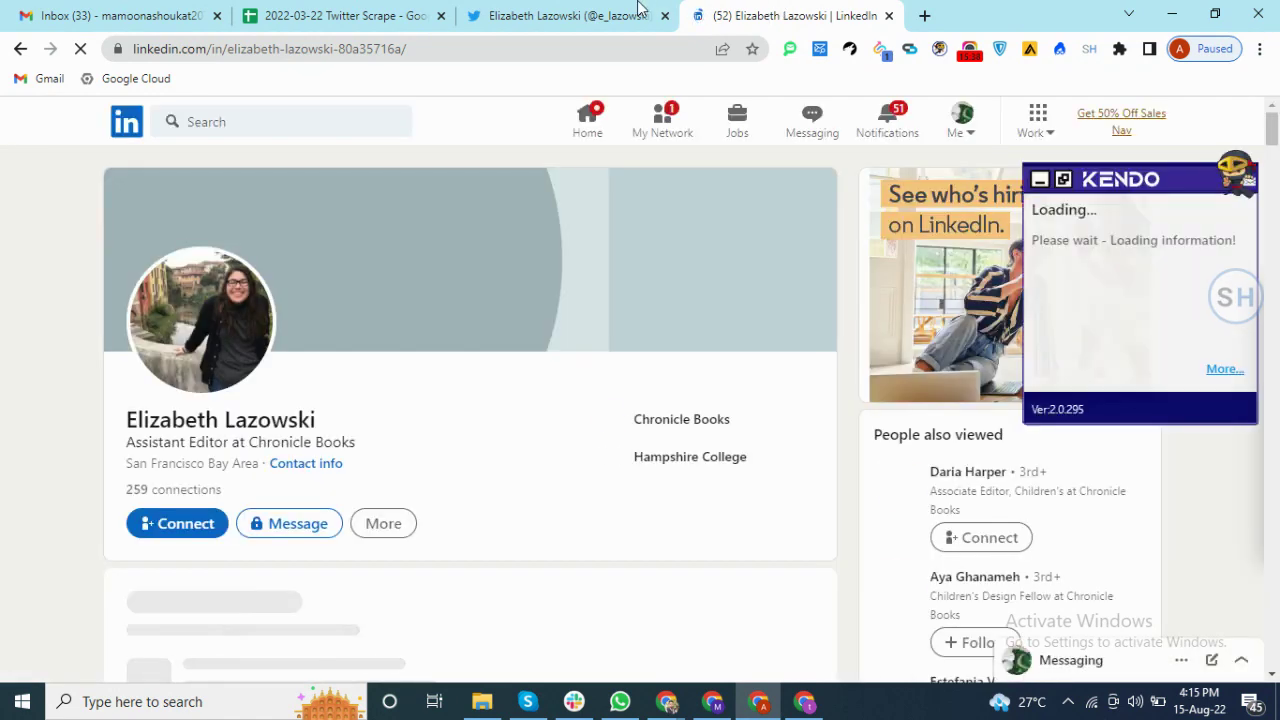
{"action": "left_click", "coordinate": [610, 14]}
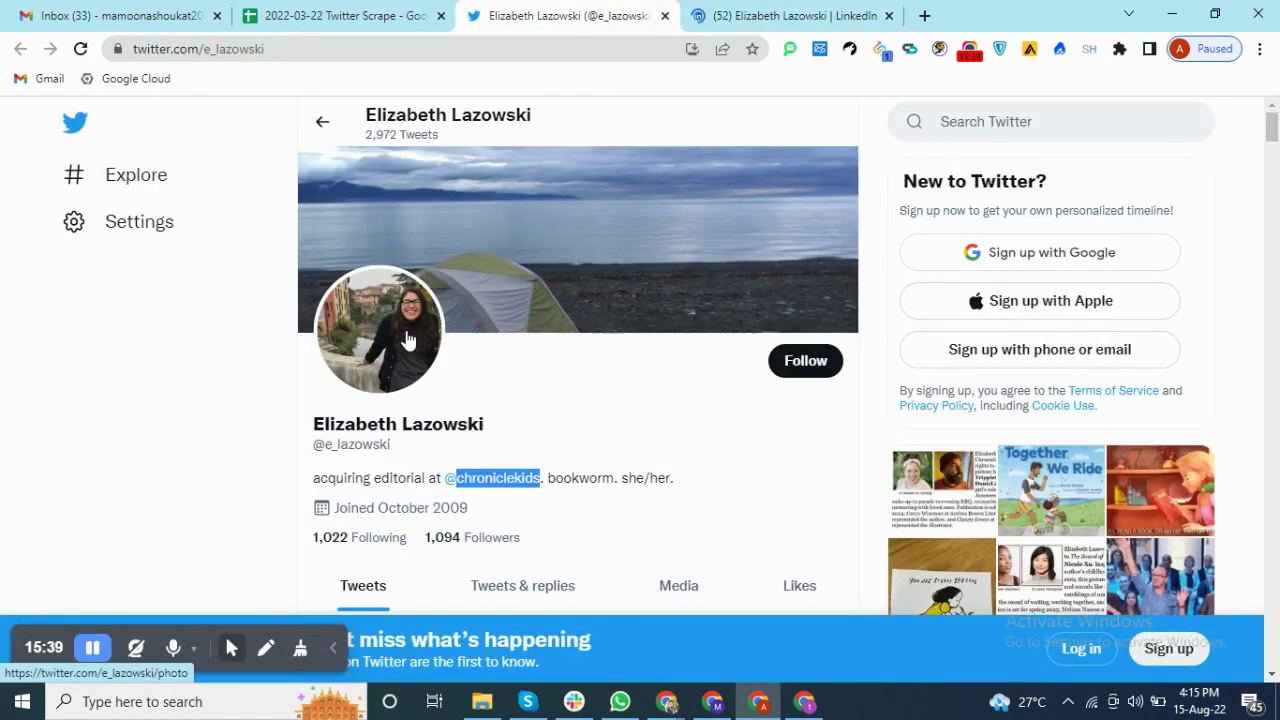
{"action": "left_click", "coordinate": [790, 14]}
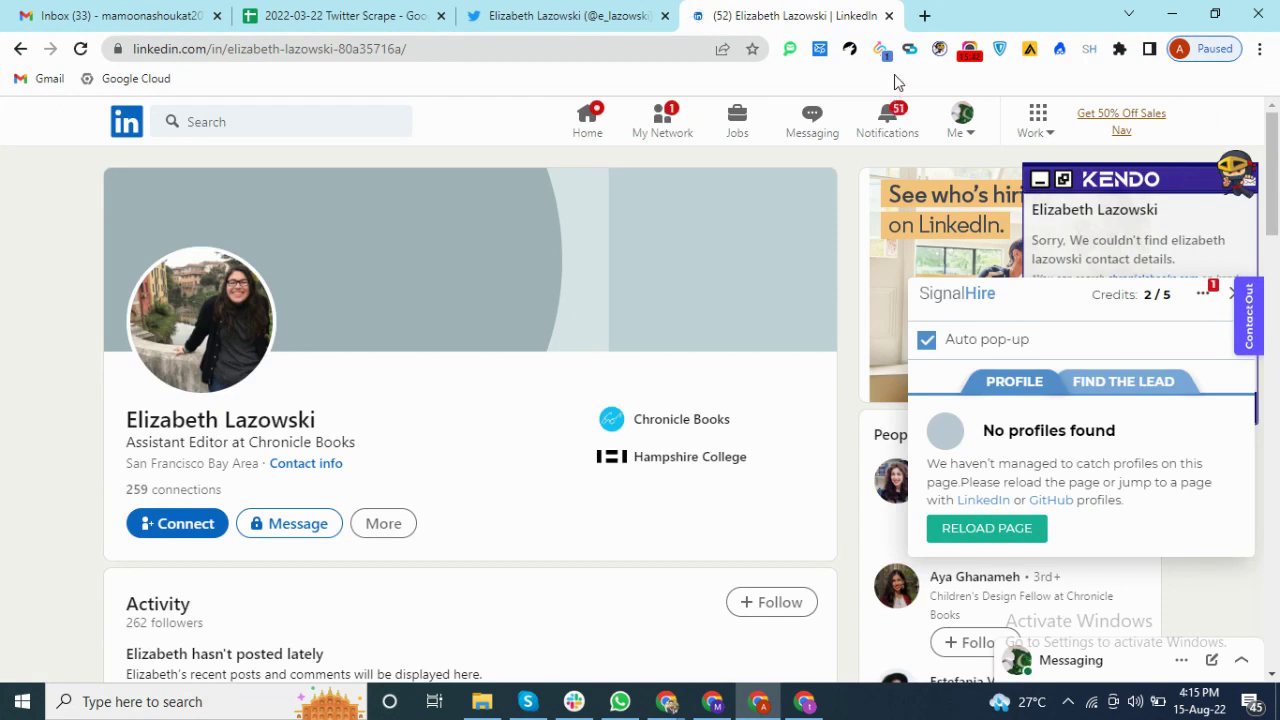
- Copy the LinkedIn profile's address into the LinkedIn cell L7 of the spreadsheet
{"action": "left_click", "coordinate": [583, 48]}
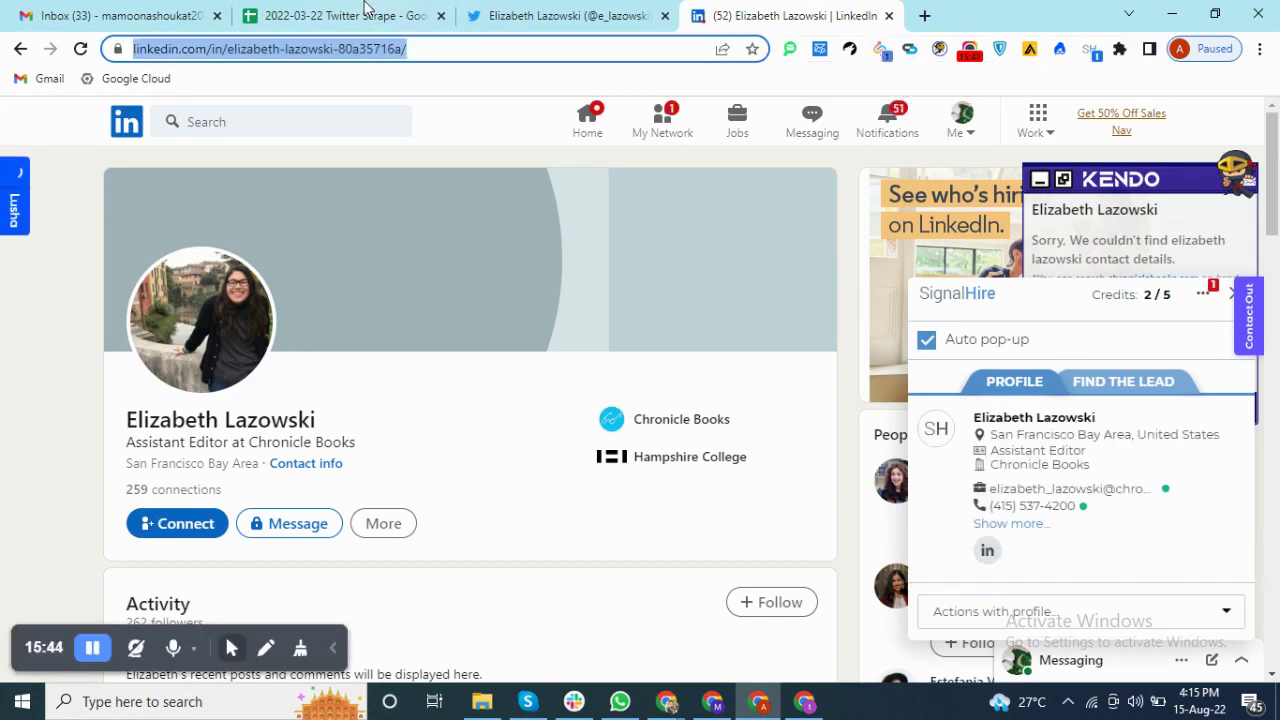
{"action": "left_click", "coordinate": [365, 14]}
{"action": "key", "text": "Right"}
{"action": "key", "text": "Right"}
{"action": "key", "text": "Right"}
{"action": "key", "text": "Right"}
{"action": "key", "text": "Right"}
{"action": "key", "text": "Right"}
{"action": "key", "text": "Right"}
{"action": "key", "text": "Right"}
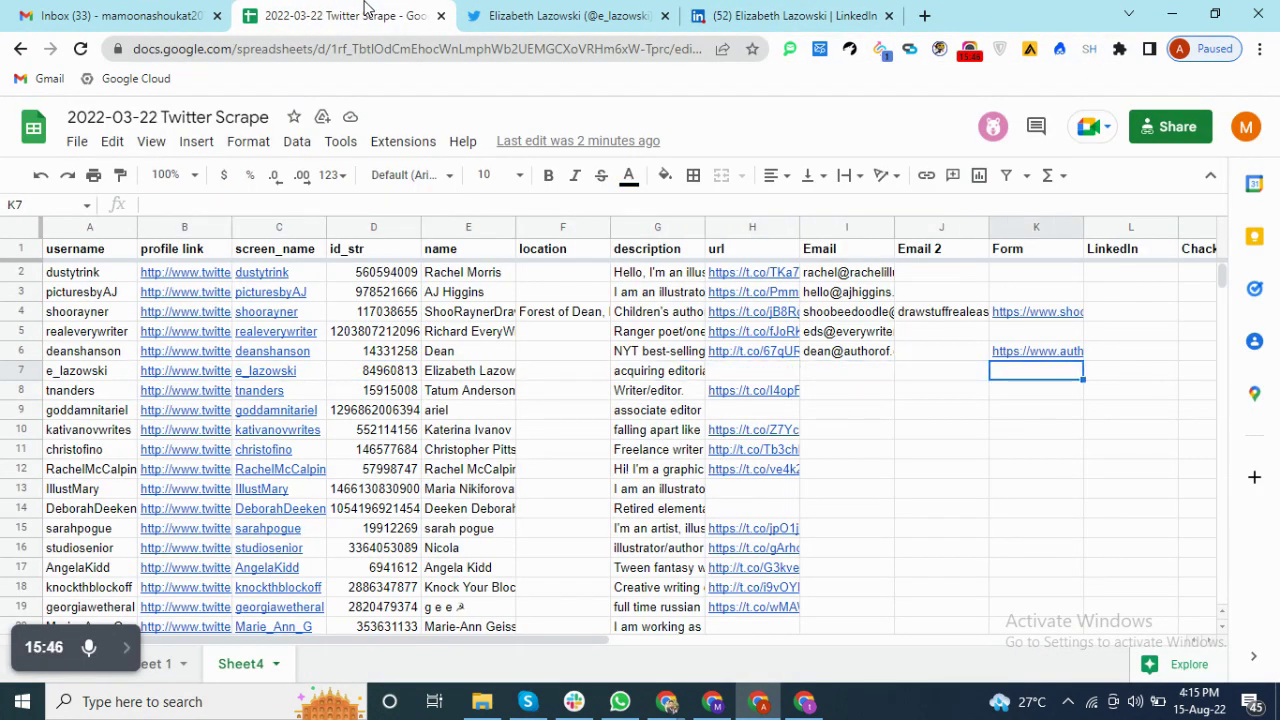
{"action": "key", "text": "ctrl+v"}
{"action": "key", "text": "Return"}
- Look up the LinkedIn profile with the contact finder extension and copy its chroniclebooks.com work e-mail address
{"action": "left_click", "coordinate": [840, 15]}
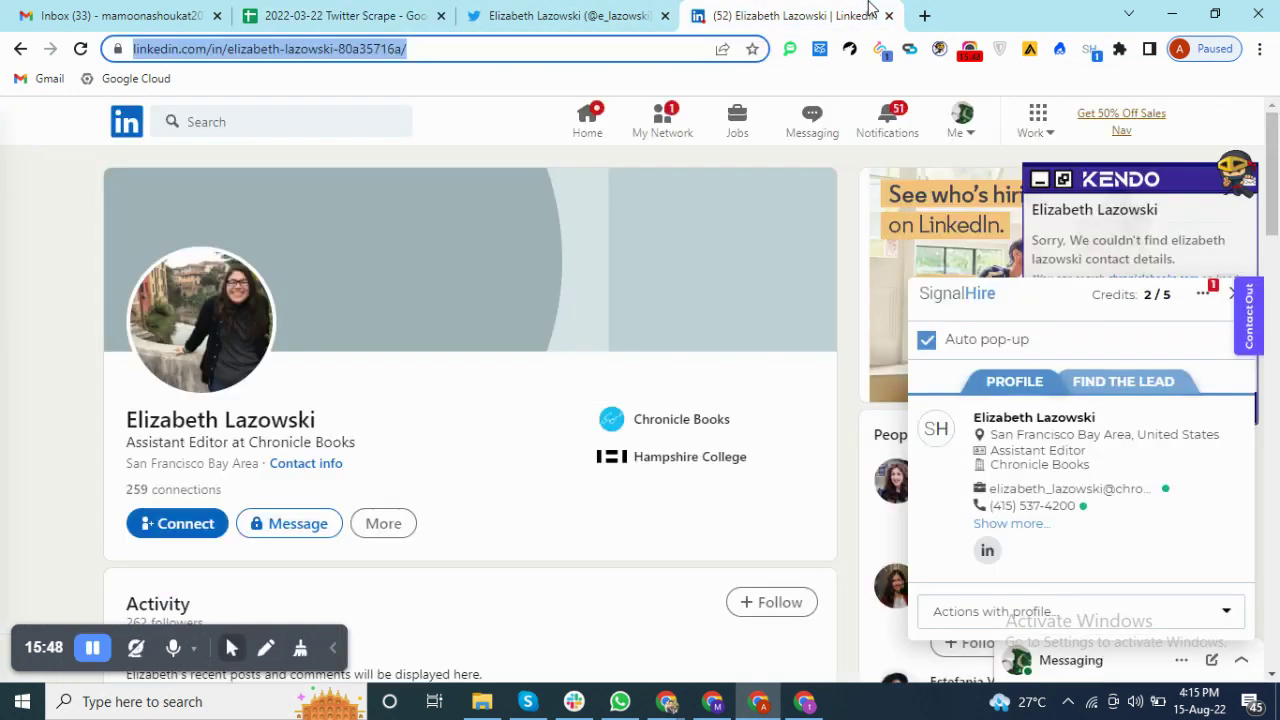
{"action": "left_click", "coordinate": [881, 52]}
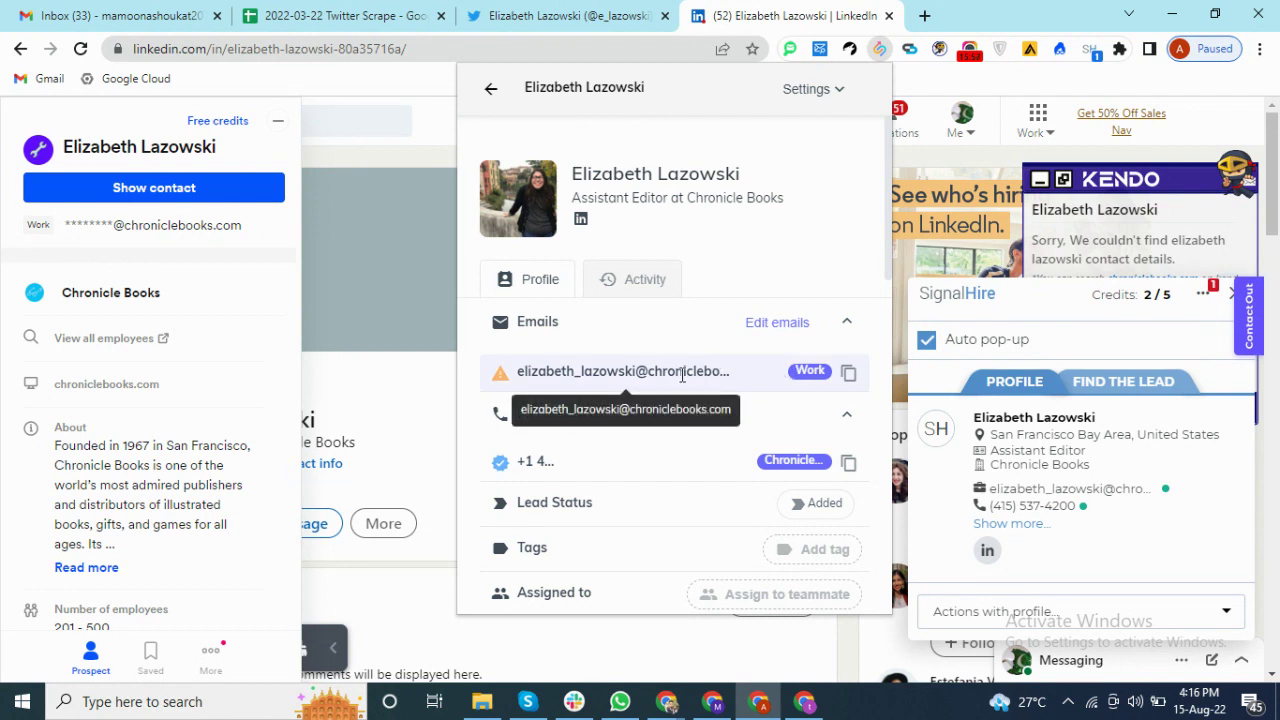
{"action": "left_click_drag", "start_coordinate": [641, 371], "coordinate": [730, 372]}
{"action": "left_click", "coordinate": [848, 372]}
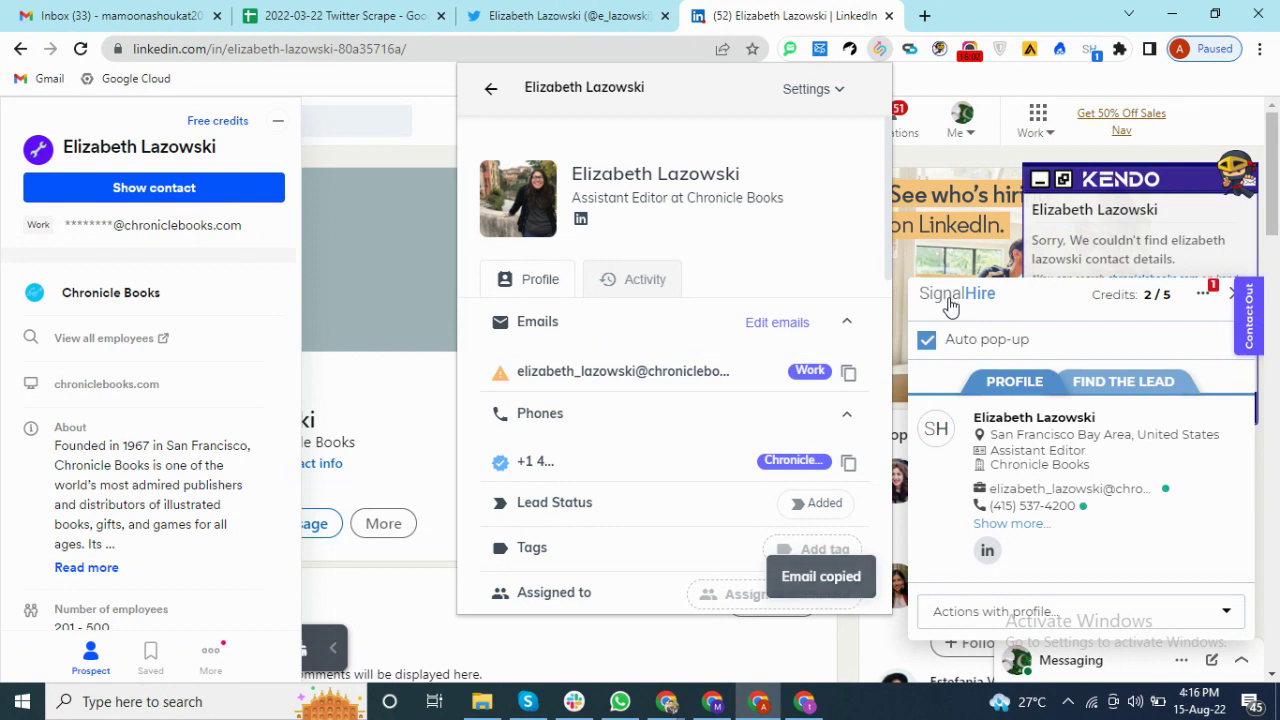
- Expand the SignalHire contact details and search the page for the copied work e-mail address
{"action": "left_click", "coordinate": [1012, 526]}
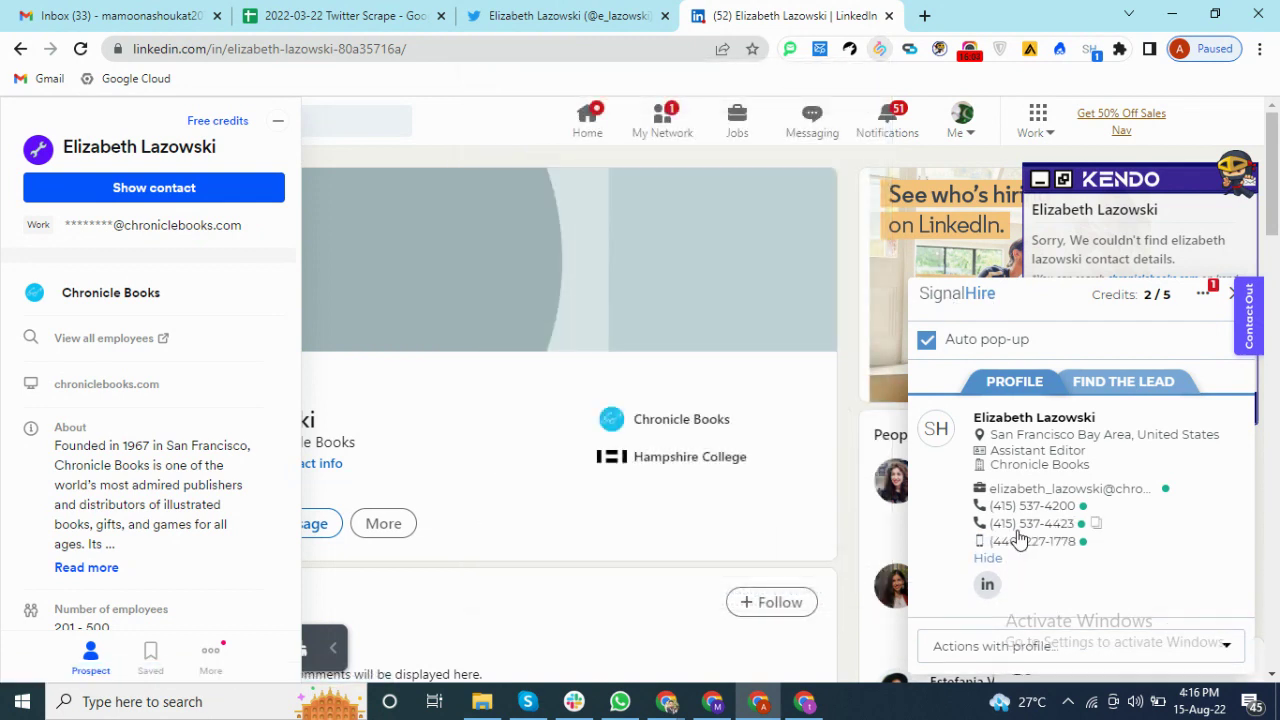
{"action": "key", "text": "ctrl+f"}
{"action": "key", "text": "ctrl+v"}
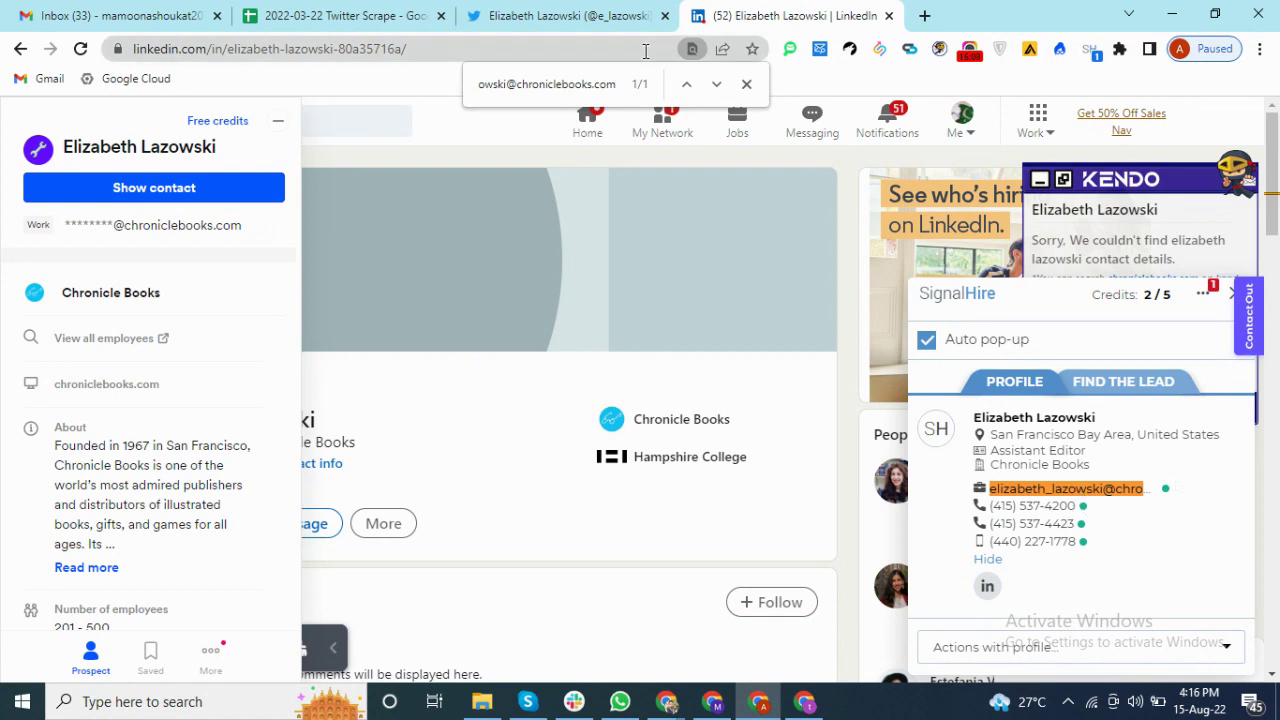
- Paste the copied chroniclebooks.com e-mail address into the Email cell I7 of the spreadsheet
{"action": "left_click", "coordinate": [388, 10]}
{"action": "double_click", "coordinate": [878, 372]}
{"action": "key", "text": "ctrl+v"}
{"action": "key", "text": "Return"}
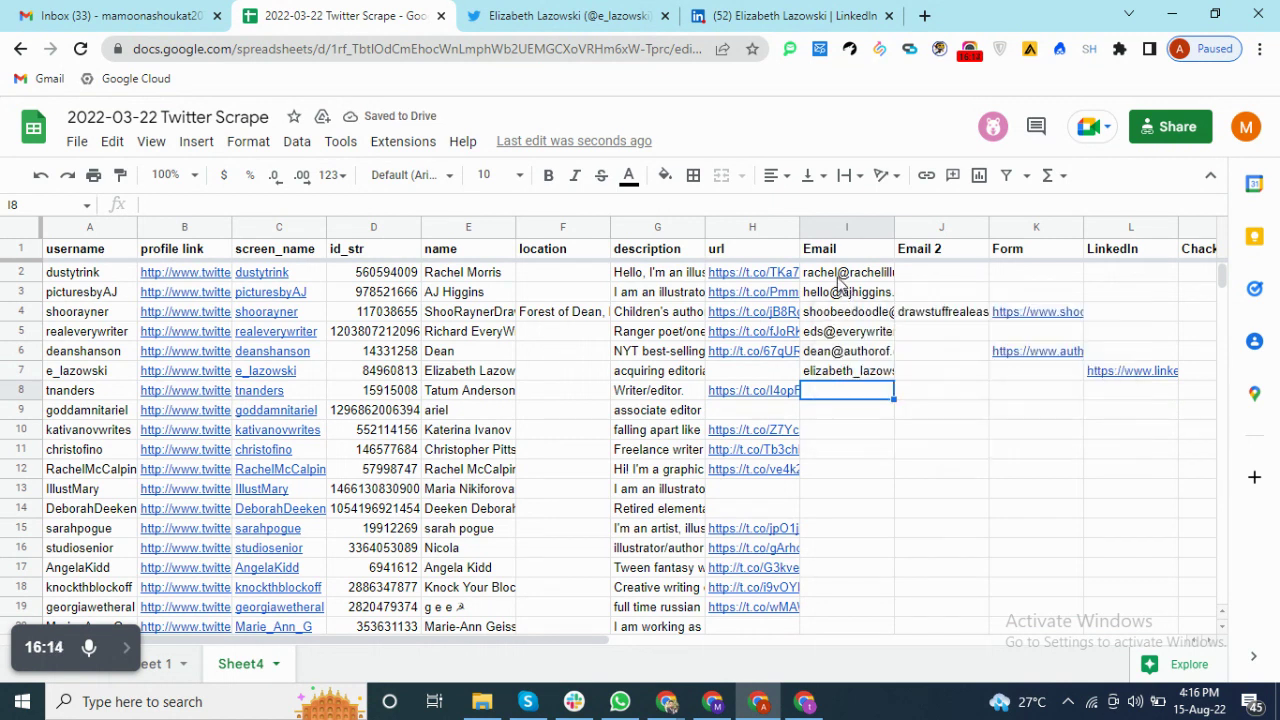
- Inspect the full e-mail address stored in cell I2
{"action": "mouse_move", "coordinate": [836, 280]}
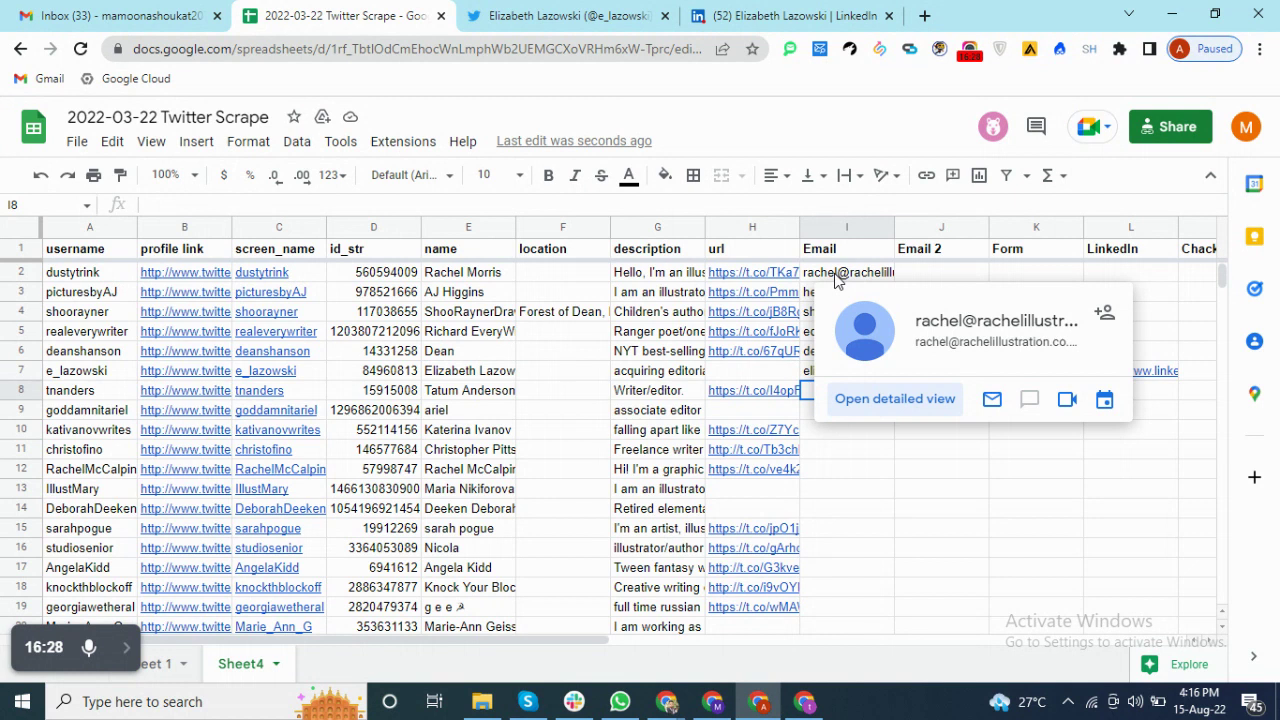
{"action": "left_click", "coordinate": [836, 276]}
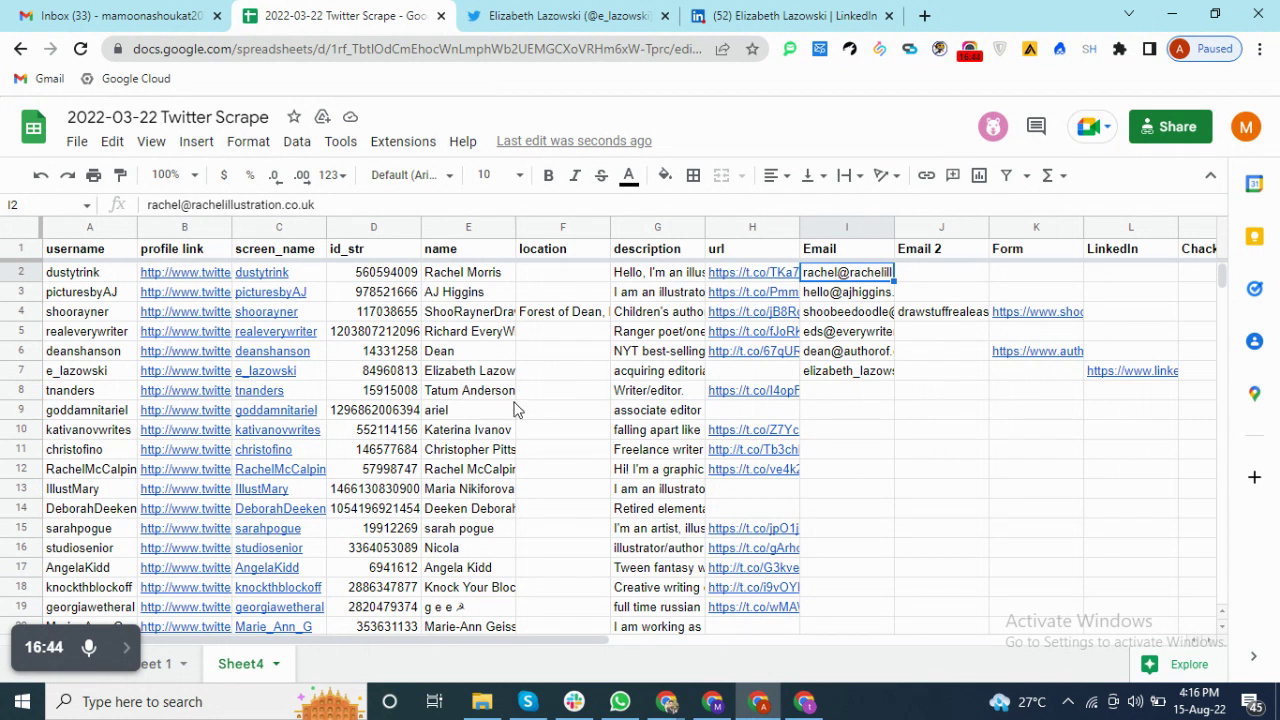
{"action": "mouse_move", "coordinate": [131, 648]}
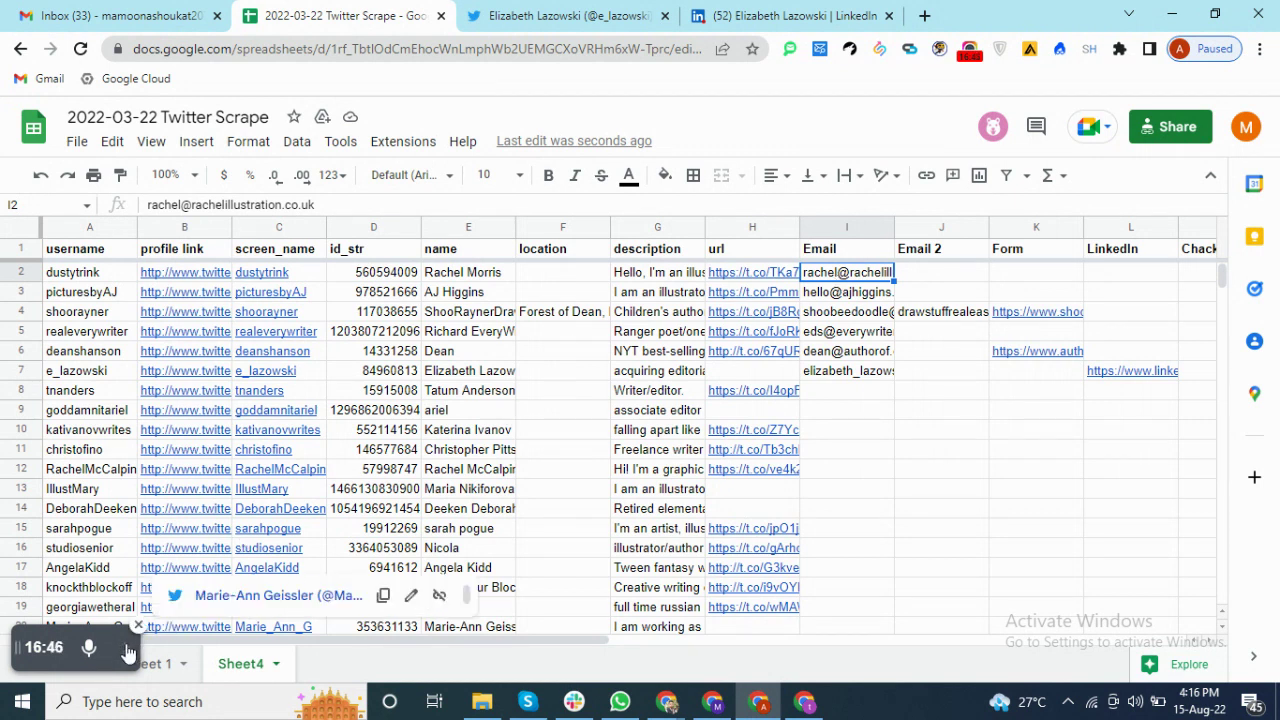